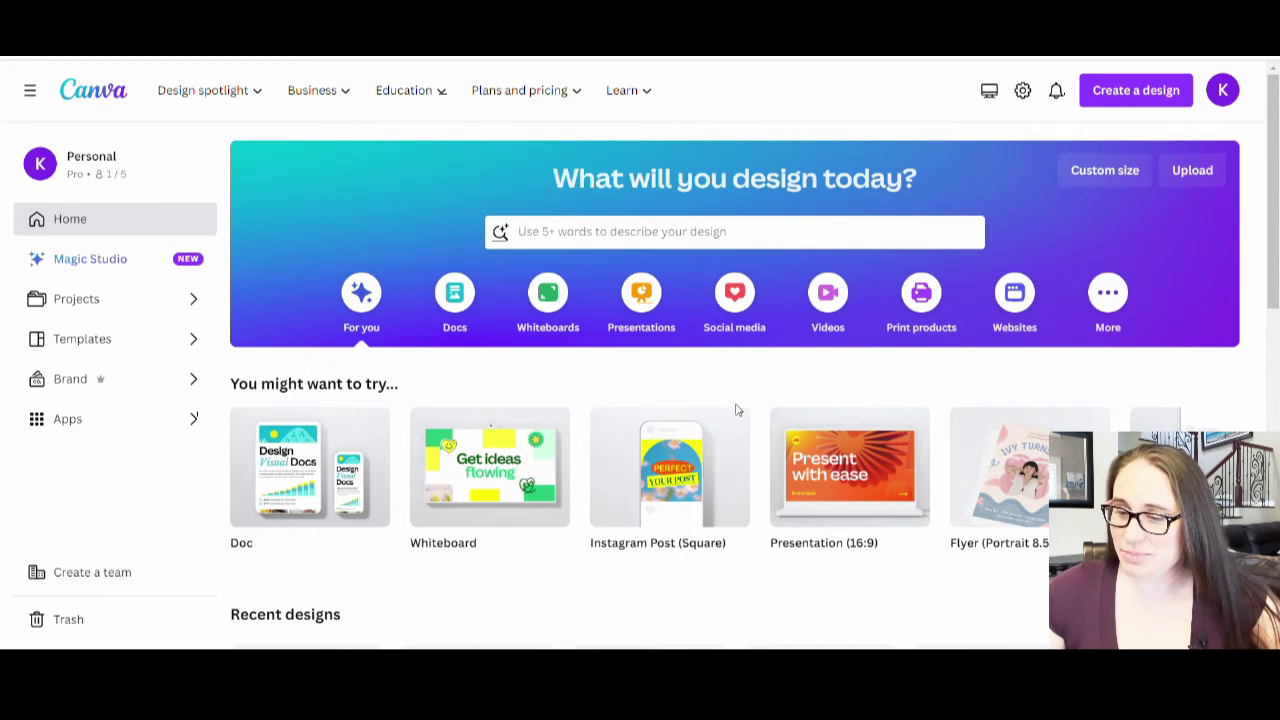
- Create a blank 4500 × 5400 px custom-size design and fill its page background solid black
click(1092, 177)
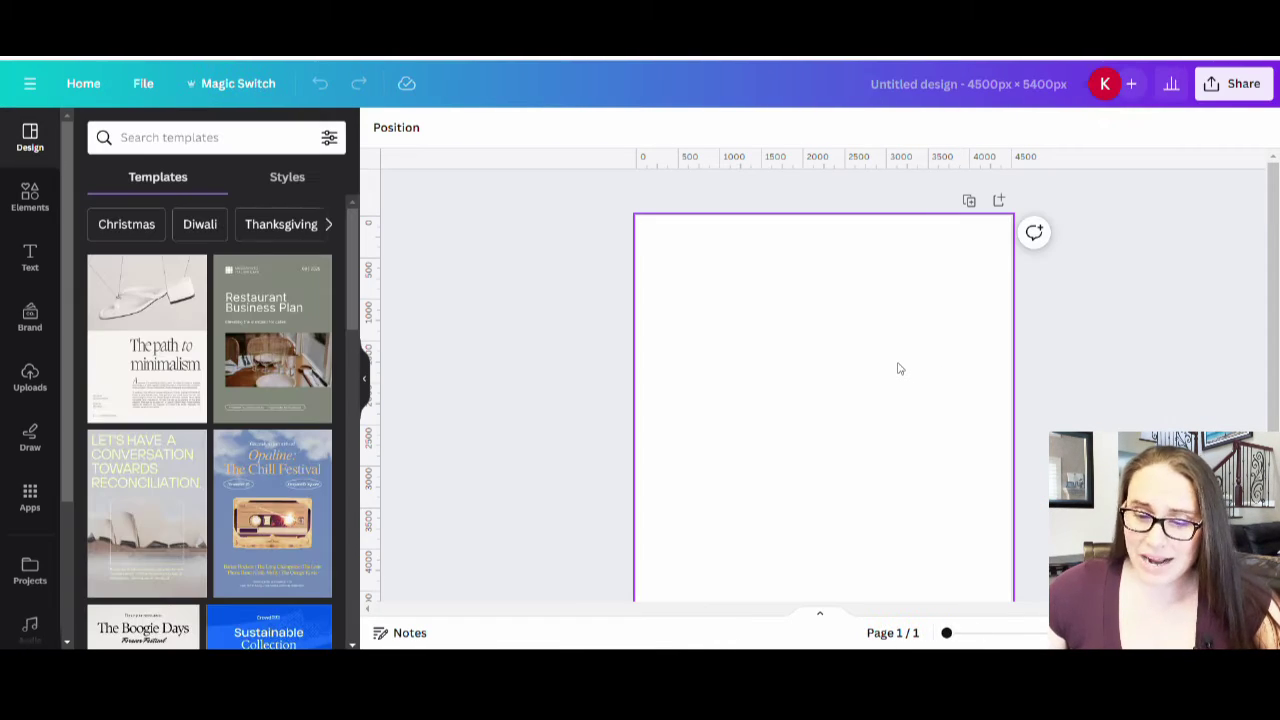
click(767, 313)
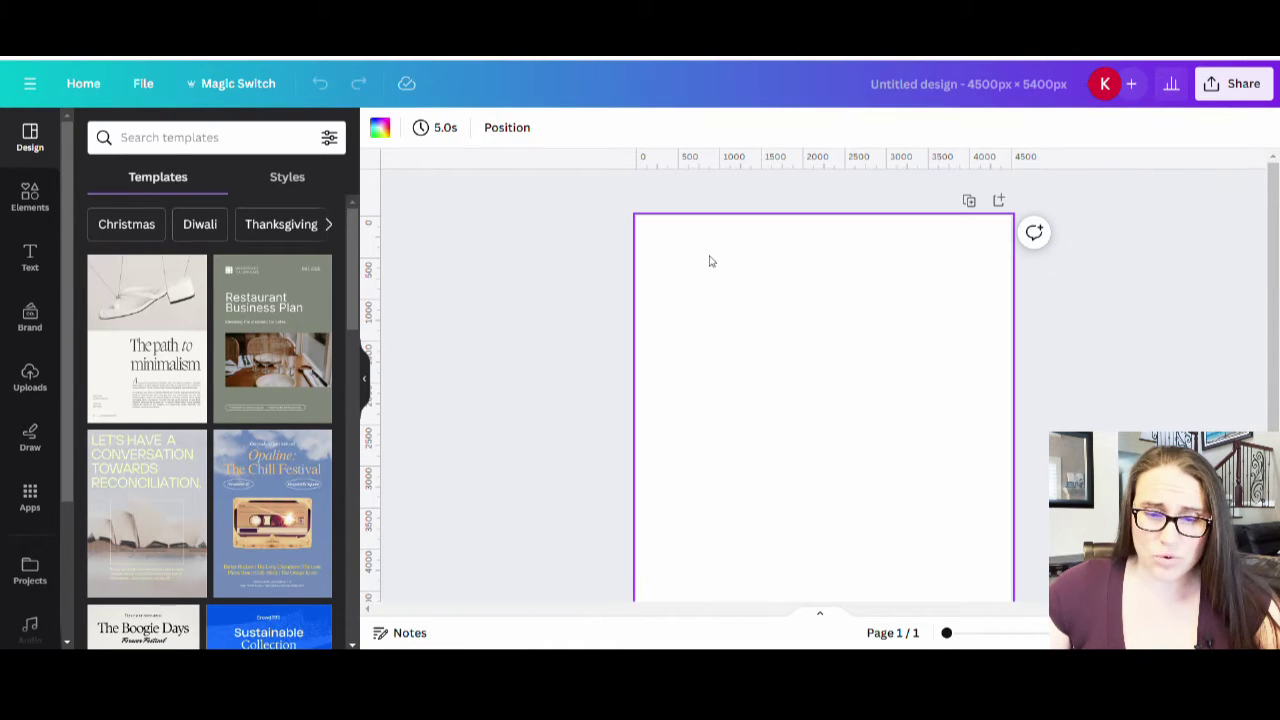
click(381, 131)
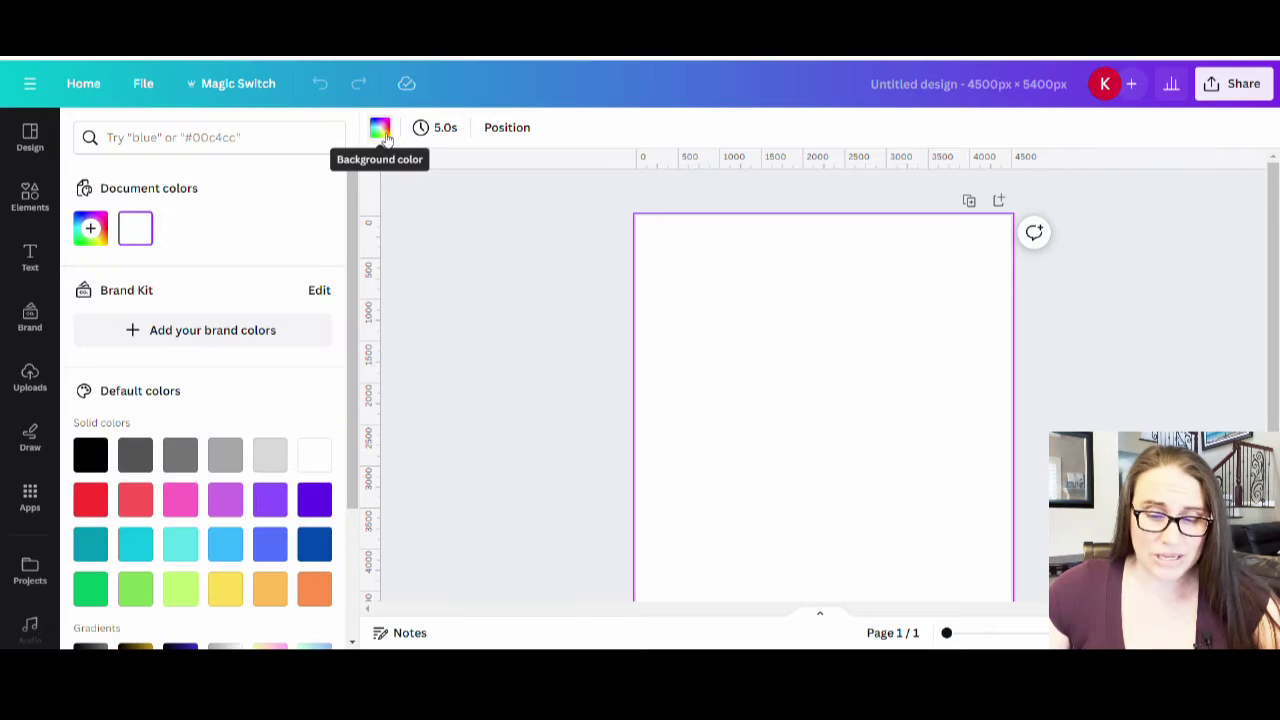
click(104, 456)
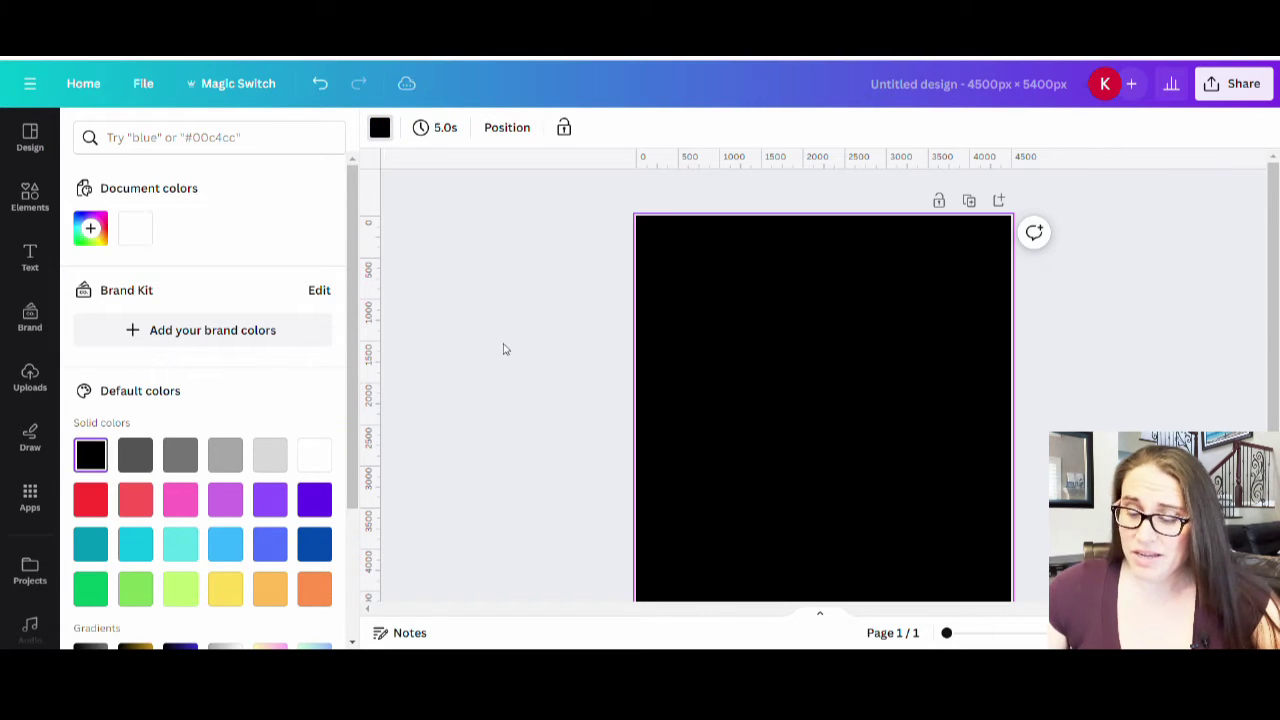
- Add white 'RETIRED' text, enlarge it to about size 649, and move it to the page top
click(519, 342)
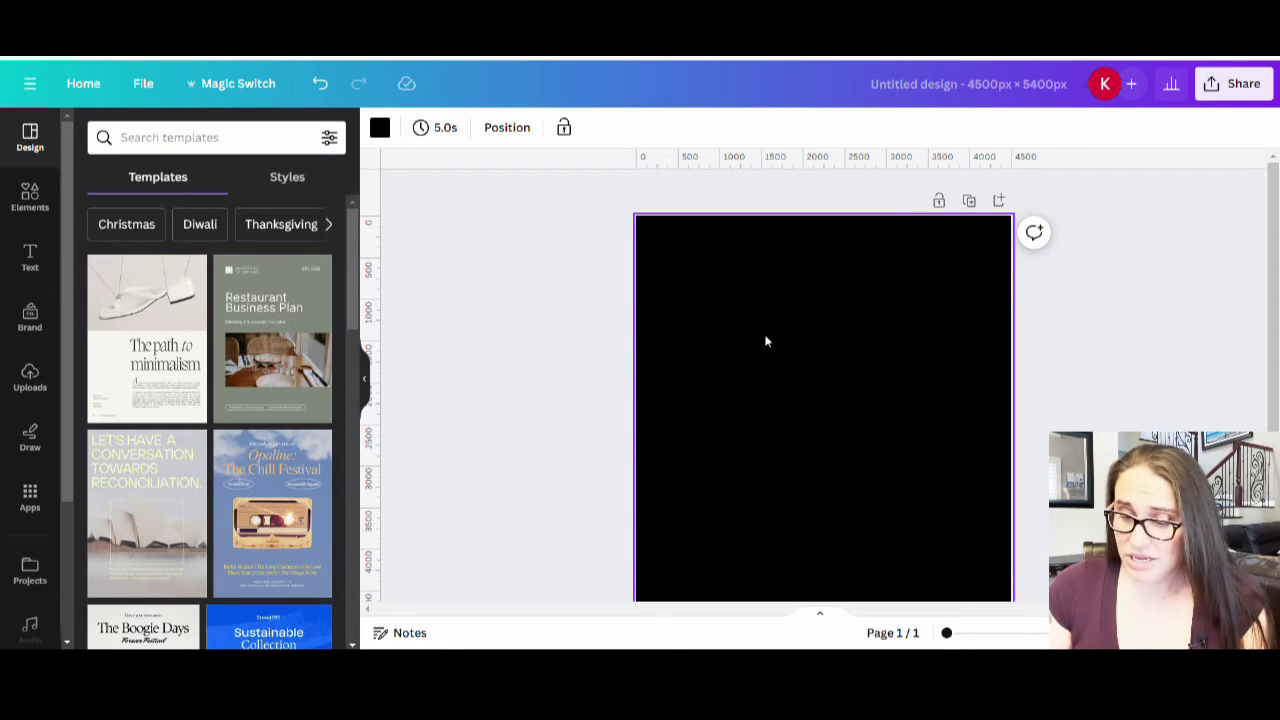
key(t)
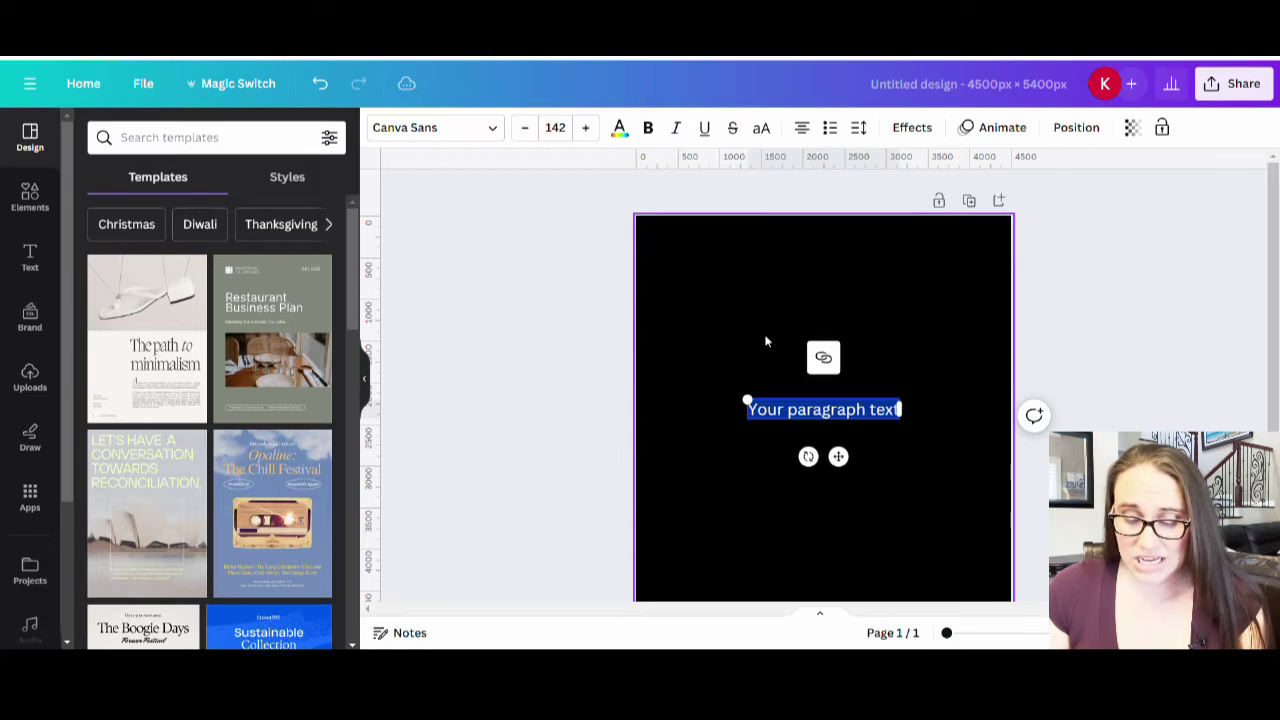
text(RETIRED)
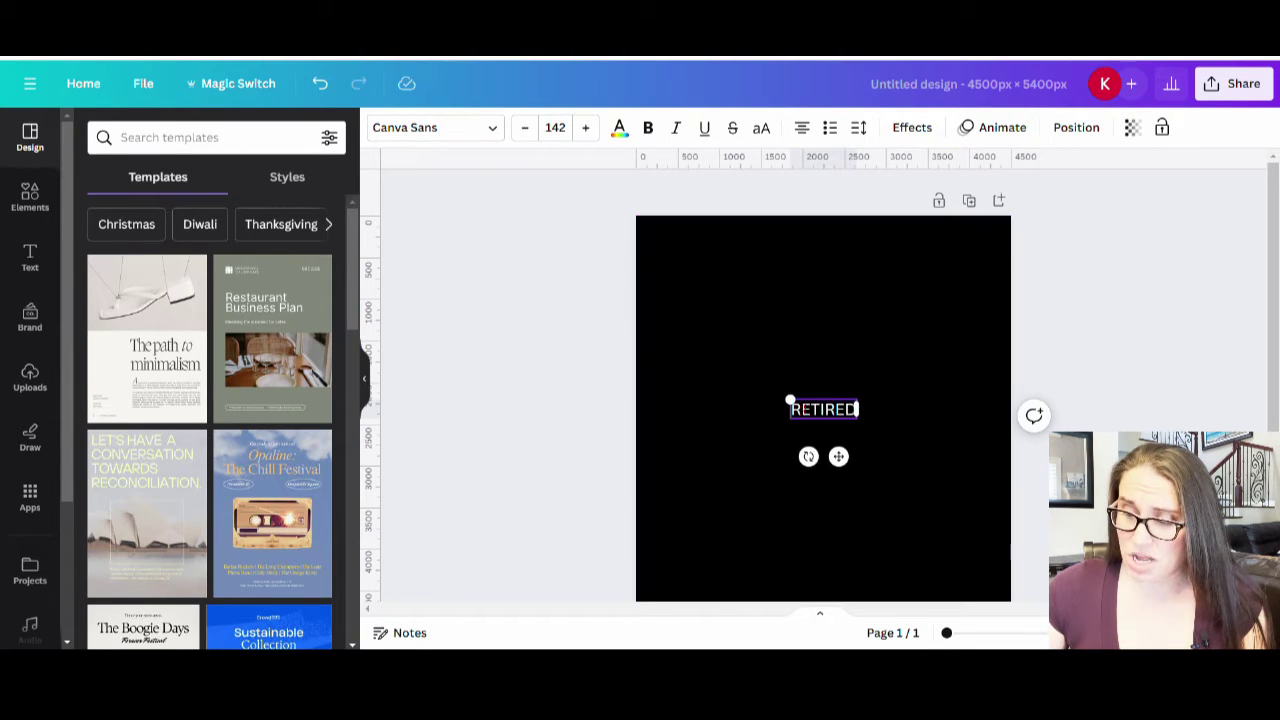
drag(790, 400, 666, 327)
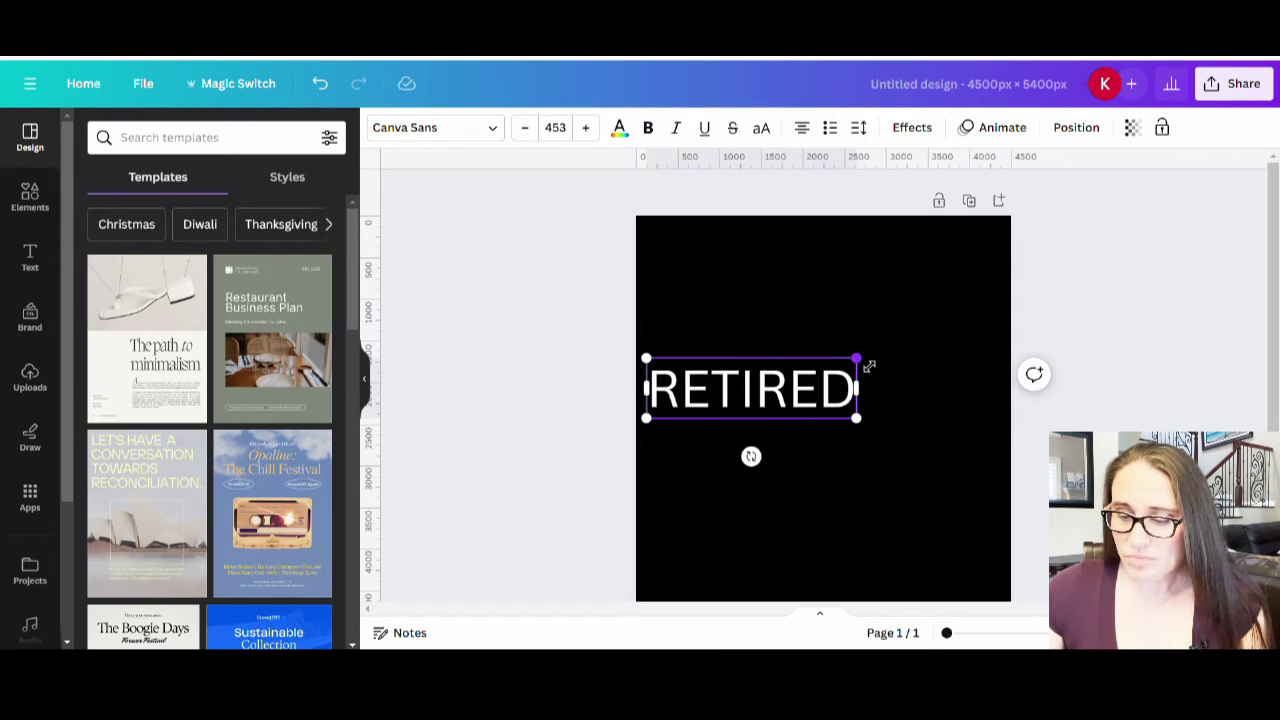
drag(857, 358, 960, 323)
drag(903, 400, 897, 293)
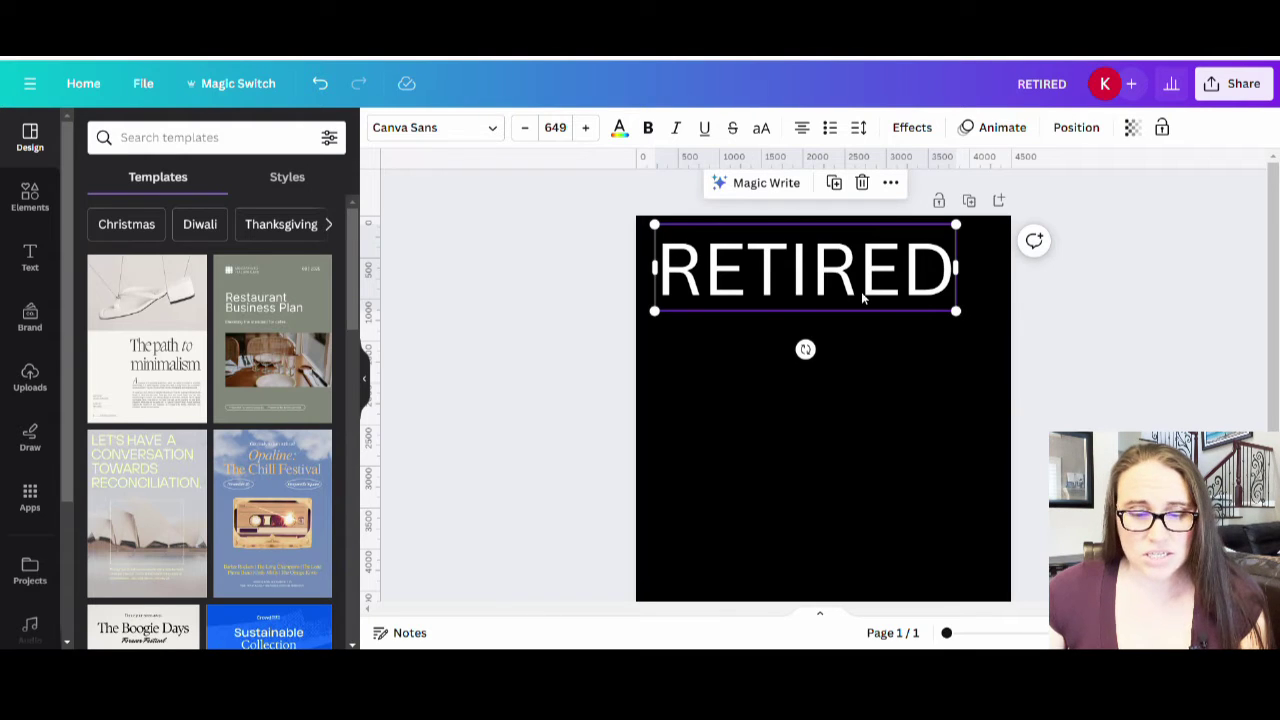
- Change the RETIRED text's font to Norwester
click(895, 293)
click(478, 127)
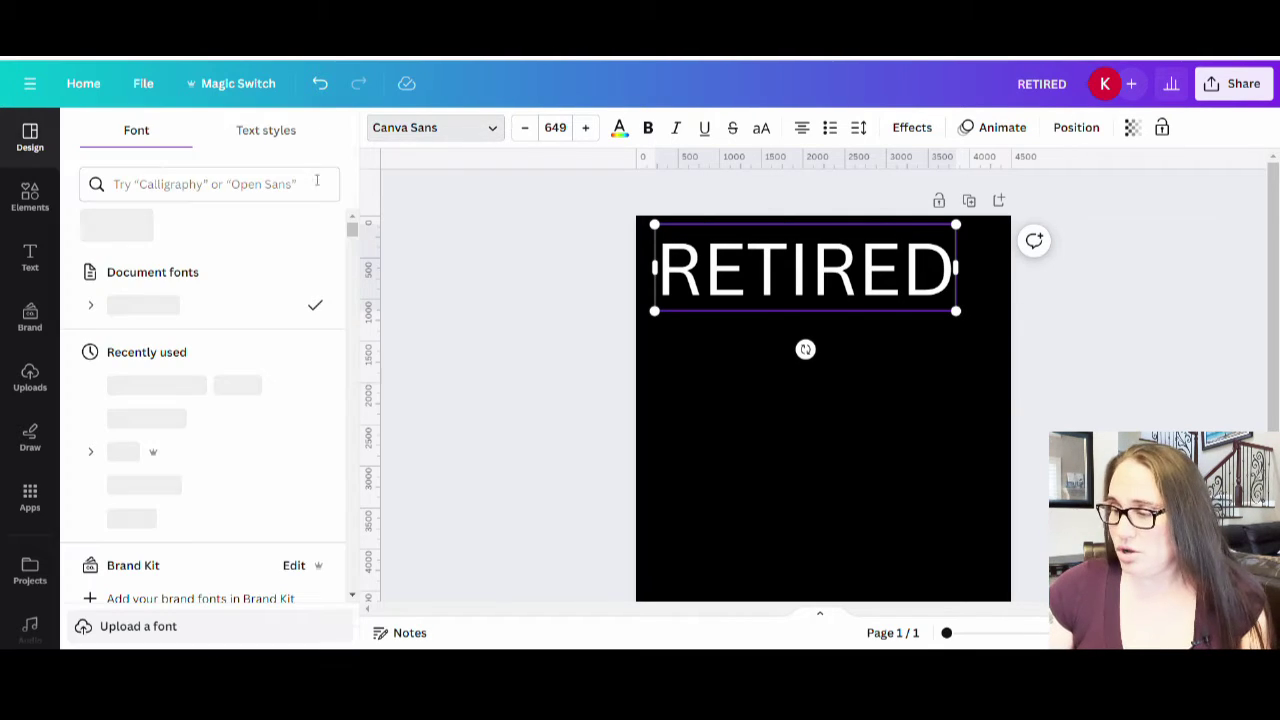
click(242, 184)
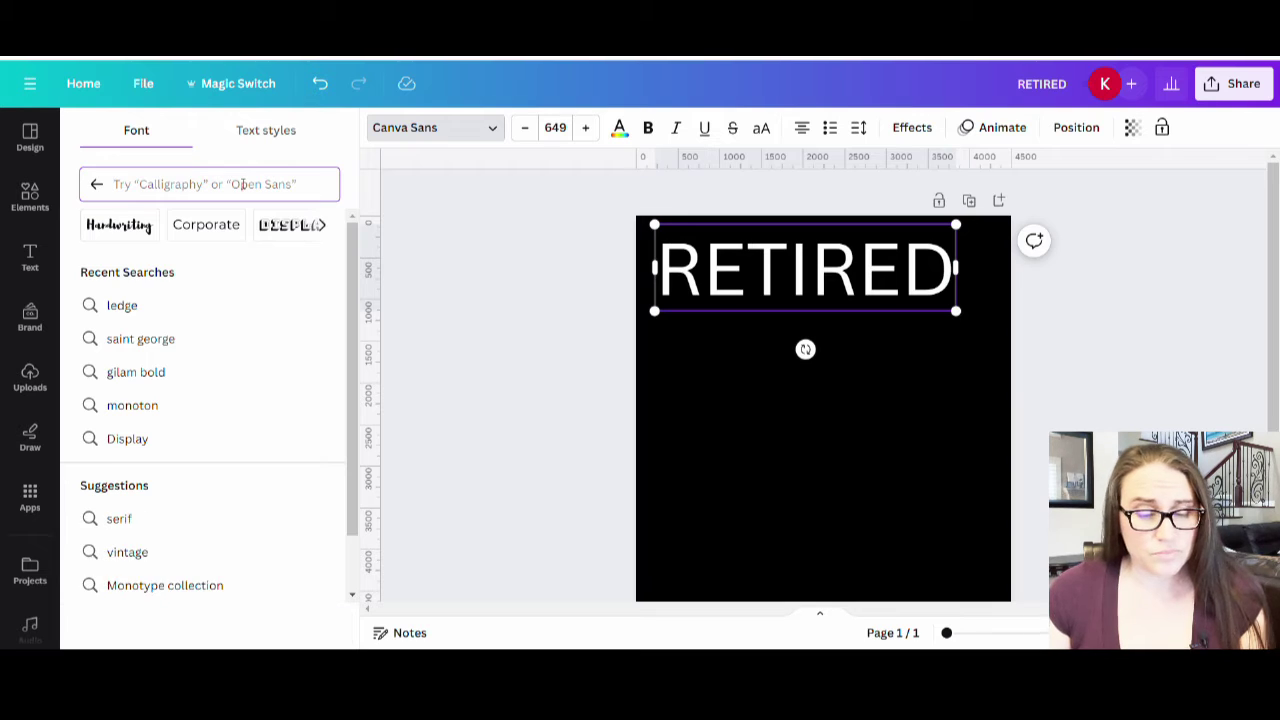
text(norwester)
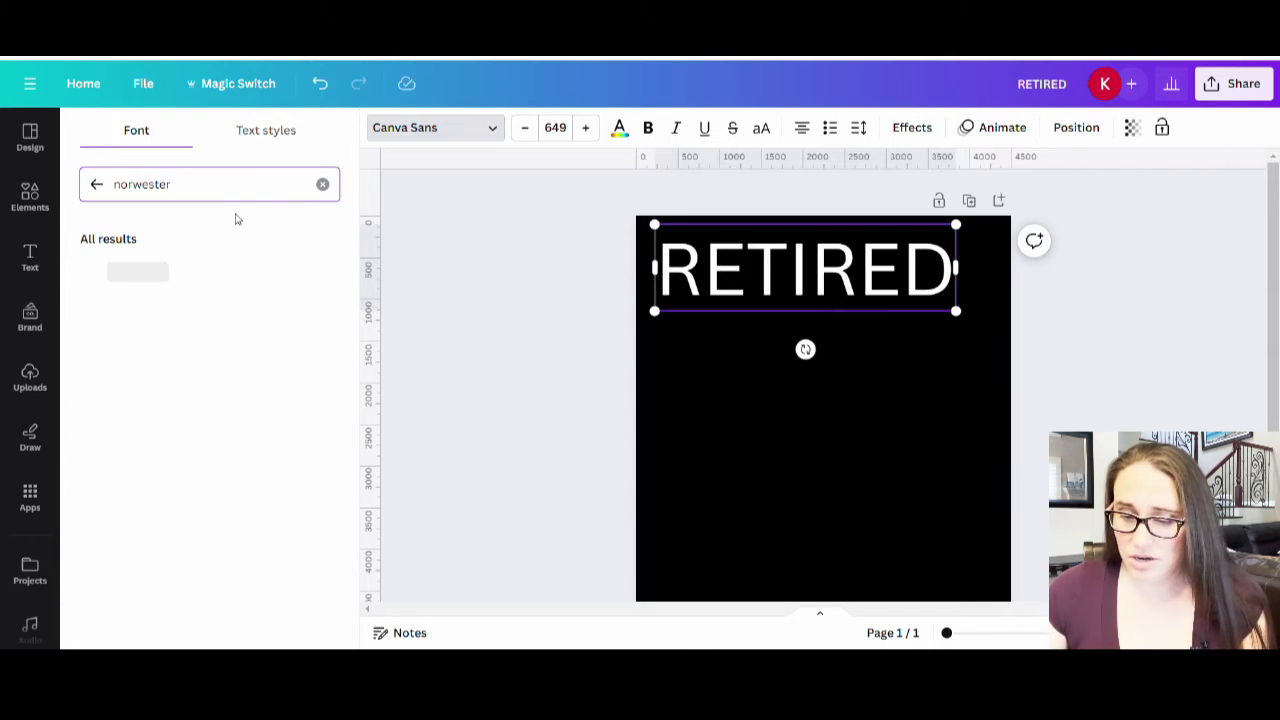
click(236, 281)
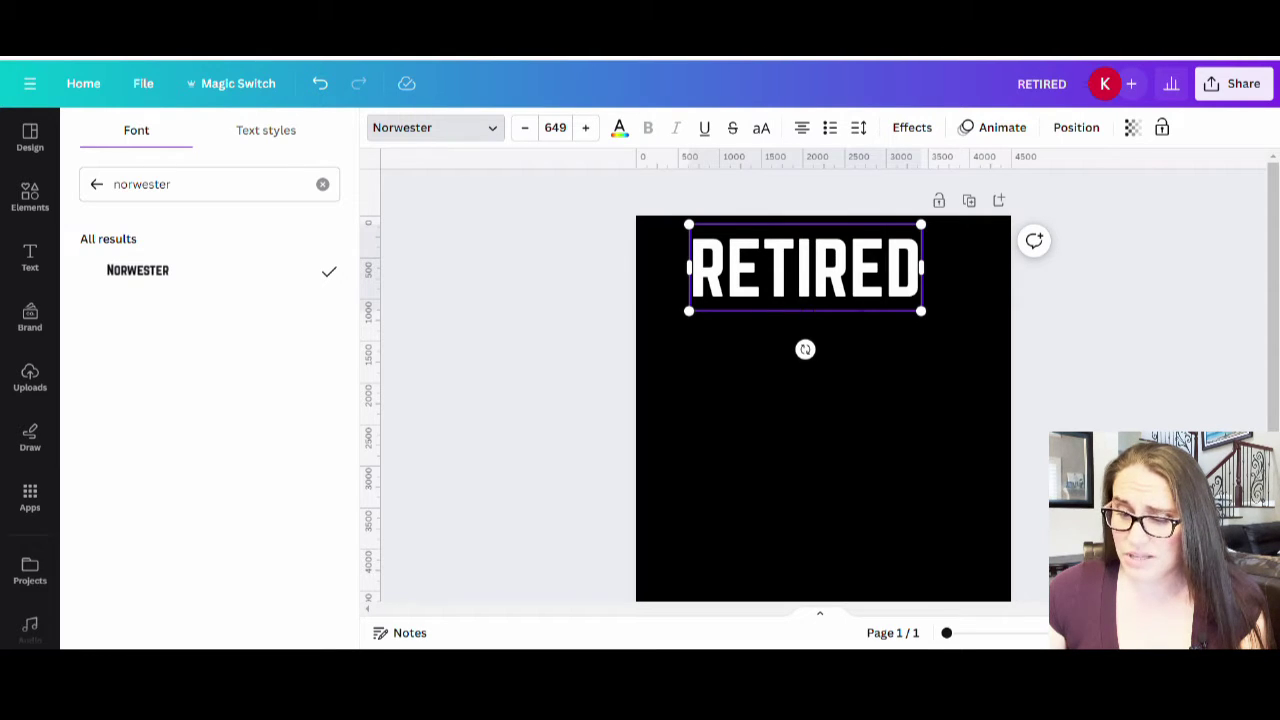
- Enlarge RETIRED to about size 988 so it spans the page width, centred at the top
drag(928, 316, 999, 340)
drag(688, 340, 646, 356)
click(899, 400)
drag(956, 330, 959, 318)
click(962, 489)
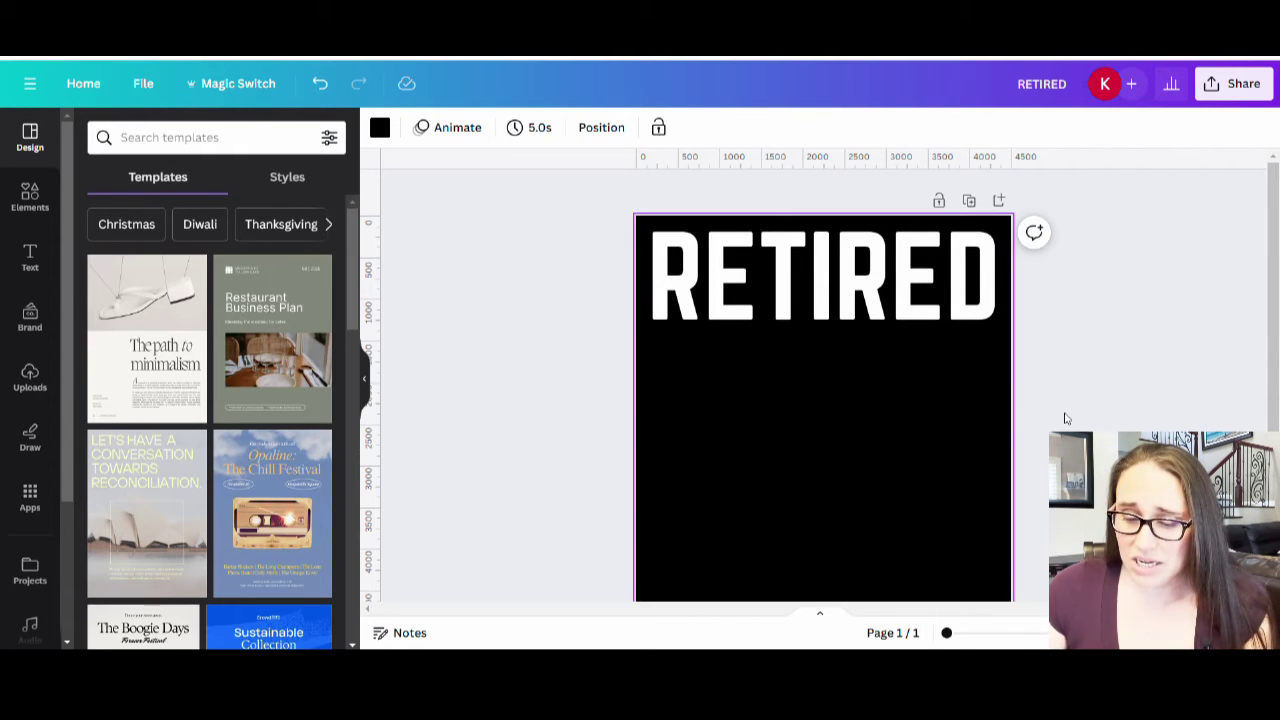
- Colour the first R of RETIRED a soft rose pink with a custom colour
click(790, 264)
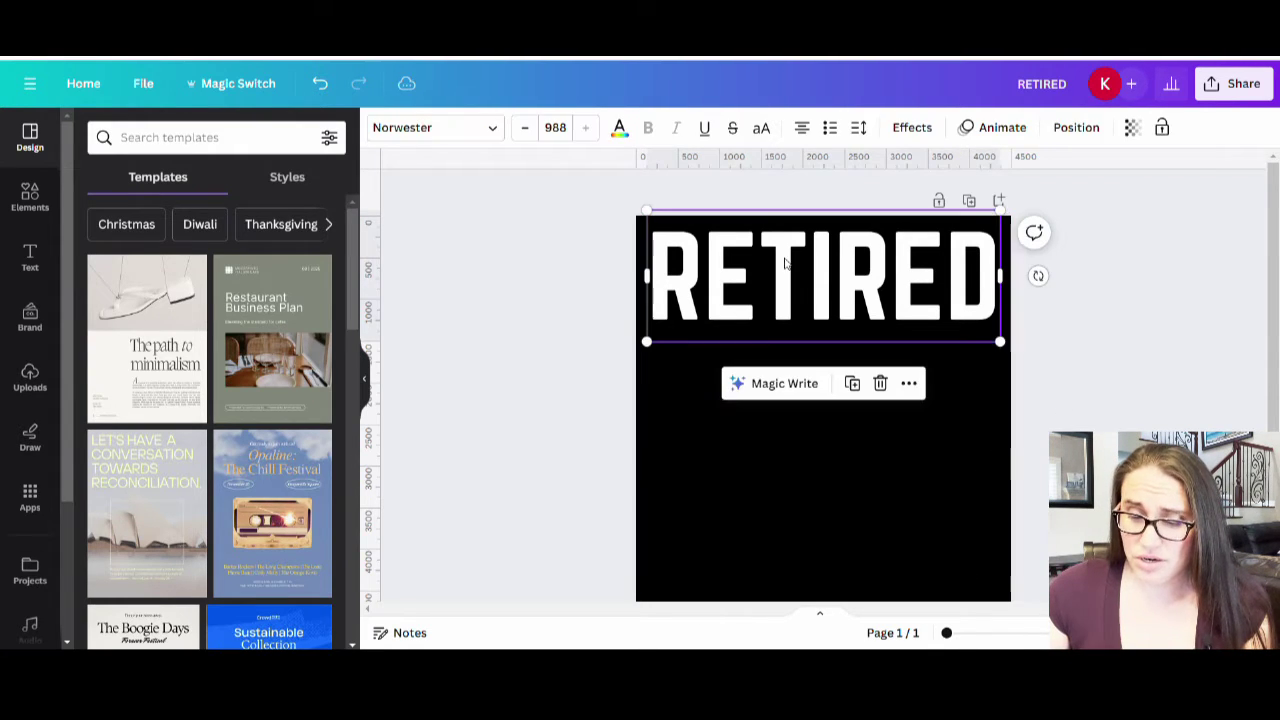
click(689, 311)
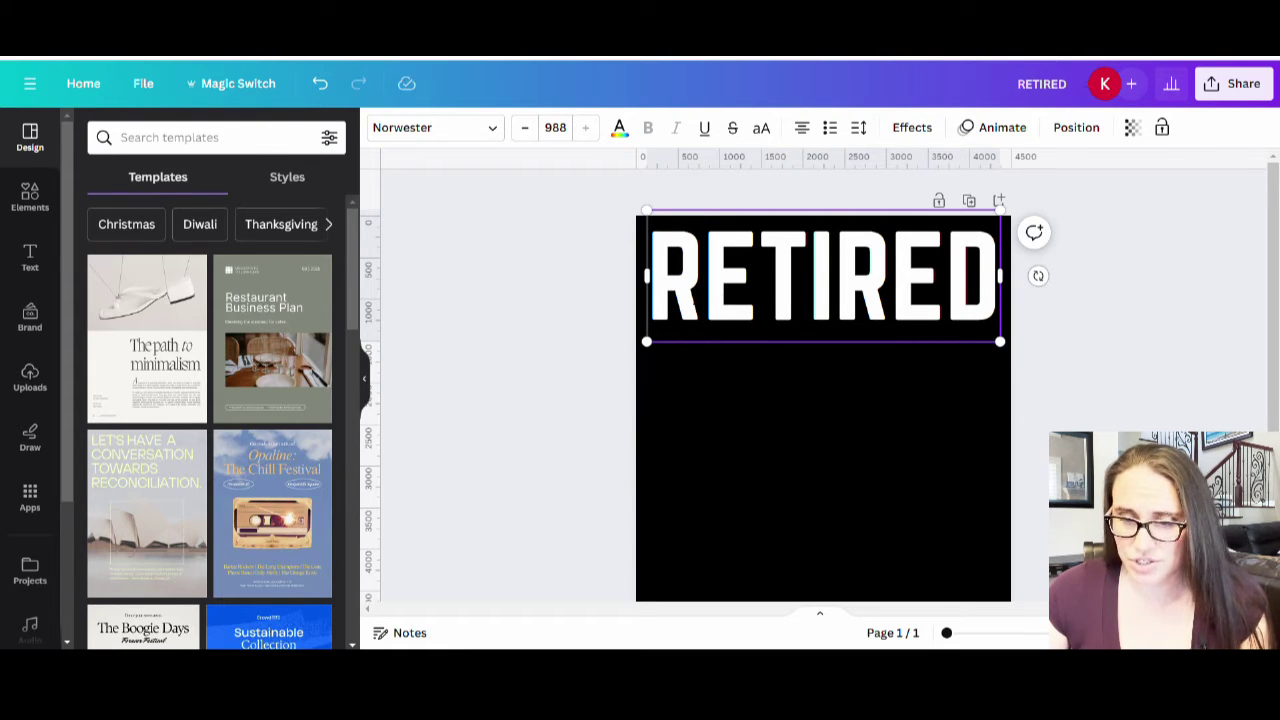
key(shift+Right)
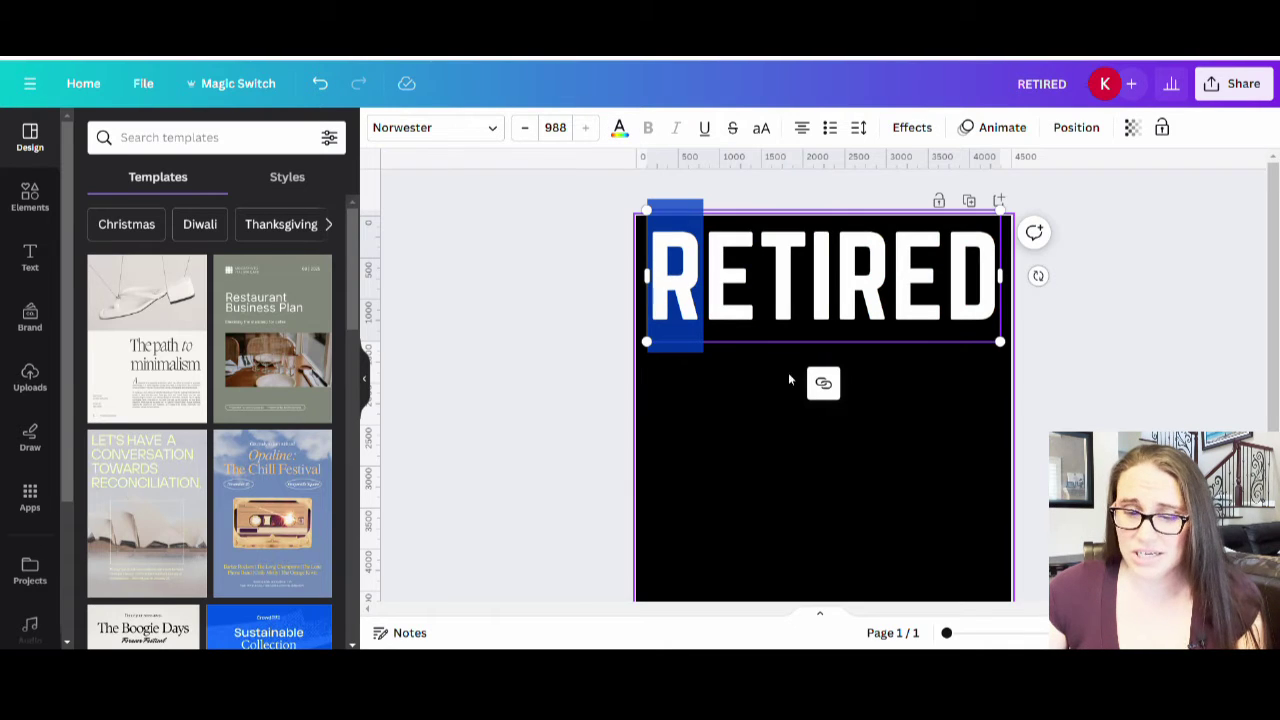
click(619, 128)
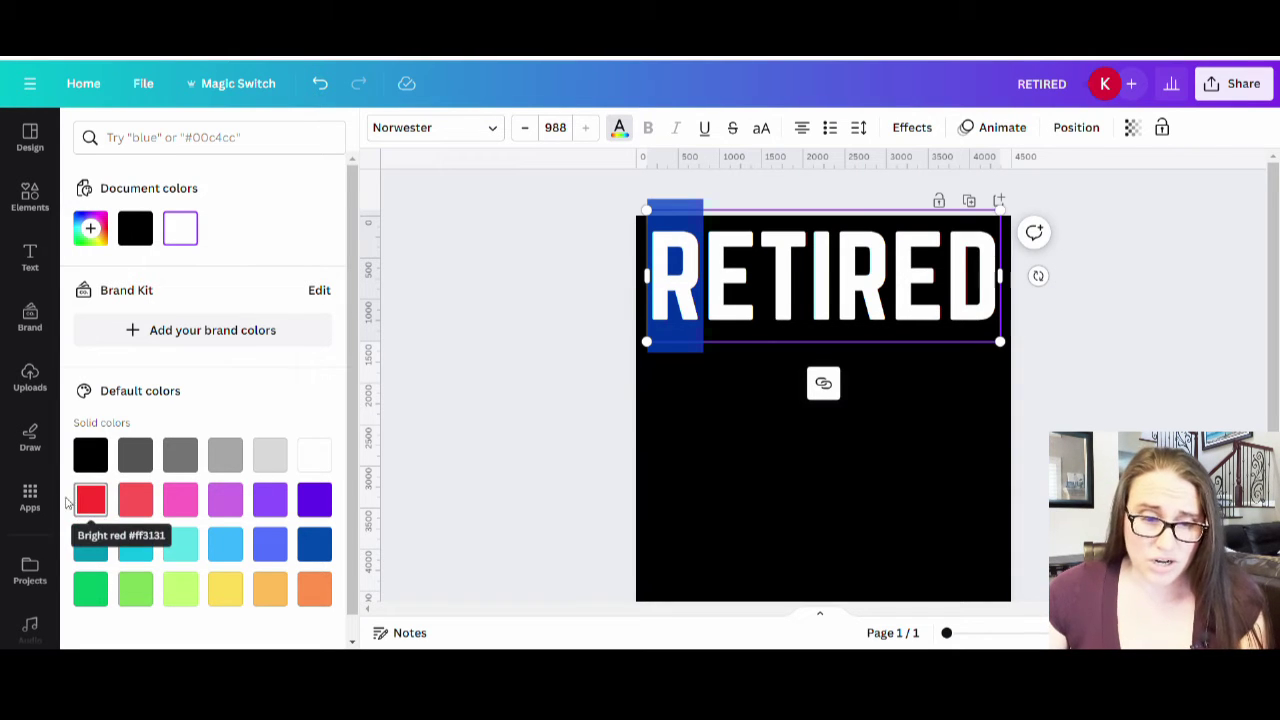
click(100, 502)
click(90, 228)
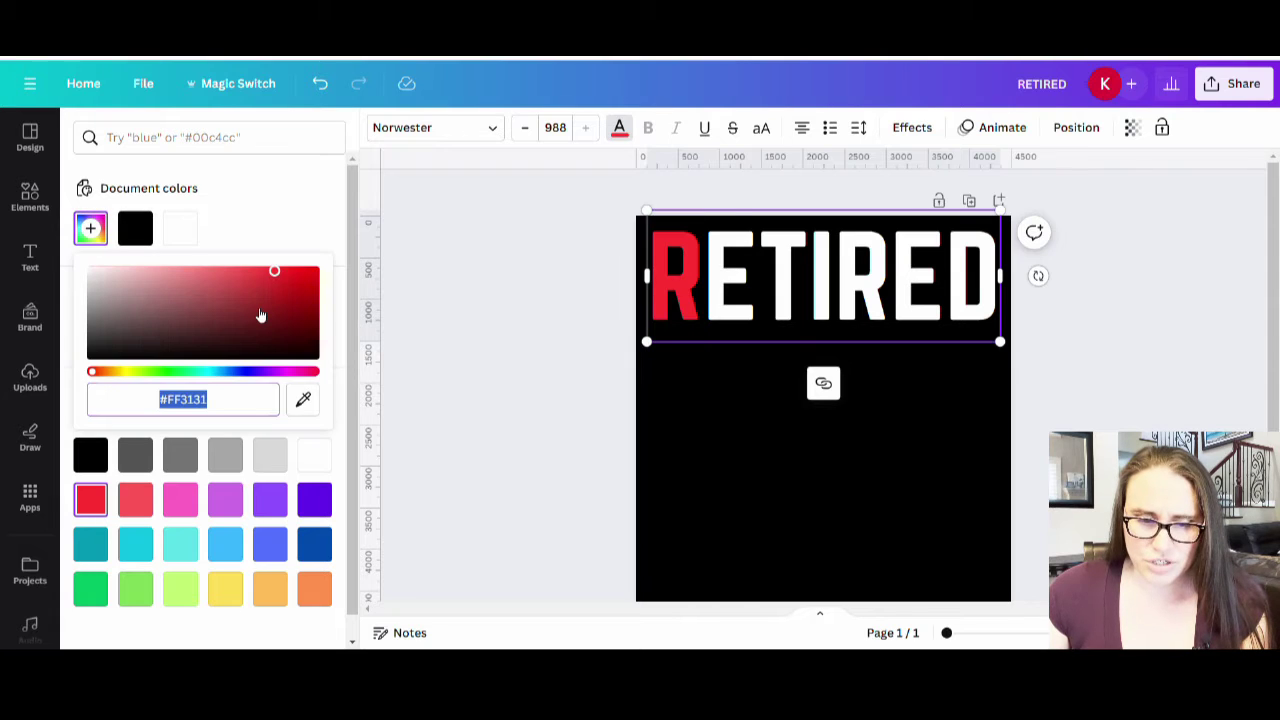
click(220, 295)
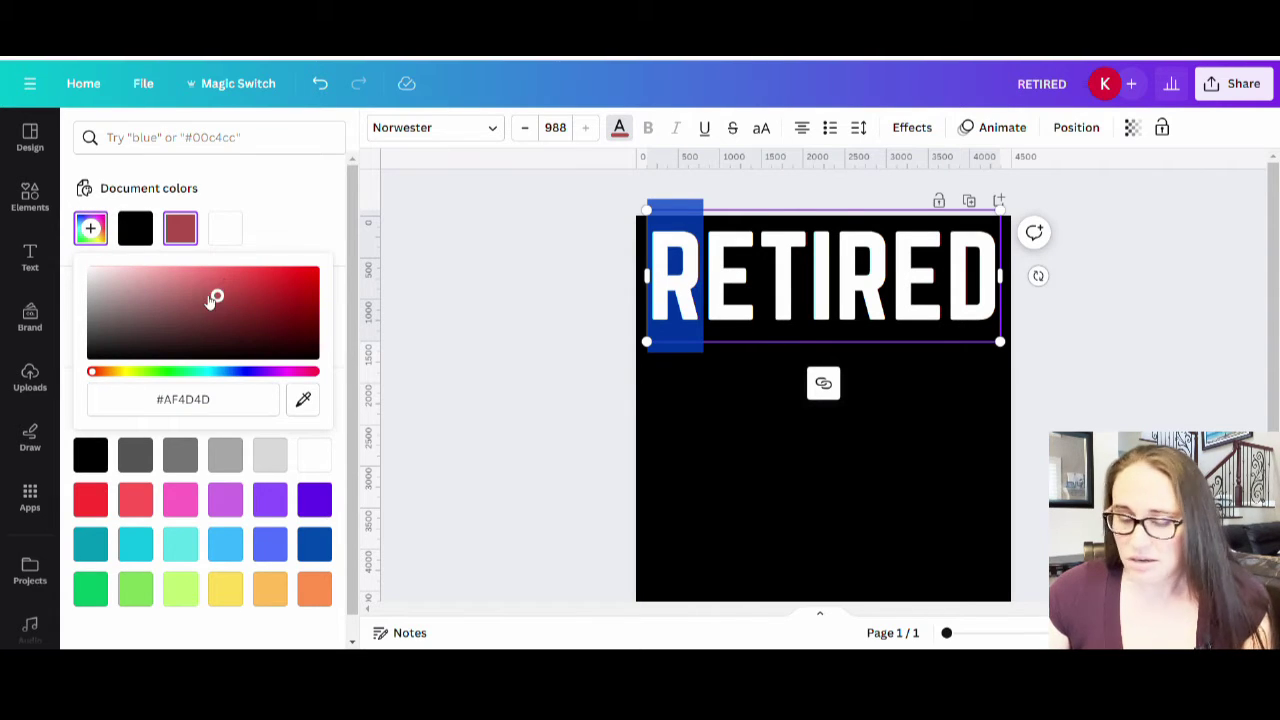
drag(215, 295, 199, 287)
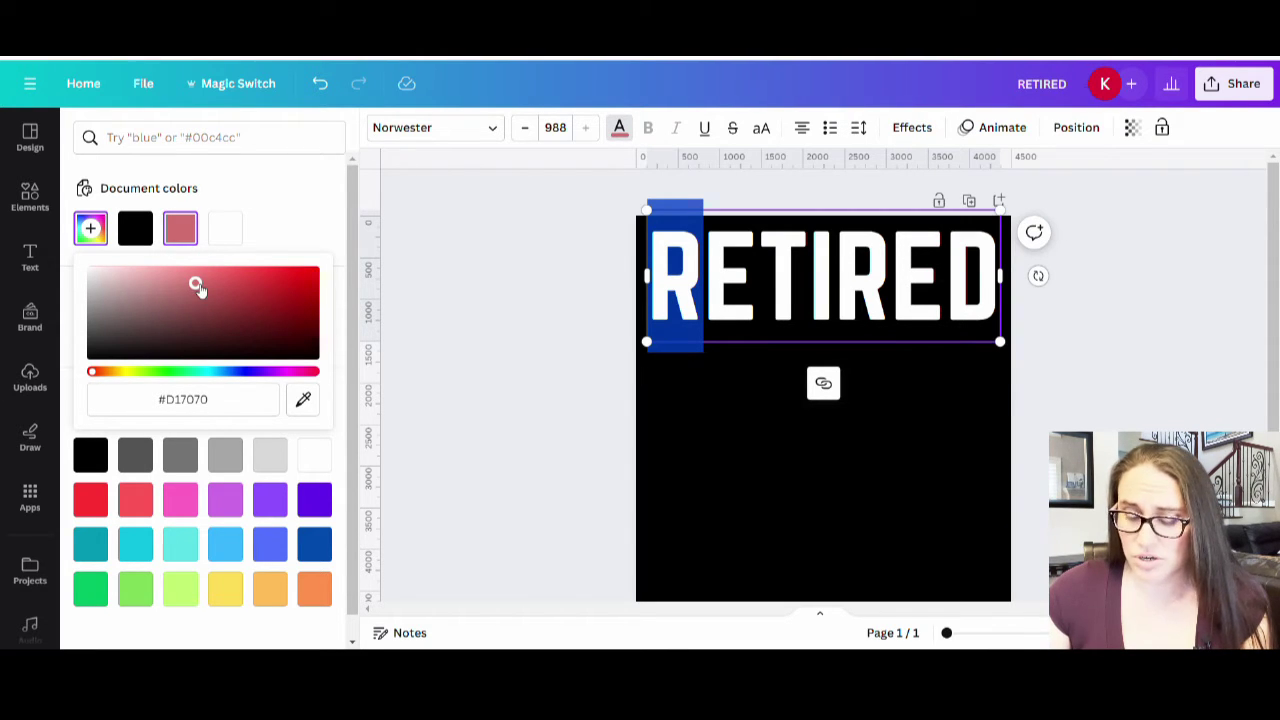
click(289, 221)
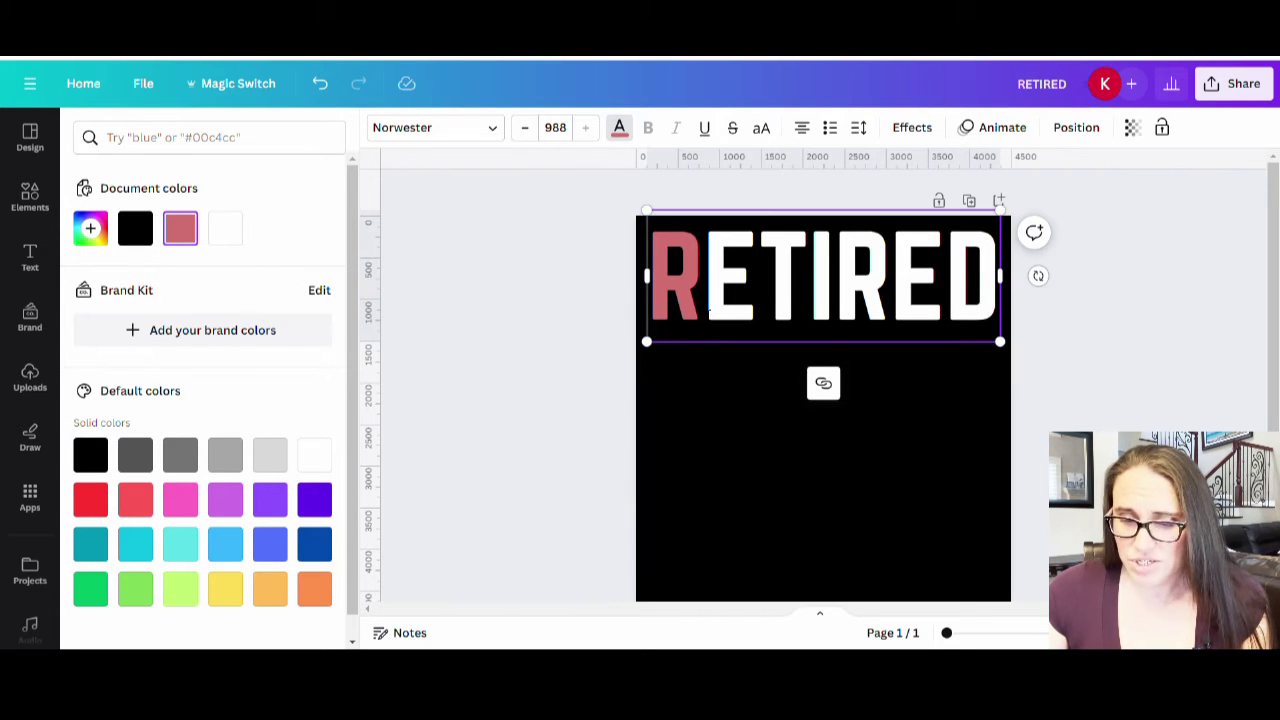
- Colour the E peach-orange and the T a tan gold (#D1B370)
drag(706, 300, 758, 300)
click(90, 228)
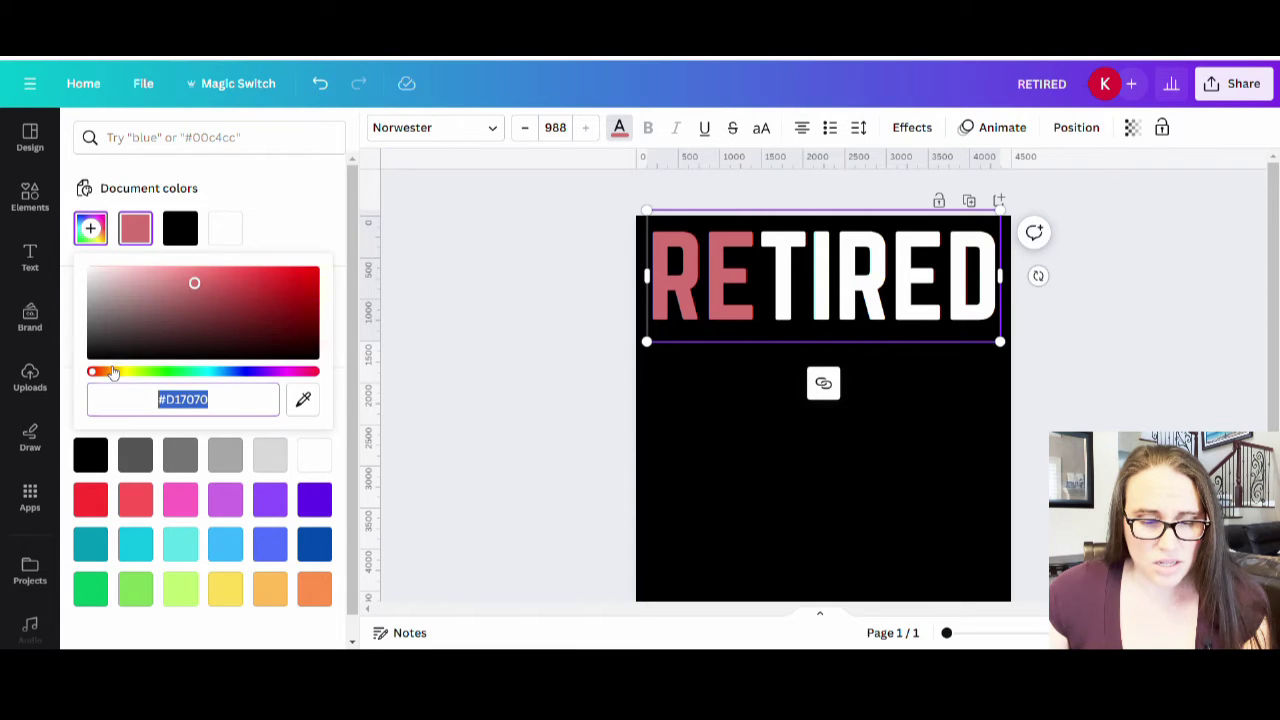
drag(97, 377, 110, 376)
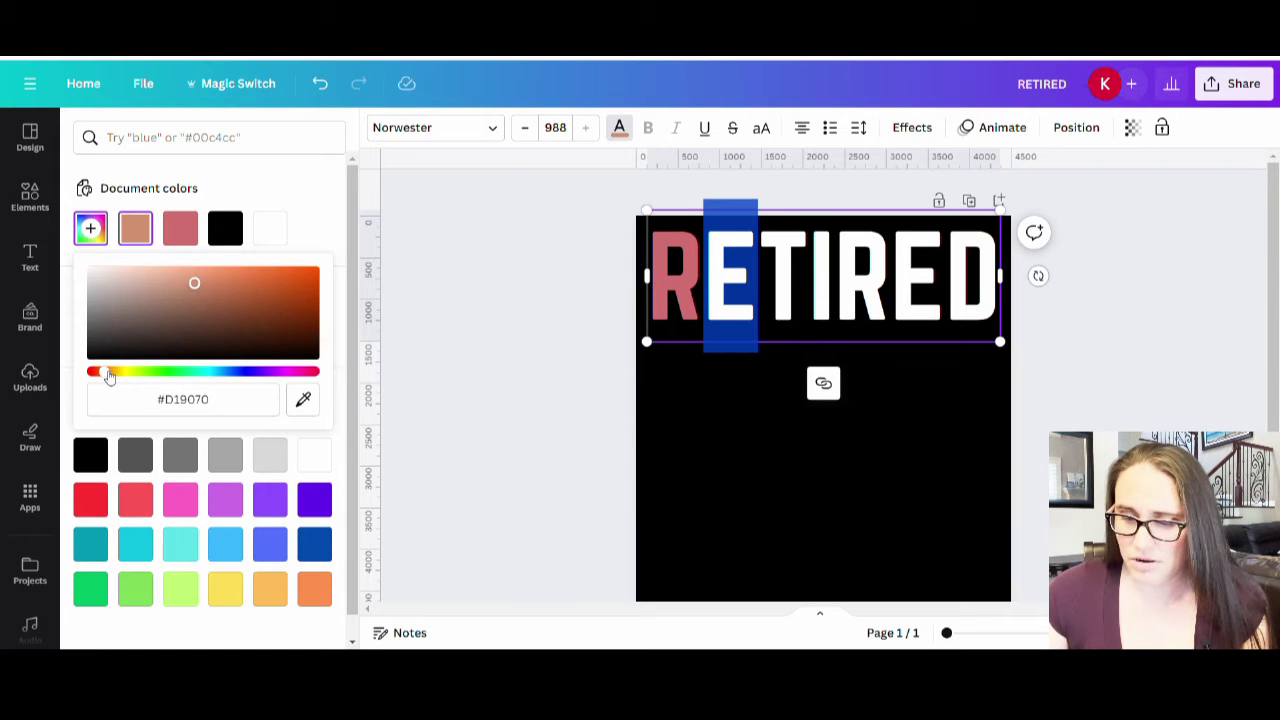
drag(110, 376, 111, 376)
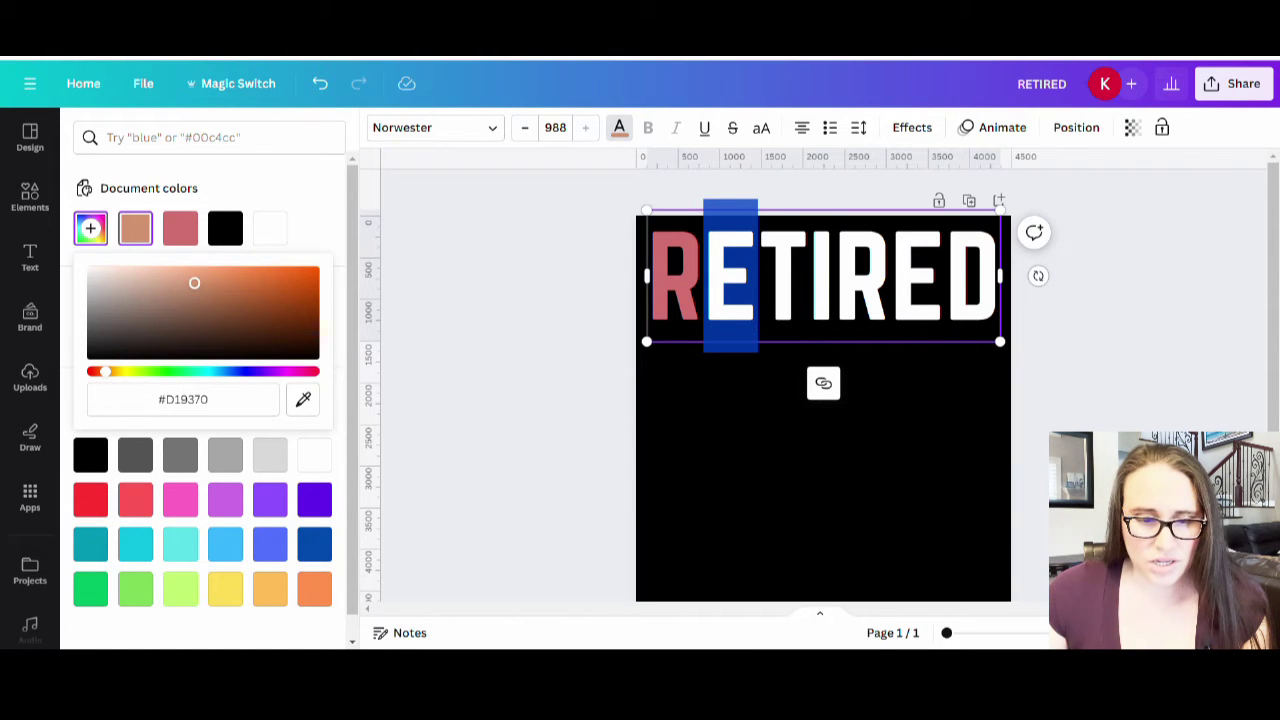
drag(758, 316, 787, 316)
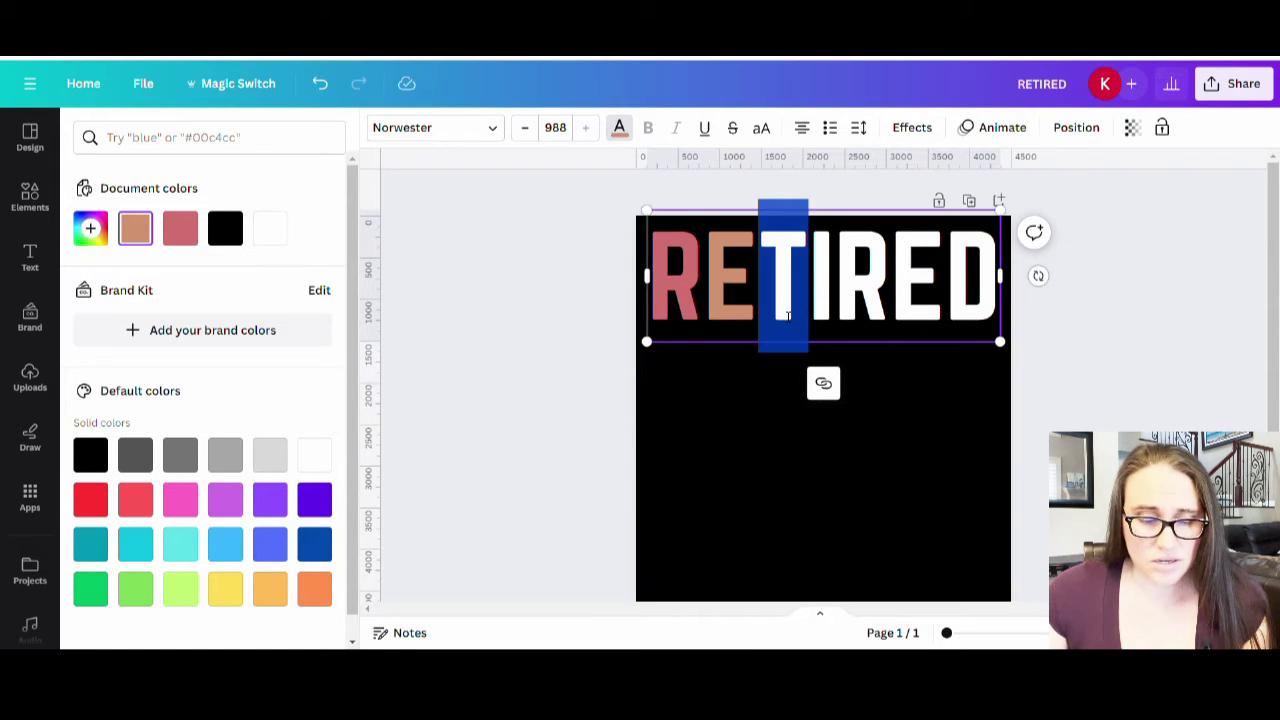
click(107, 229)
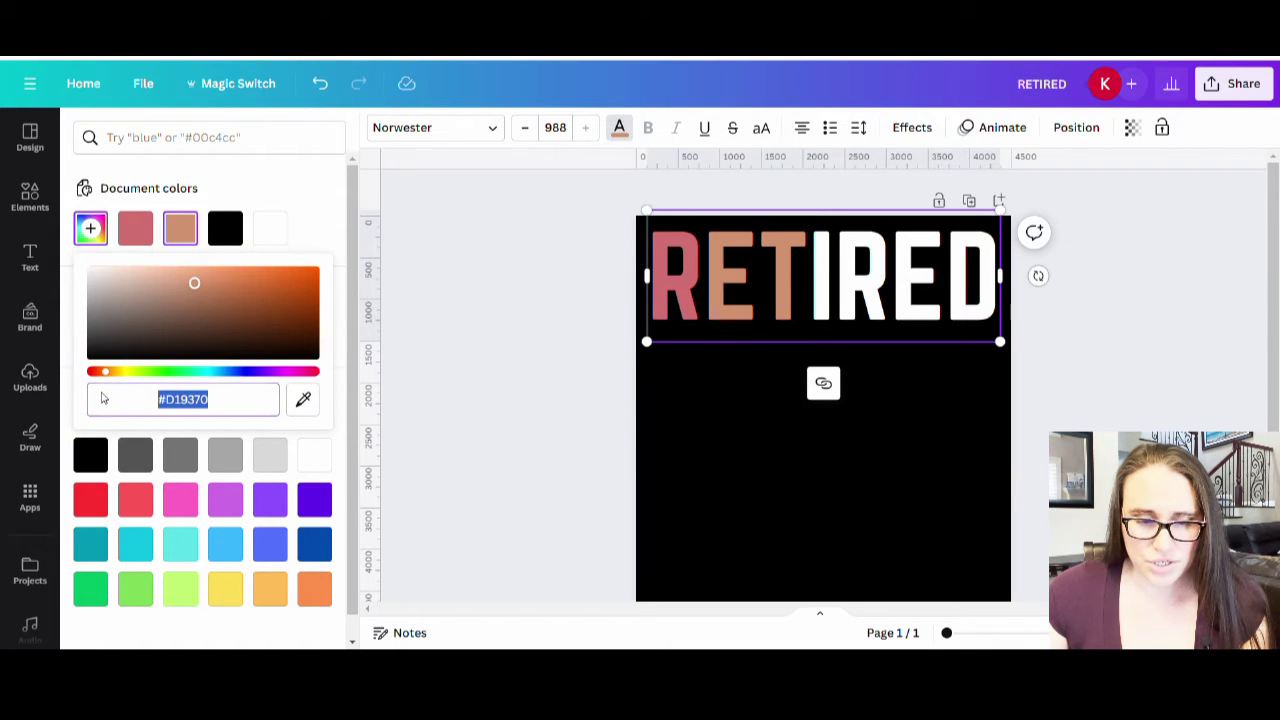
drag(113, 374, 123, 378)
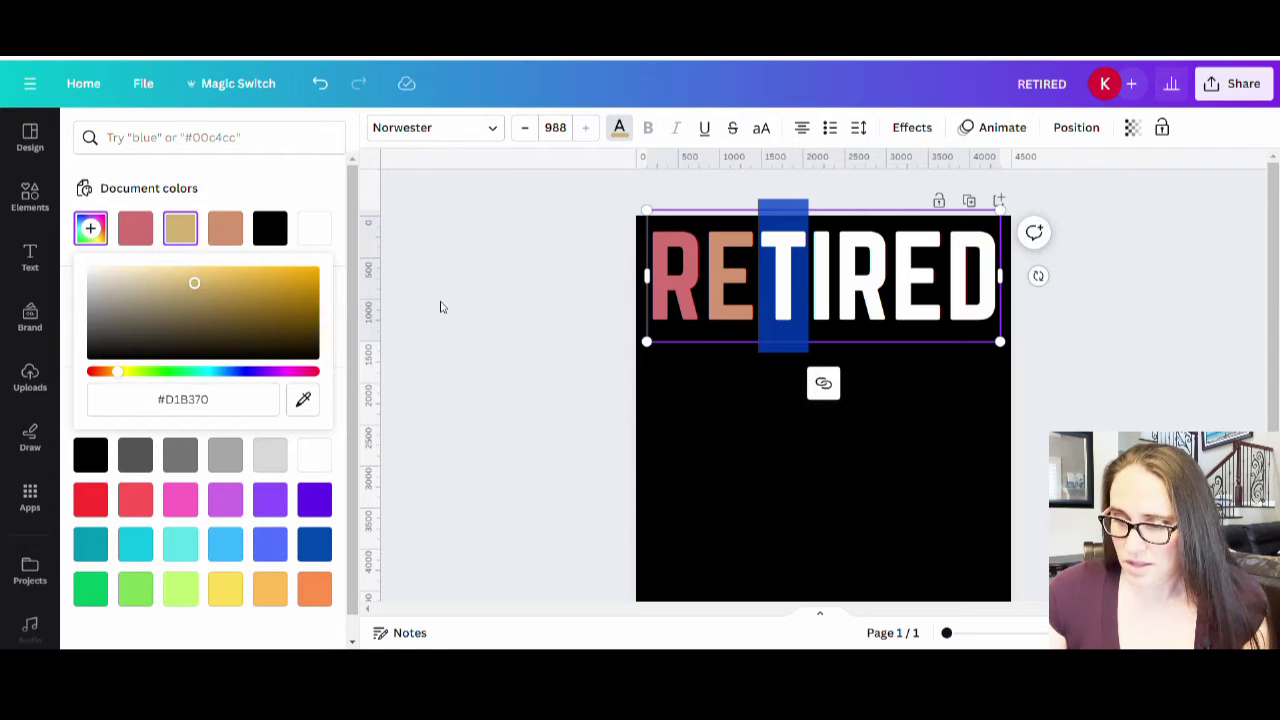
click(825, 280)
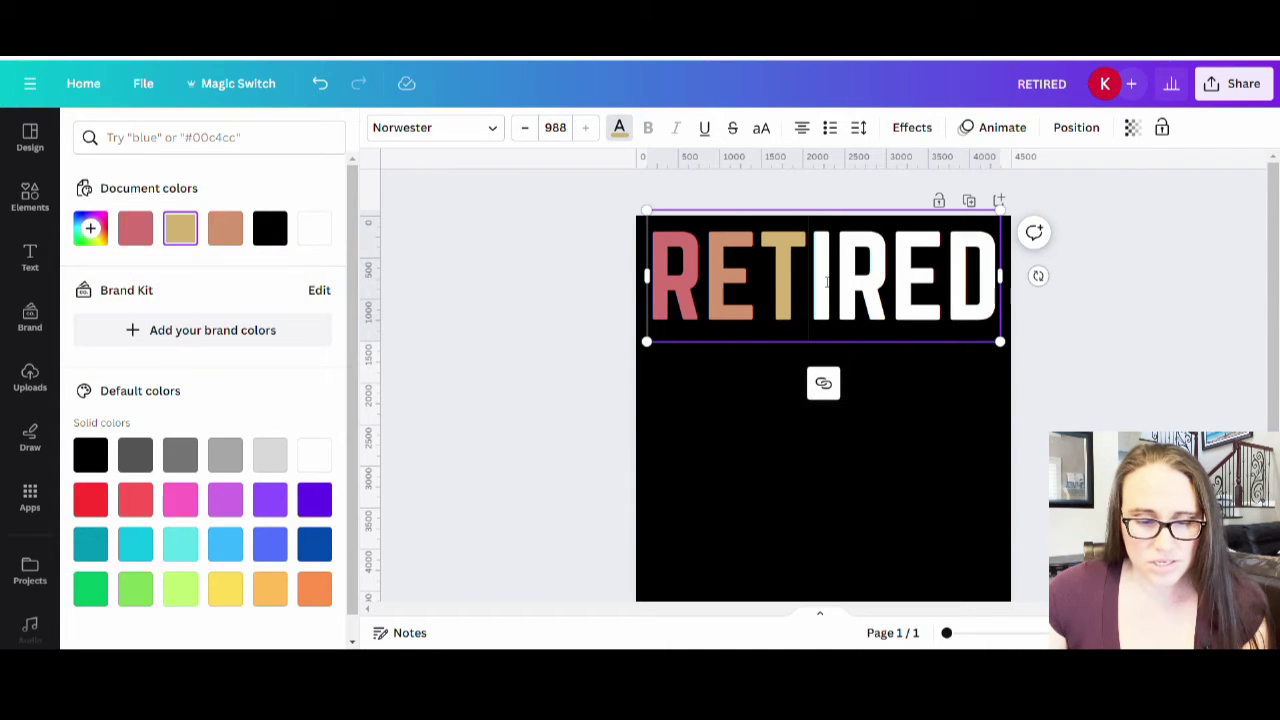
key(shift+Left)
- Colour the I of RETIRED a soft green
click(225, 228)
click(90, 228)
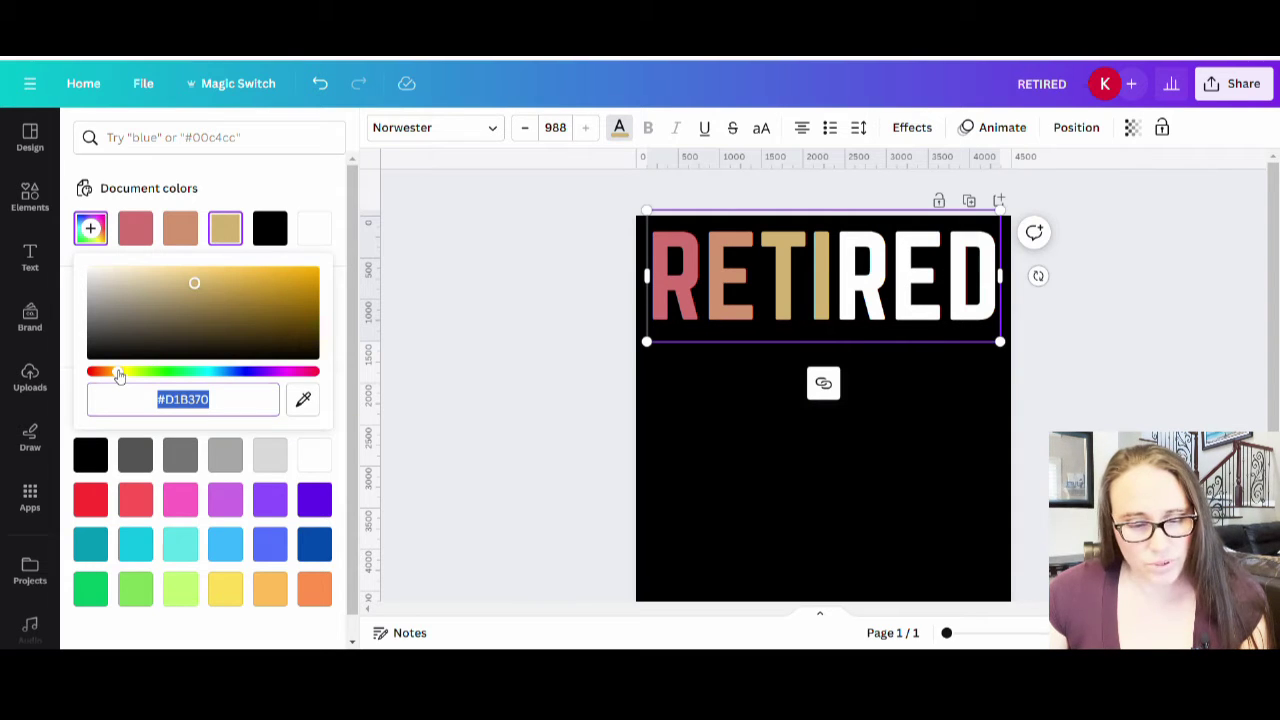
mouse_move(118, 375)
mouse_down()
mouse_move(187, 382)
mouse_move(180, 371)
mouse_up()
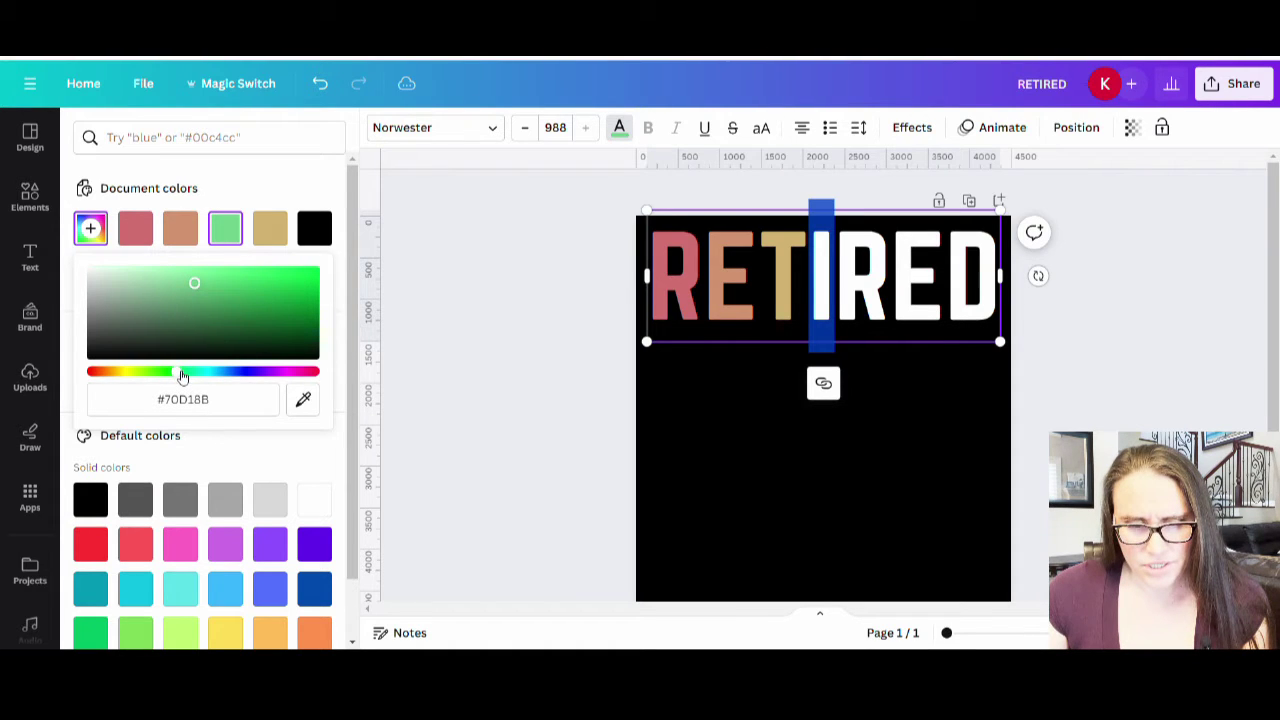
click(191, 290)
drag(193, 293, 181, 290)
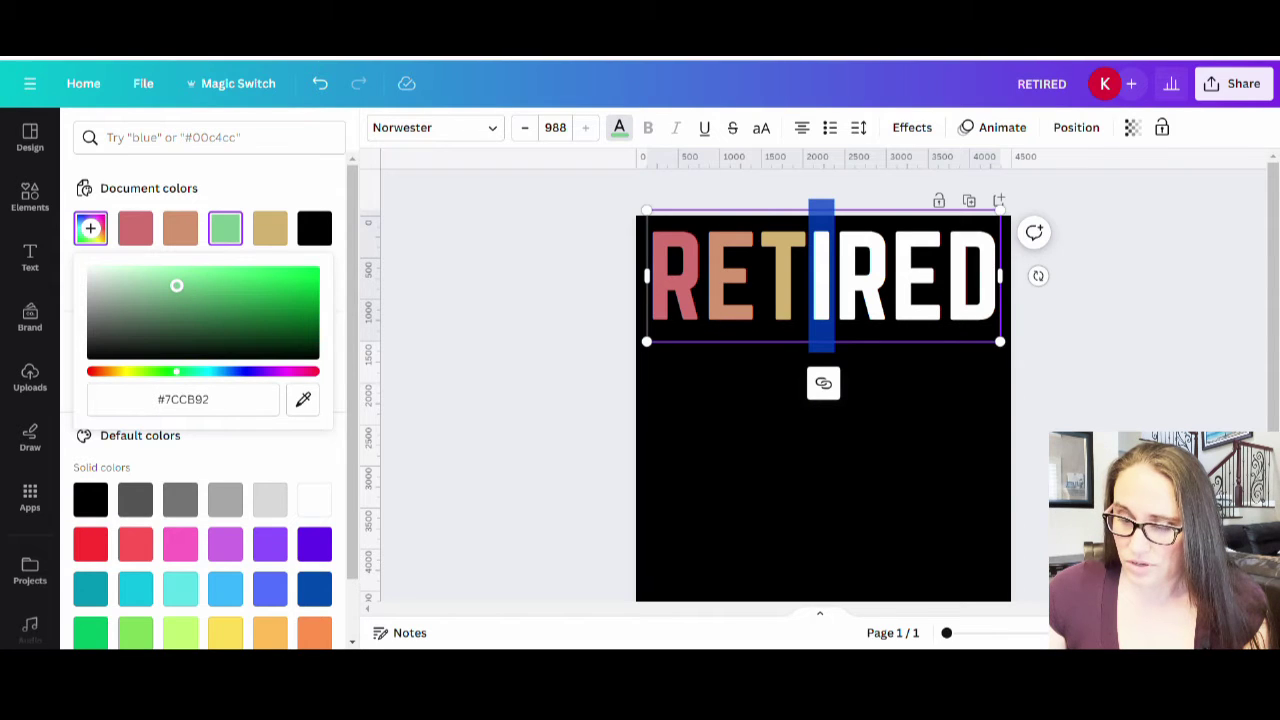
click(851, 370)
- Colour the second R of RETIRED teal
click(860, 298)
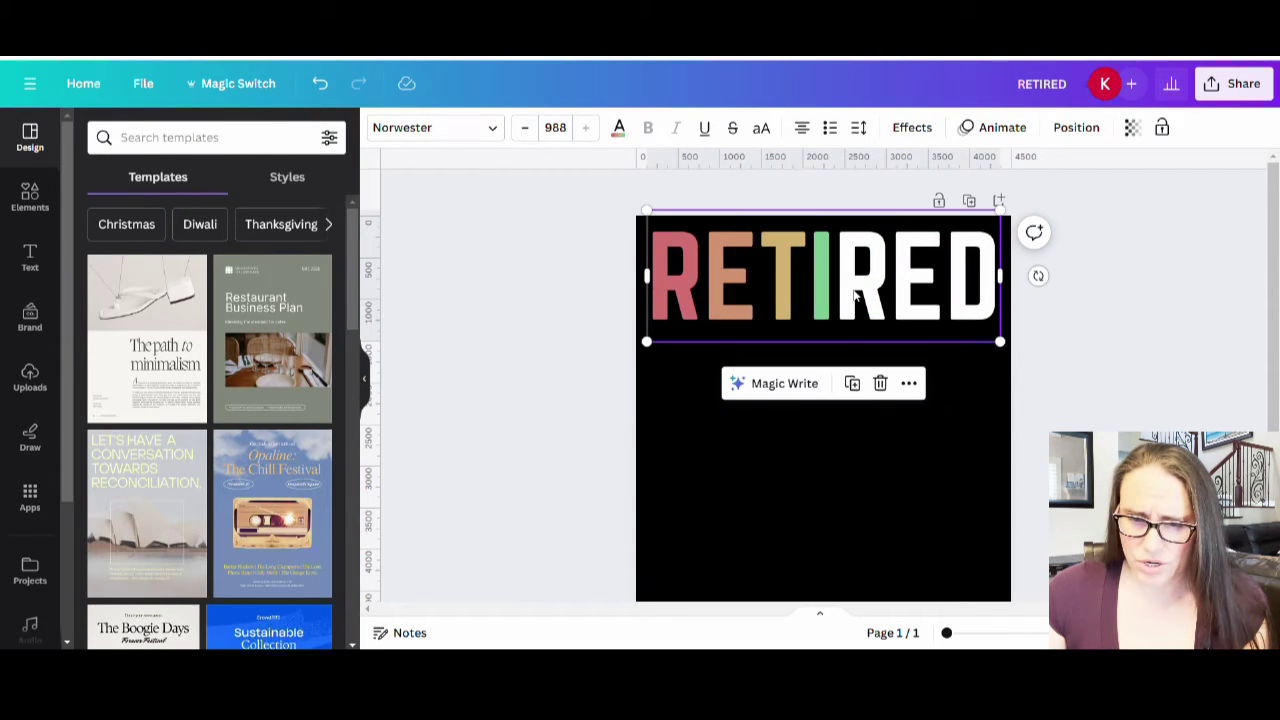
drag(838, 290, 890, 290)
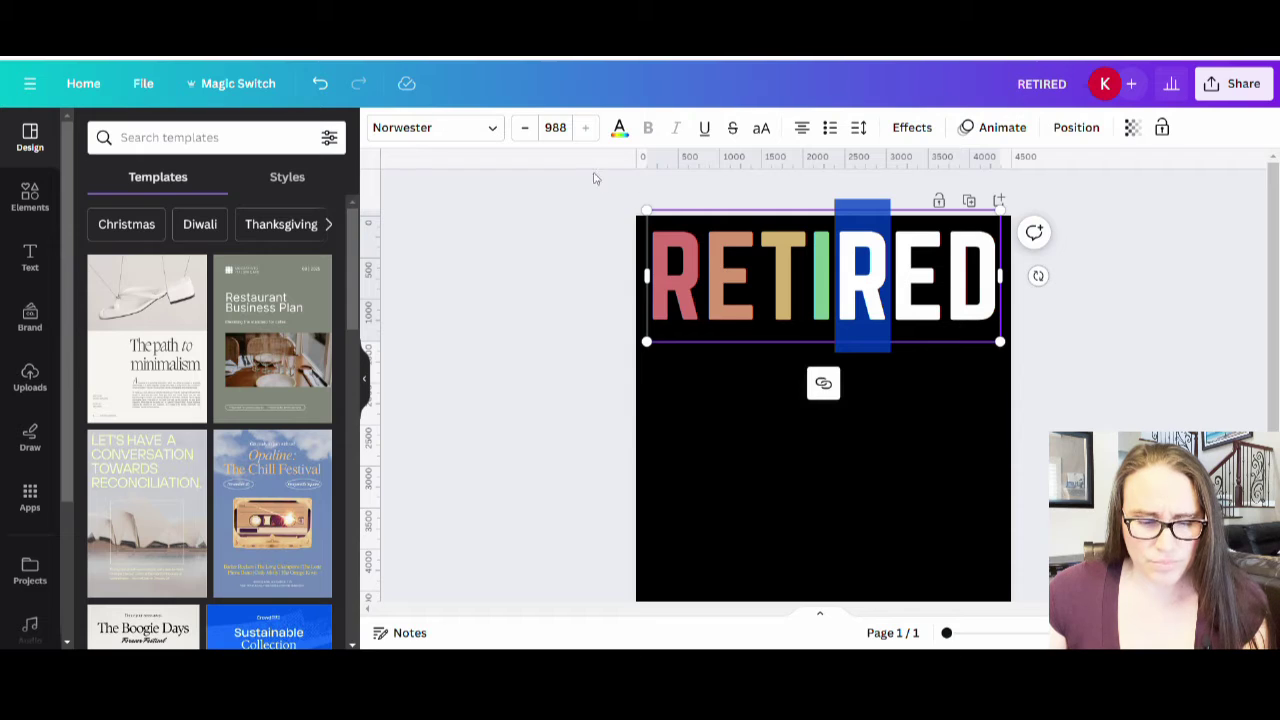
click(619, 127)
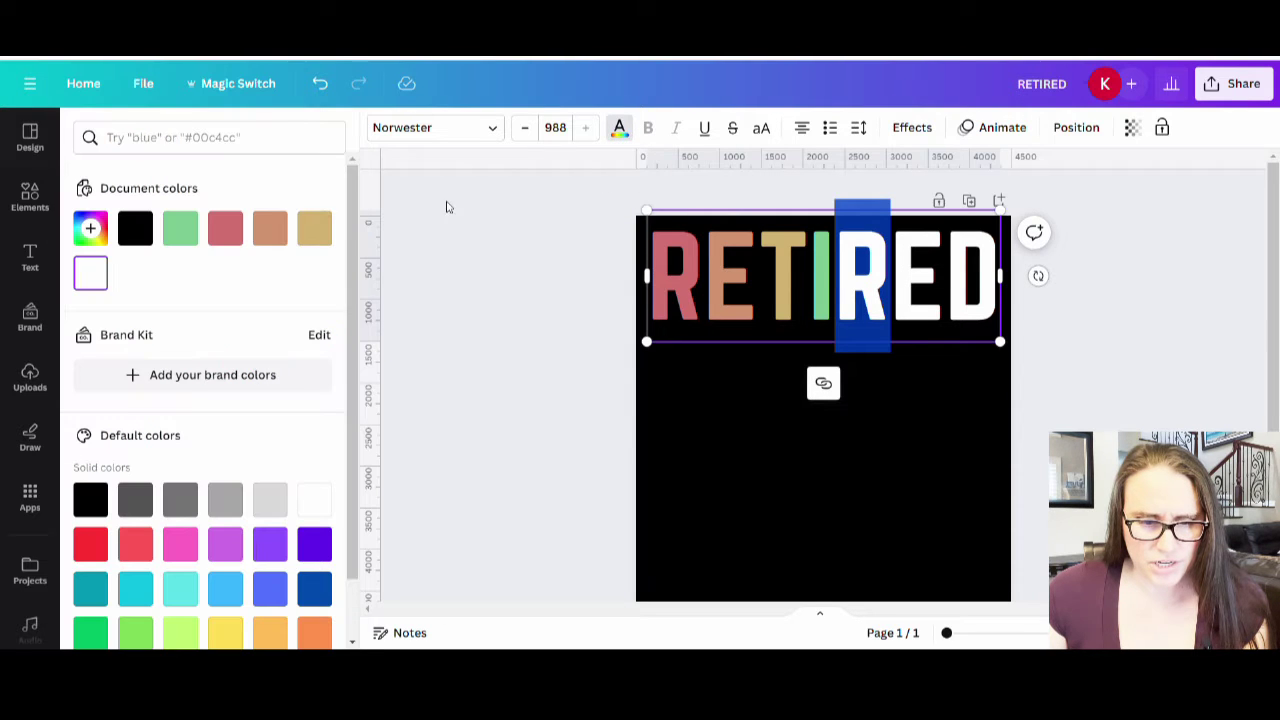
click(184, 232)
click(102, 231)
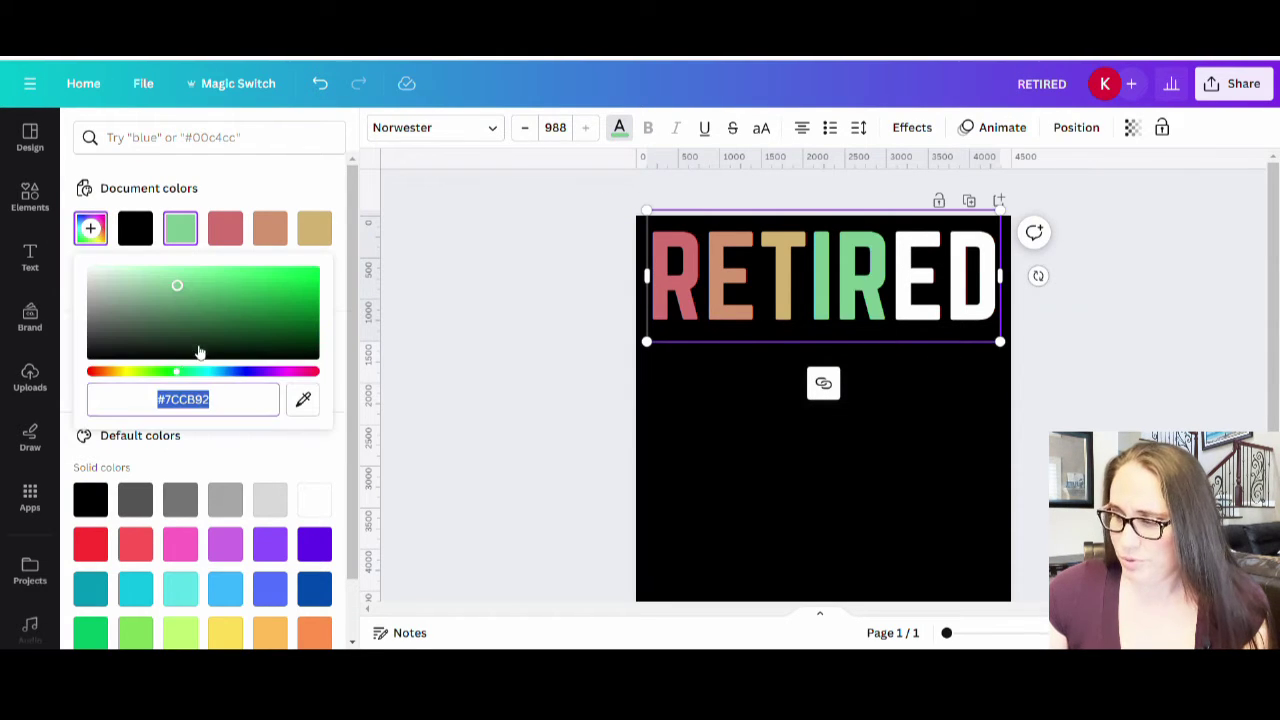
drag(180, 372, 203, 384)
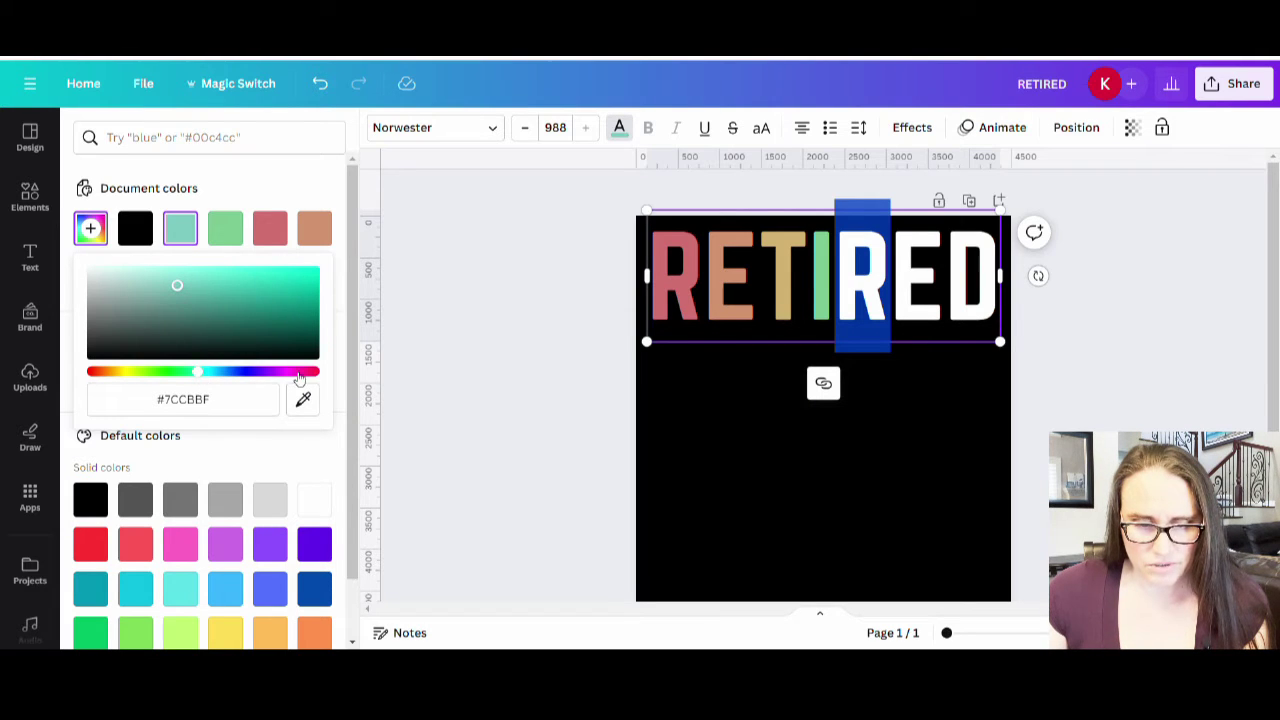
drag(207, 378, 201, 373)
click(765, 491)
- Colour the second E of RETIRED a soft blue
click(994, 333)
drag(893, 285, 935, 290)
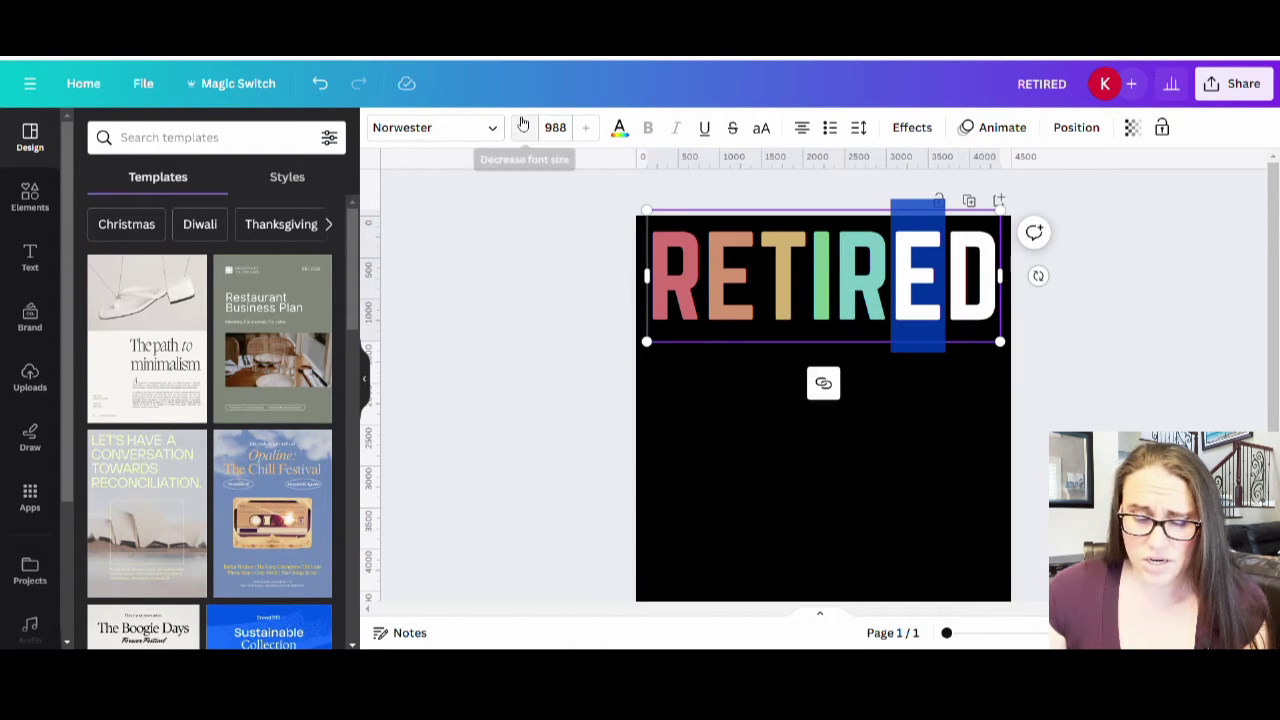
click(619, 127)
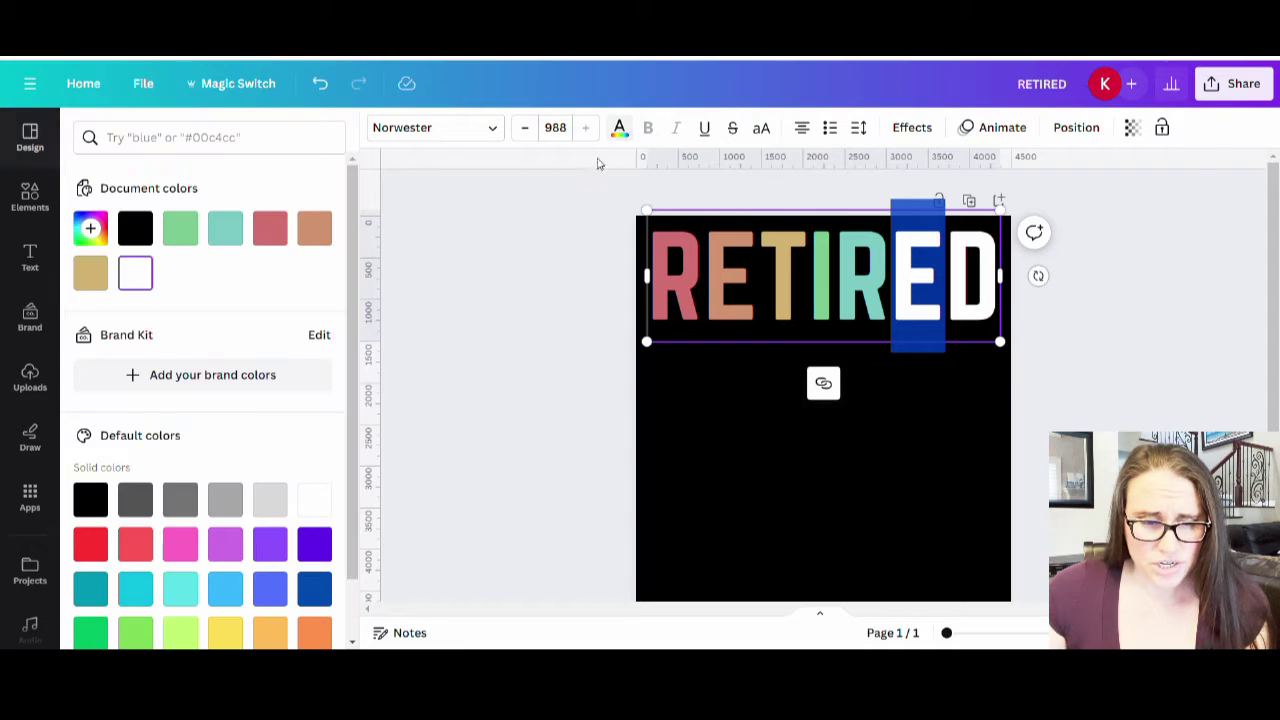
click(222, 234)
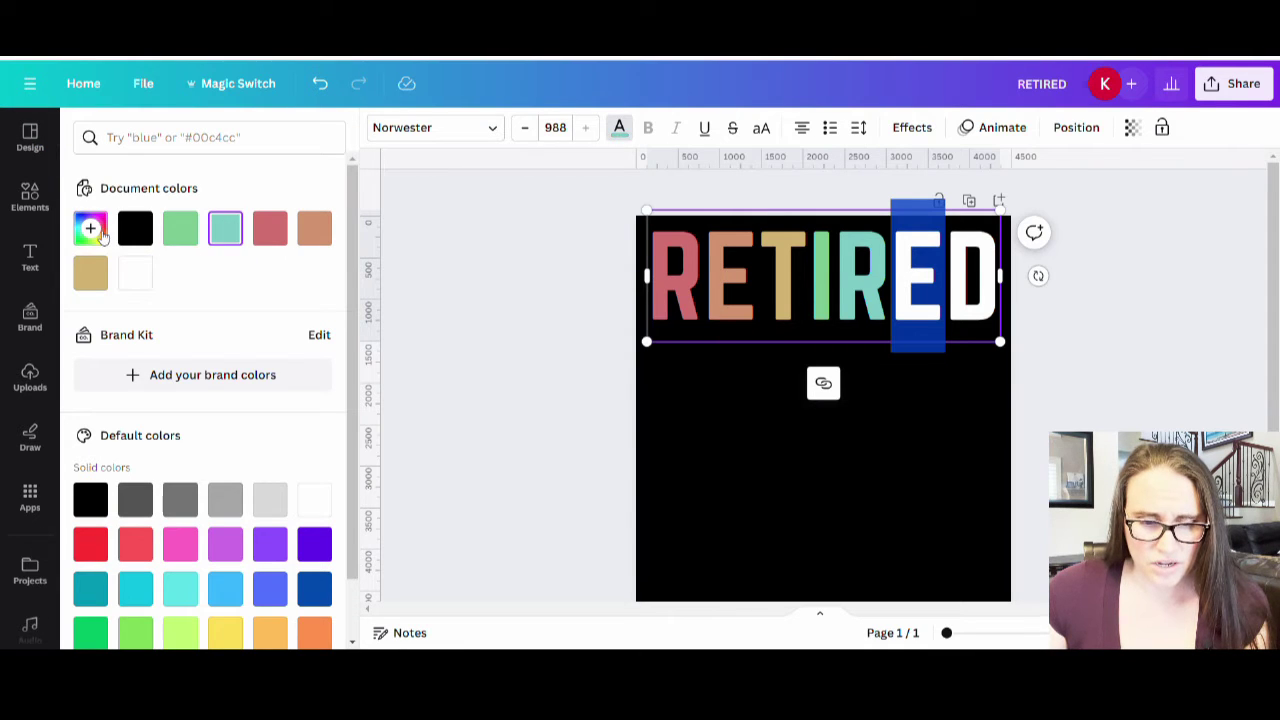
click(91, 230)
drag(200, 372, 235, 377)
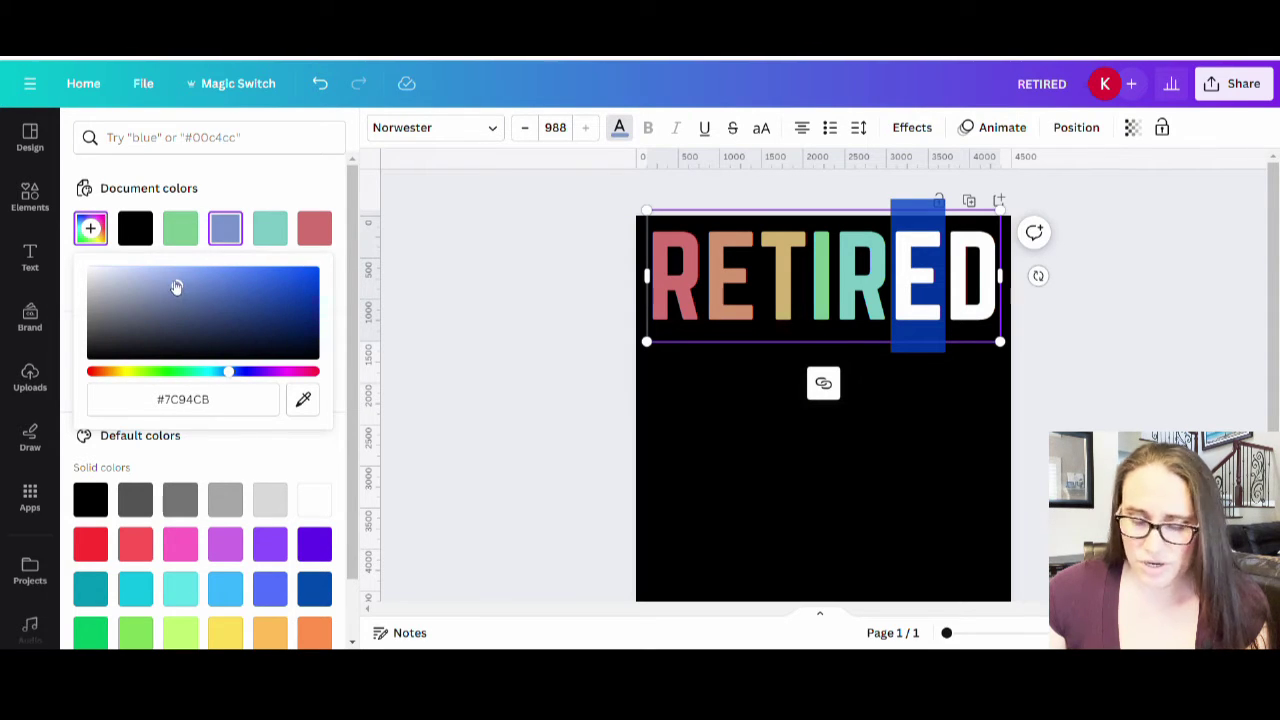
drag(174, 287, 169, 288)
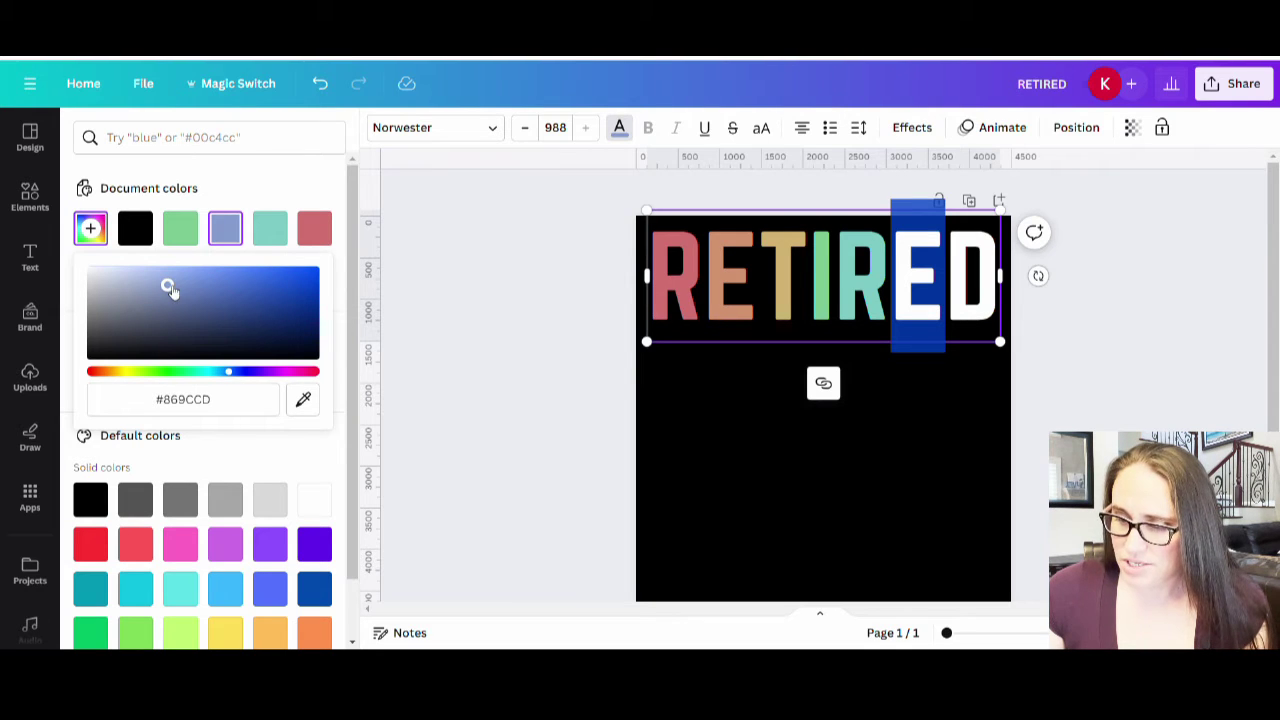
click(944, 511)
- Colour the final D lavender purple (#9B86CD)
click(962, 295)
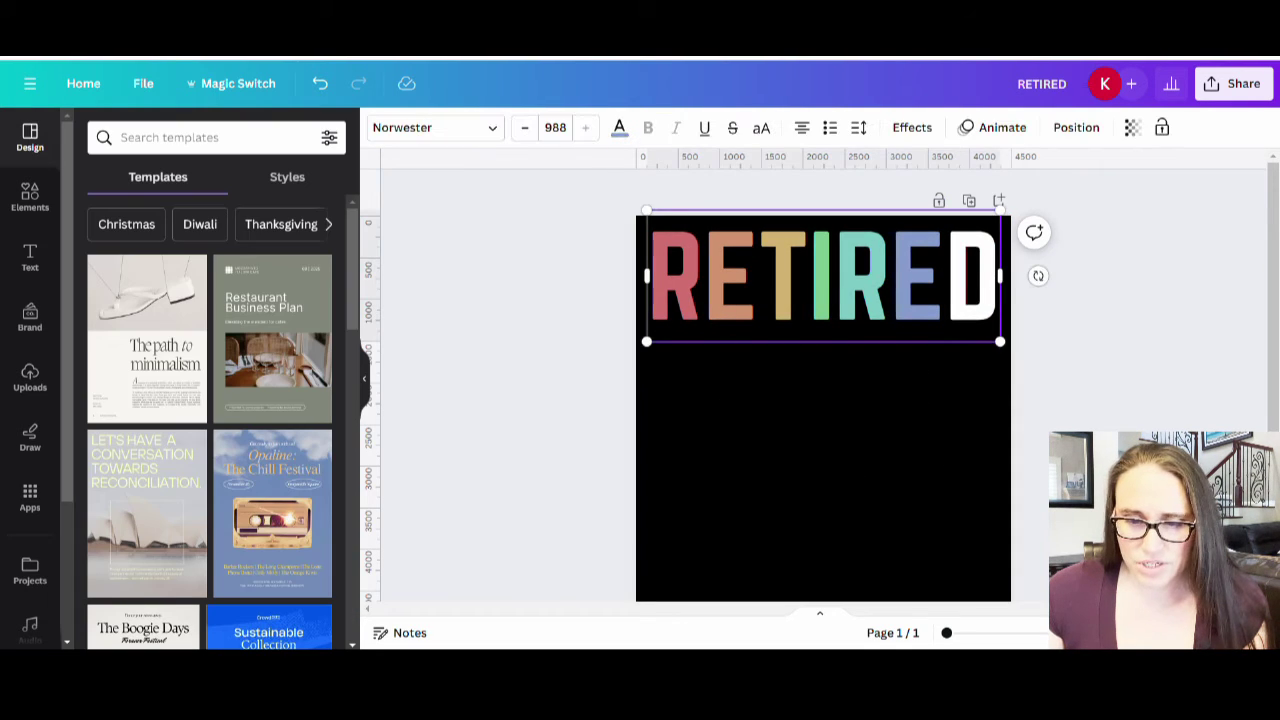
drag(944, 280, 998, 280)
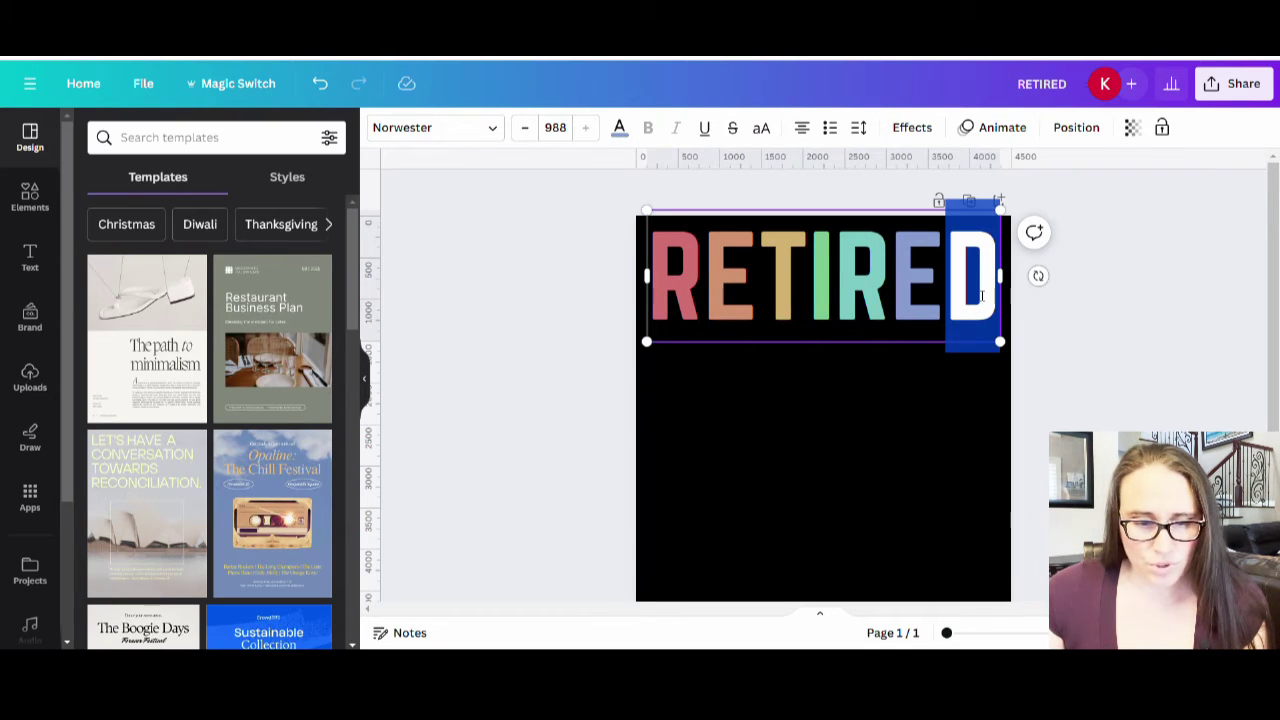
click(620, 128)
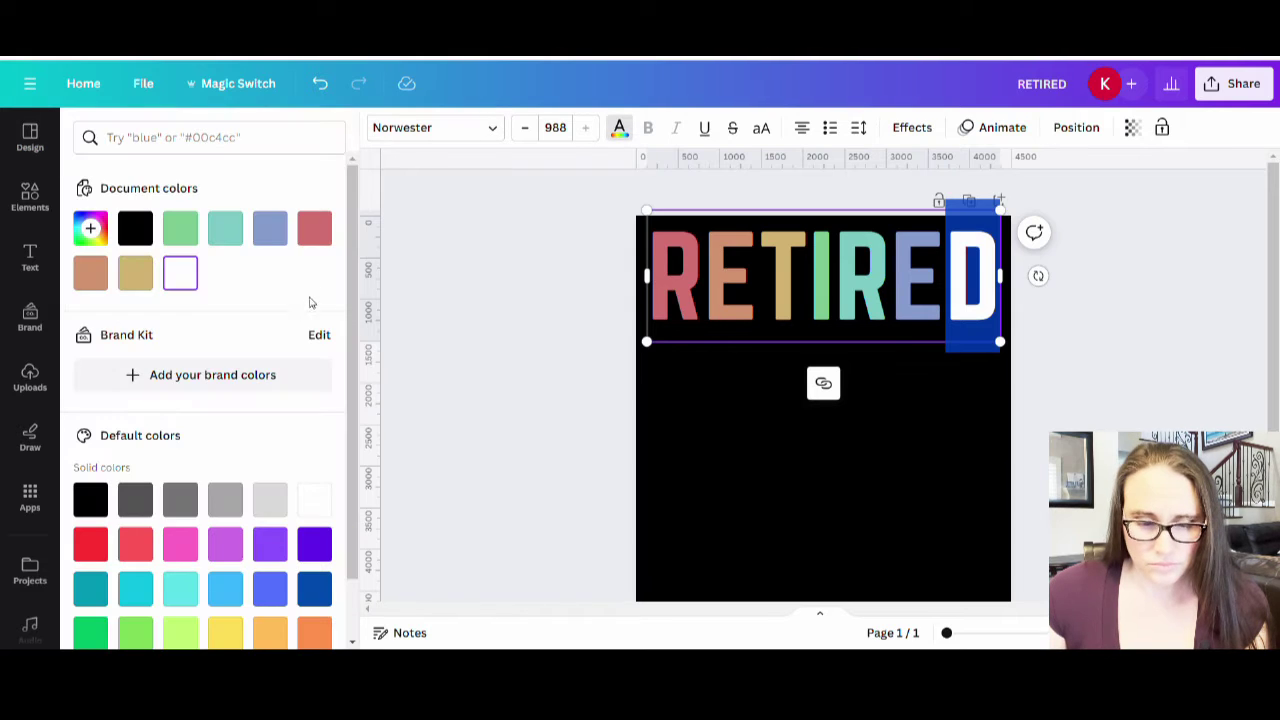
click(89, 230)
drag(240, 374, 256, 385)
click(774, 494)
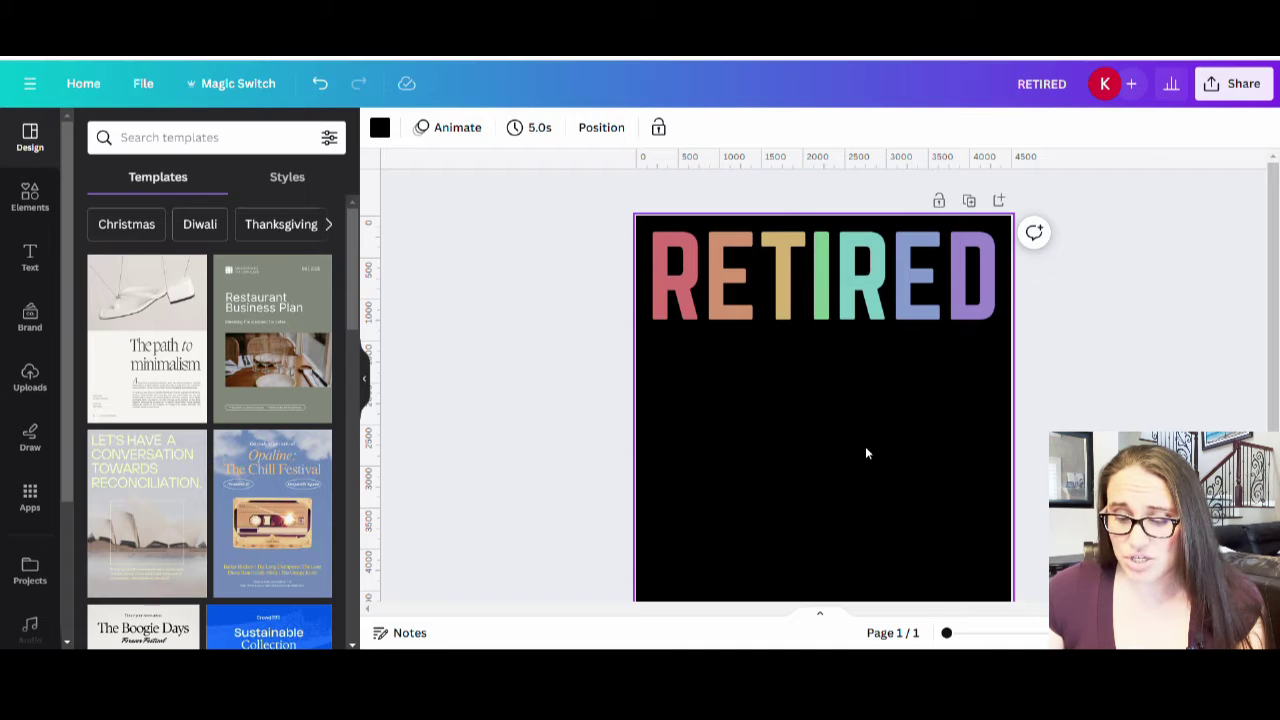
- Add a green square and reshape it into a roughly 200 × 3,340 bar at the left edge
scroll(900, 458, down, 2)
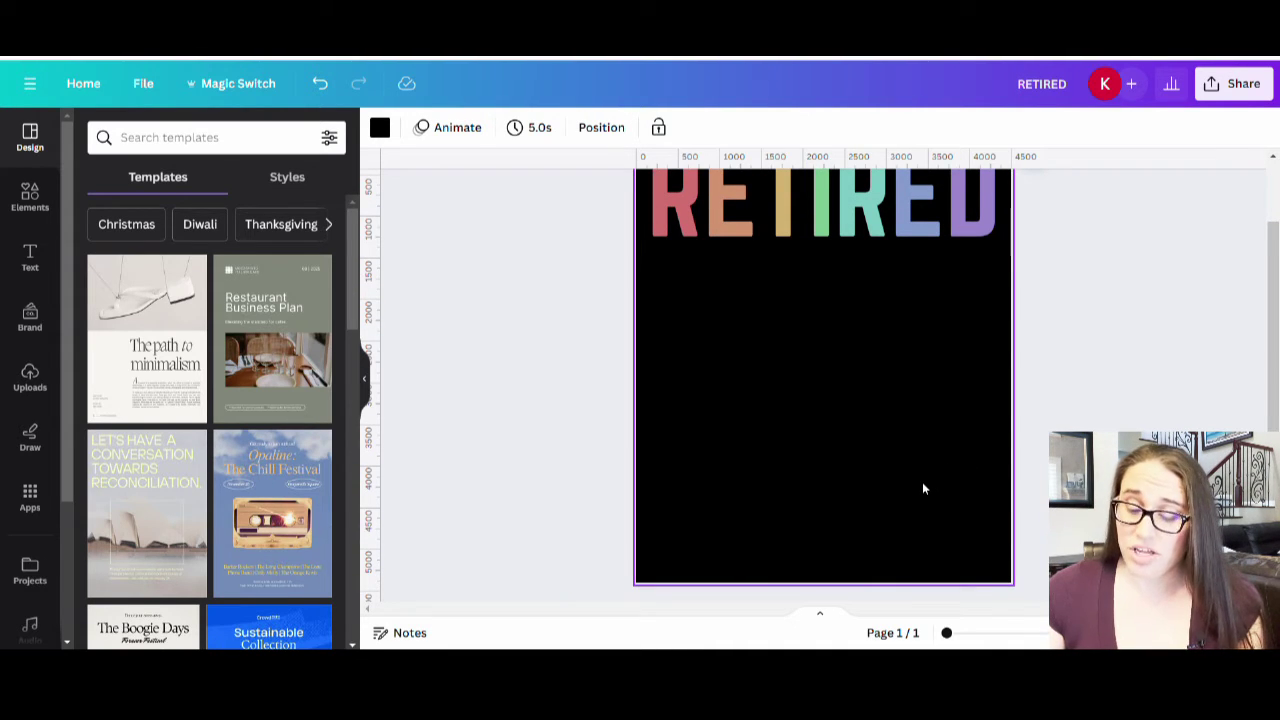
key(r)
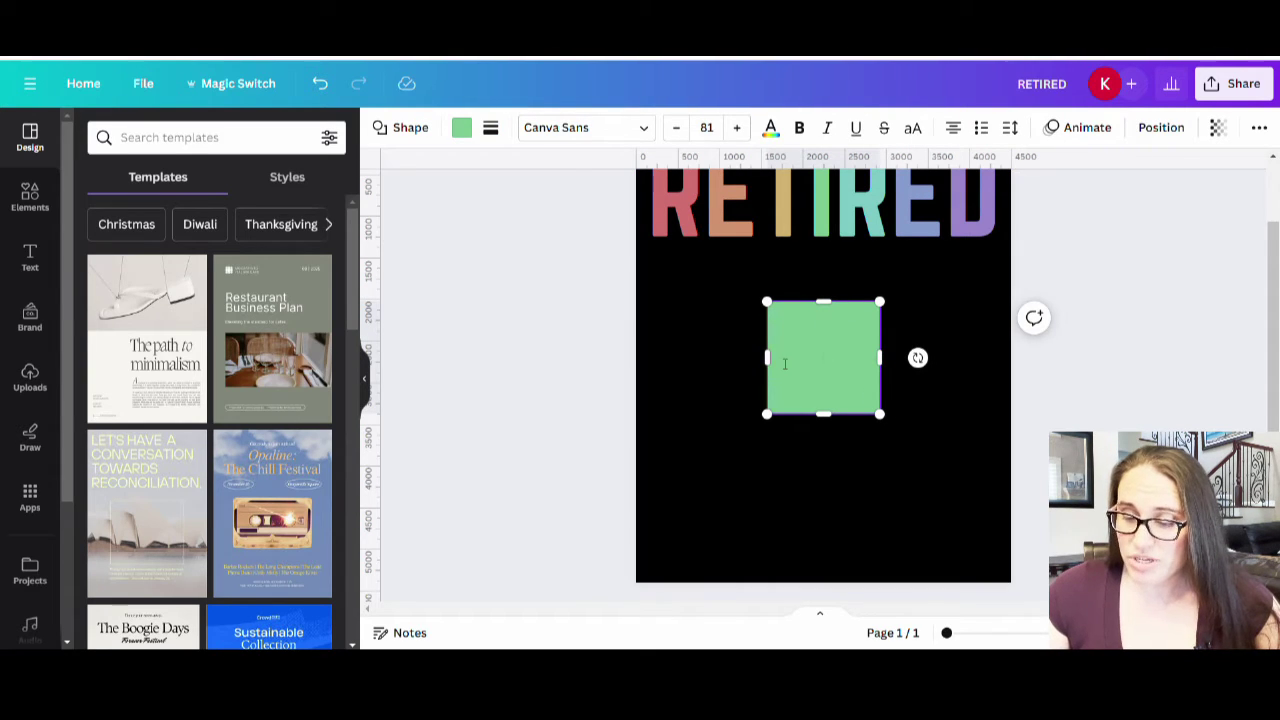
drag(781, 367, 855, 366)
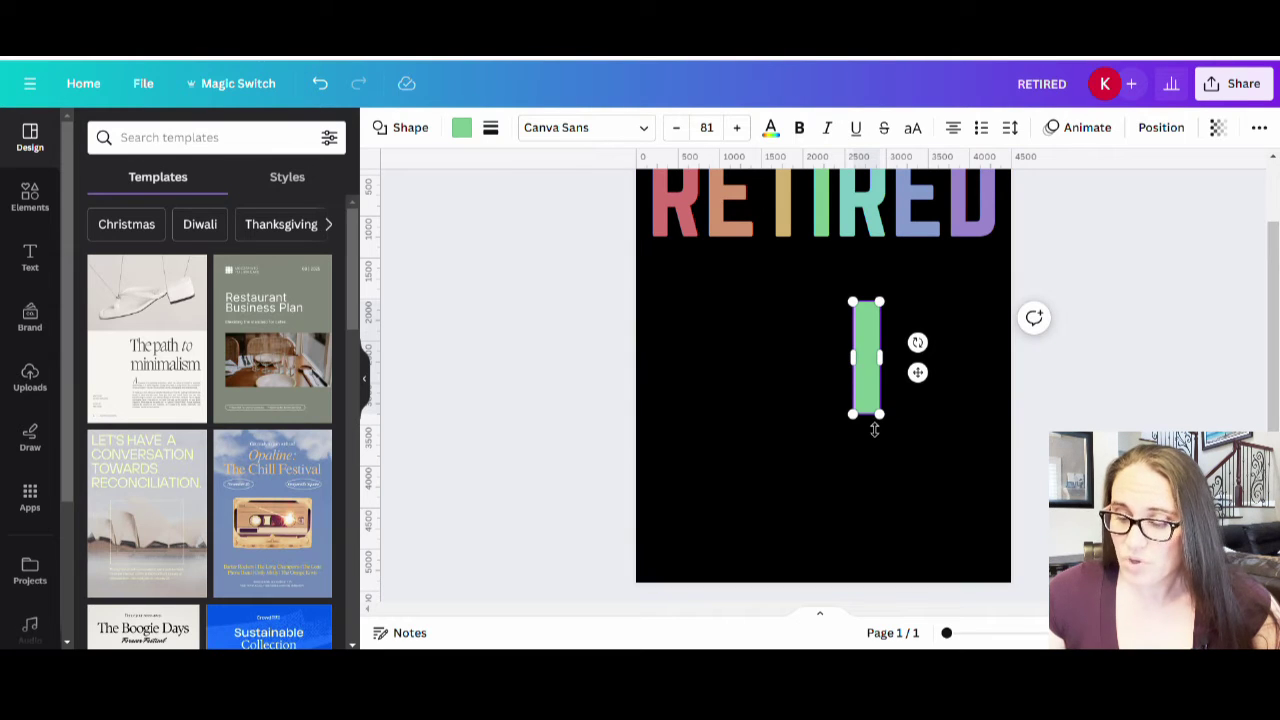
drag(873, 428, 871, 575)
scroll(951, 415, down, 1)
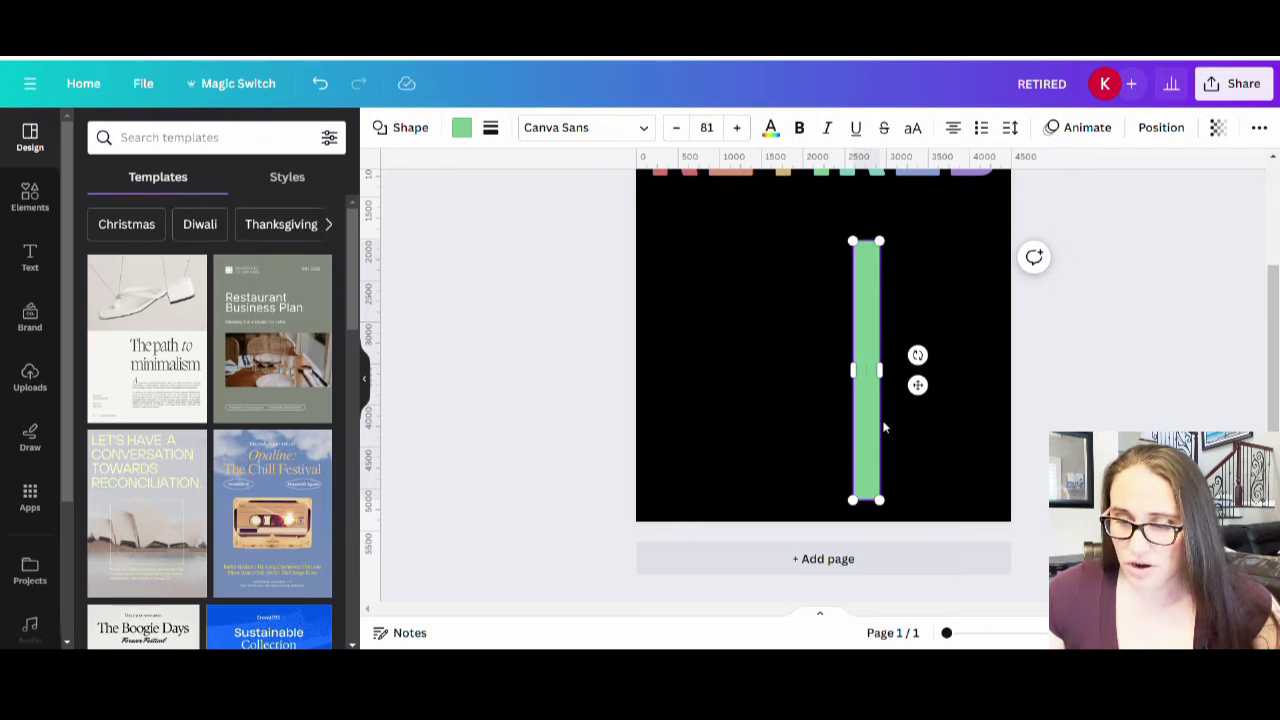
drag(852, 370, 847, 370)
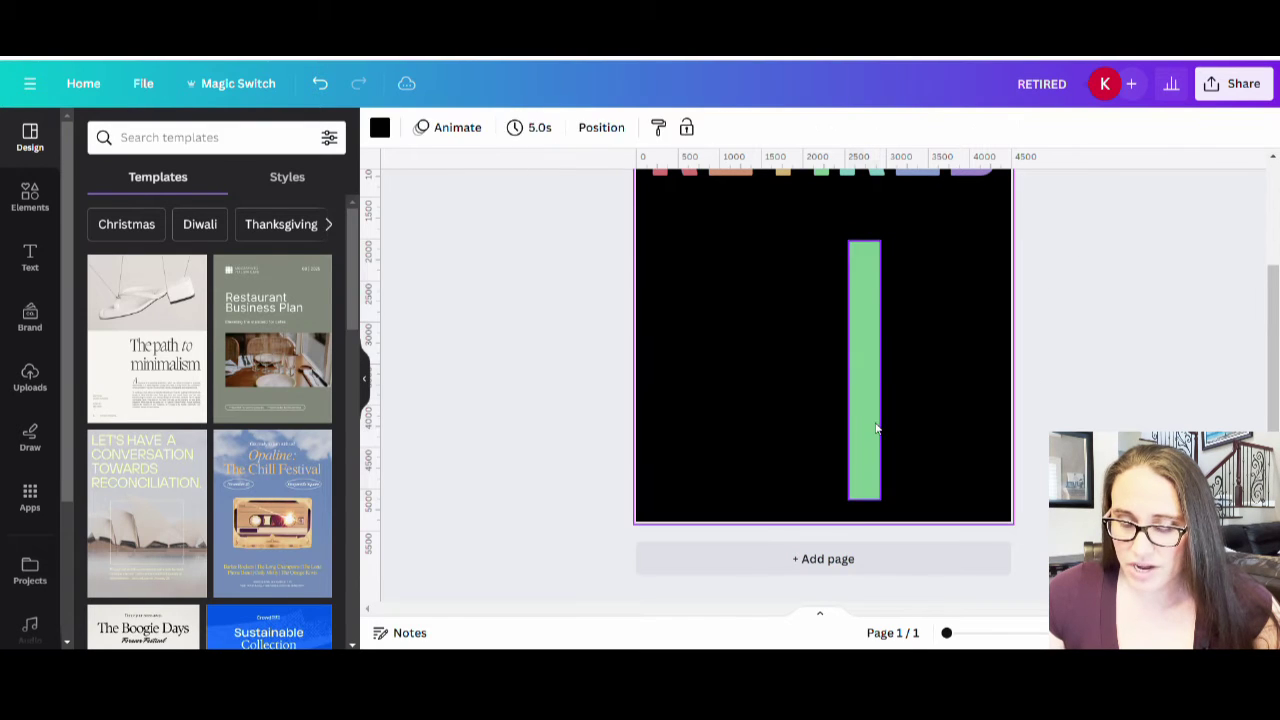
drag(874, 430, 680, 360)
drag(690, 303, 677, 323)
drag(673, 445, 672, 467)
click(992, 500)
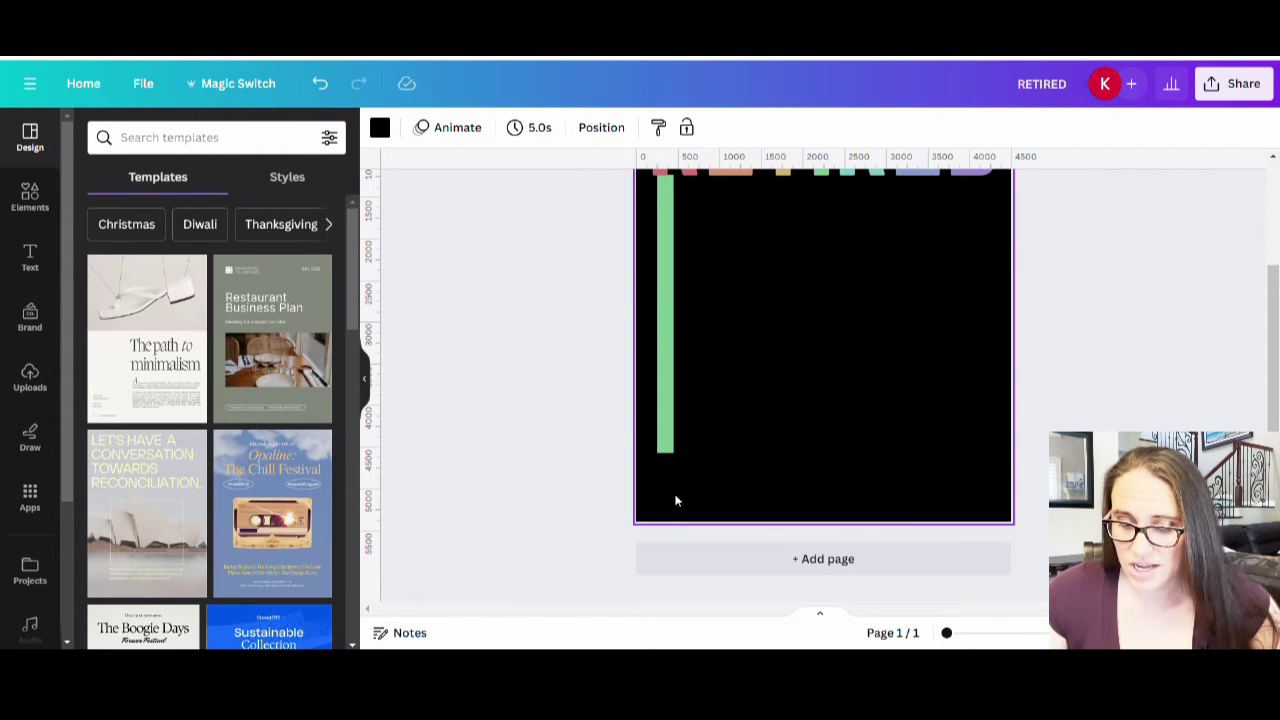
scroll(975, 493, up, 2)
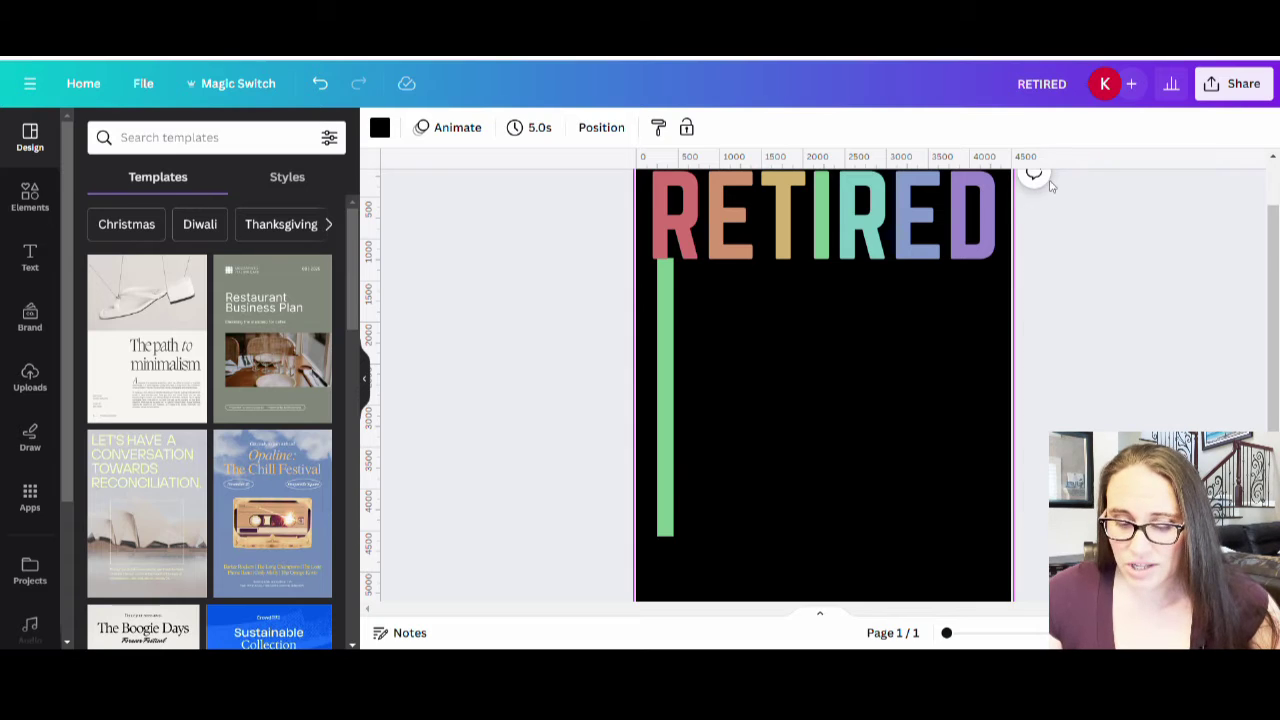
- Add a horizontal guide at 4575 and check the ruler and guide view settings
drag(1064, 173, 1075, 537)
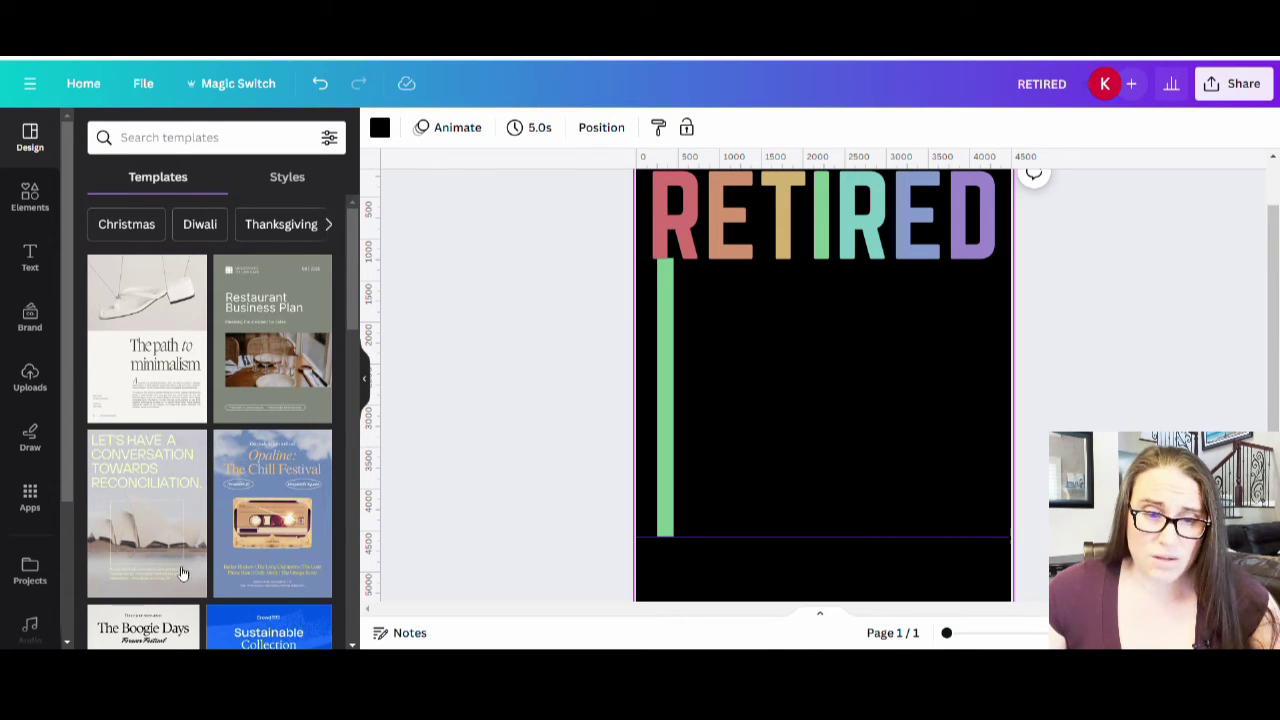
click(145, 90)
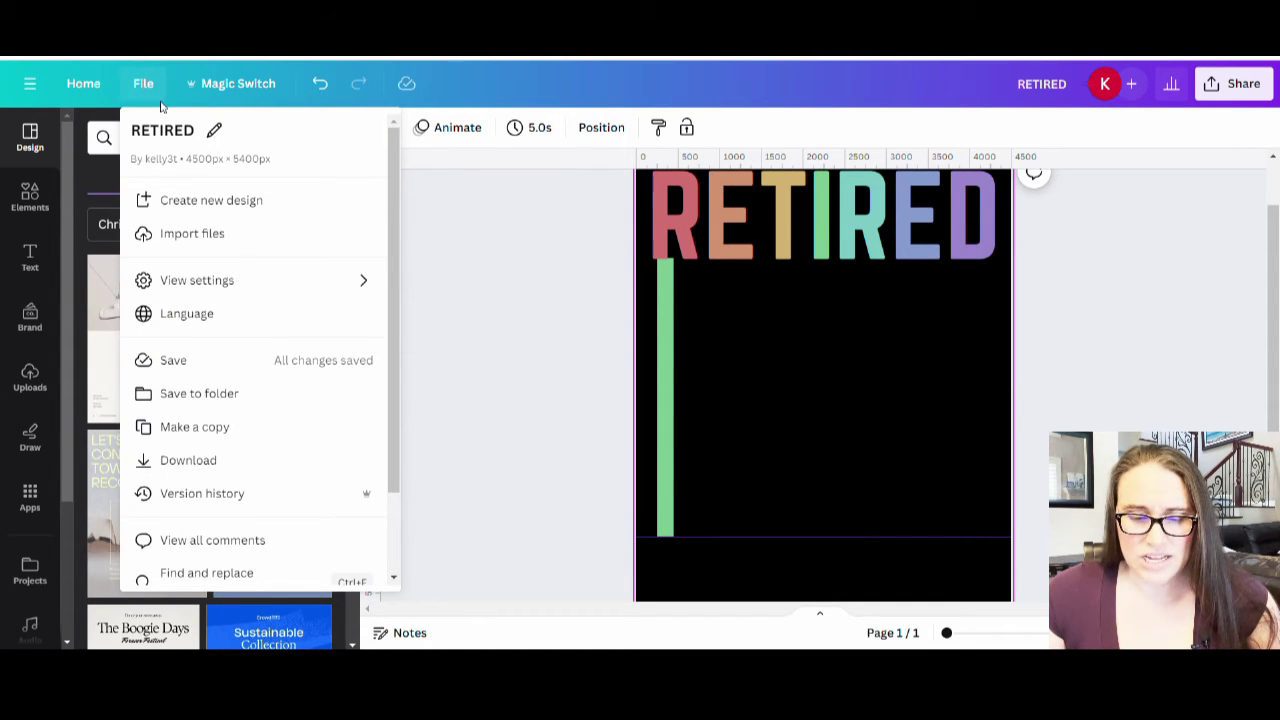
click(258, 283)
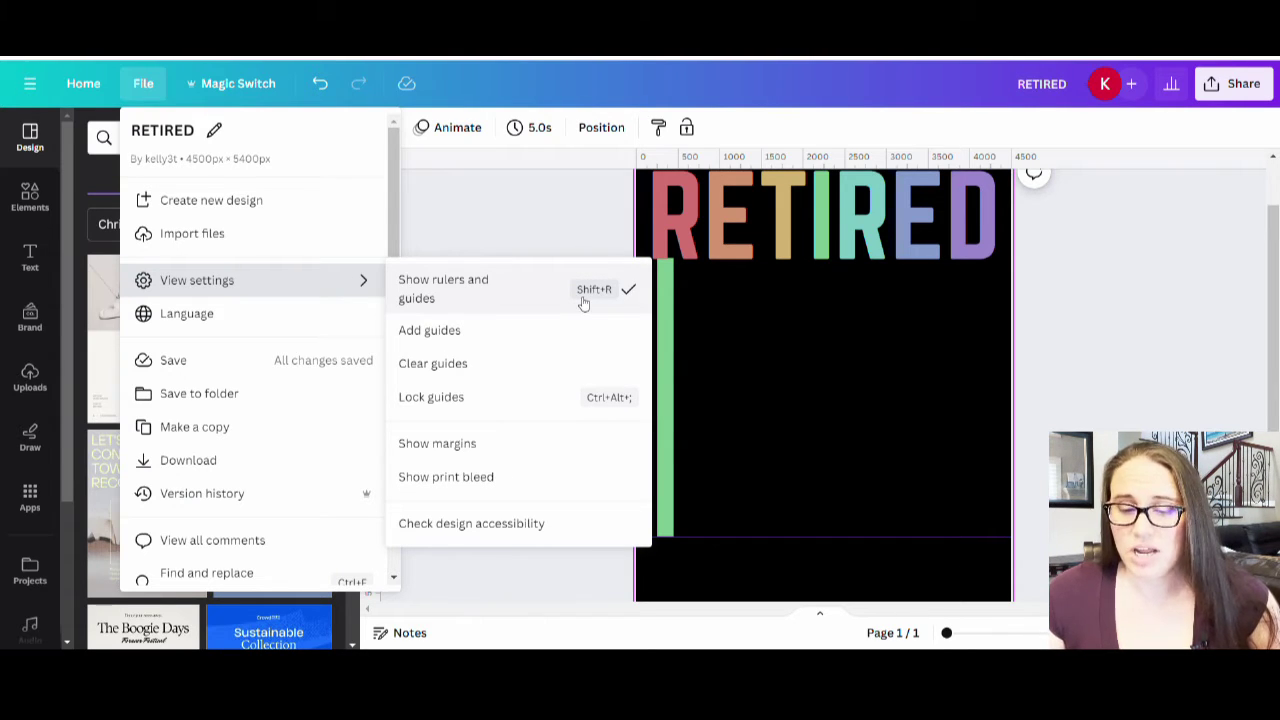
click(563, 209)
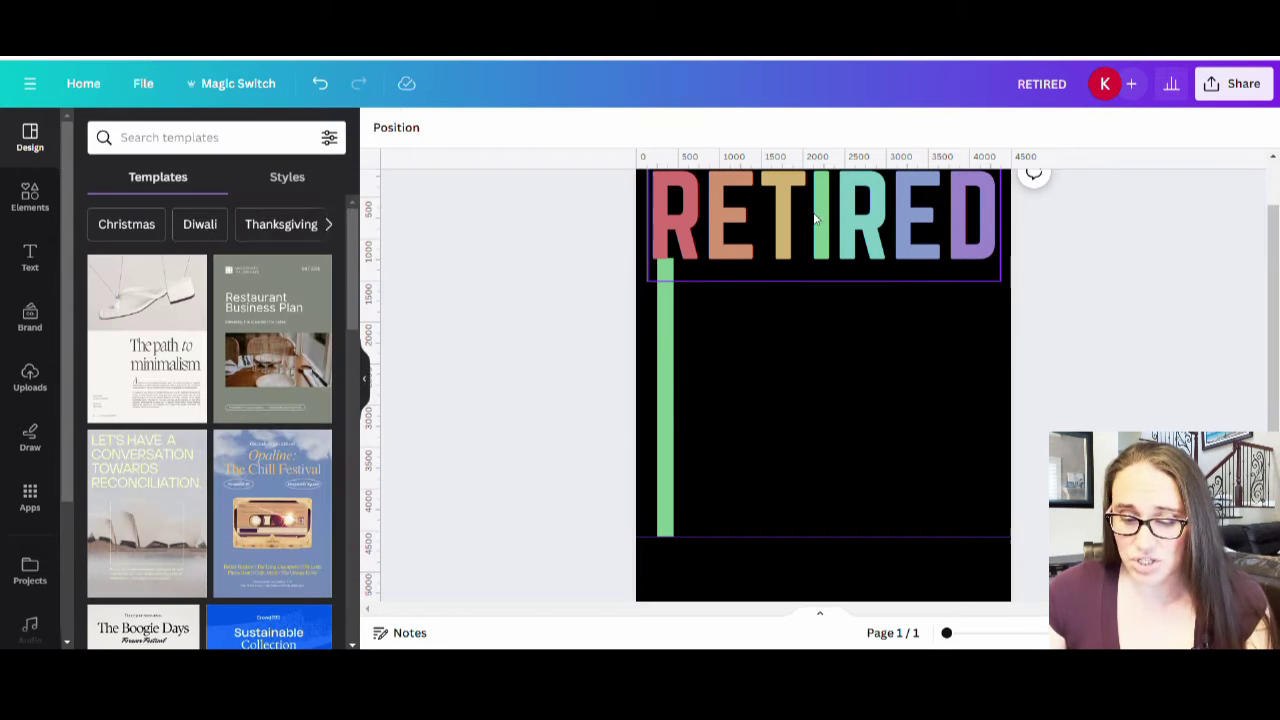
- Narrow the green bar to about 180 wide and recolour it rose red to match the R
click(663, 426)
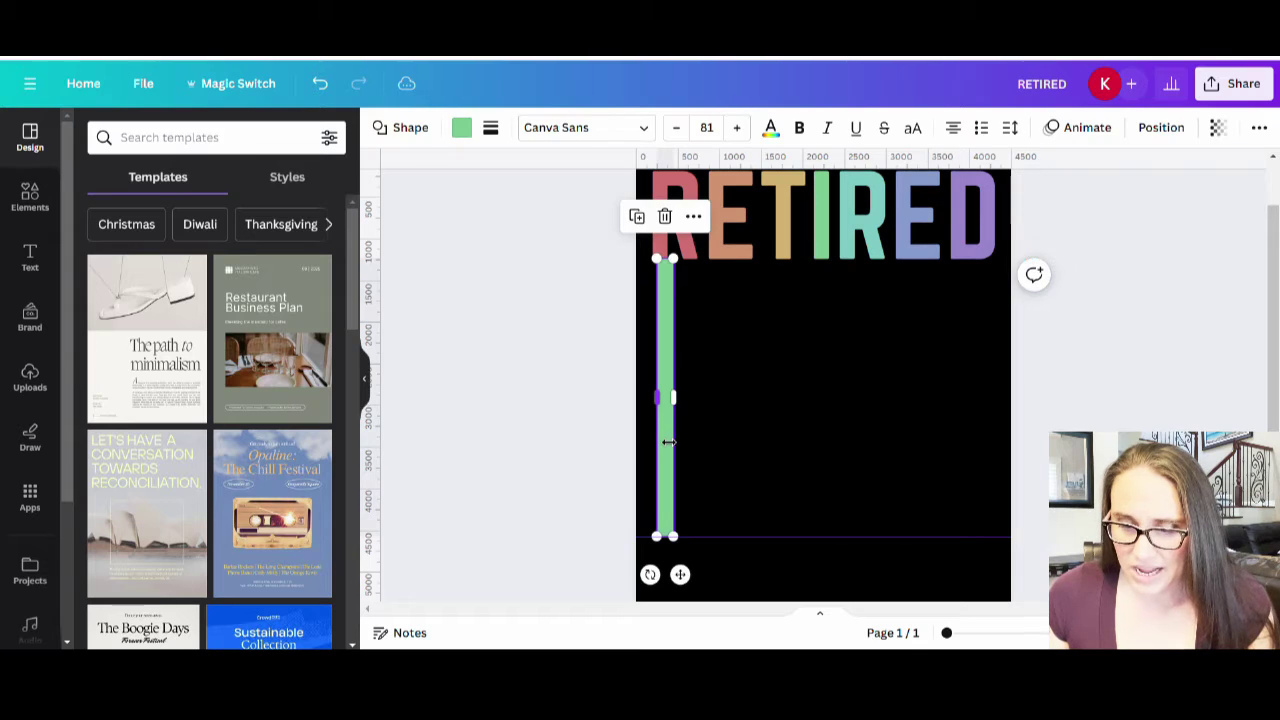
drag(668, 442, 674, 415)
click(790, 397)
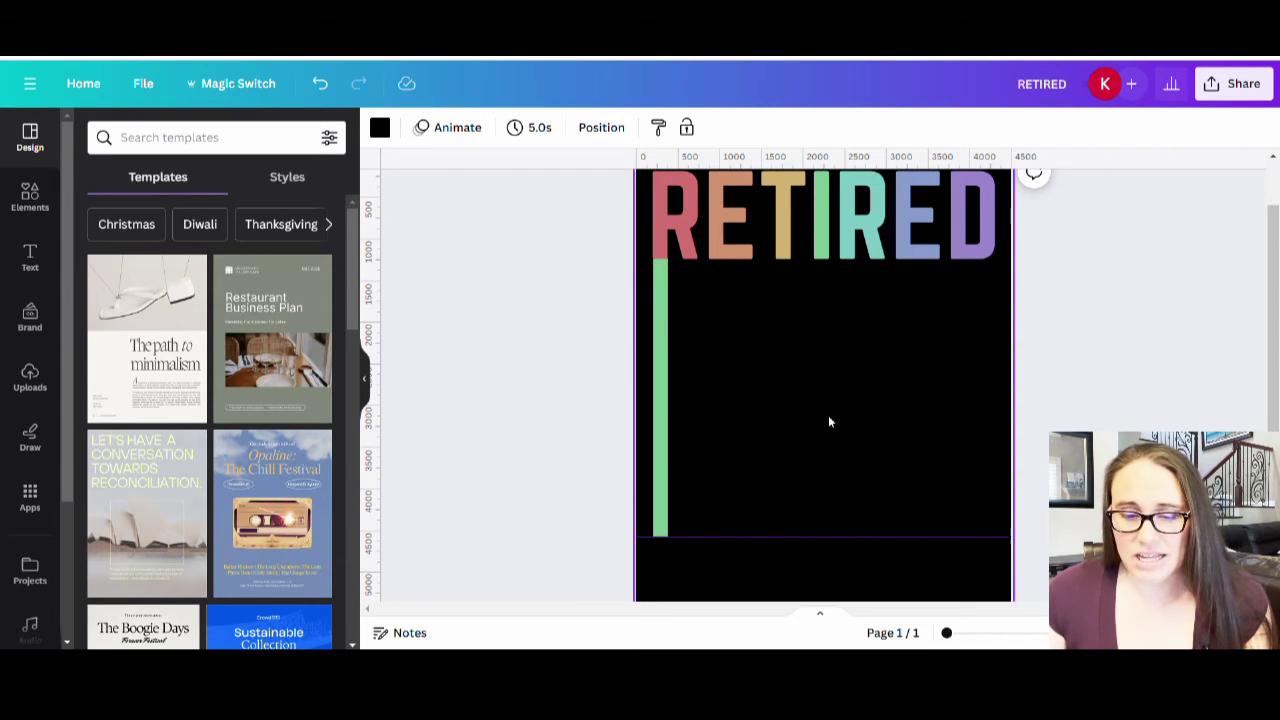
click(660, 470)
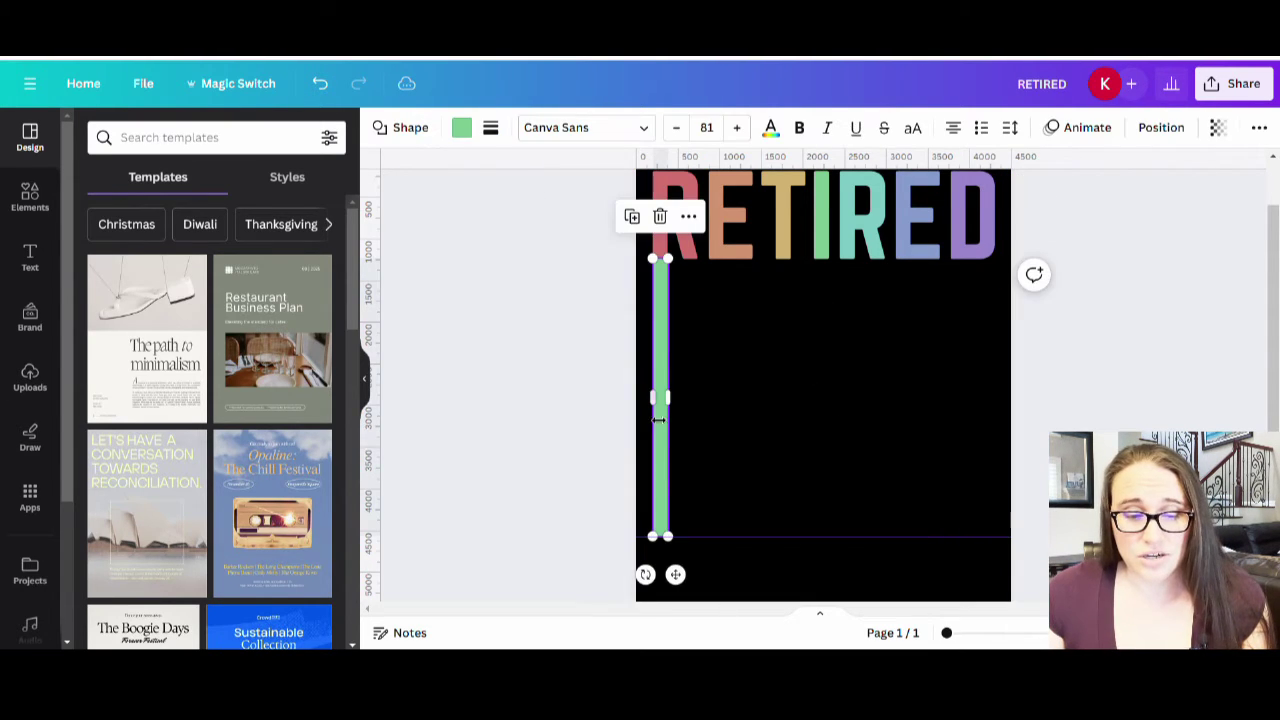
click(461, 127)
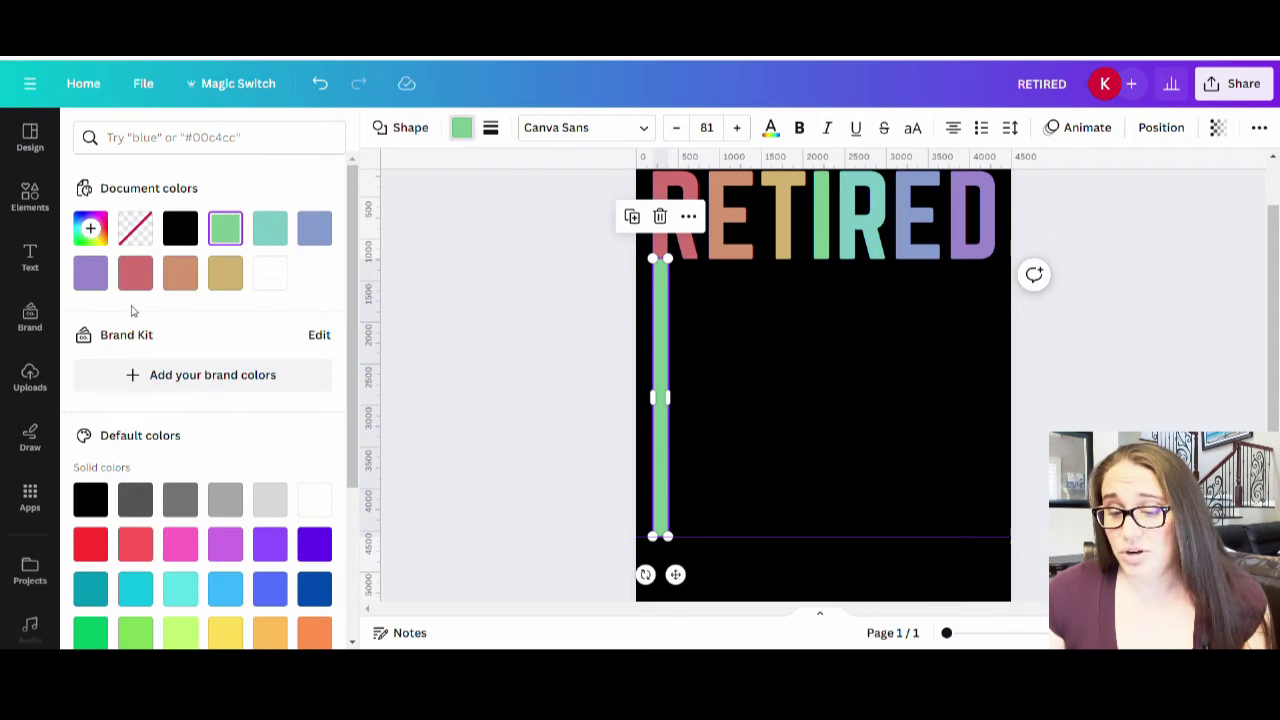
click(135, 272)
- Duplicate the red bar to place a second thin red bar just to its right
click(798, 518)
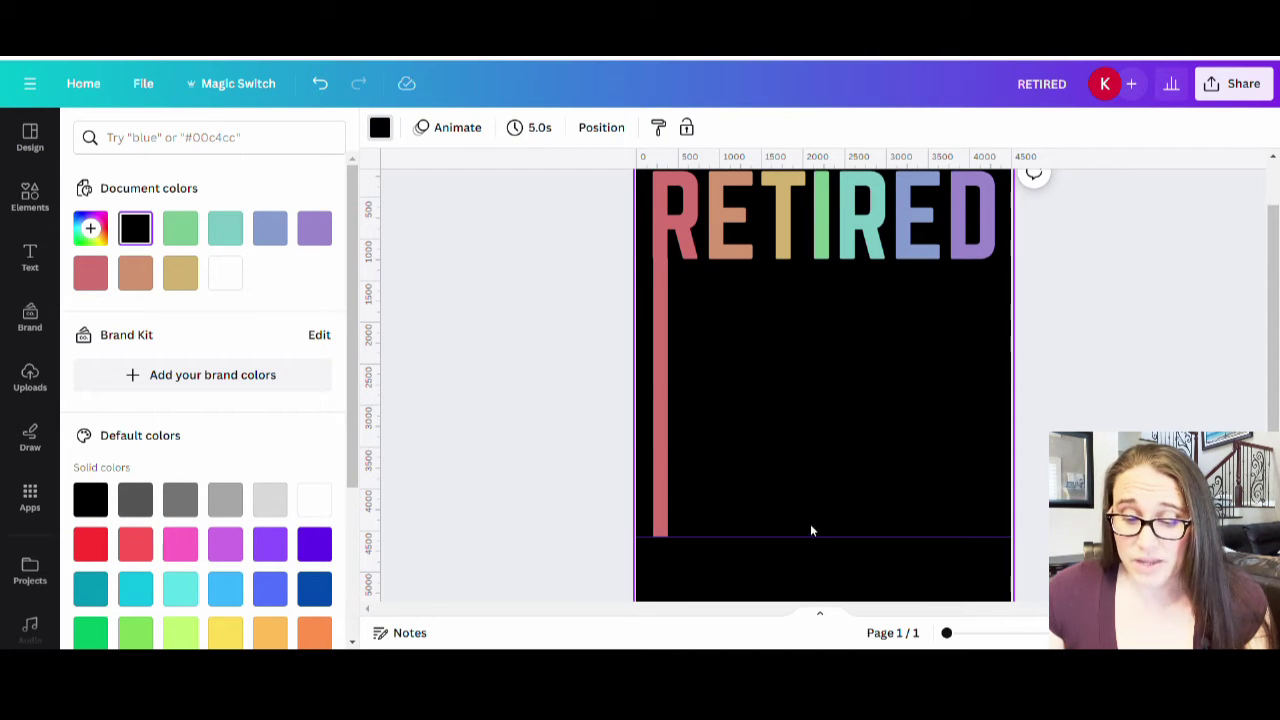
click(661, 448)
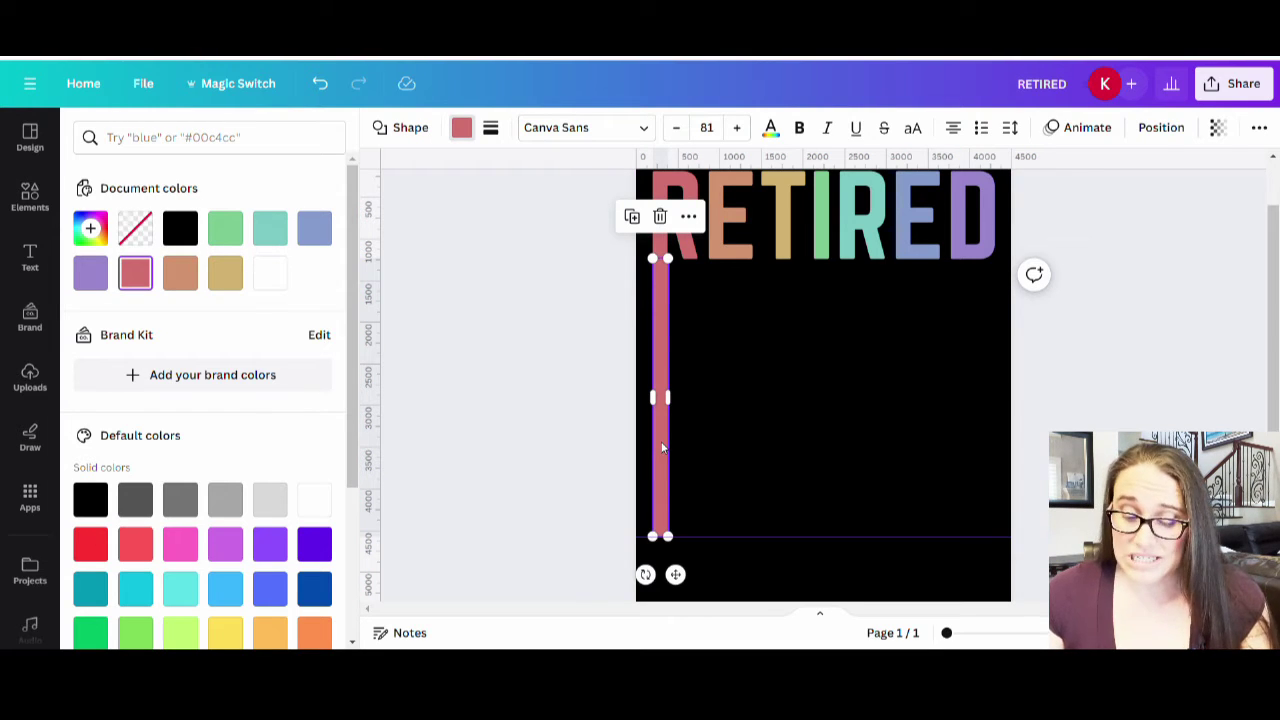
click(723, 440)
drag(656, 449, 691, 449)
click(773, 450)
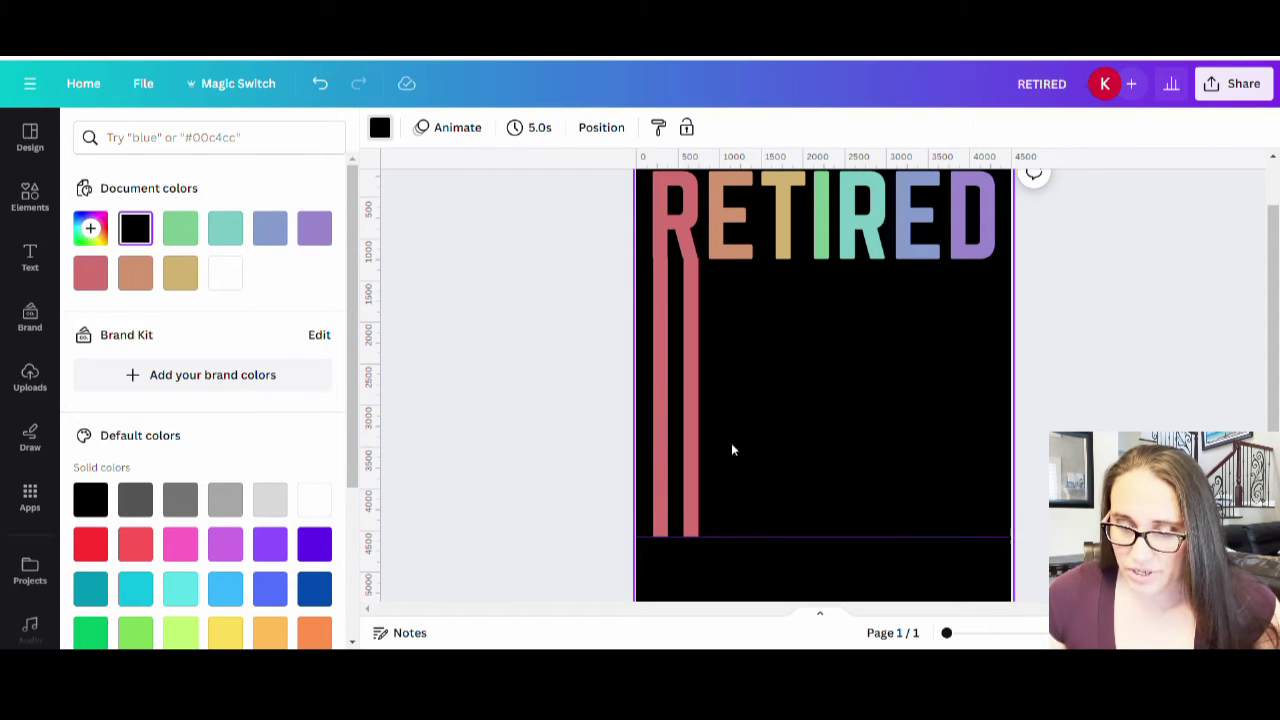
- Add a third copy, widen it to 470, and colour it tan-orange to match the E
click(682, 468)
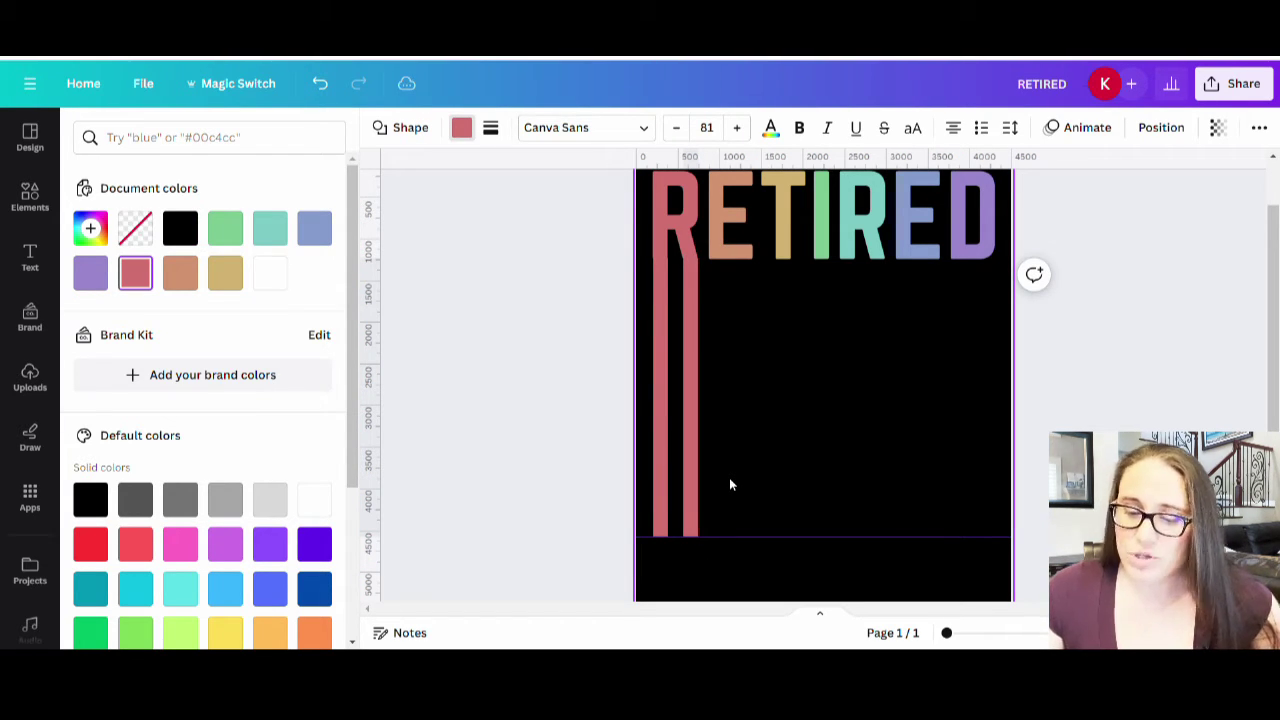
click(740, 483)
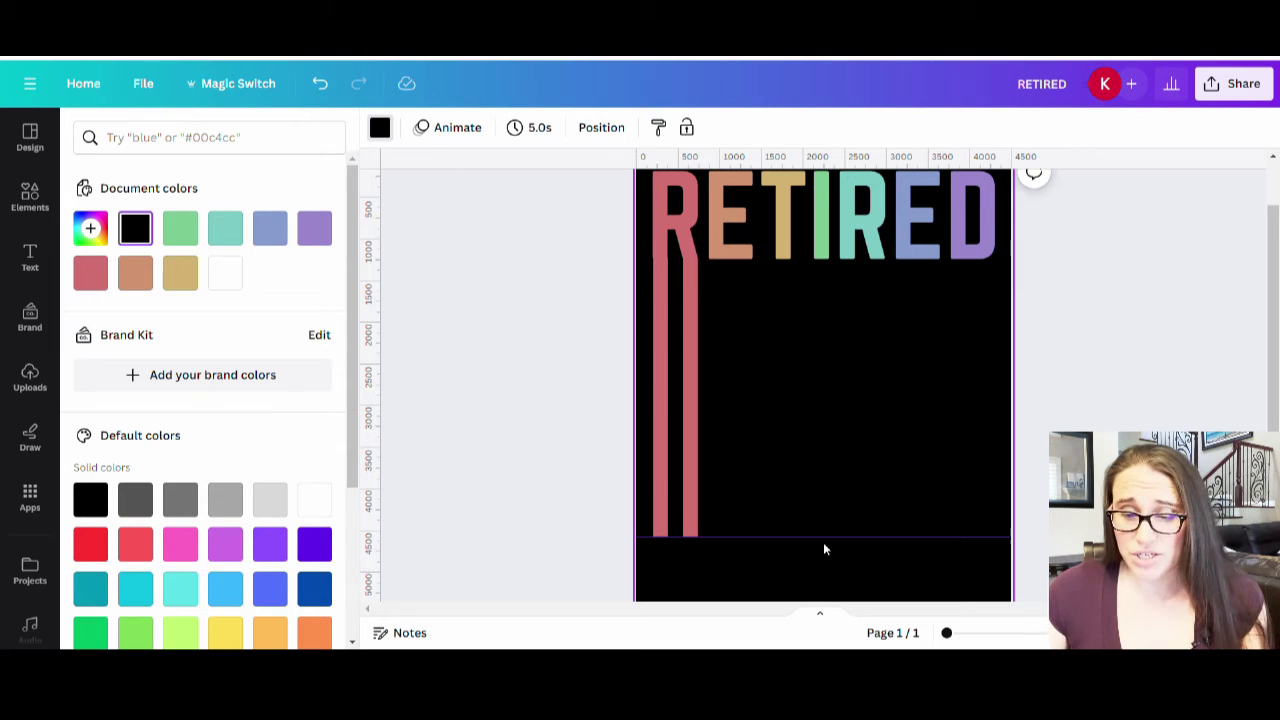
click(695, 483)
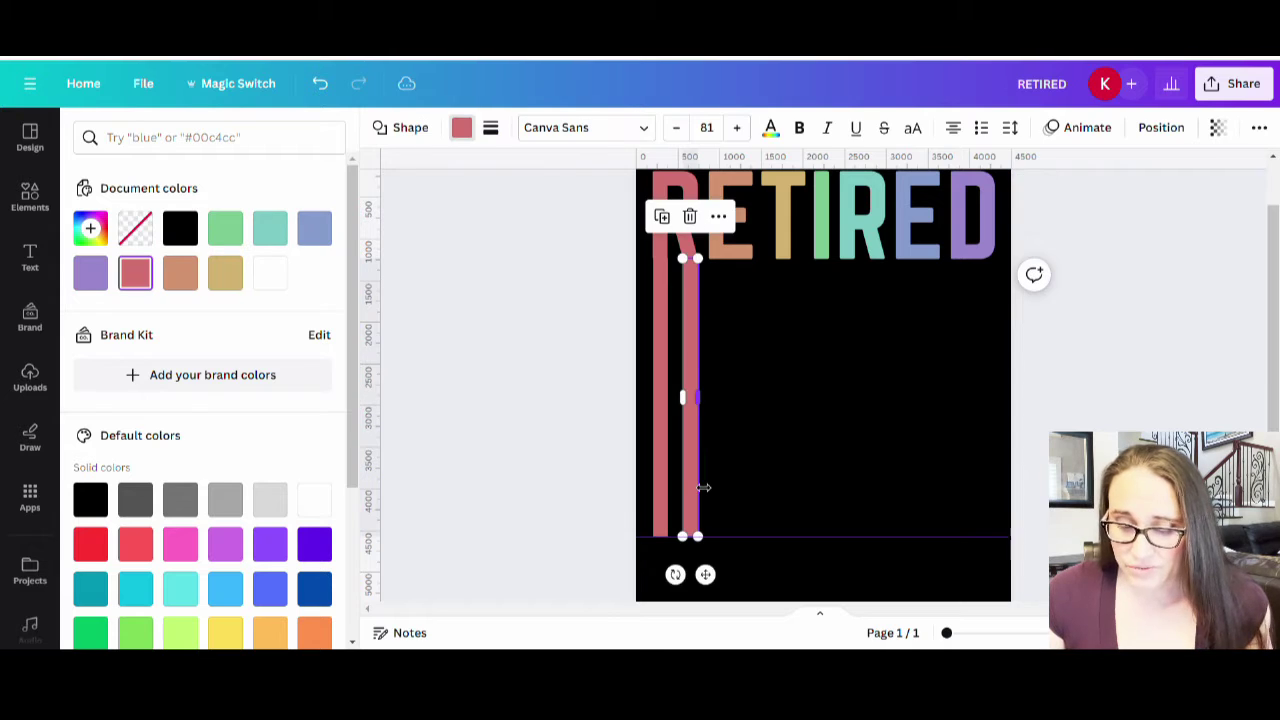
click(801, 451)
click(688, 448)
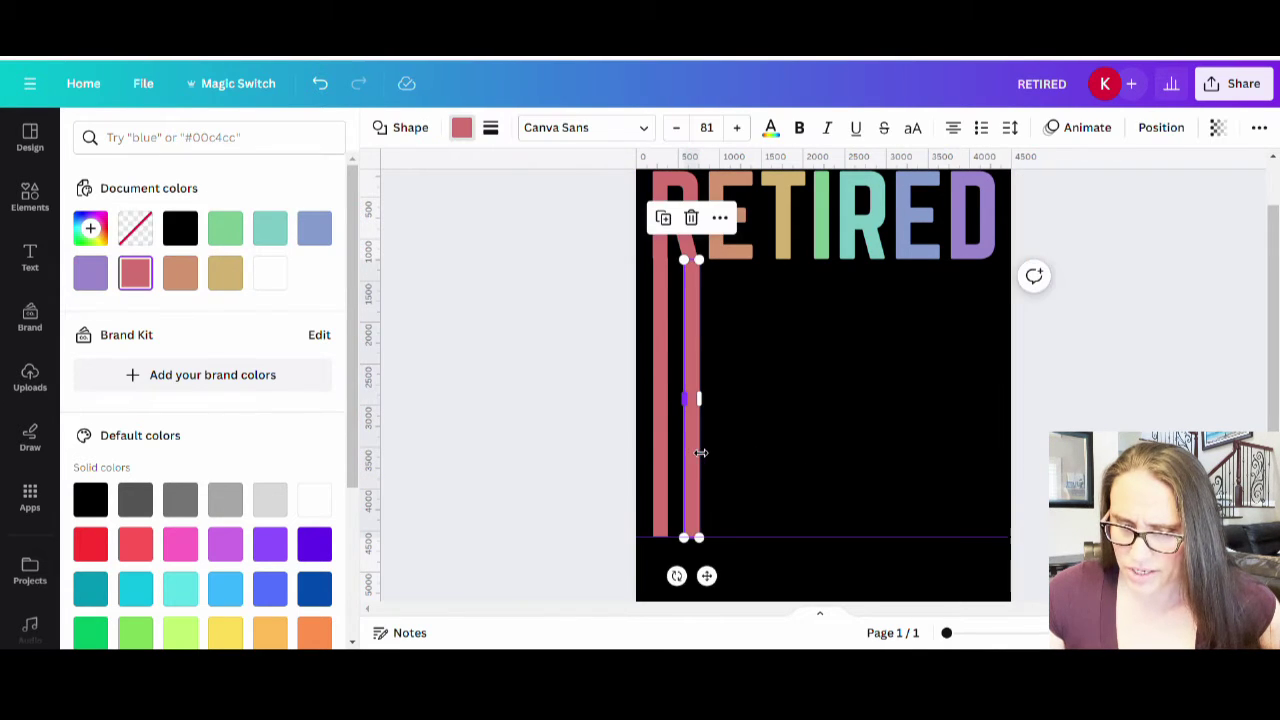
drag(690, 450, 721, 447)
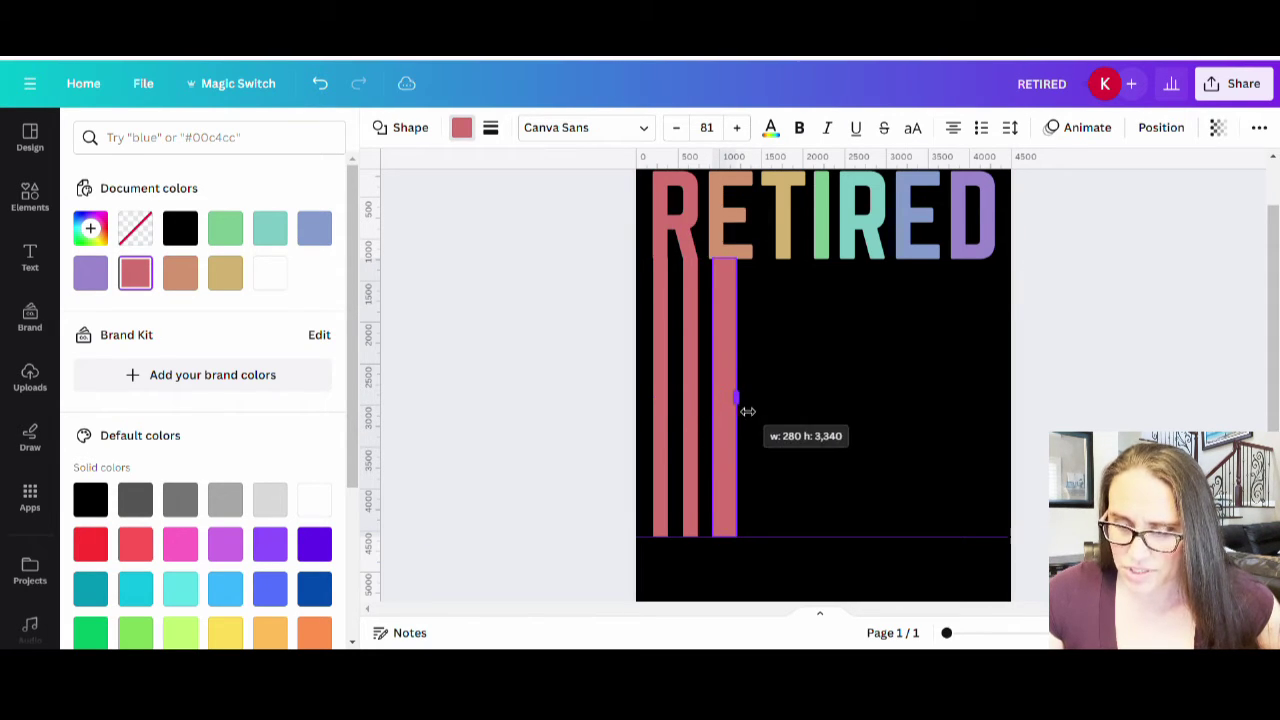
drag(748, 411, 709, 400)
click(859, 398)
click(738, 420)
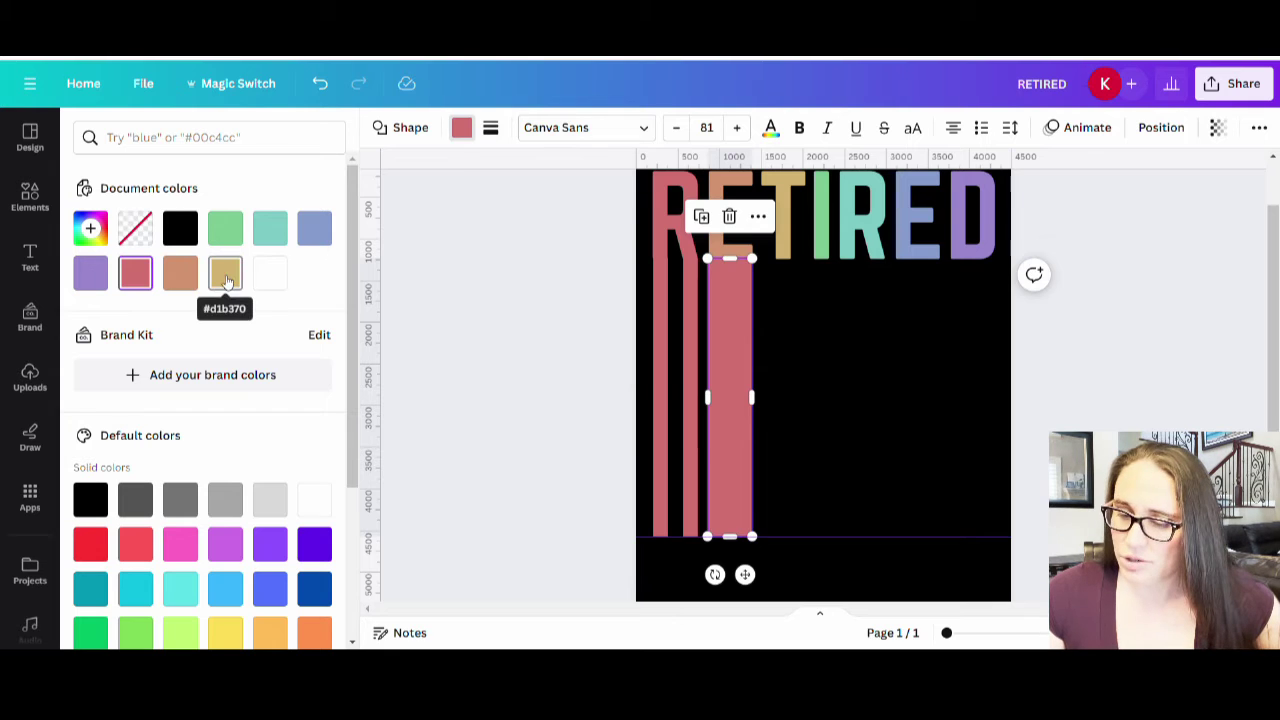
click(180, 272)
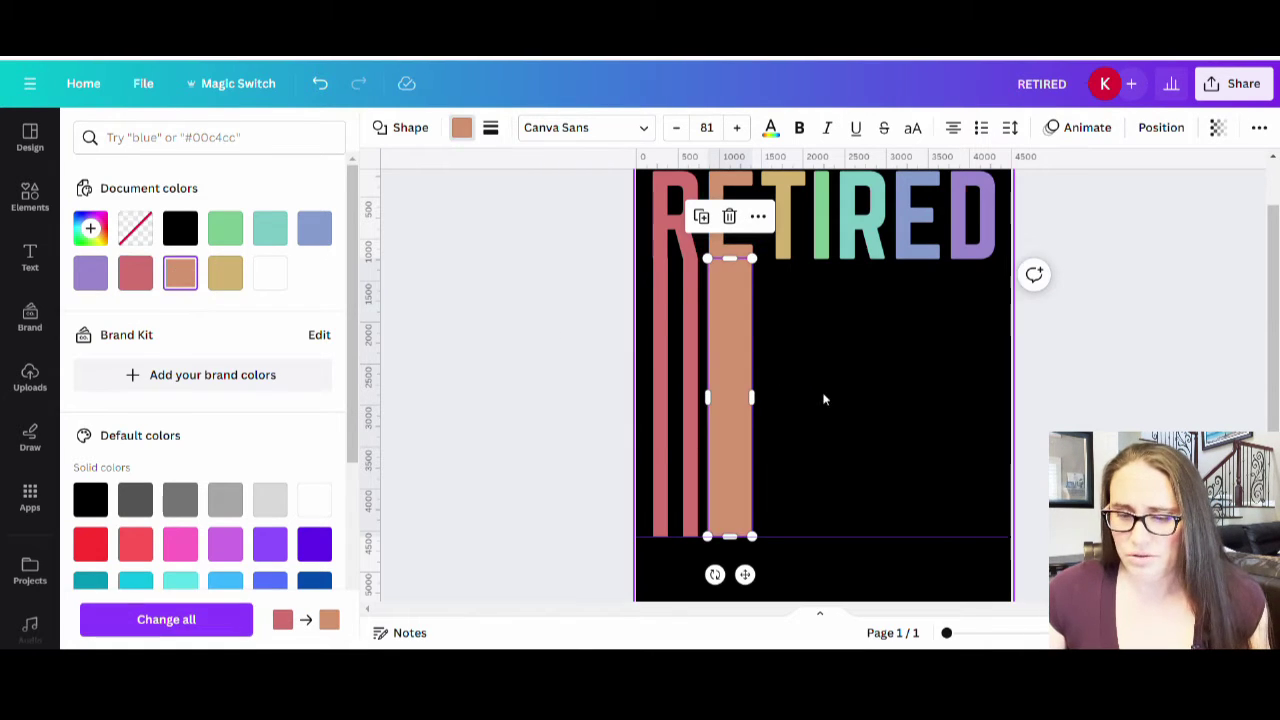
click(897, 440)
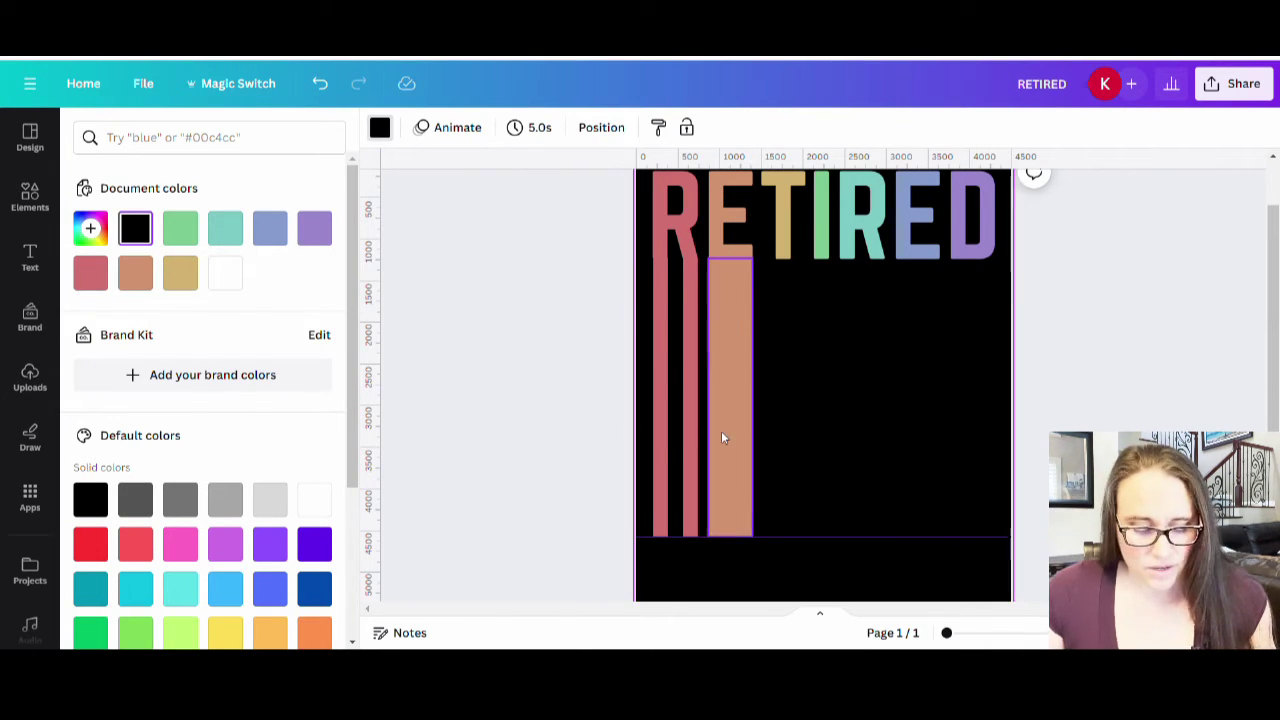
- Duplicate the red bar twice, placing the copies to the right of the orange bar
click(689, 434)
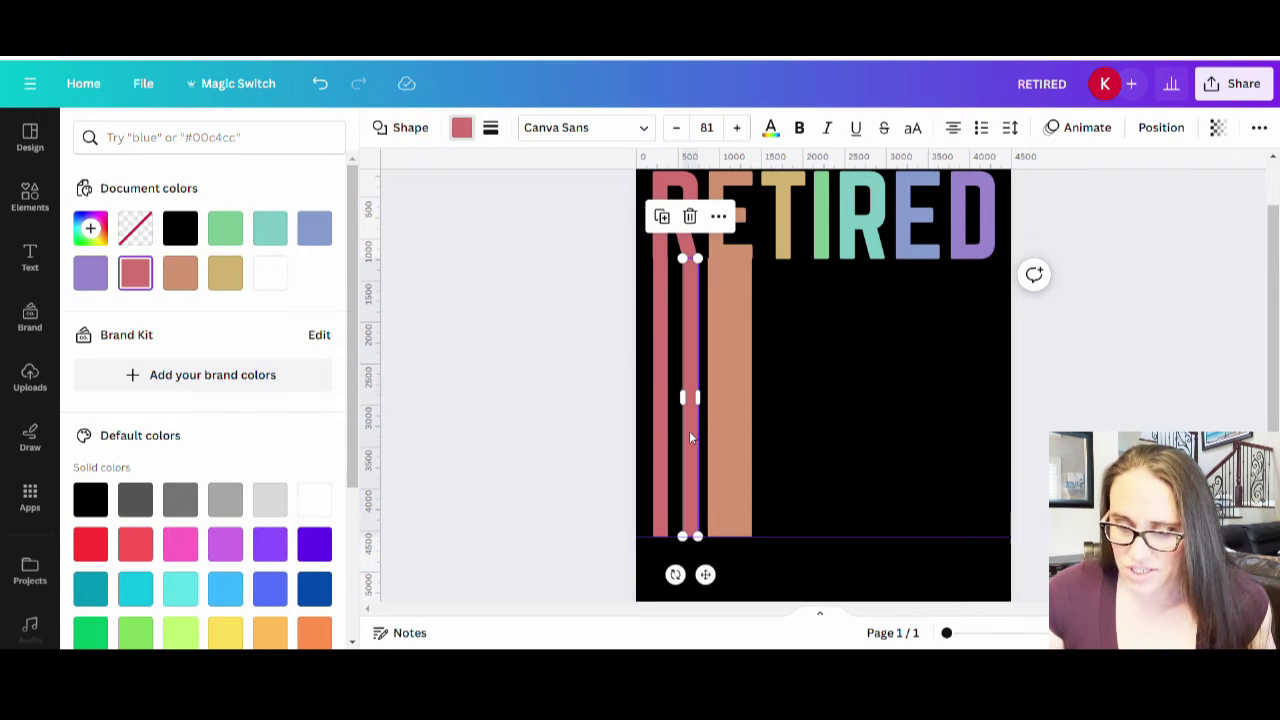
click(938, 444)
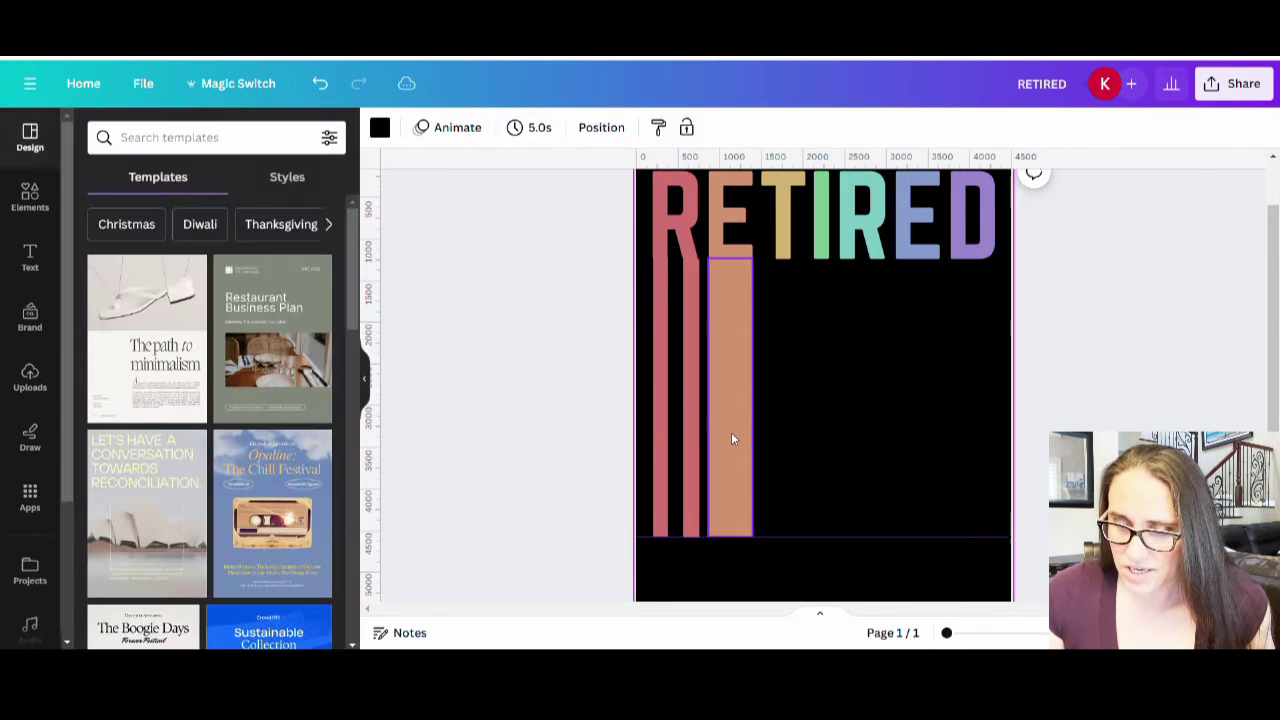
click(690, 437)
key(ctrl+d)
drag(700, 440, 792, 449)
click(911, 431)
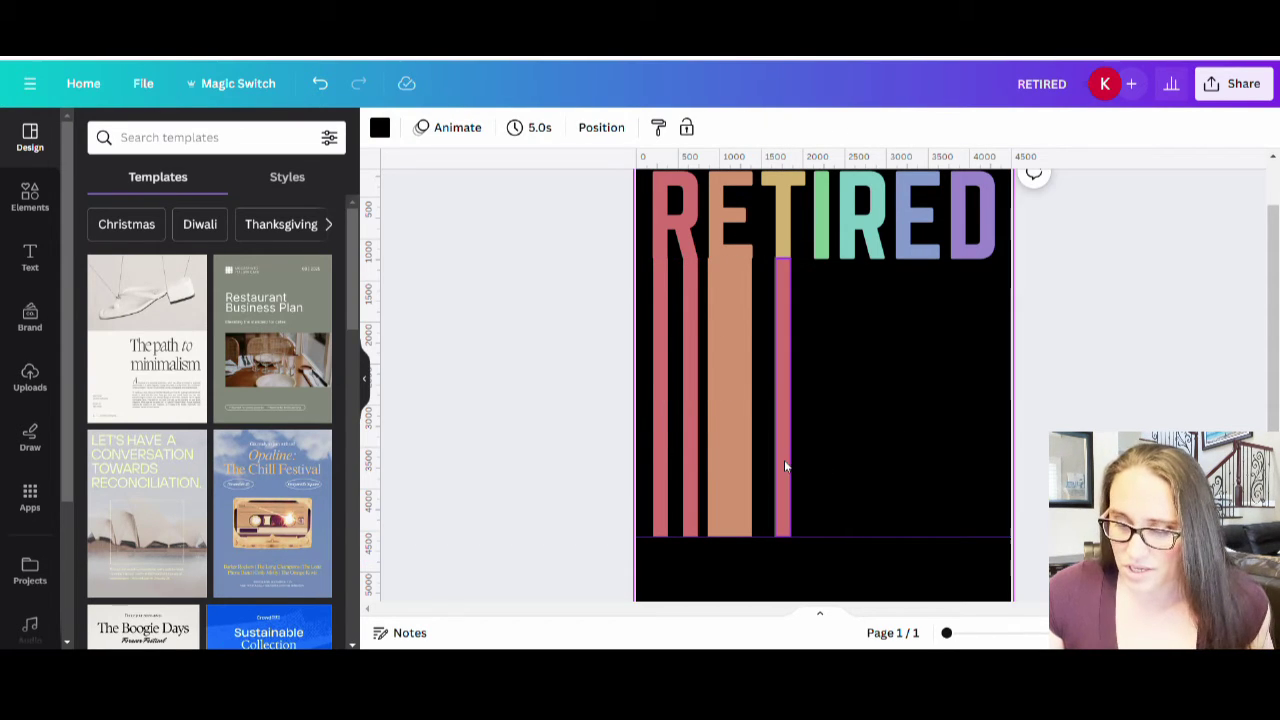
click(790, 468)
click(826, 463)
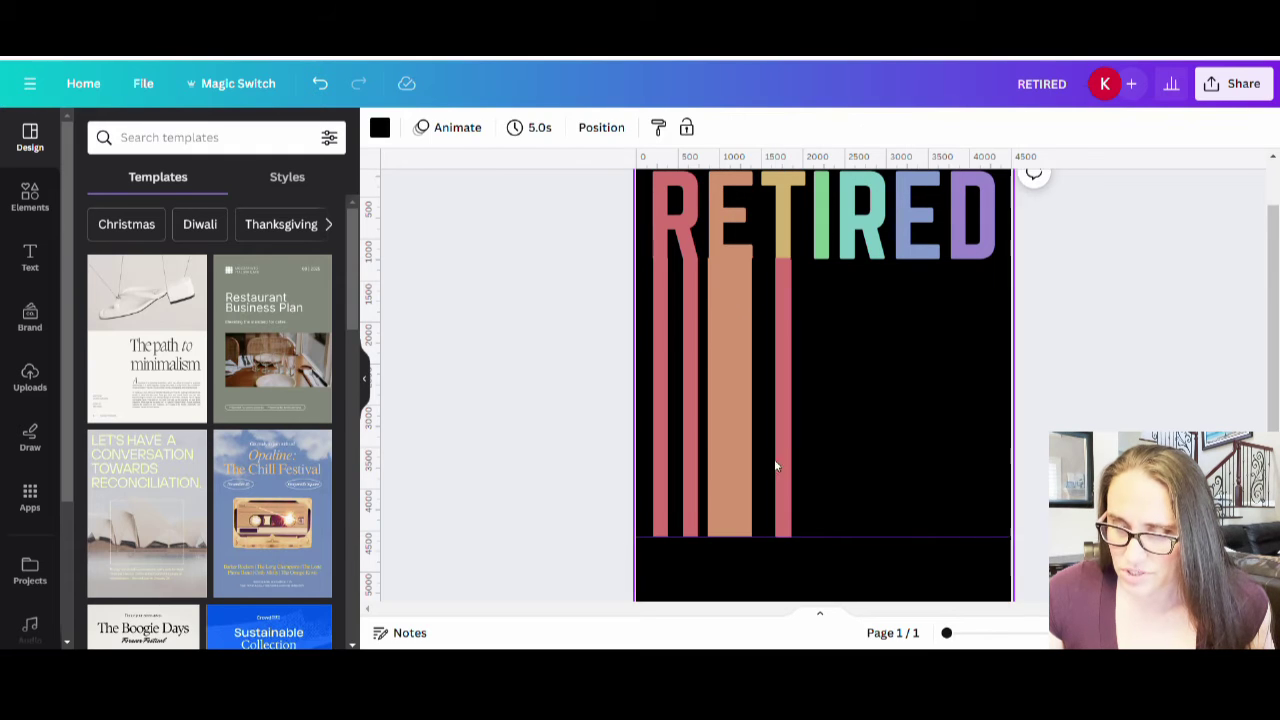
click(783, 463)
key(ctrl+d)
drag(797, 463, 827, 462)
click(886, 448)
- Add two more evenly spaced red bar copies further right
click(818, 455)
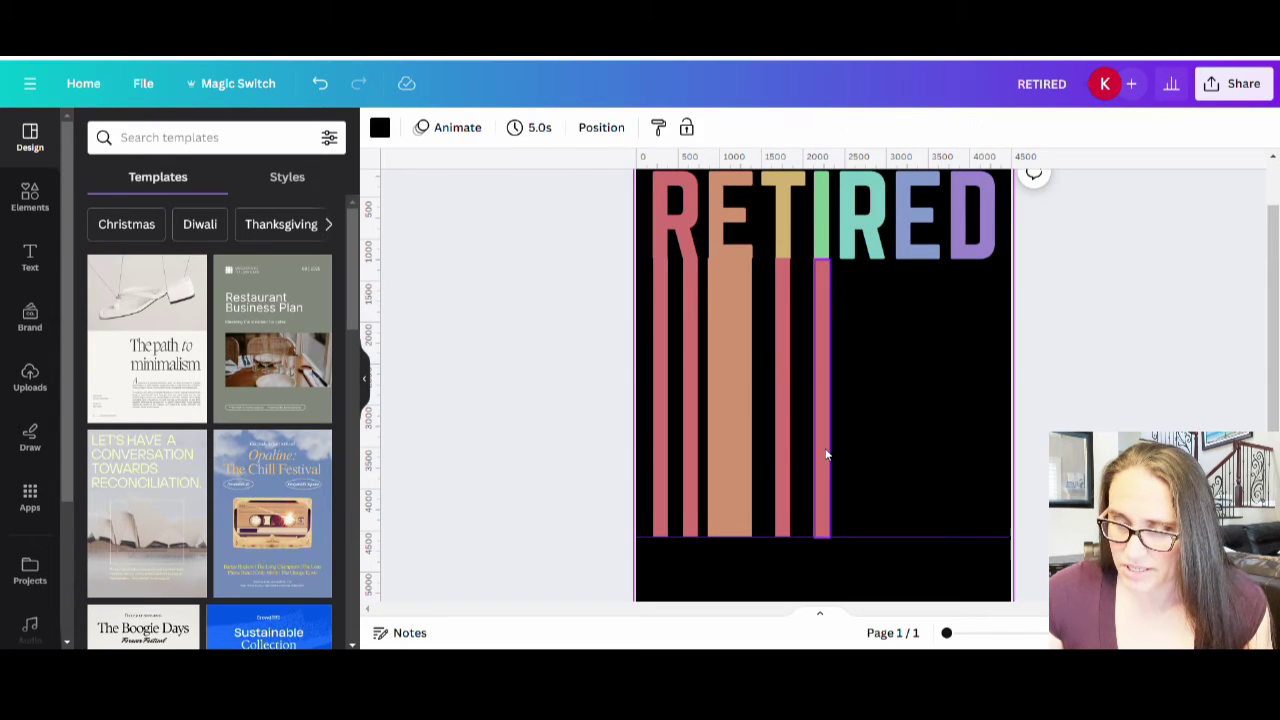
drag(829, 451, 858, 455)
click(888, 449)
click(852, 470)
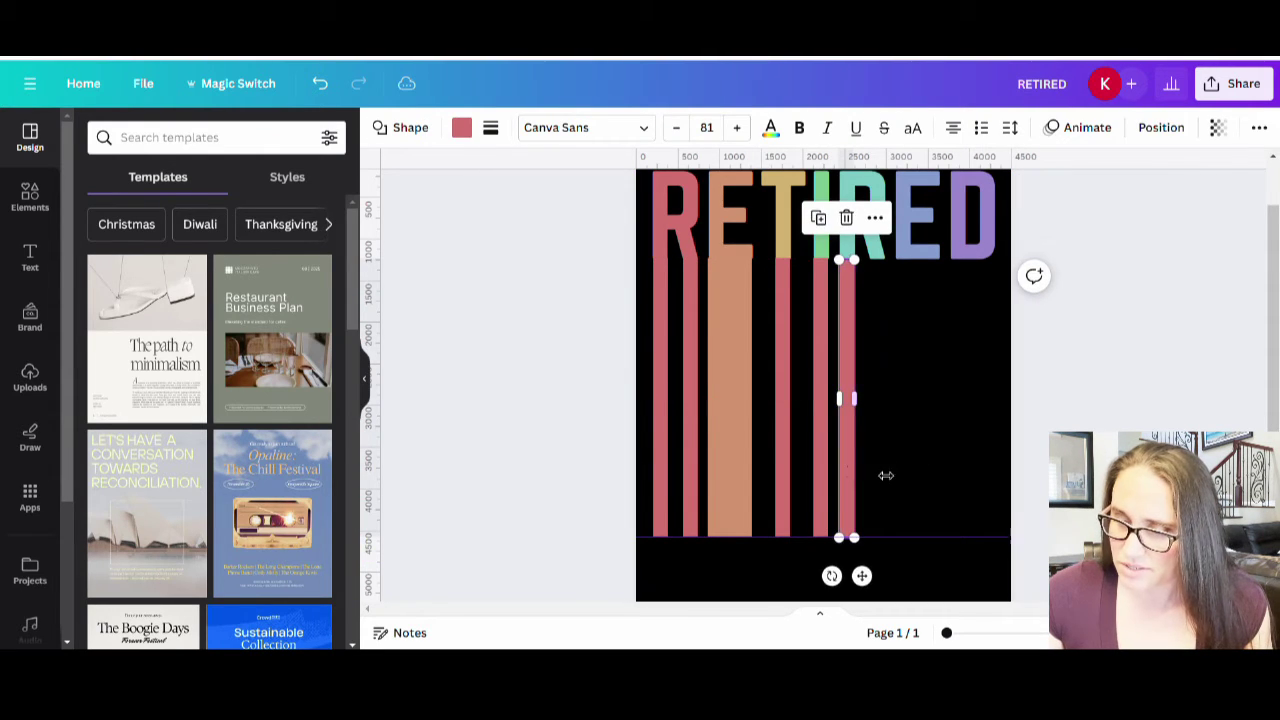
click(883, 474)
drag(852, 474, 886, 480)
click(926, 484)
- Add a red bar under the E, widen it to 500, and copy it under the D
click(871, 486)
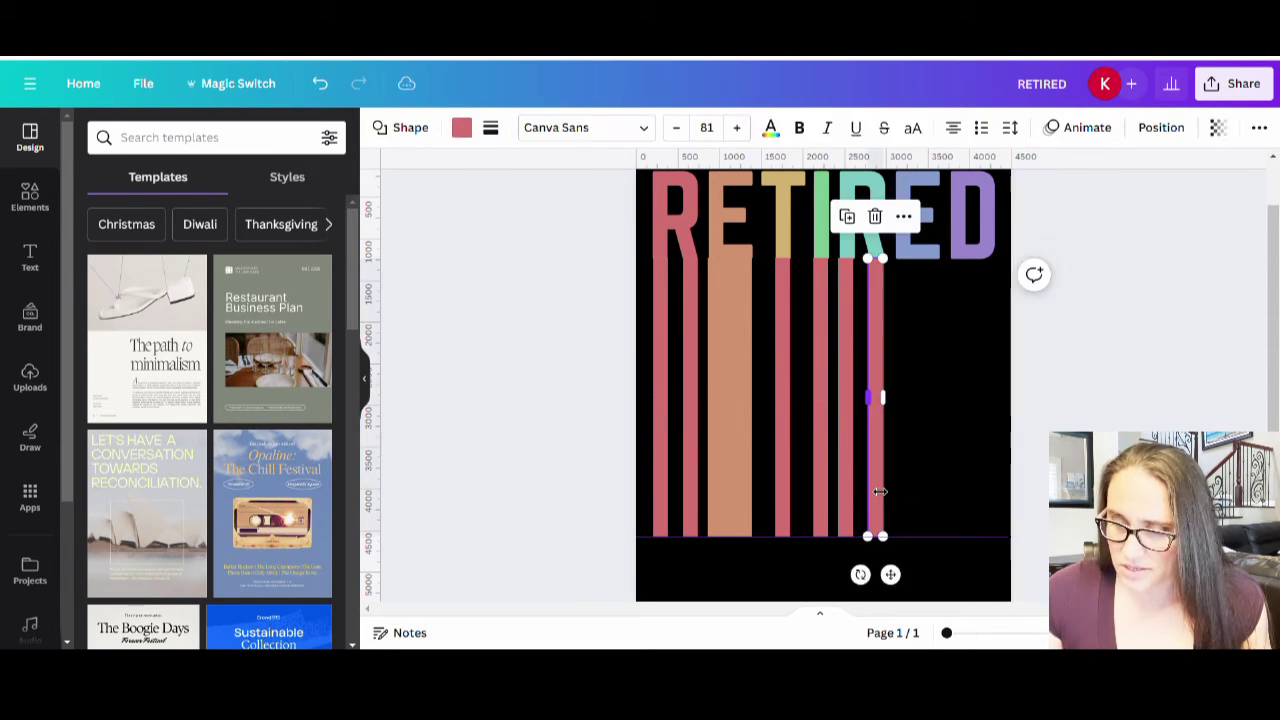
click(979, 485)
drag(882, 474, 917, 477)
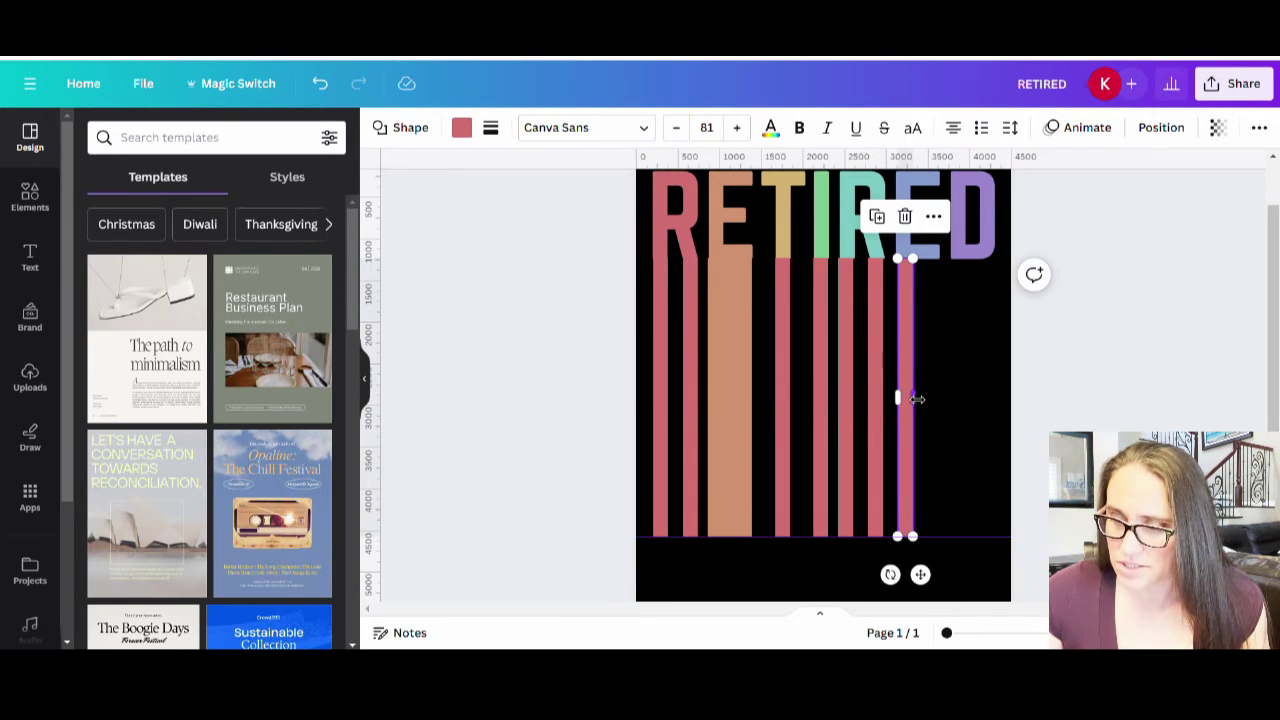
drag(914, 400, 947, 405)
click(965, 430)
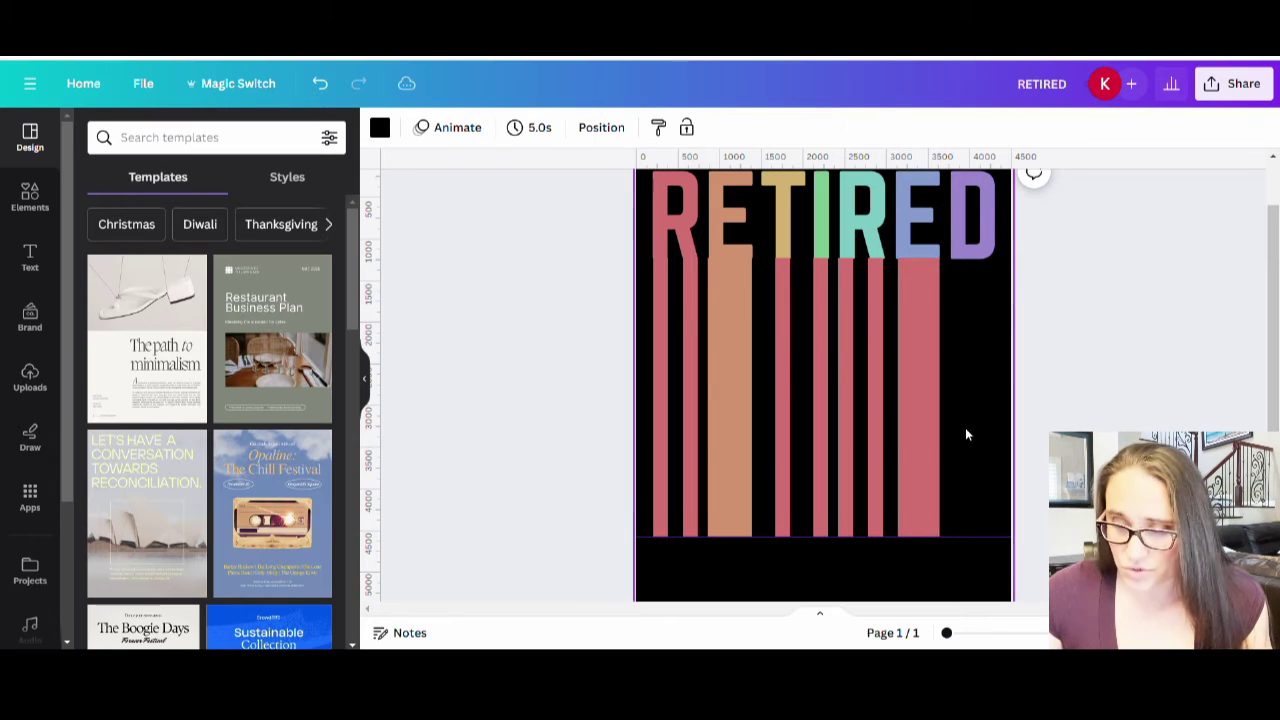
click(910, 435)
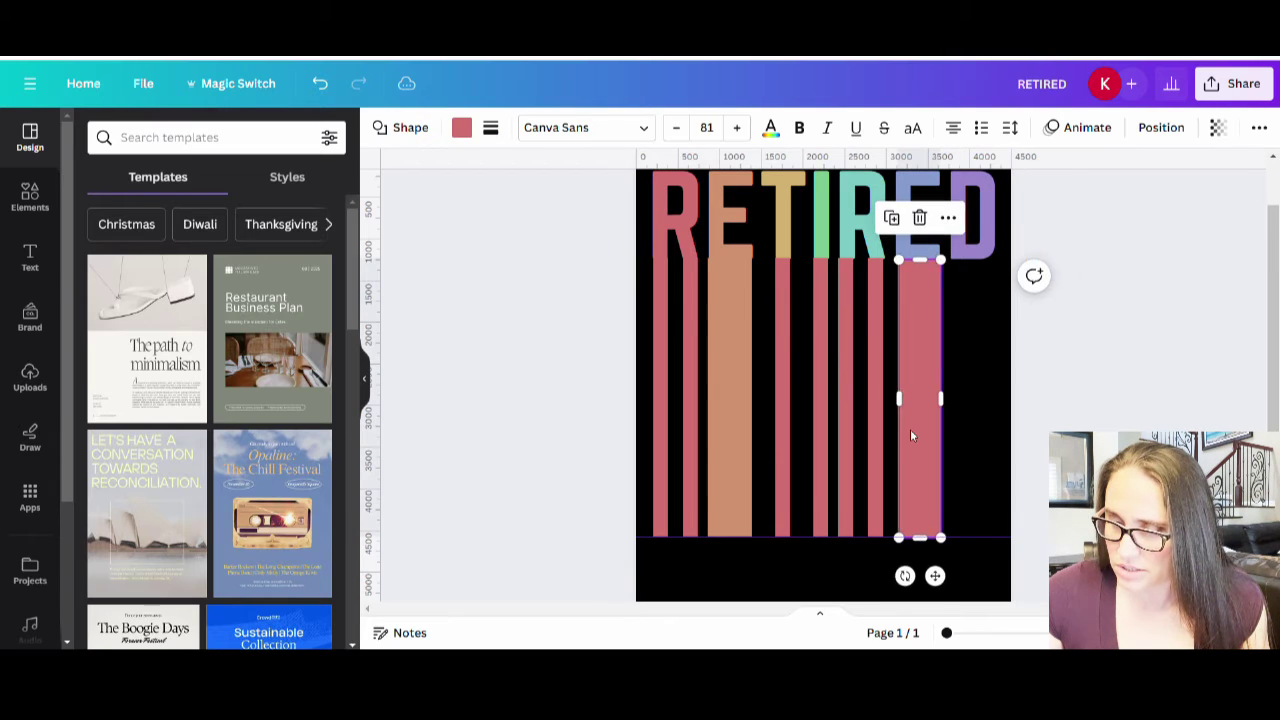
drag(910, 435, 979, 436)
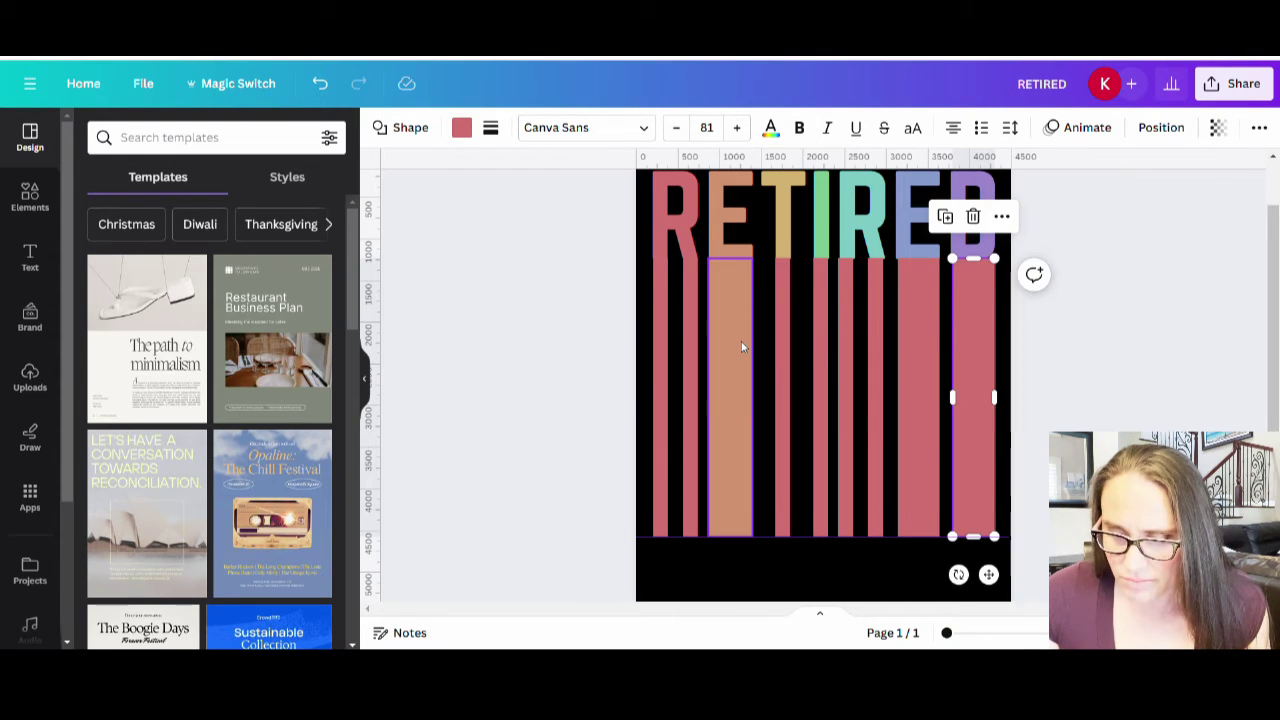
- Recolour the bars under the T and I gold and green to match their letters
click(788, 380)
click(461, 128)
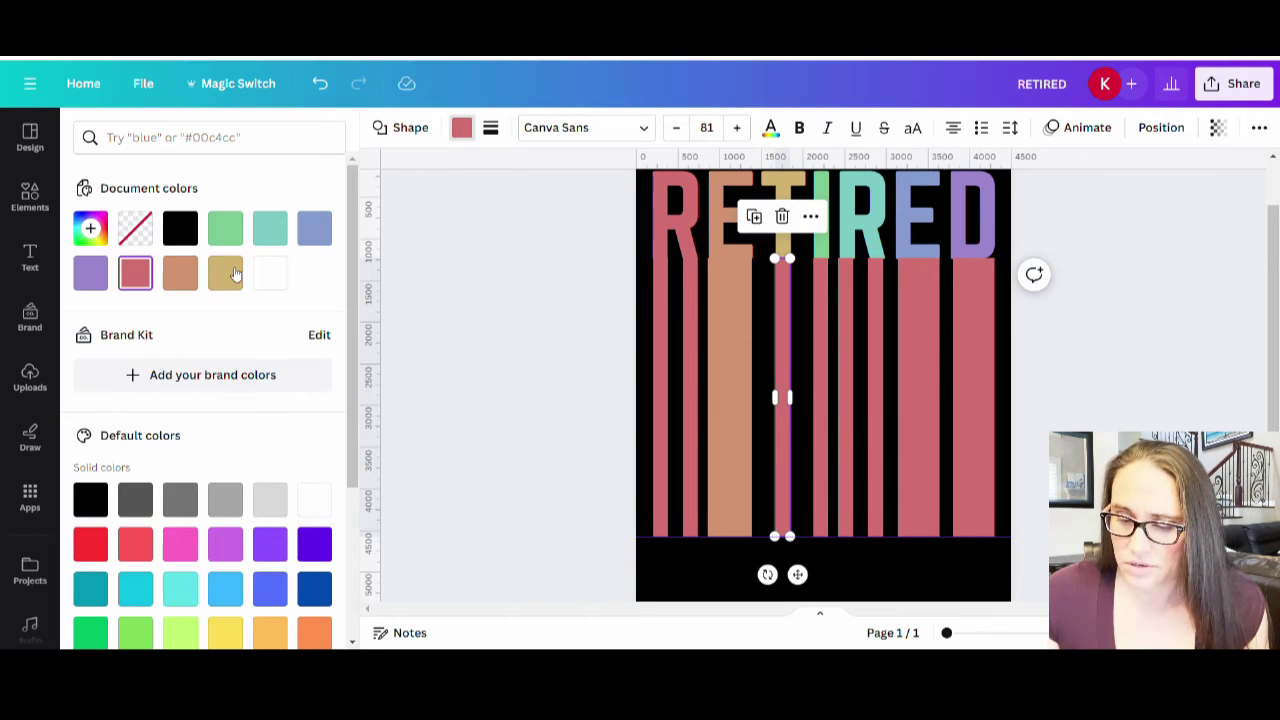
click(236, 285)
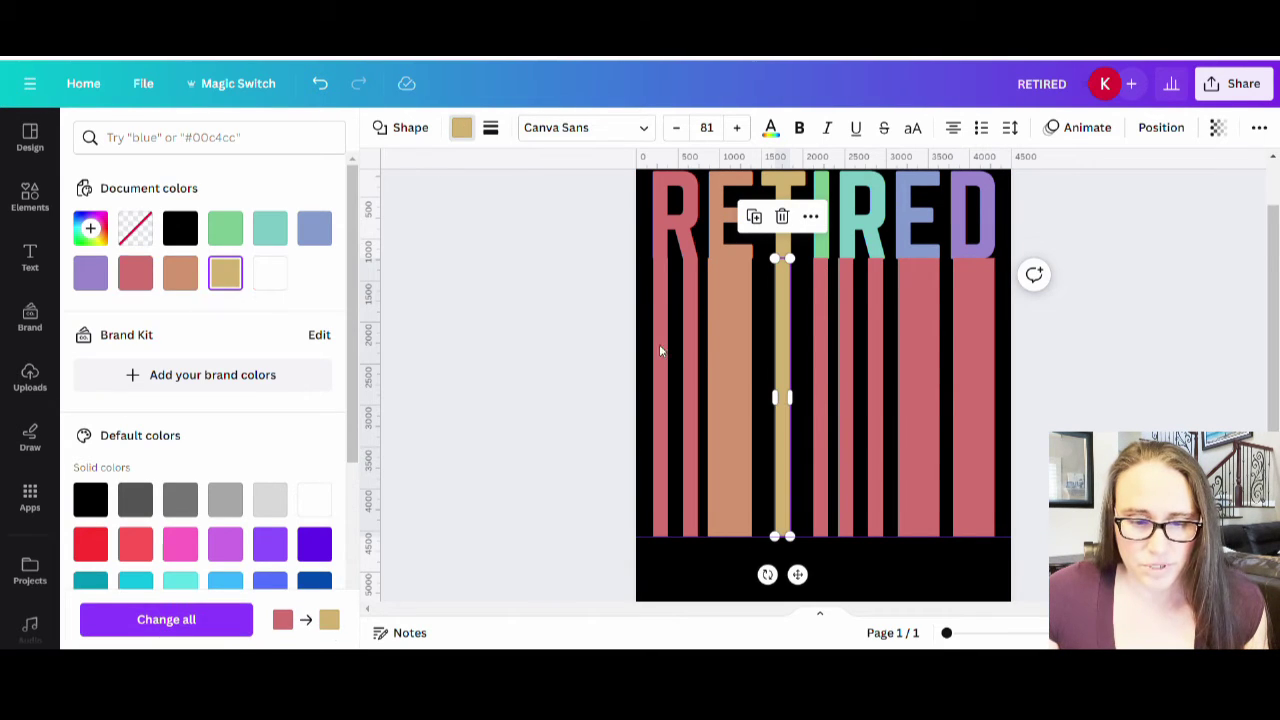
click(826, 370)
click(227, 228)
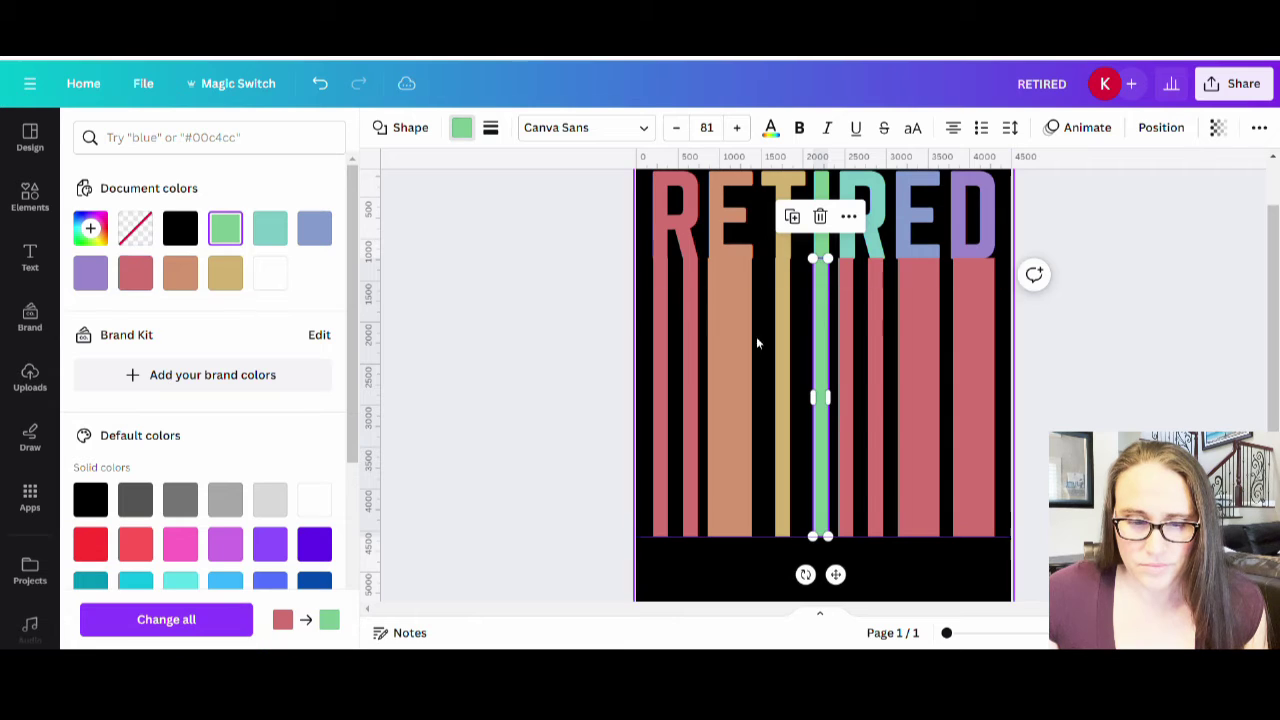
- Turn the remaining pink stripes teal under both R's, blue under the E, purple under the D
click(846, 343)
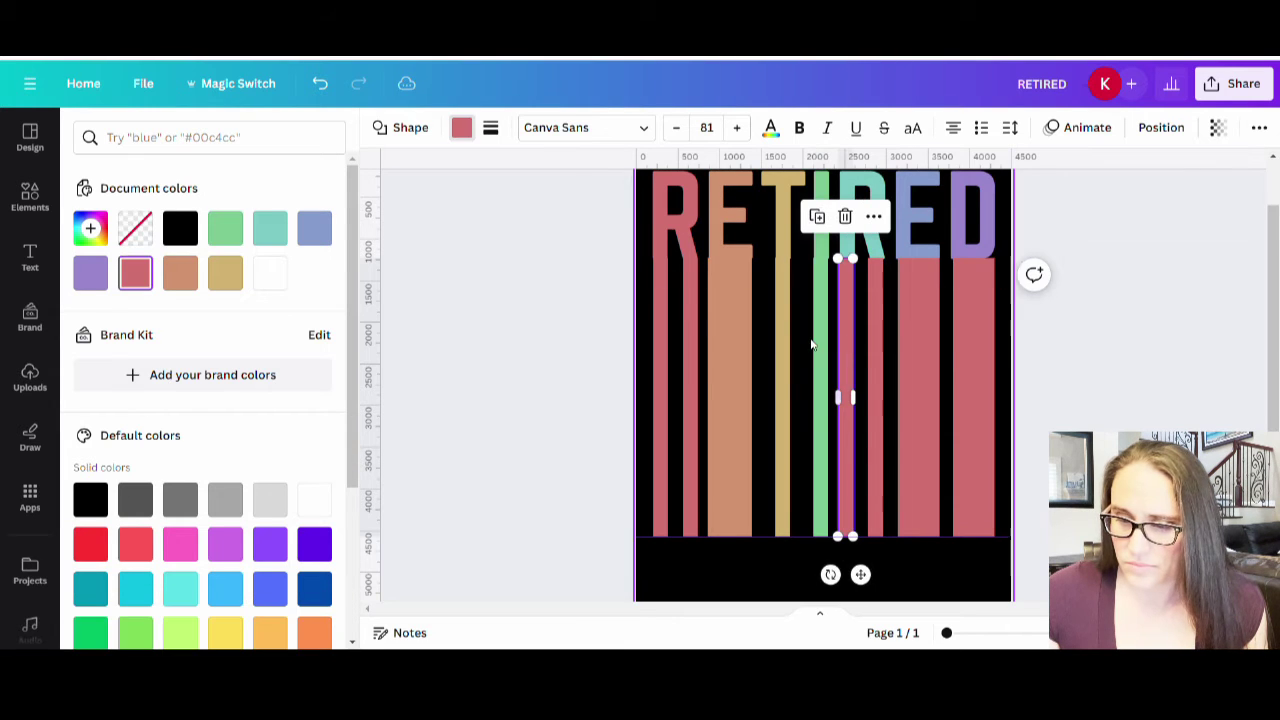
click(266, 222)
click(876, 340)
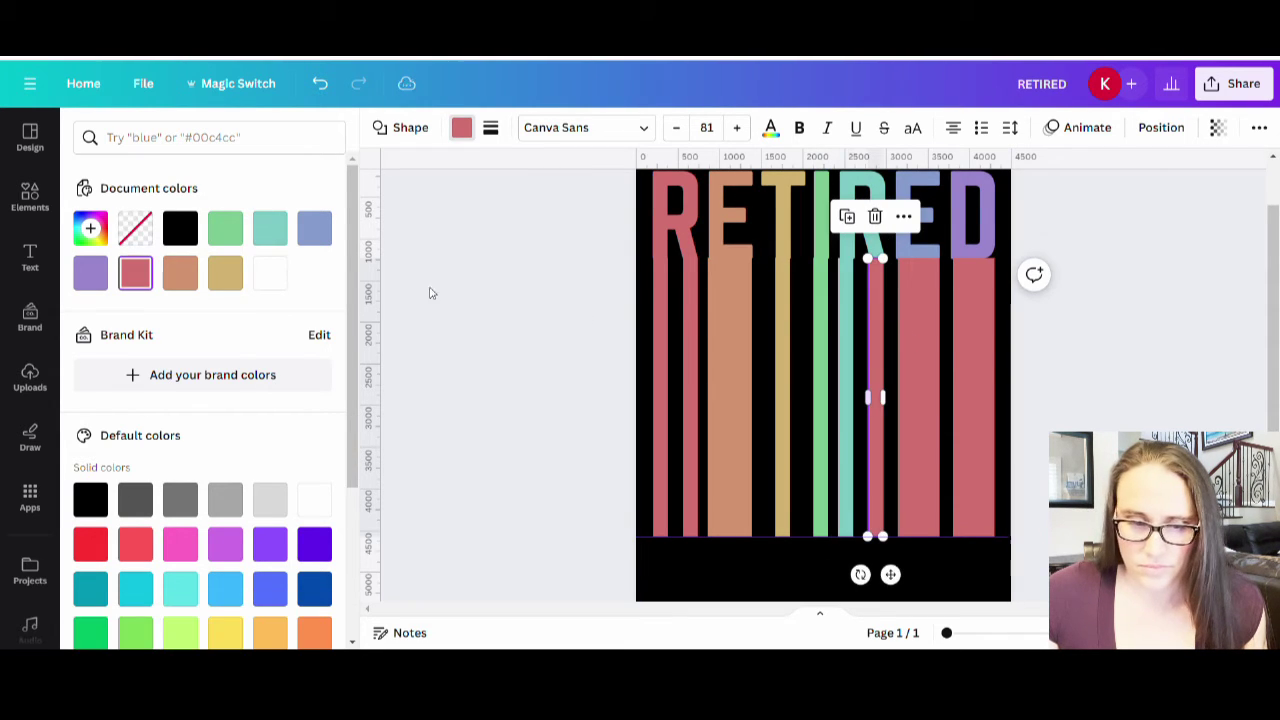
click(270, 228)
click(907, 305)
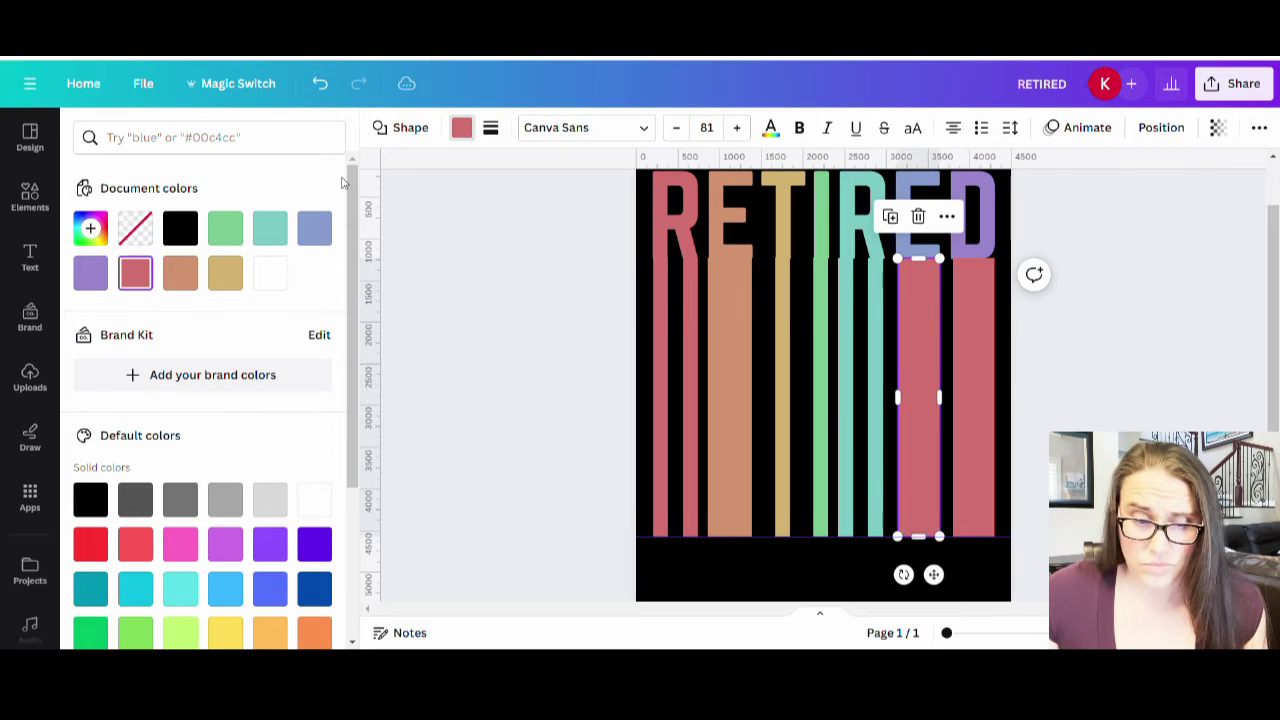
click(320, 238)
click(985, 363)
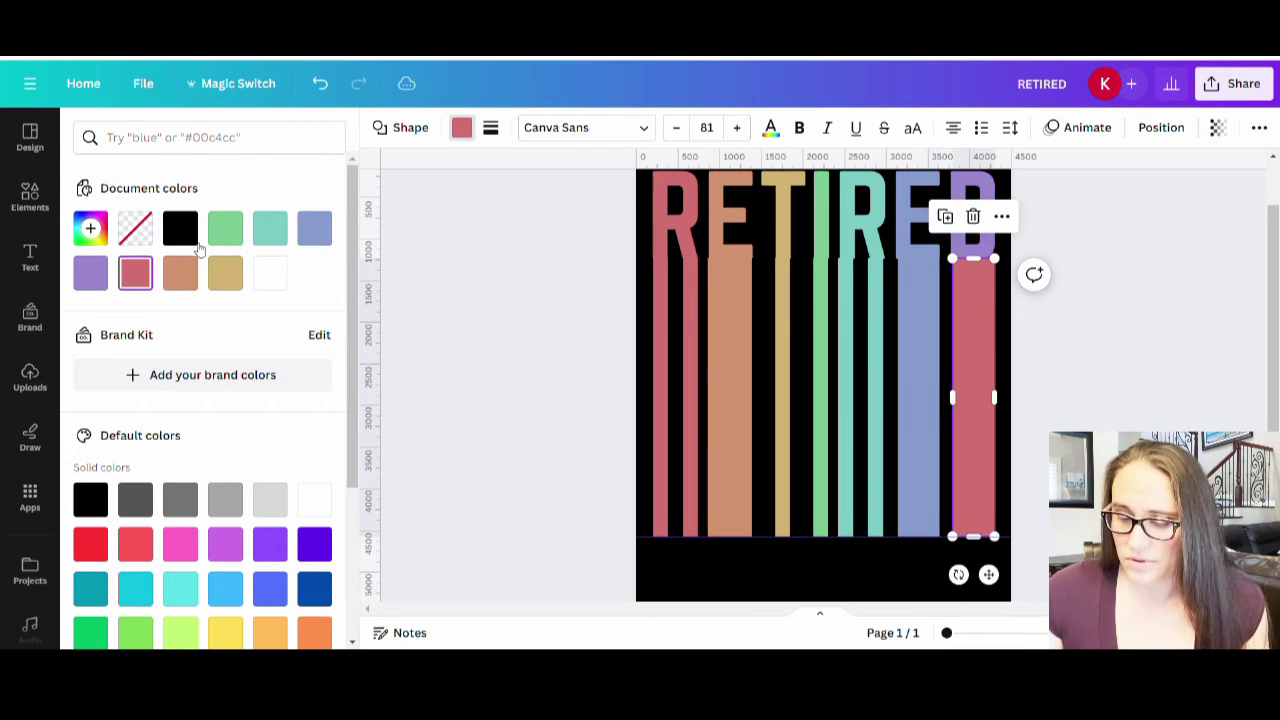
click(92, 272)
click(1157, 400)
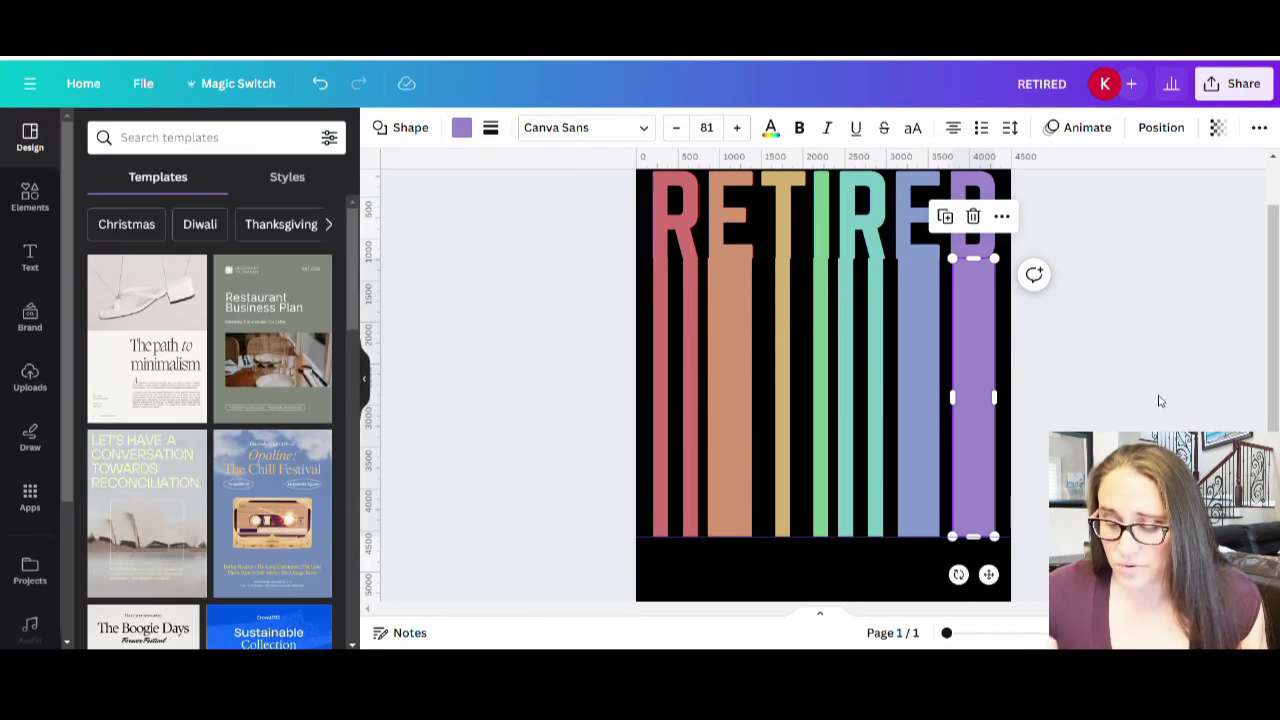
click(1160, 410)
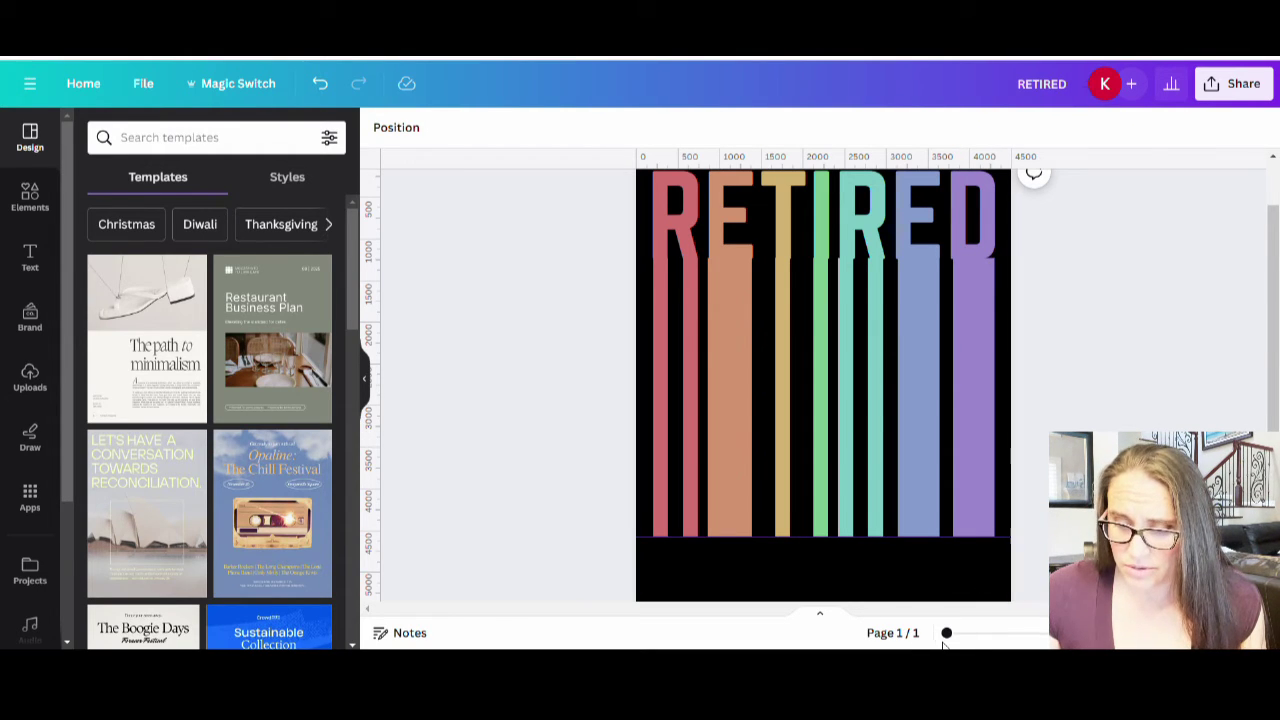
- Zoom in on RETIRED and select the red bars under the R
drag(947, 634, 964, 634)
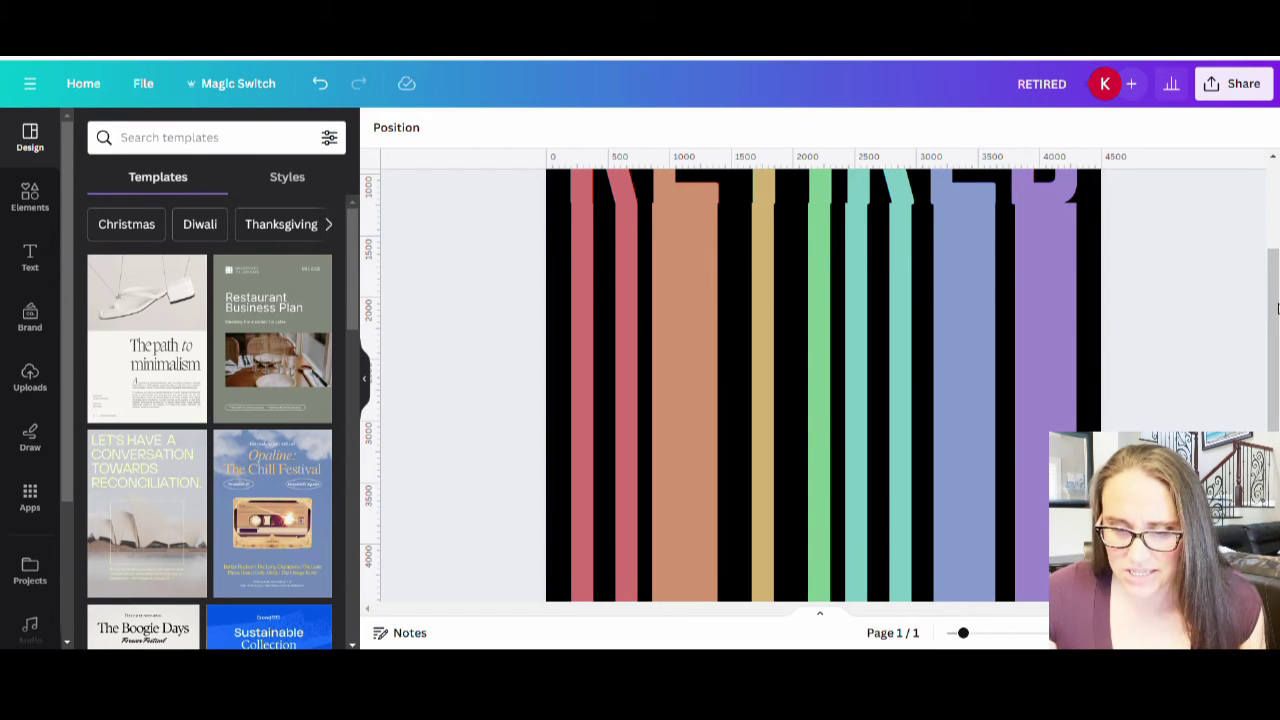
scroll(1277, 308, up, 3)
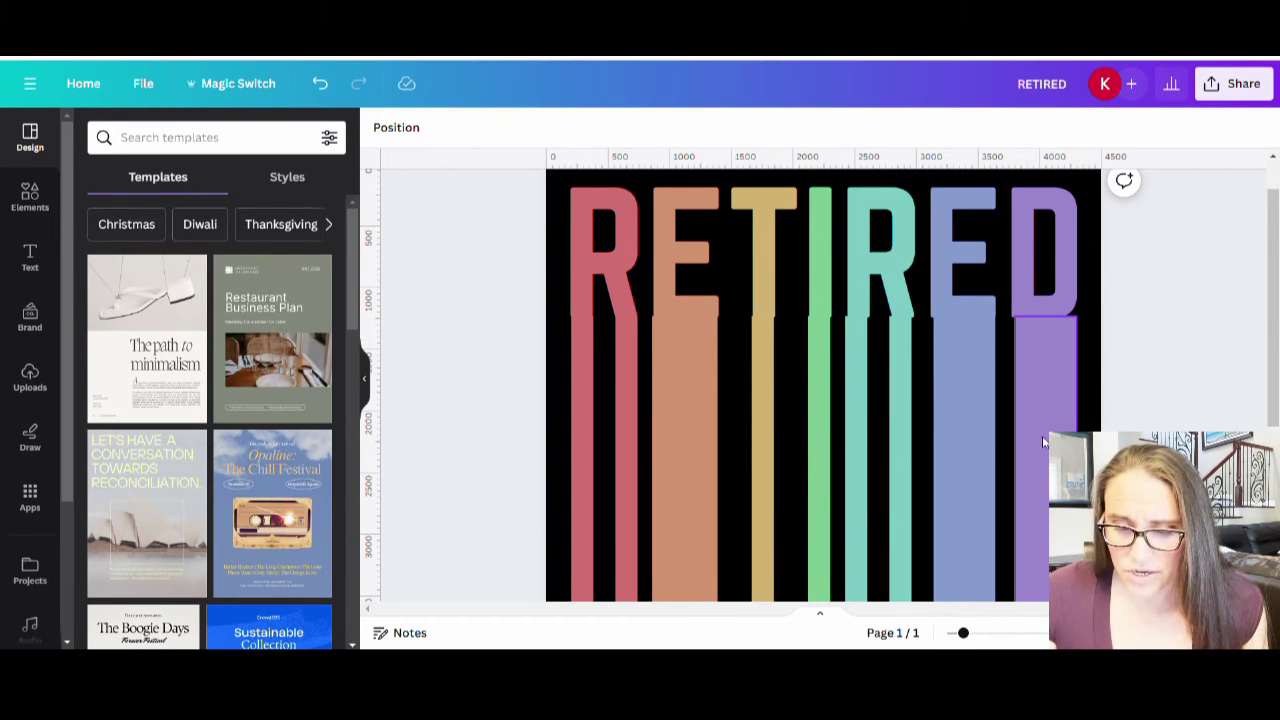
click(580, 418)
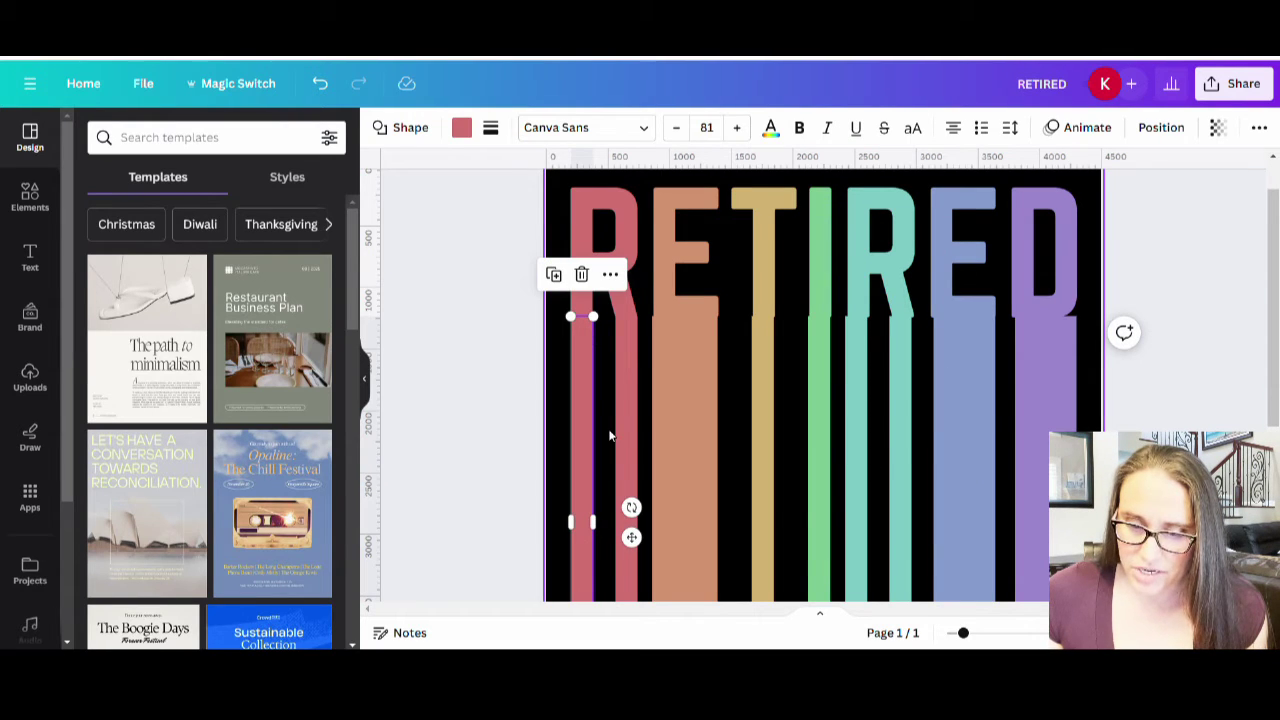
click(609, 435)
click(609, 435)
click(609, 435)
click(609, 435)
click(609, 435)
click(609, 435)
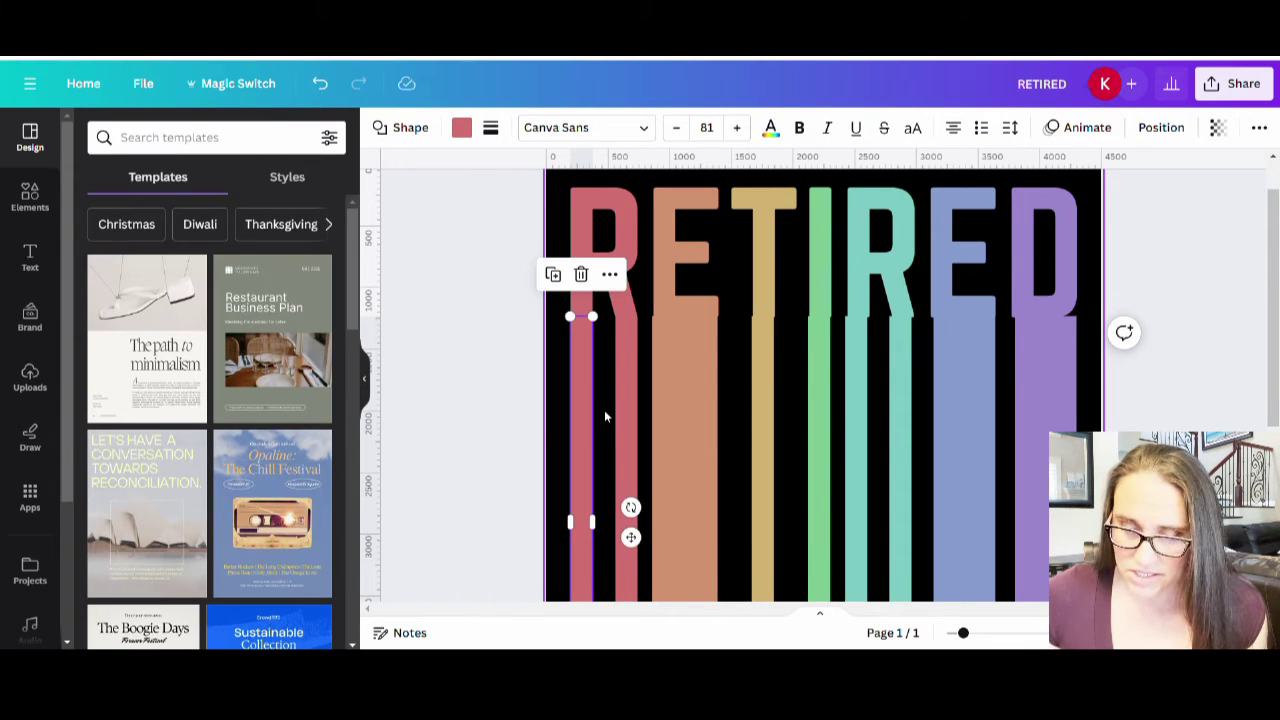
click(625, 394)
drag(641, 404, 645, 404)
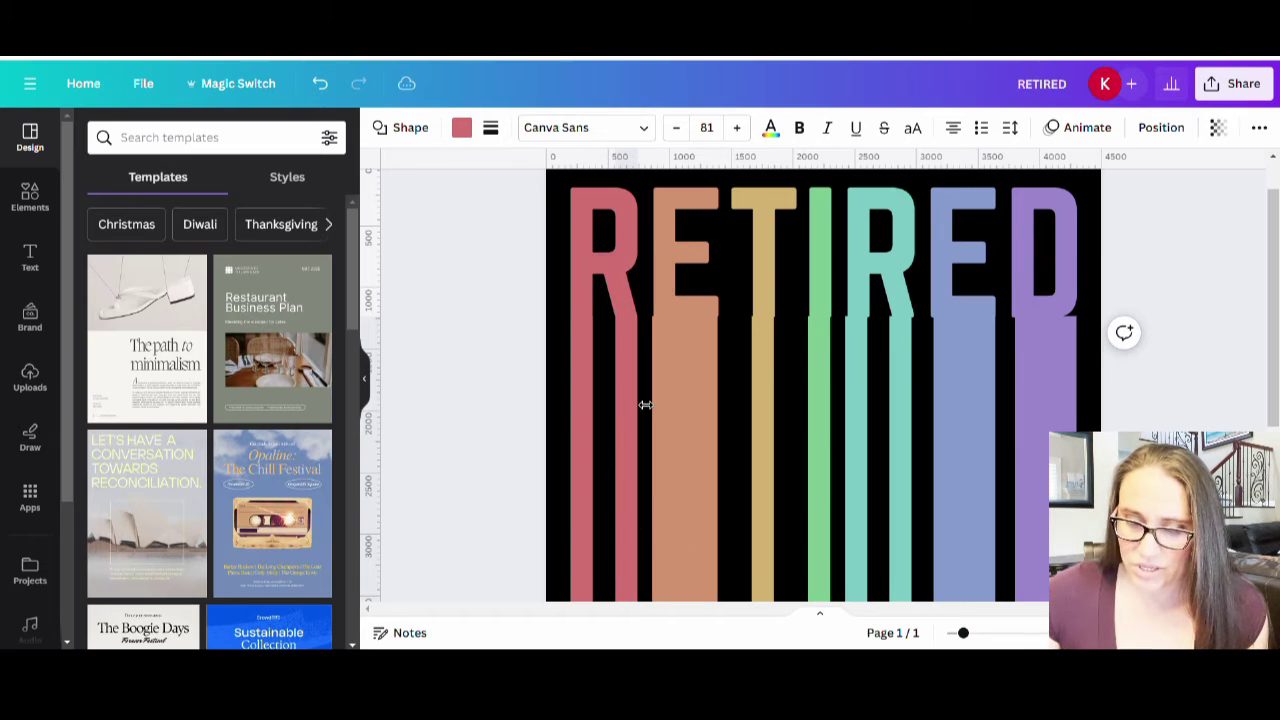
click(645, 404)
click(645, 404)
click(645, 404)
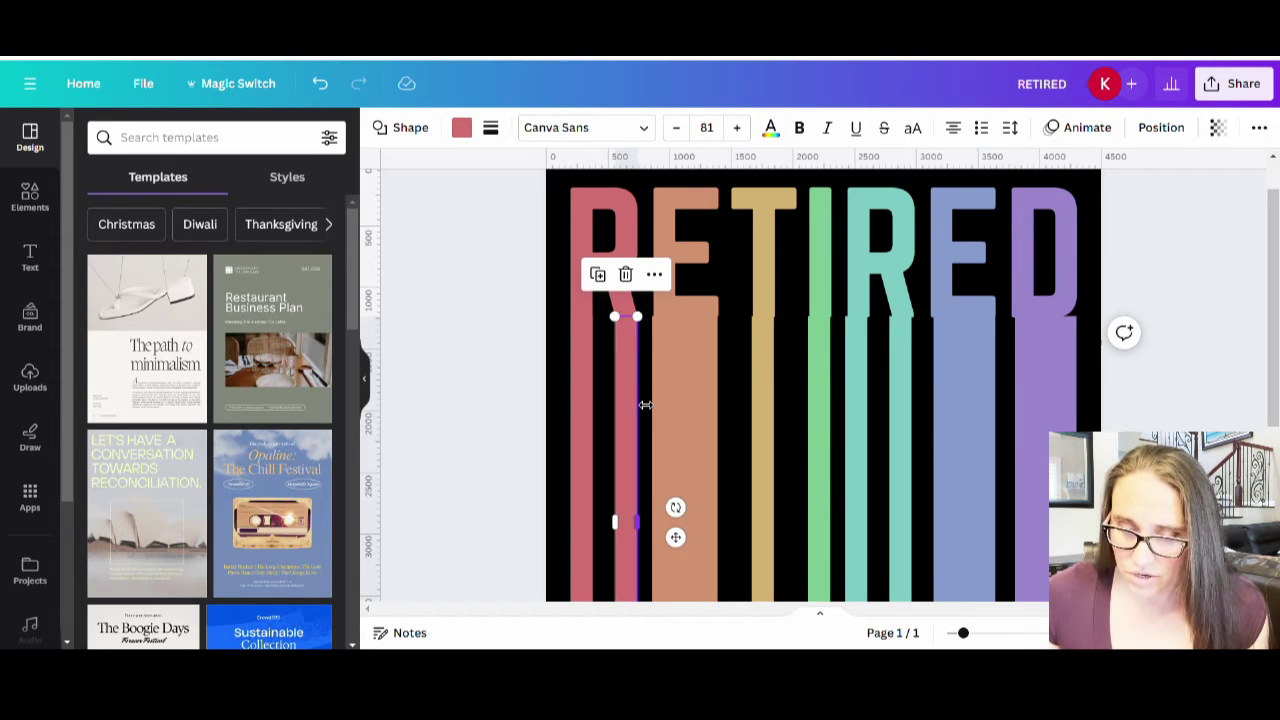
- Nudge the orange, yellow and green bars under E, T and I slightly right
click(673, 419)
click(679, 414)
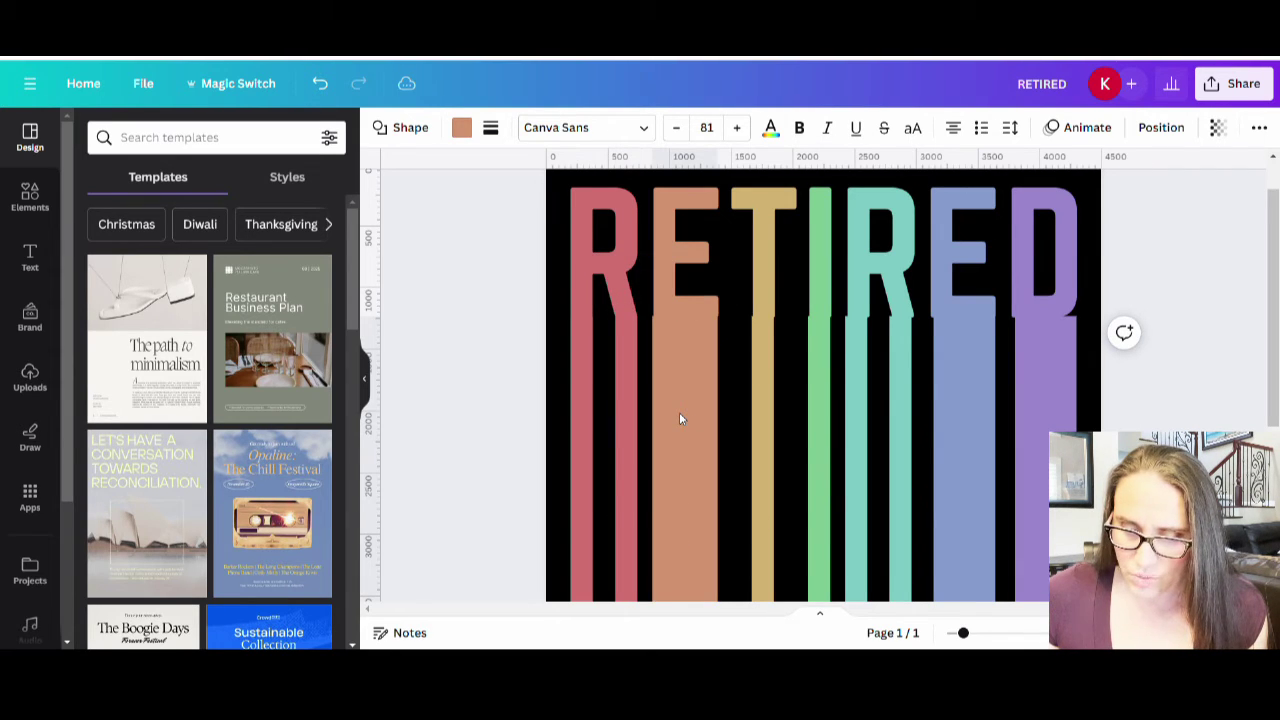
key(Right)
key(Right)
key(Right)
key(Right)
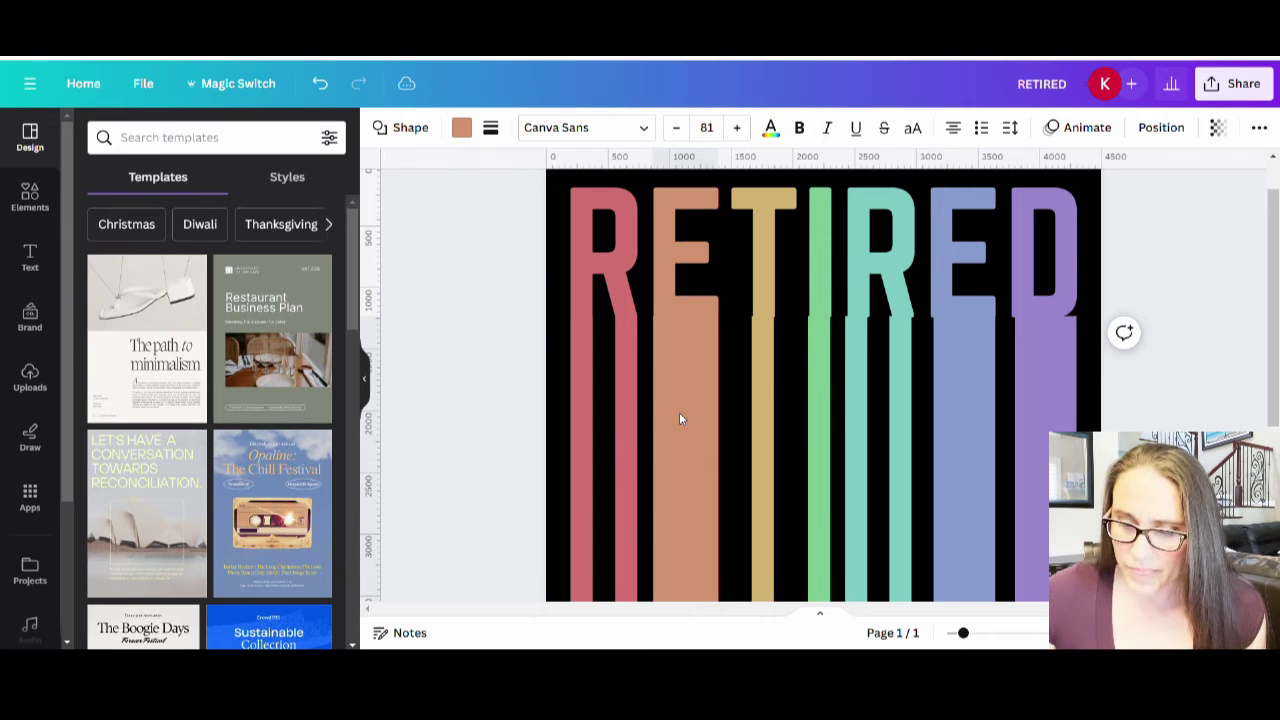
key(Right)
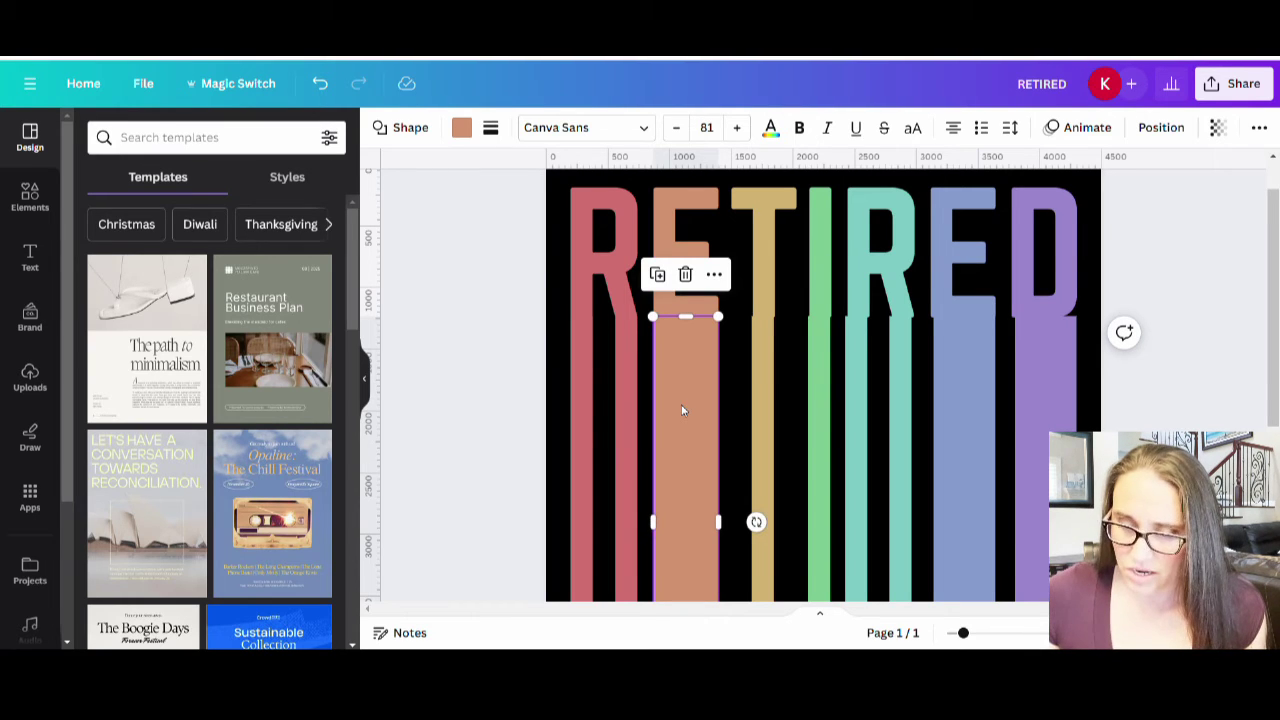
click(773, 395)
key(Right)
key(Right)
key(Right)
key(Right)
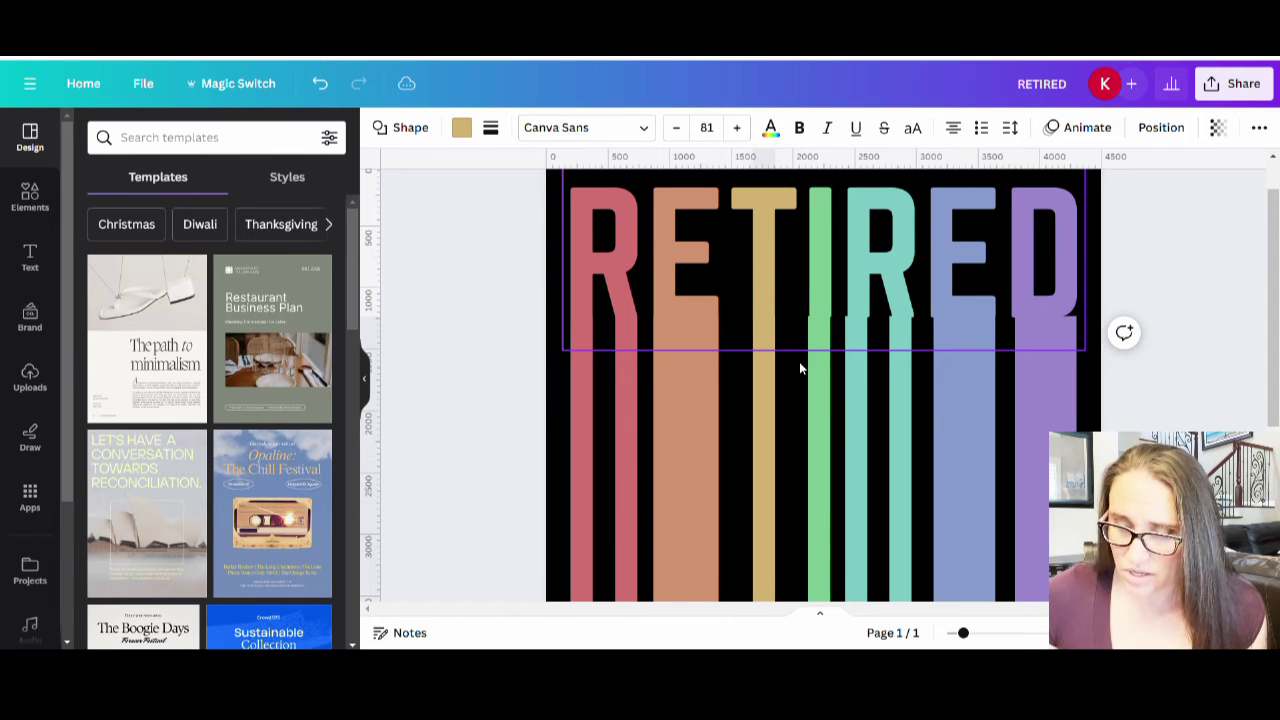
click(820, 410)
key(Right)
key(Right)
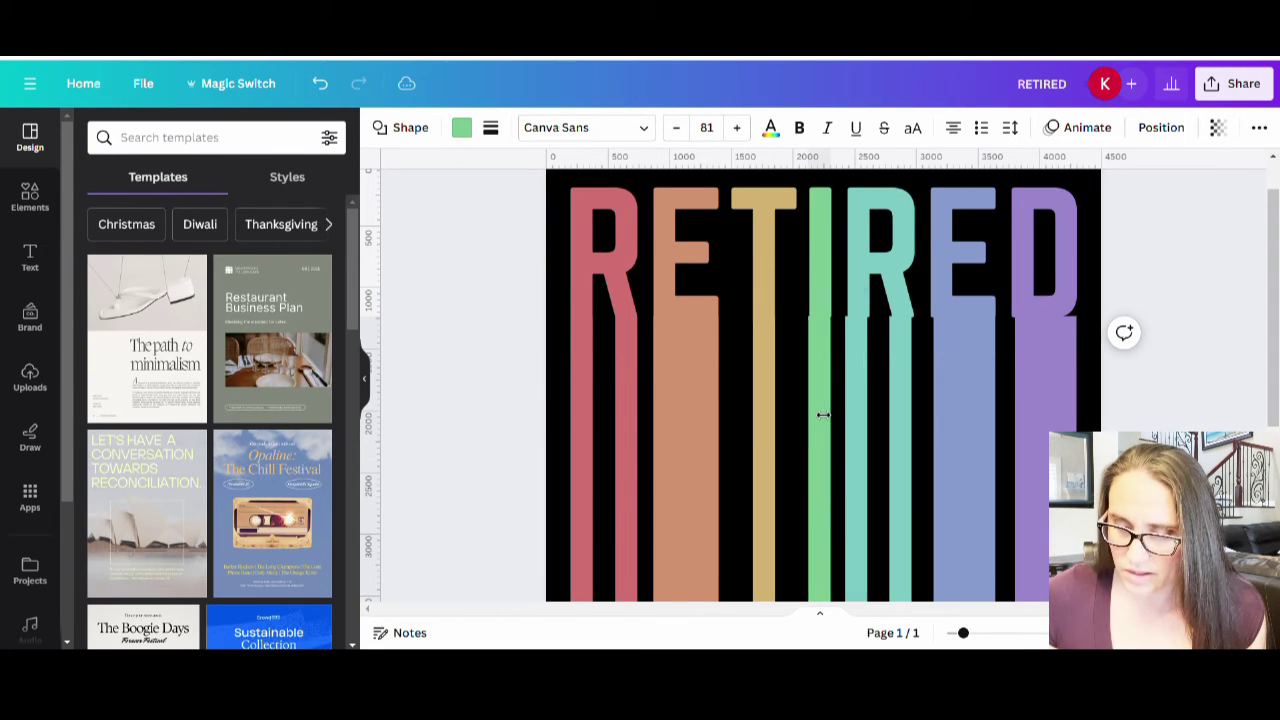
key(Right)
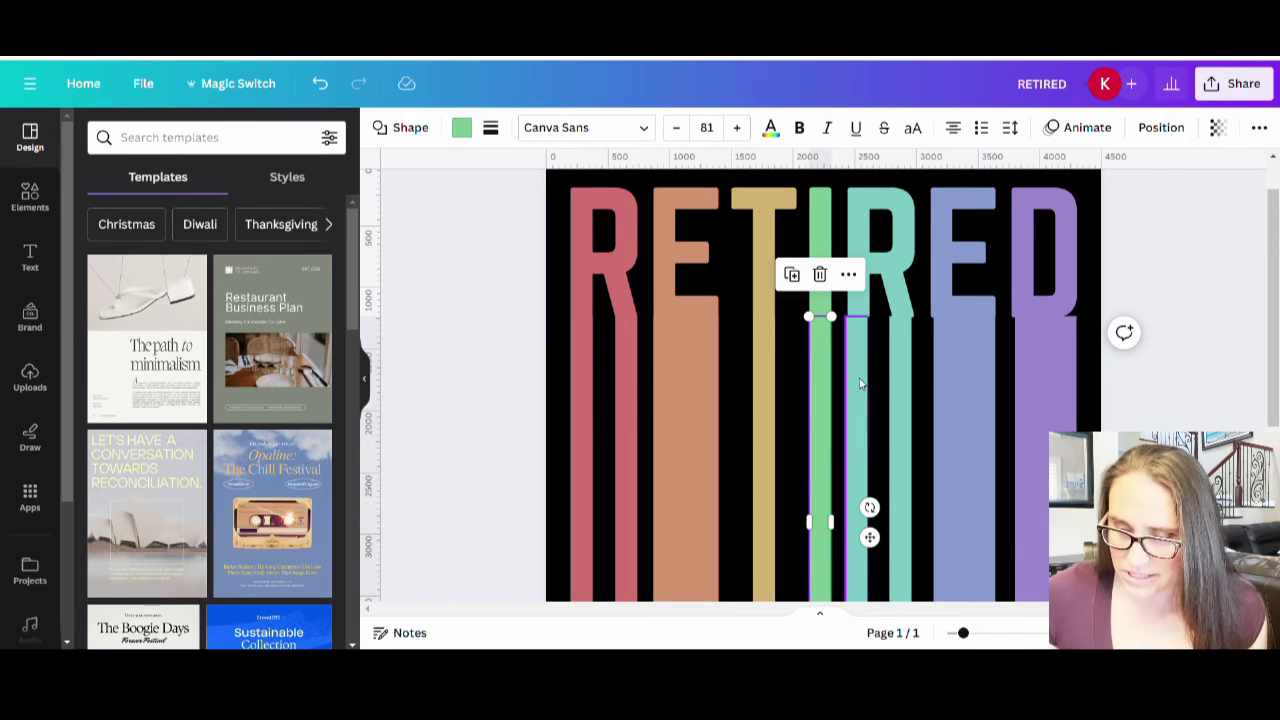
- Shift the teal bar under the second R four steps right to even the spacing
click(866, 383)
key(Right)
key(Right)
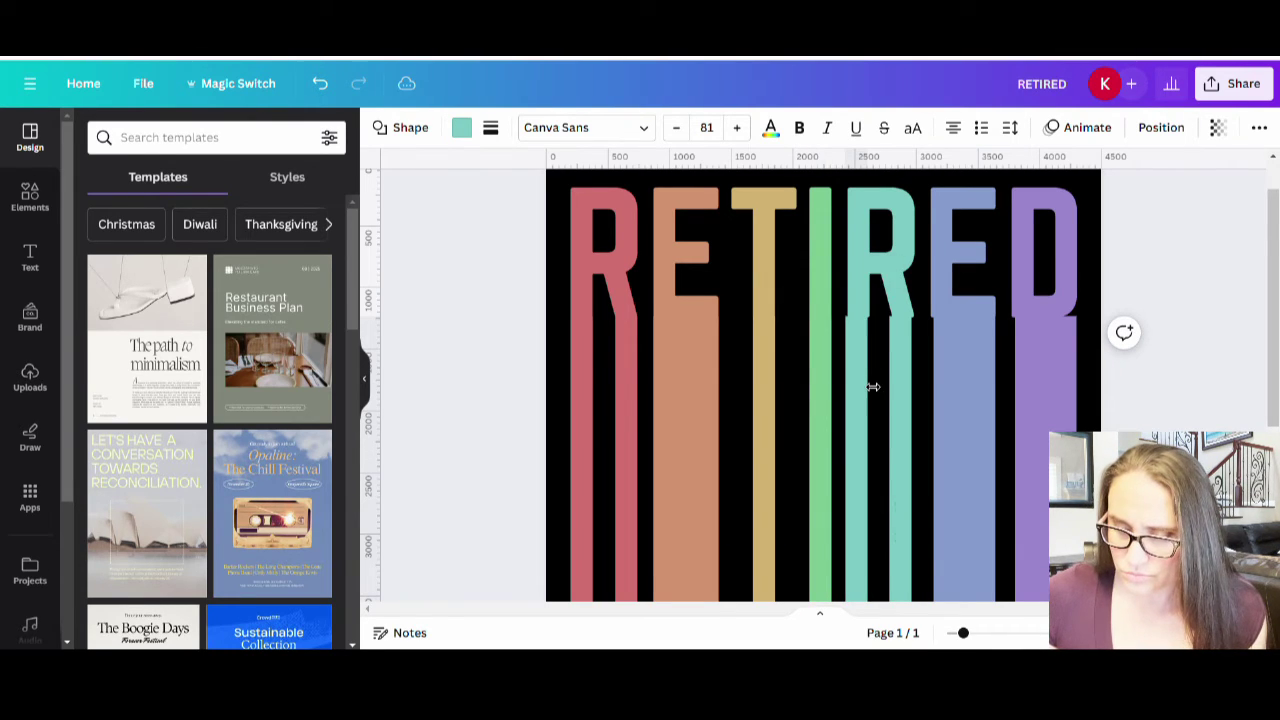
key(Right)
key(Right)
key(Right)
key(Right)
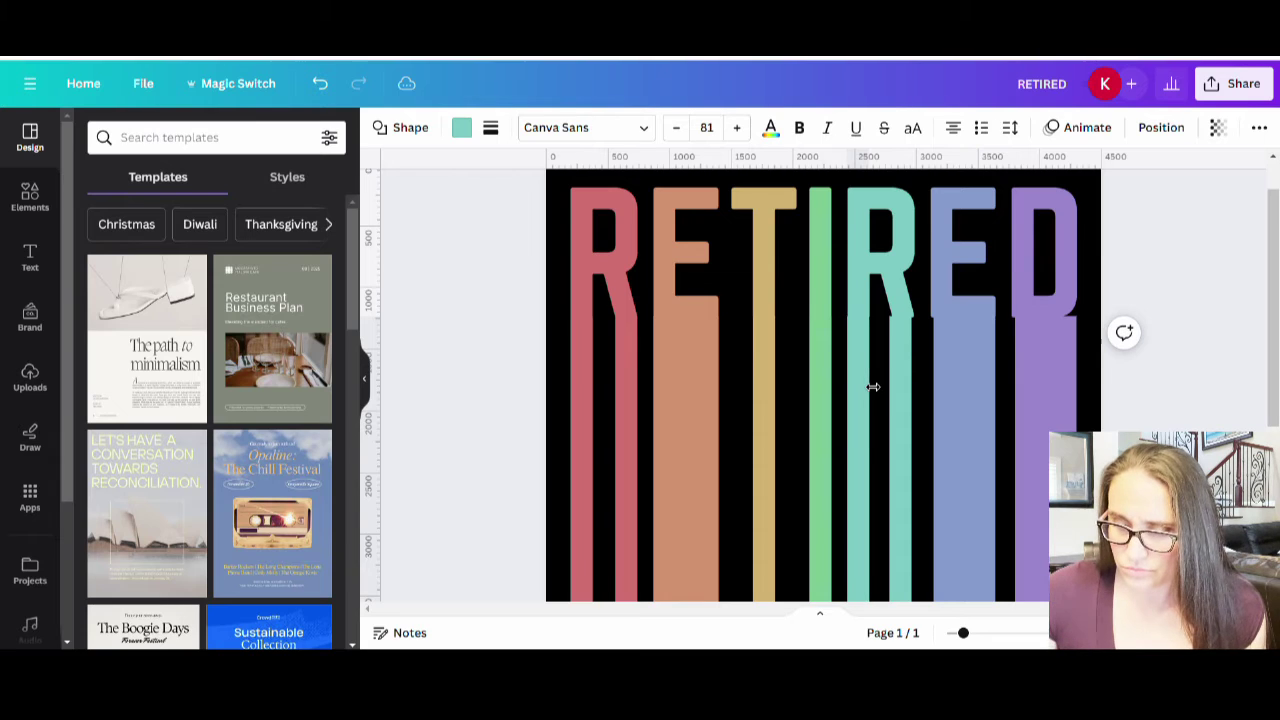
key(Right)
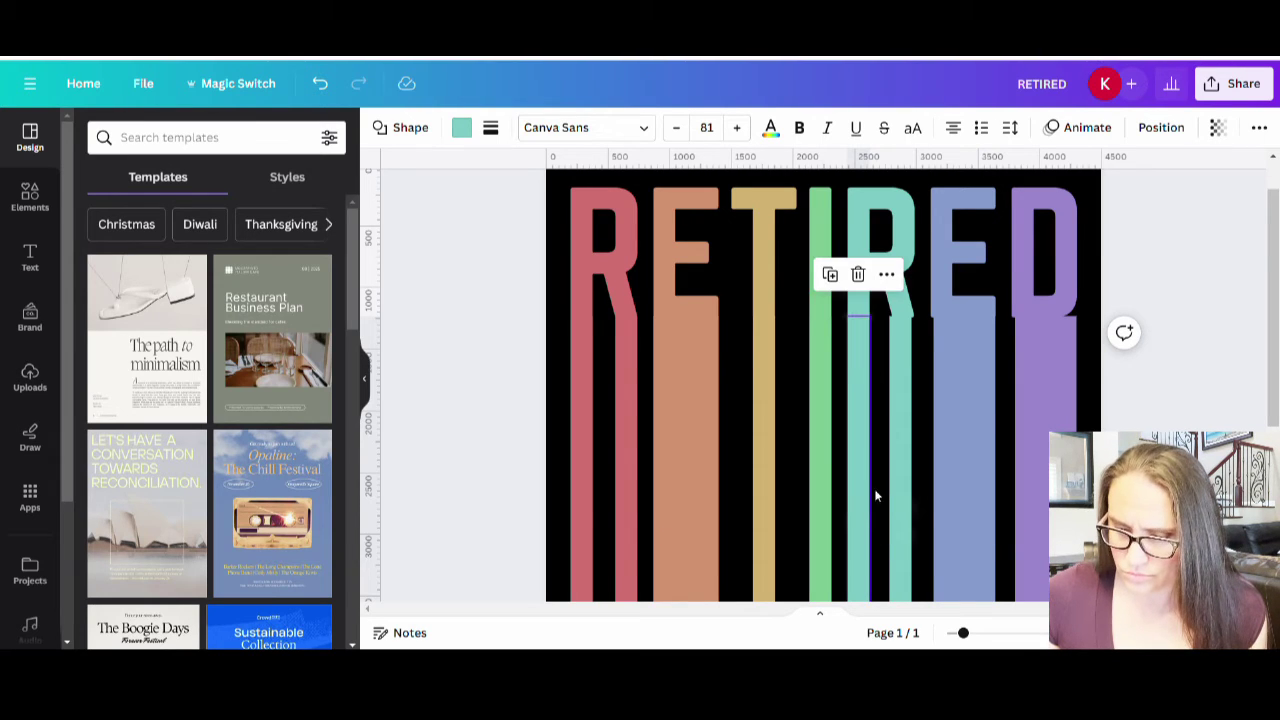
key(Right)
key(Right)
key(Right)
key(Right)
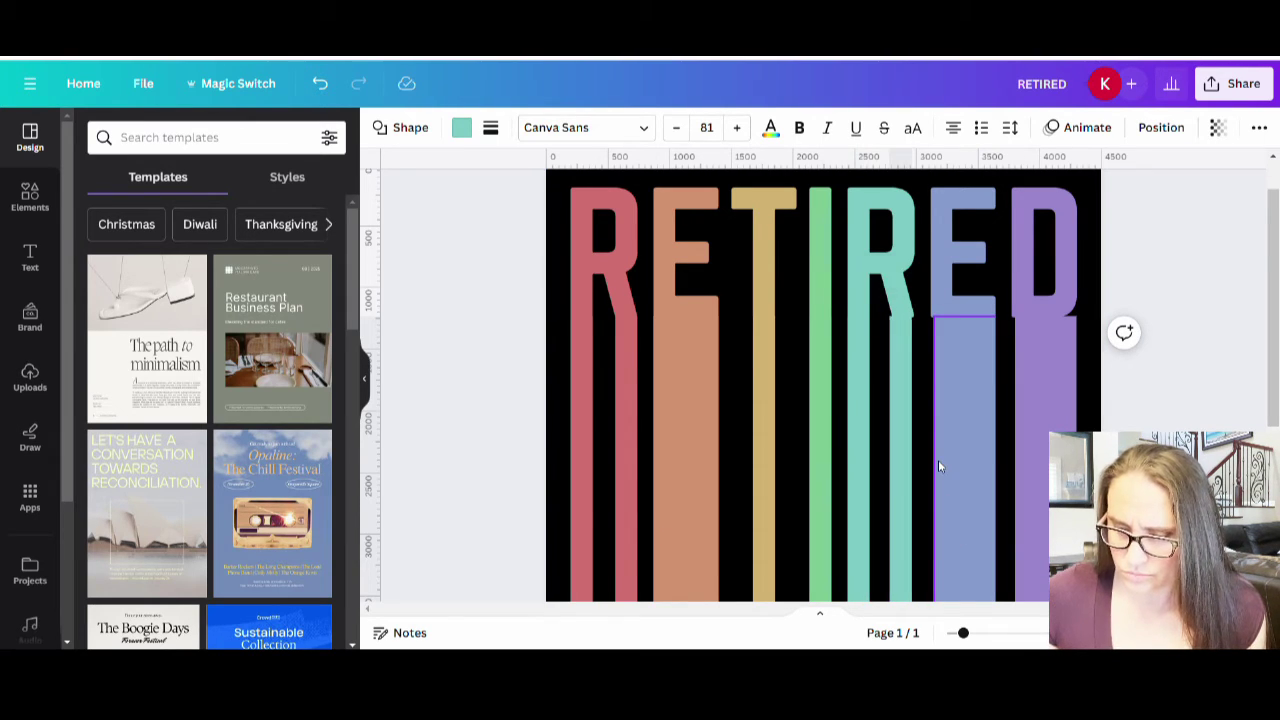
click(1033, 469)
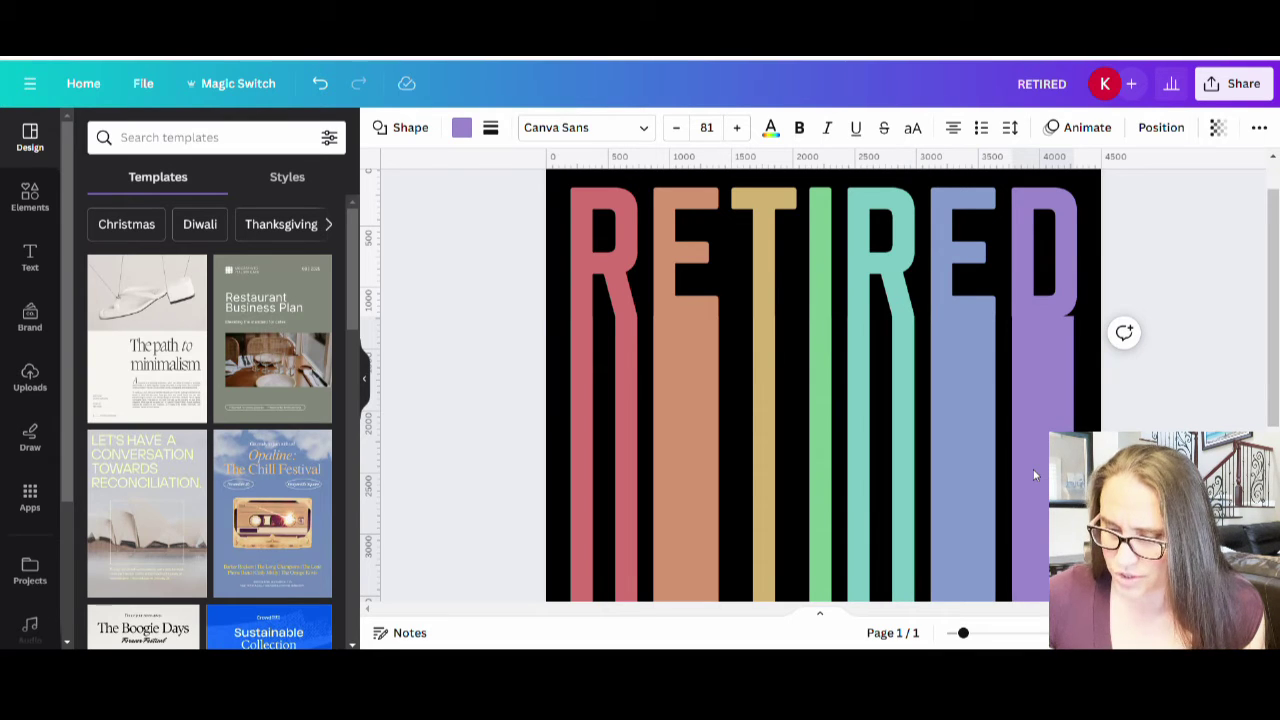
- Stretch the purple D stripe's top up to the letter's base, about 500 × 3,448
key(Right)
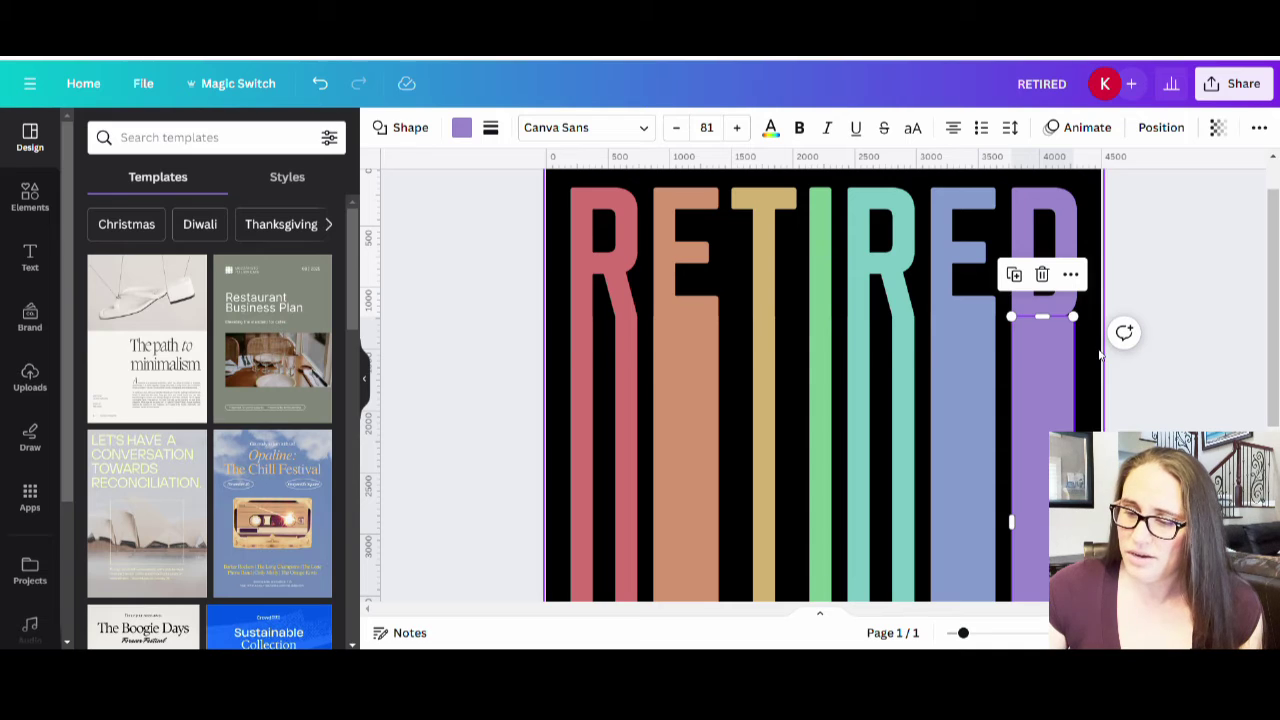
click(1180, 360)
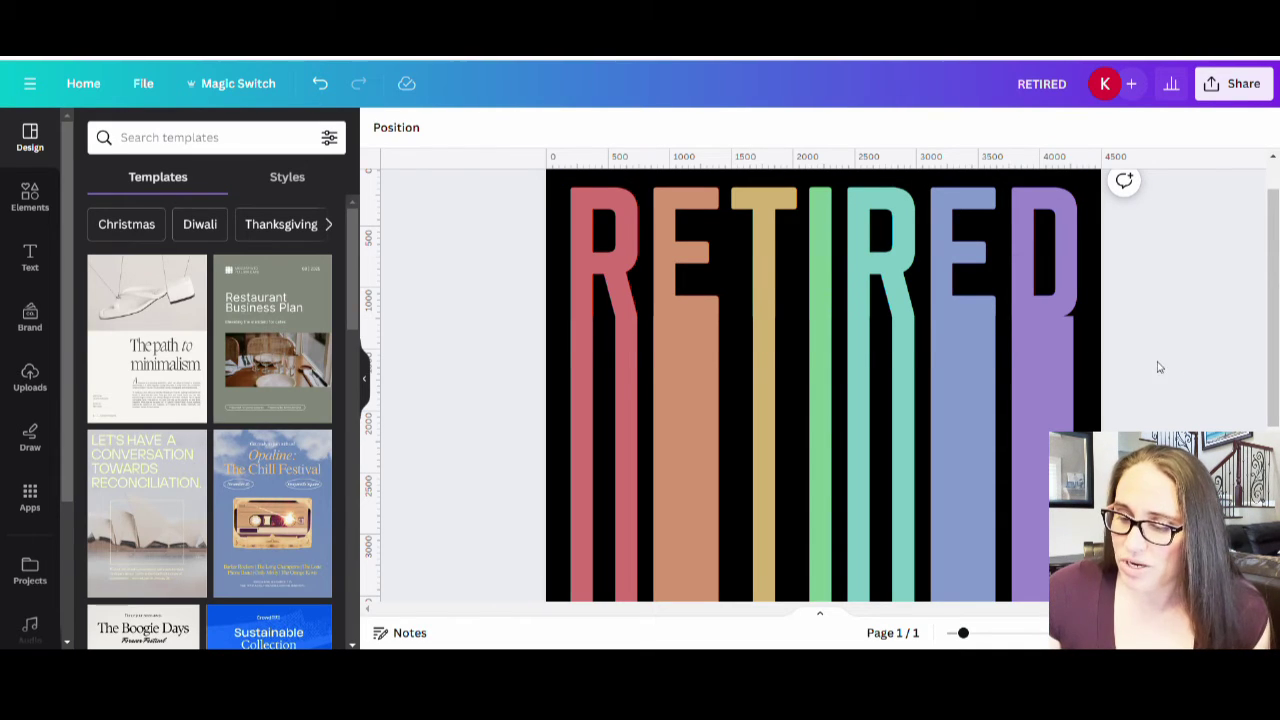
click(1050, 318)
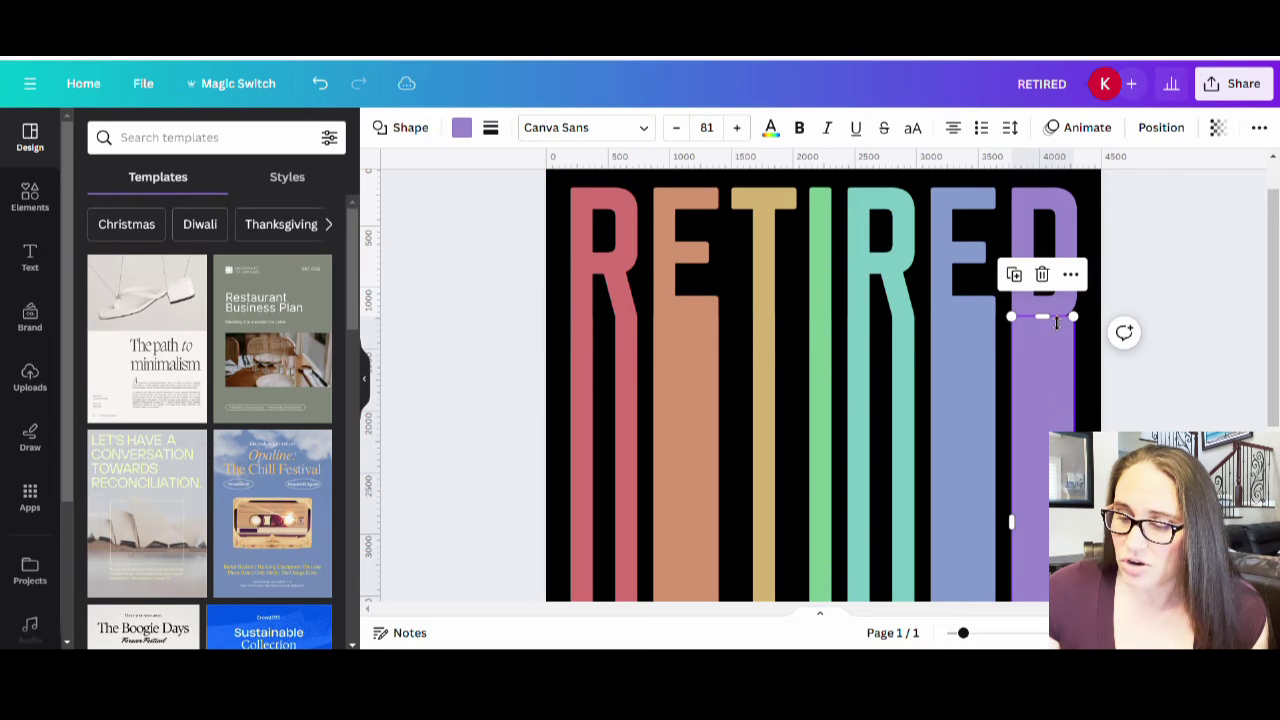
drag(1056, 329, 1056, 320)
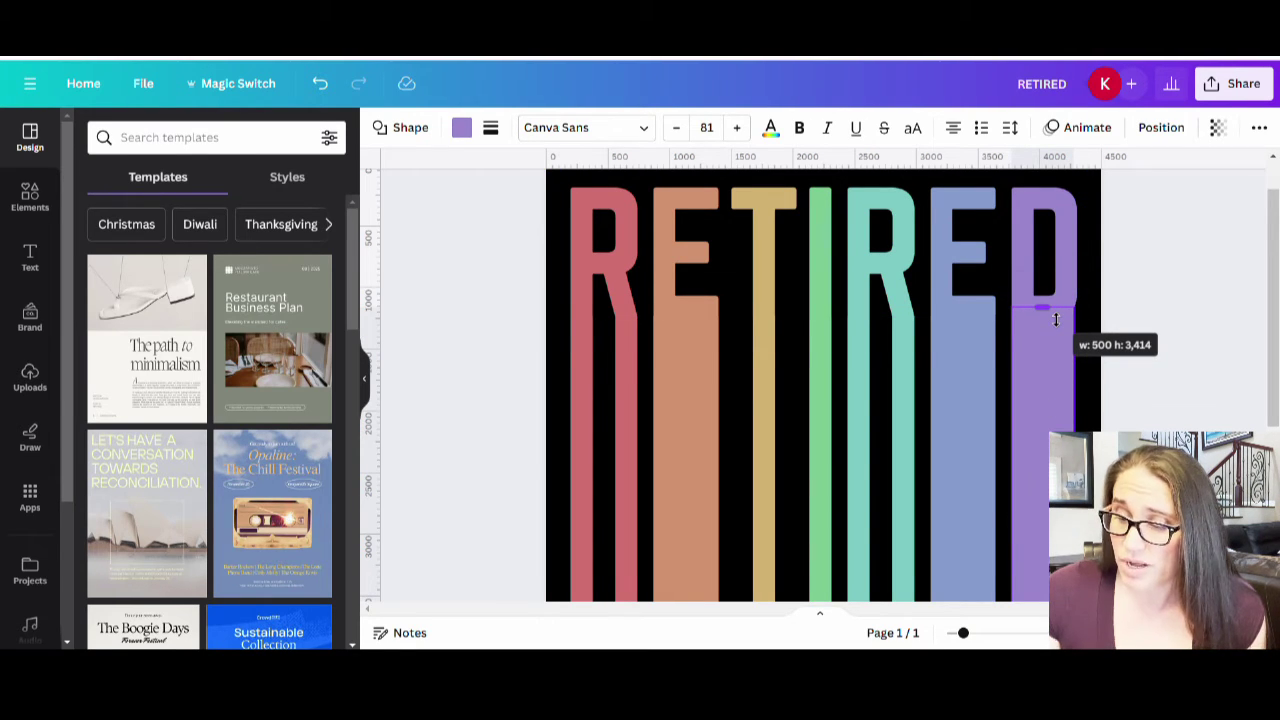
drag(1056, 320, 1056, 318)
click(1210, 311)
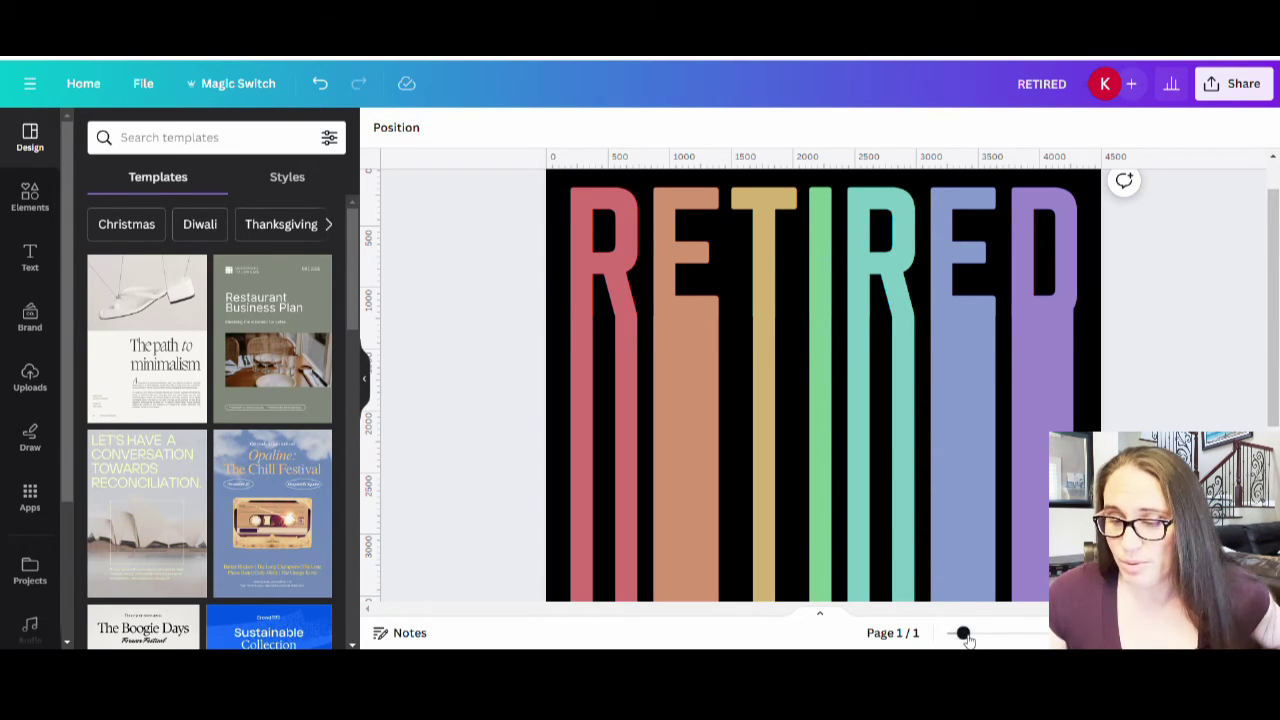
- Marquee-select every RETIRED letter and coloured bar and combine them with Group
drag(963, 634, 946, 633)
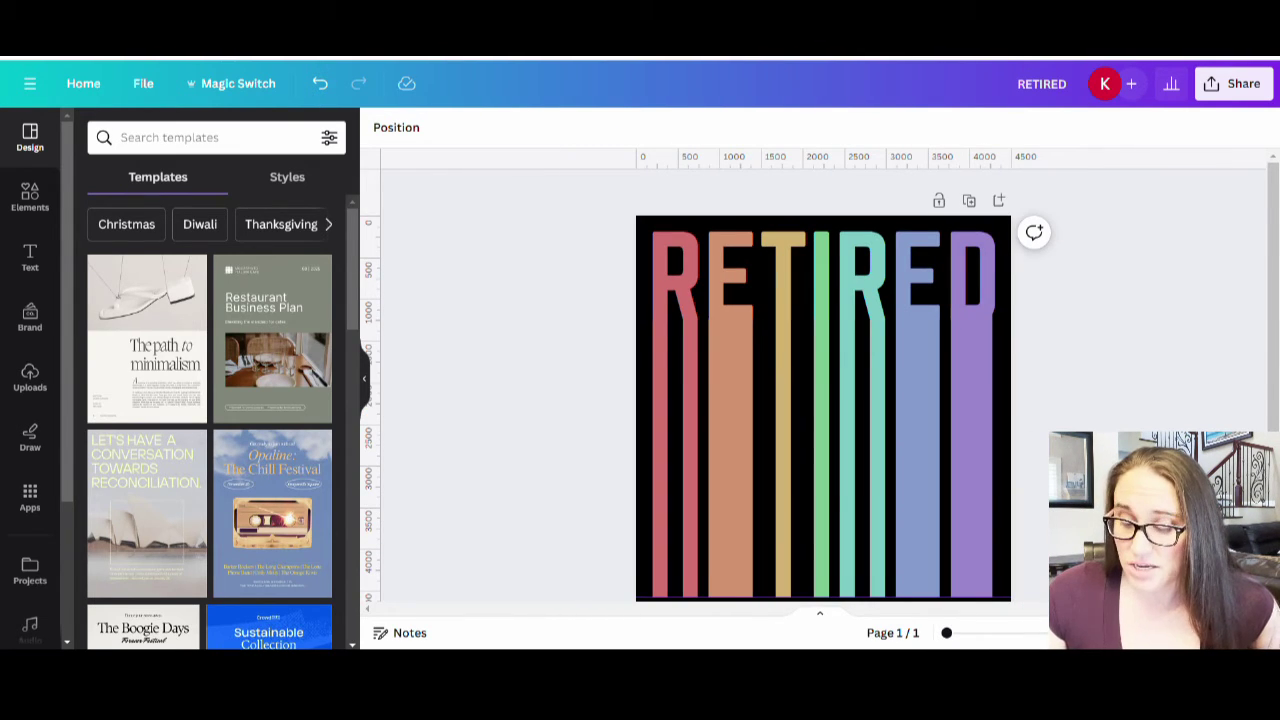
drag(1278, 316, 1277, 357)
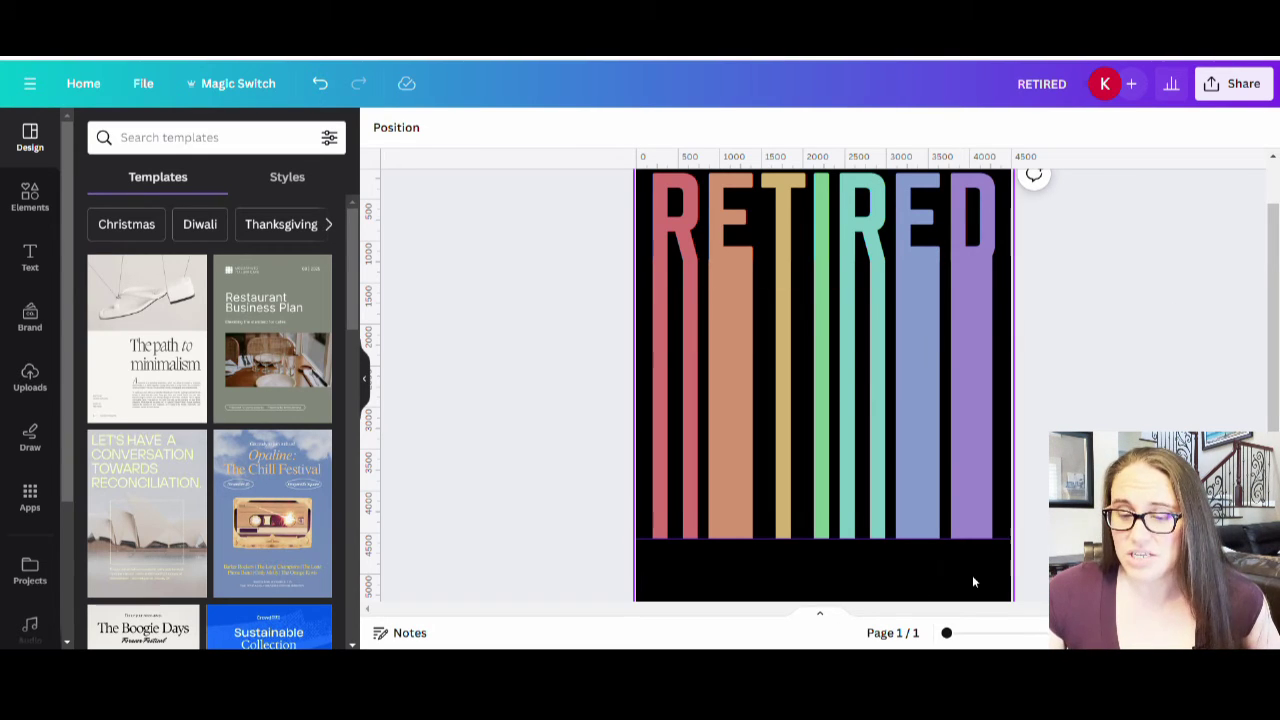
drag(994, 576, 603, 165)
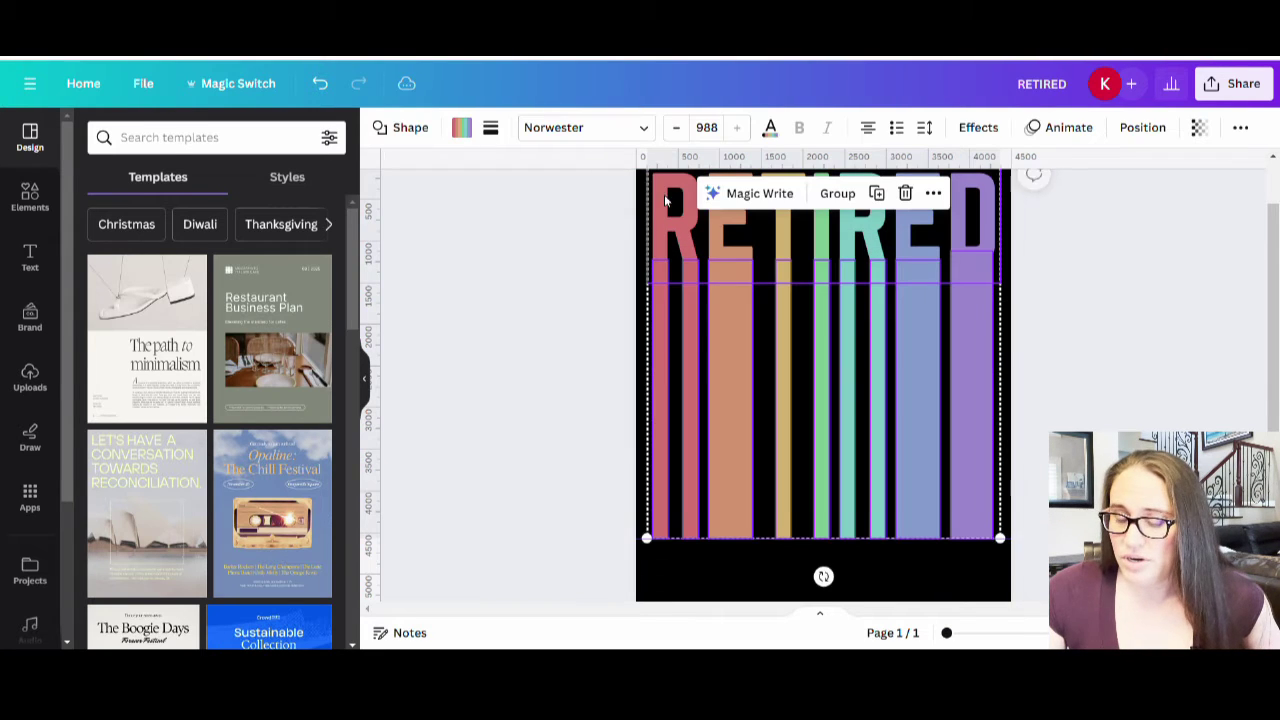
click(837, 193)
click(739, 378)
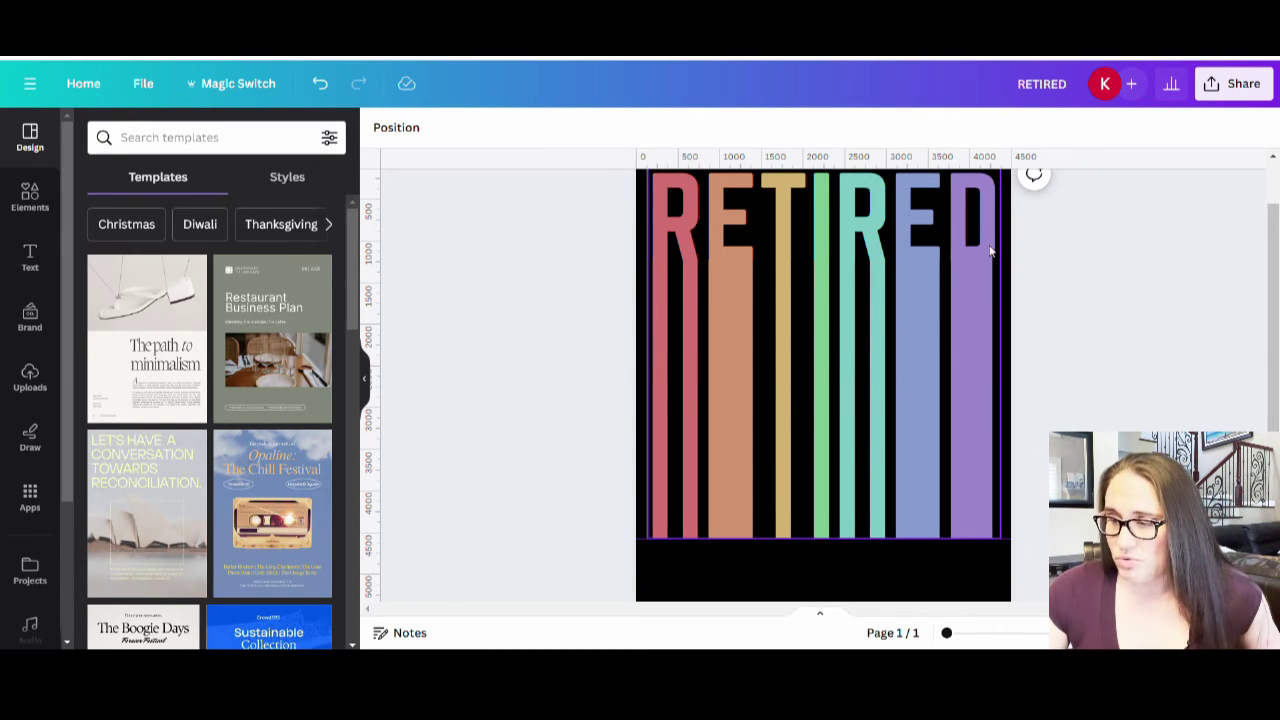
- Add a text box reading 'NOT MY PROBLEM ANYMORE' and enlarge it to size 200
click(859, 585)
key(t)
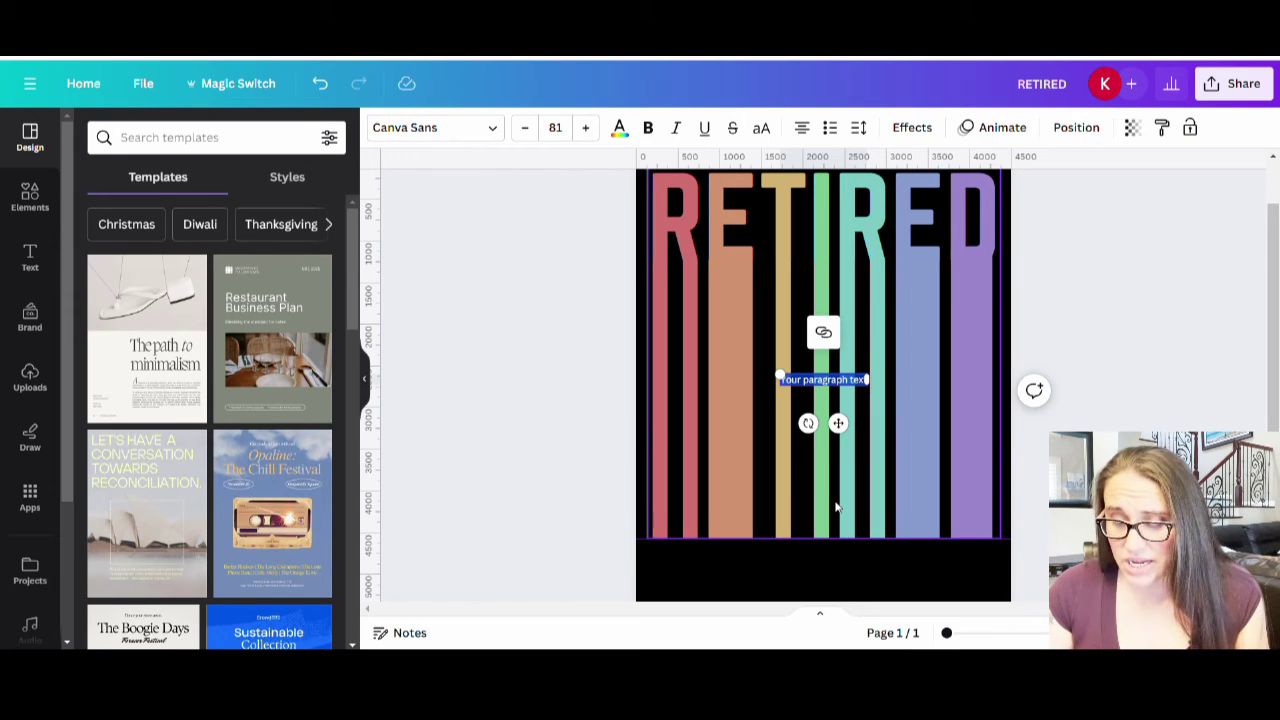
text(No)
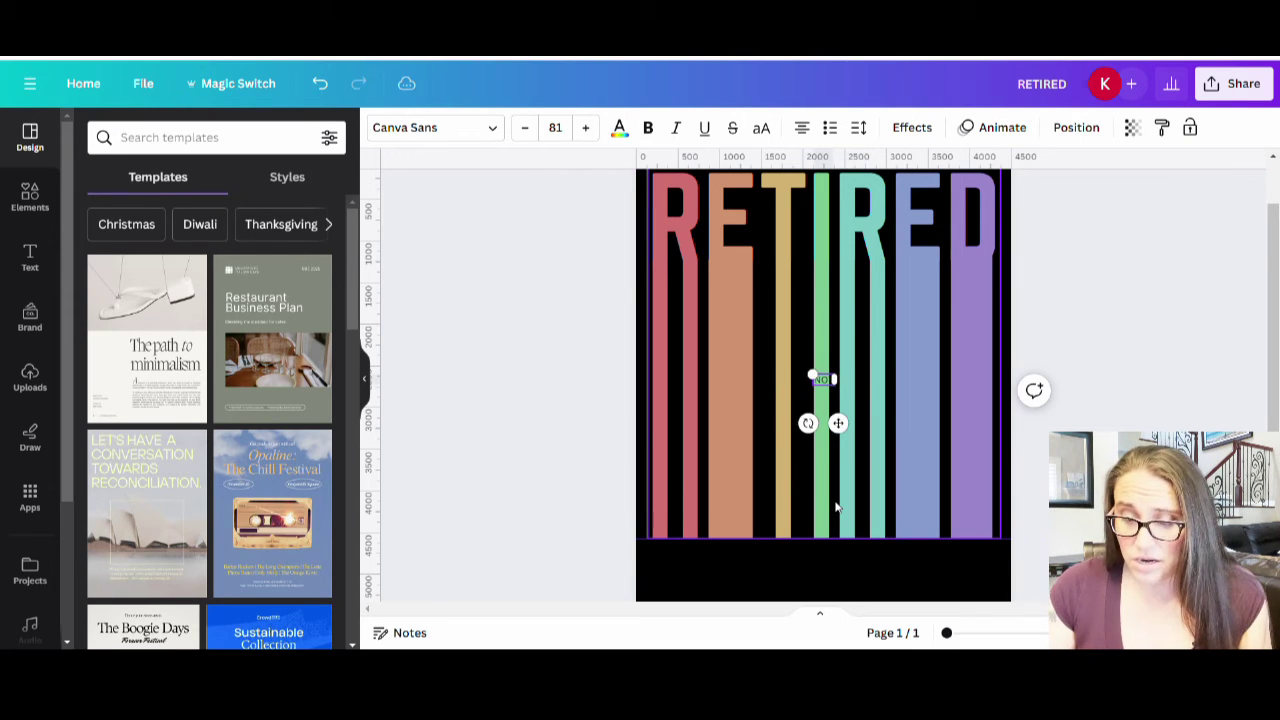
text( m)
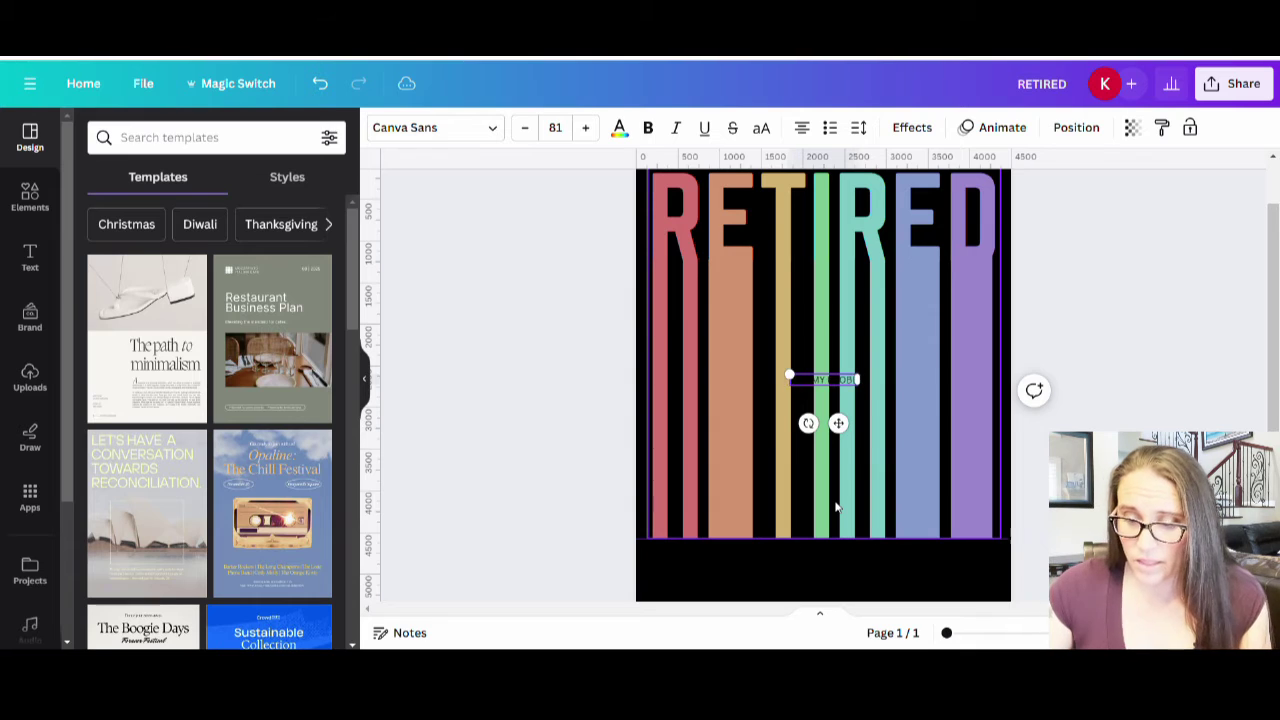
text(y problem anym)
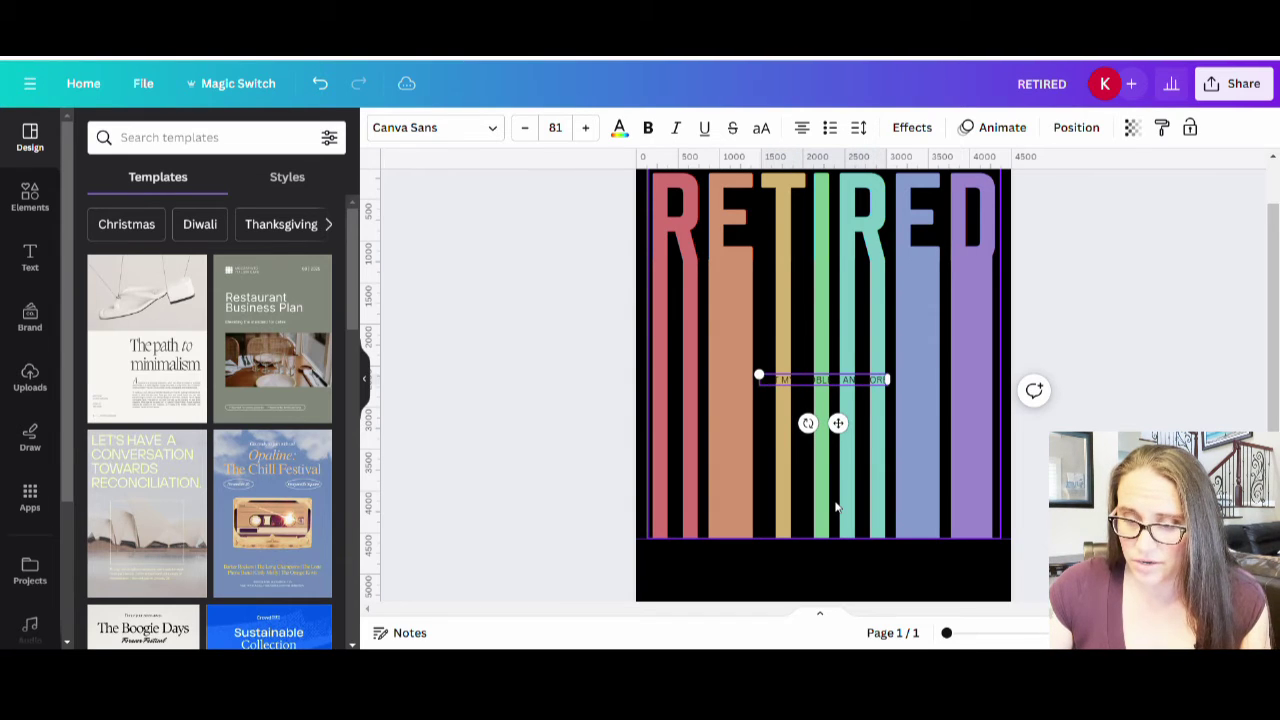
click(951, 443)
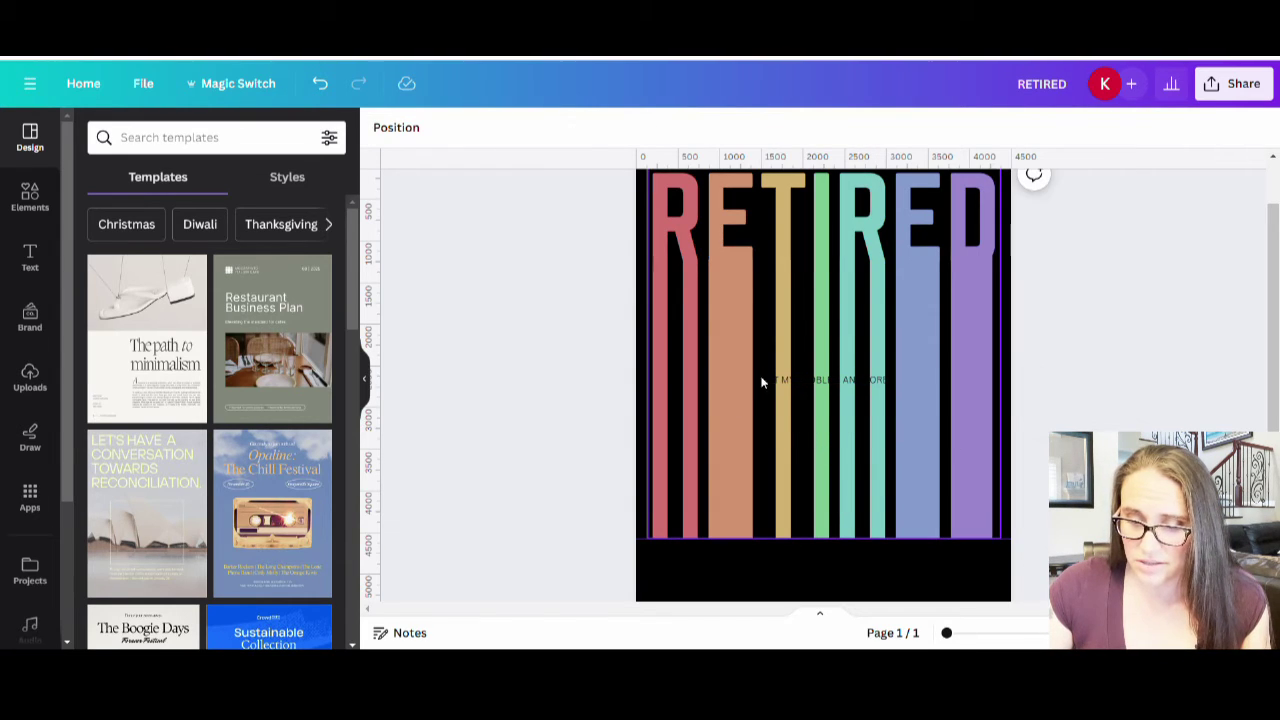
click(803, 381)
drag(760, 374, 656, 365)
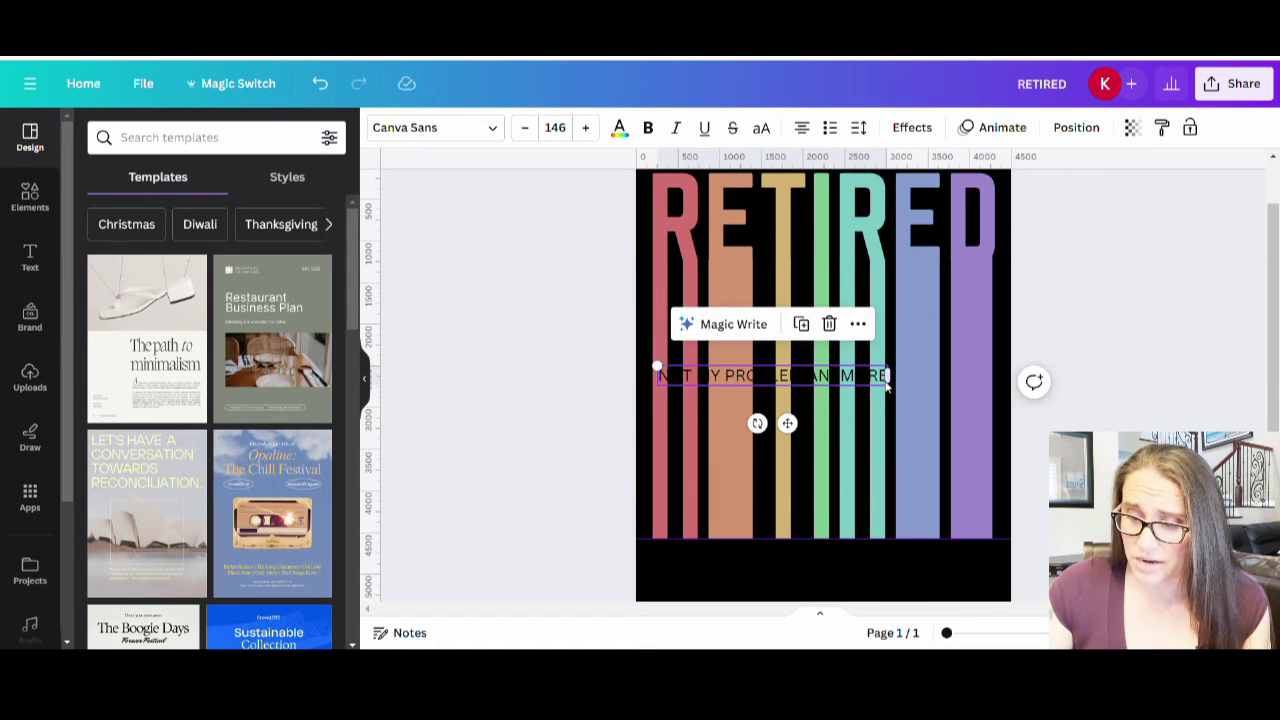
drag(894, 392, 982, 458)
click(1125, 333)
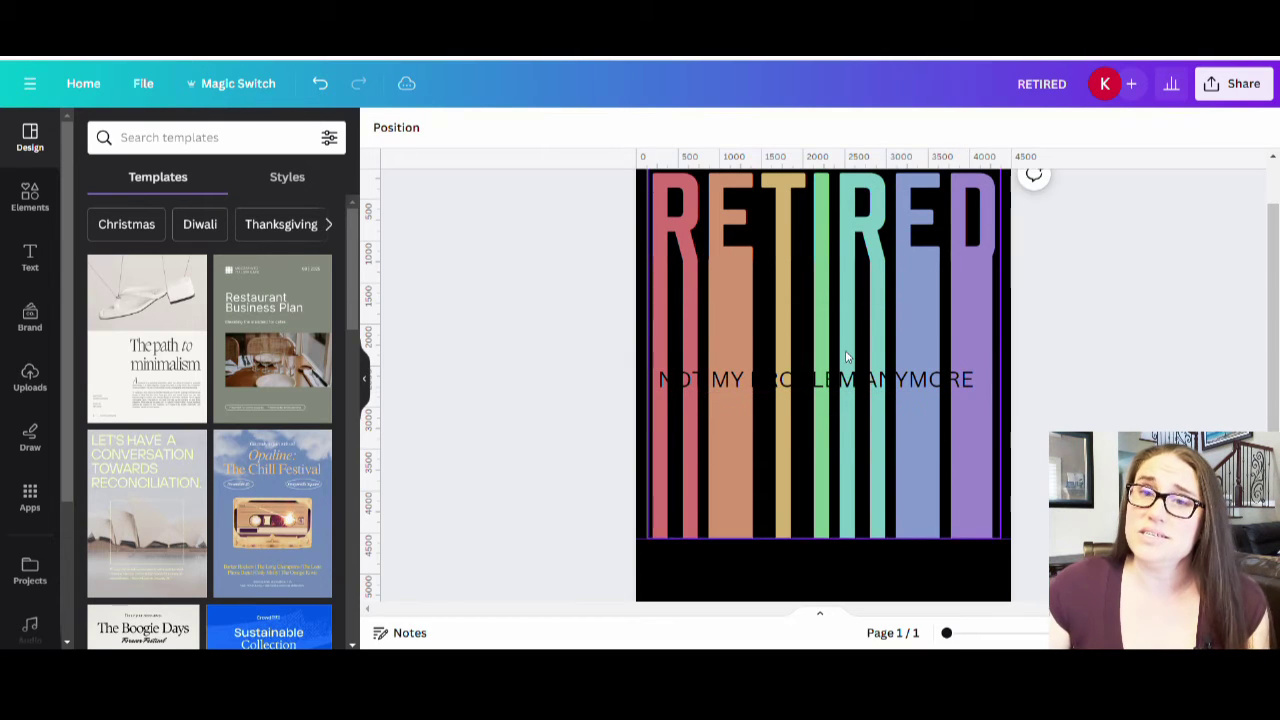
click(830, 380)
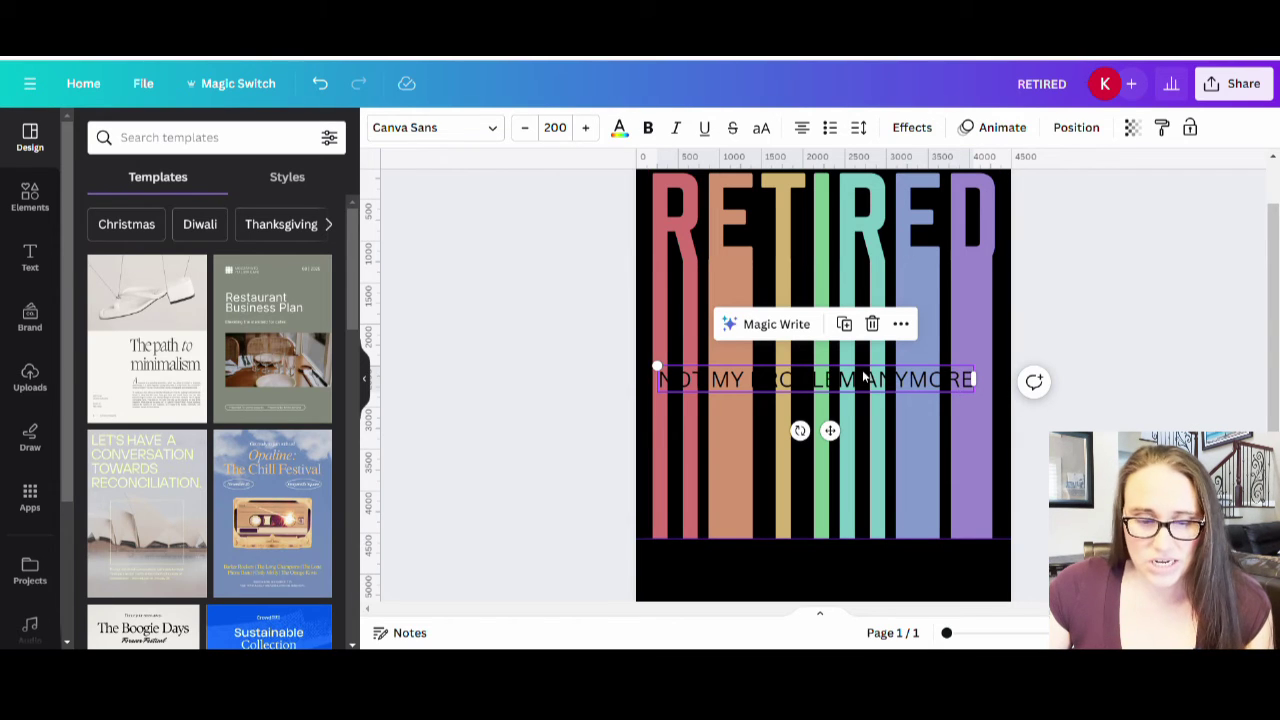
- Recolour the slogan pale gold #D4C29A and move it near the bottom of the page
click(619, 128)
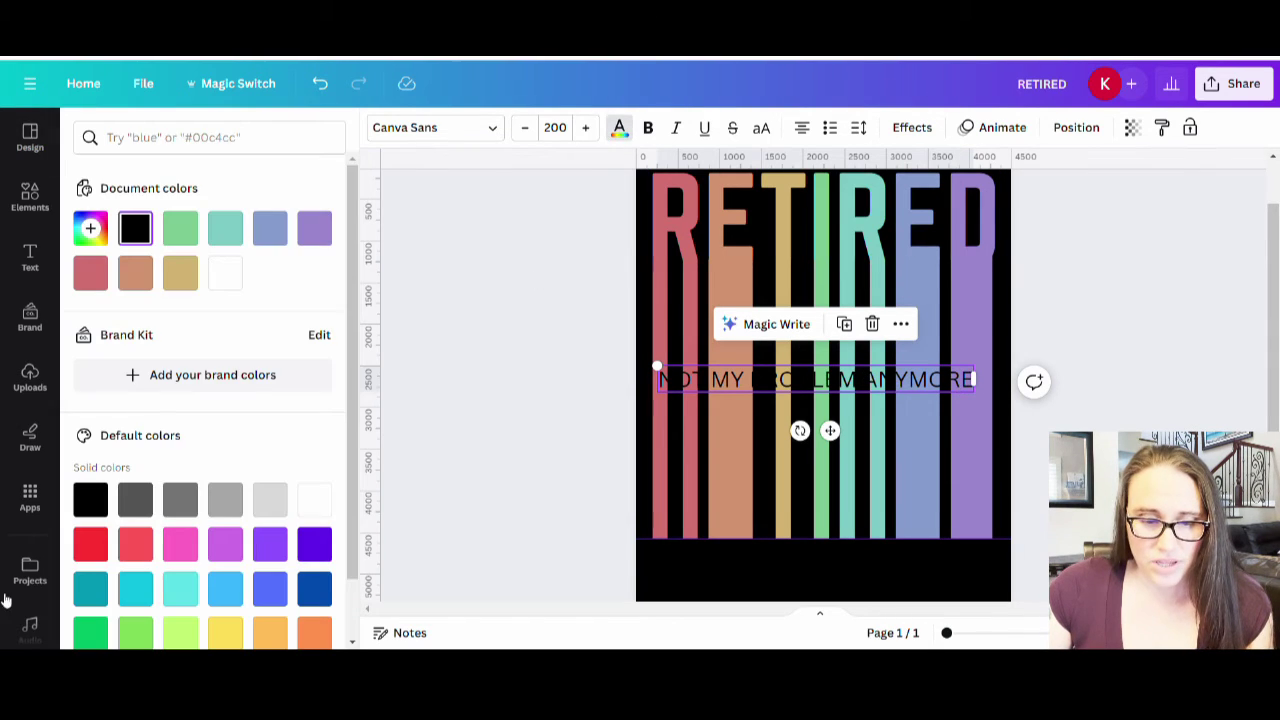
click(180, 274)
click(90, 229)
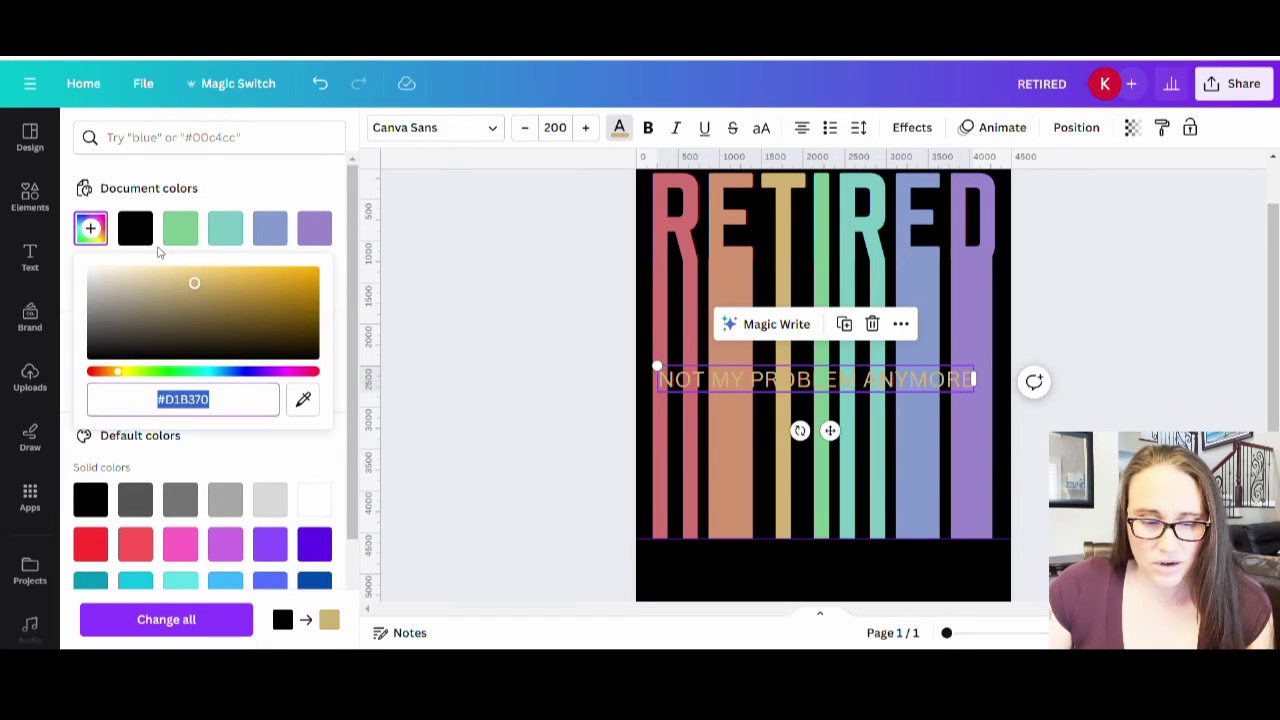
drag(180, 287, 150, 285)
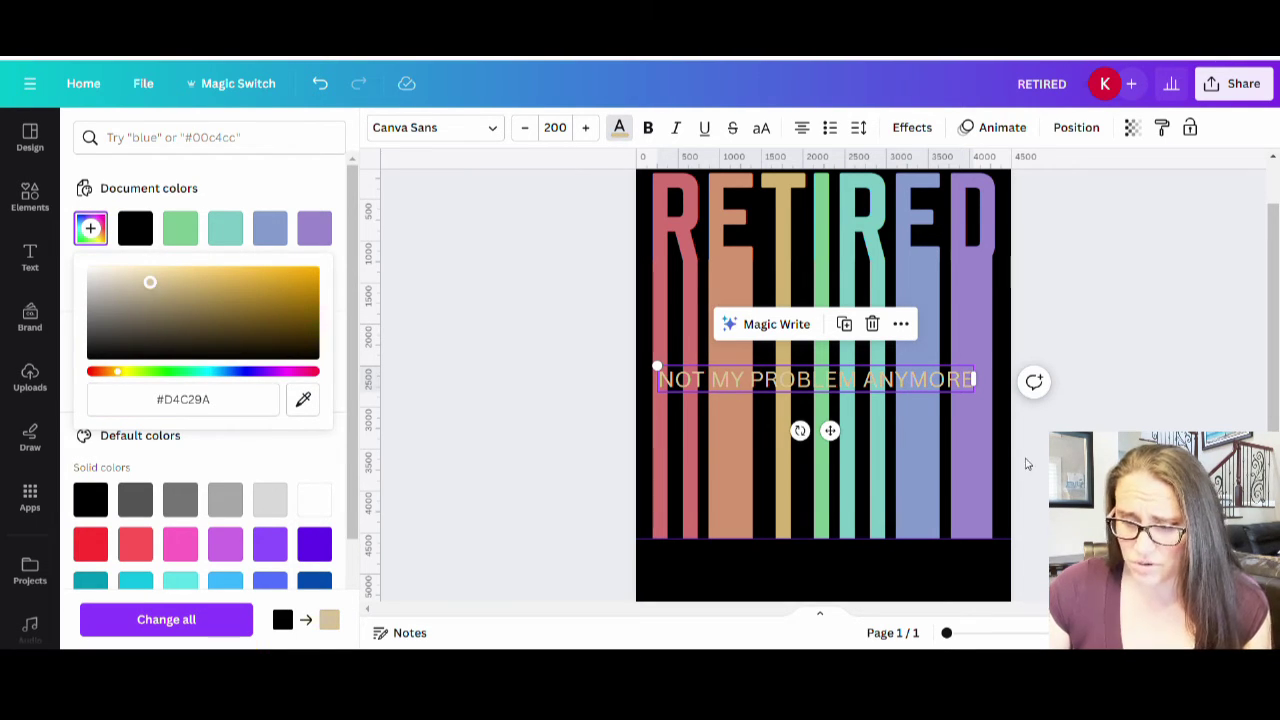
click(915, 410)
drag(897, 379, 887, 566)
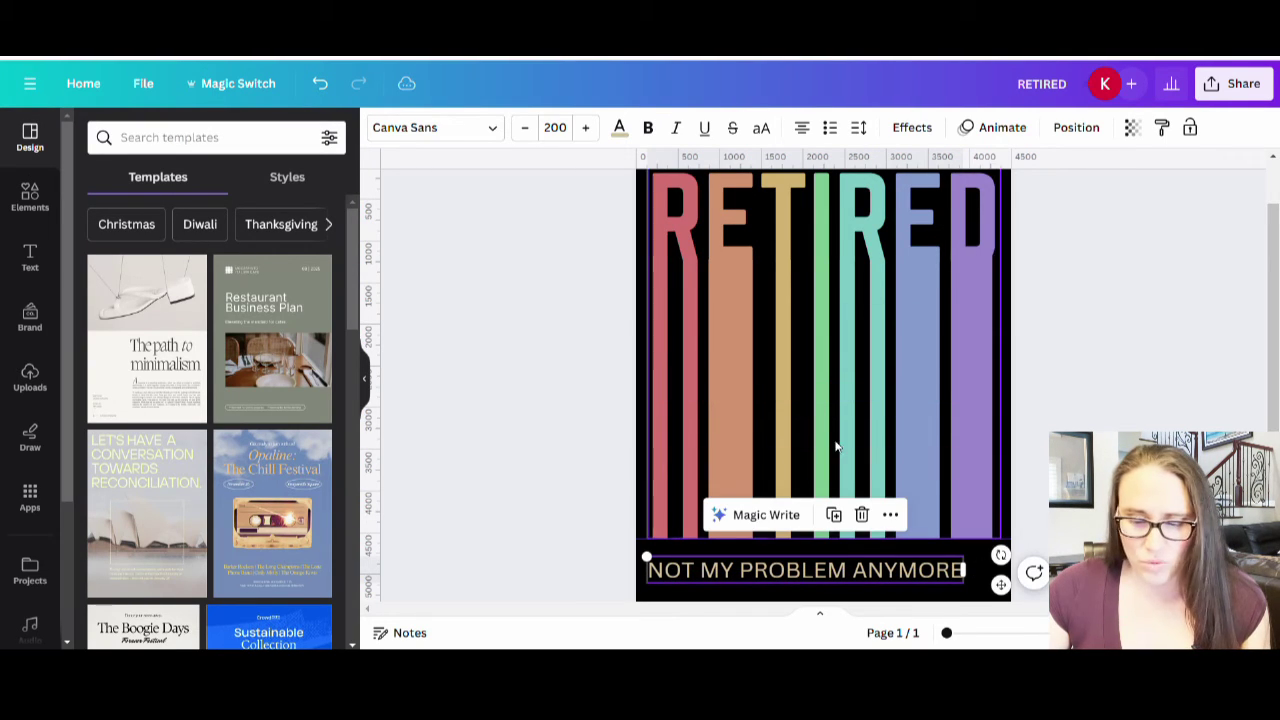
- Switch the slogan to Norwester and enlarge it to size 290, nearly edge to edge
click(459, 130)
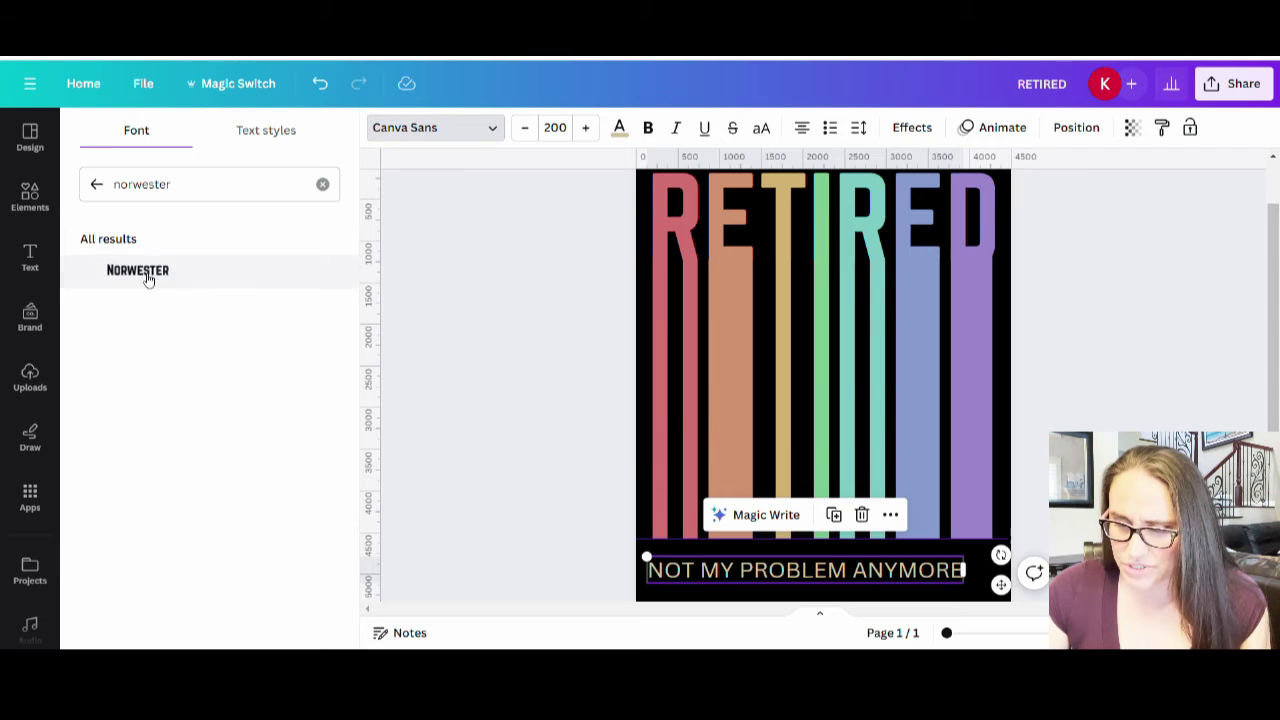
click(140, 271)
scroll(1029, 311, down, 2)
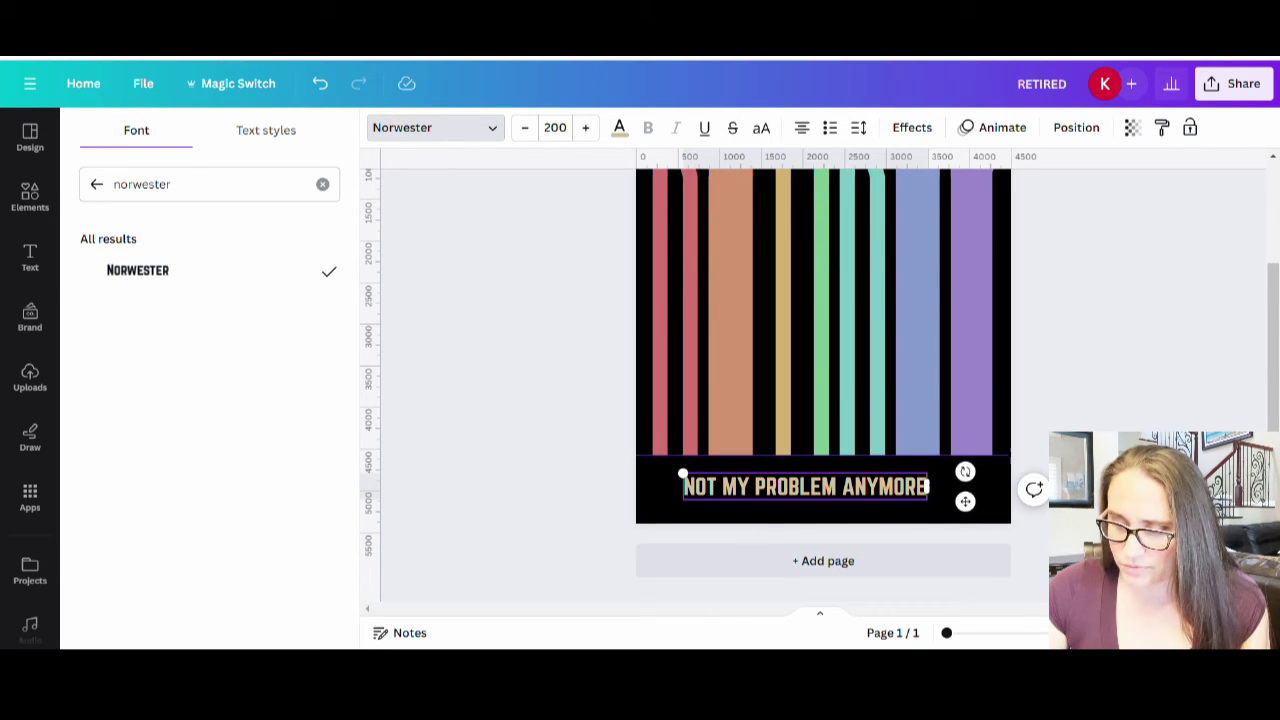
drag(938, 484, 1000, 467)
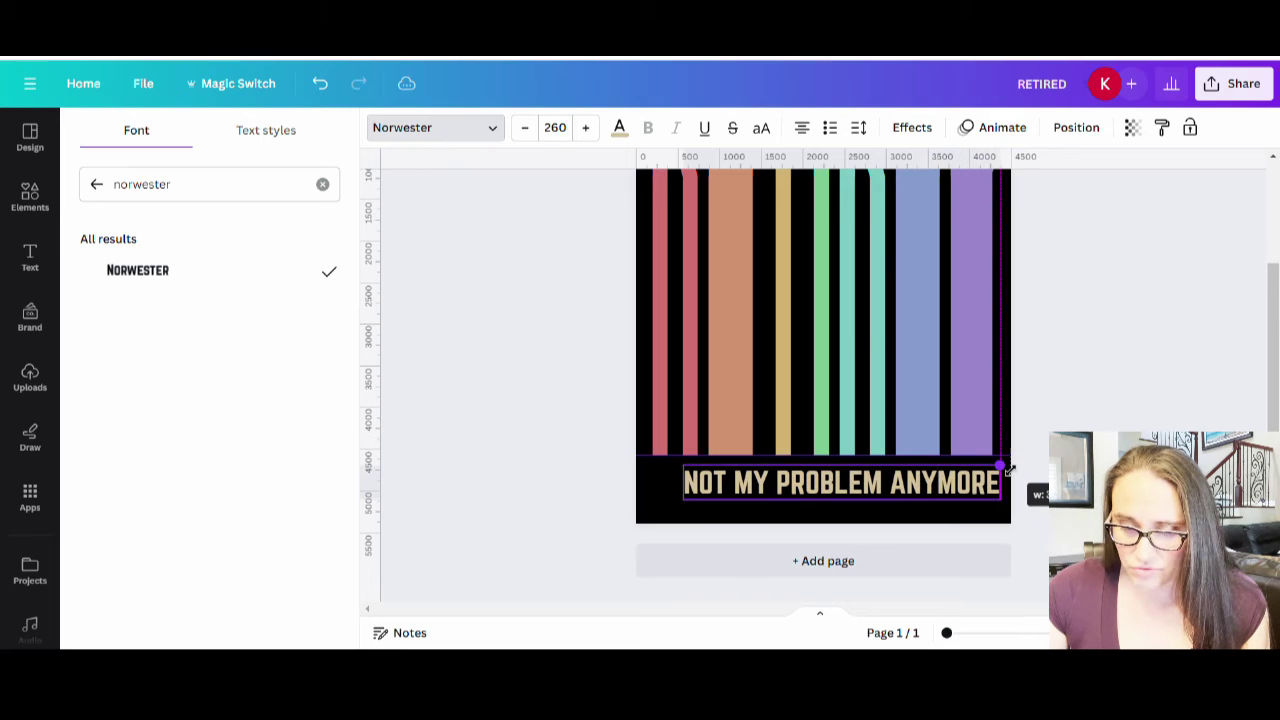
drag(683, 500, 648, 506)
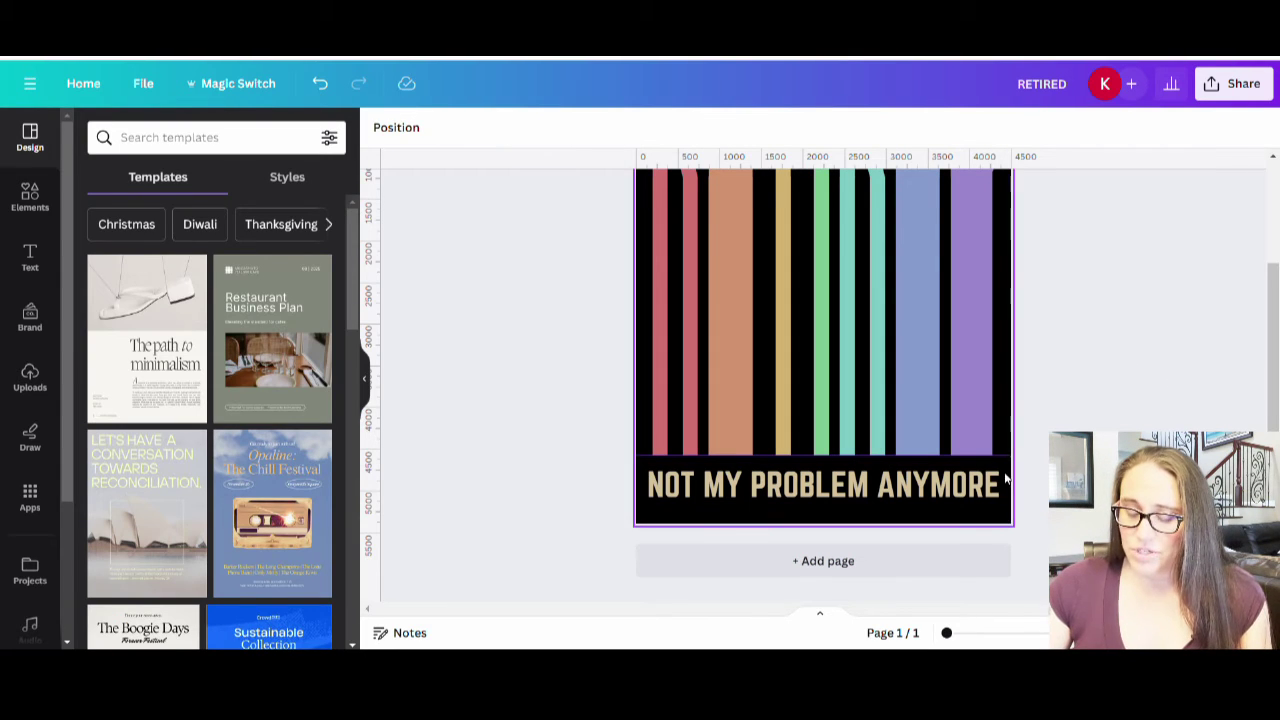
click(1080, 424)
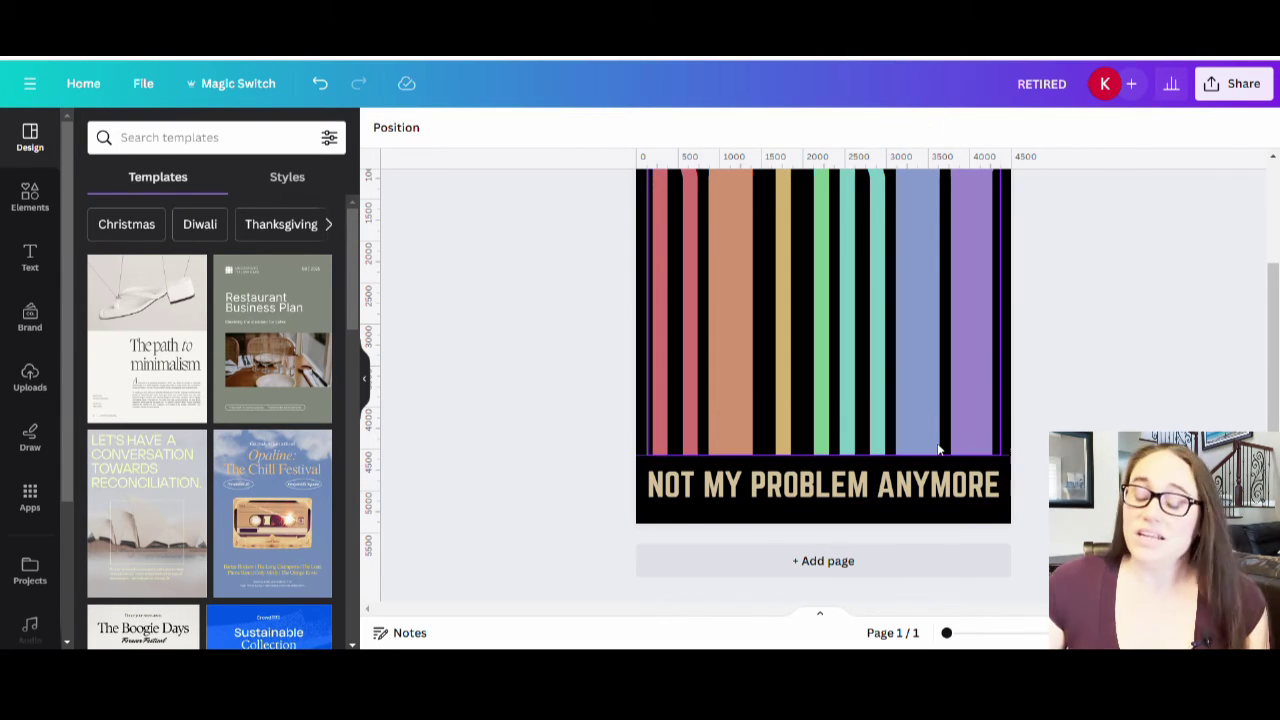
scroll(1111, 409, up, 1)
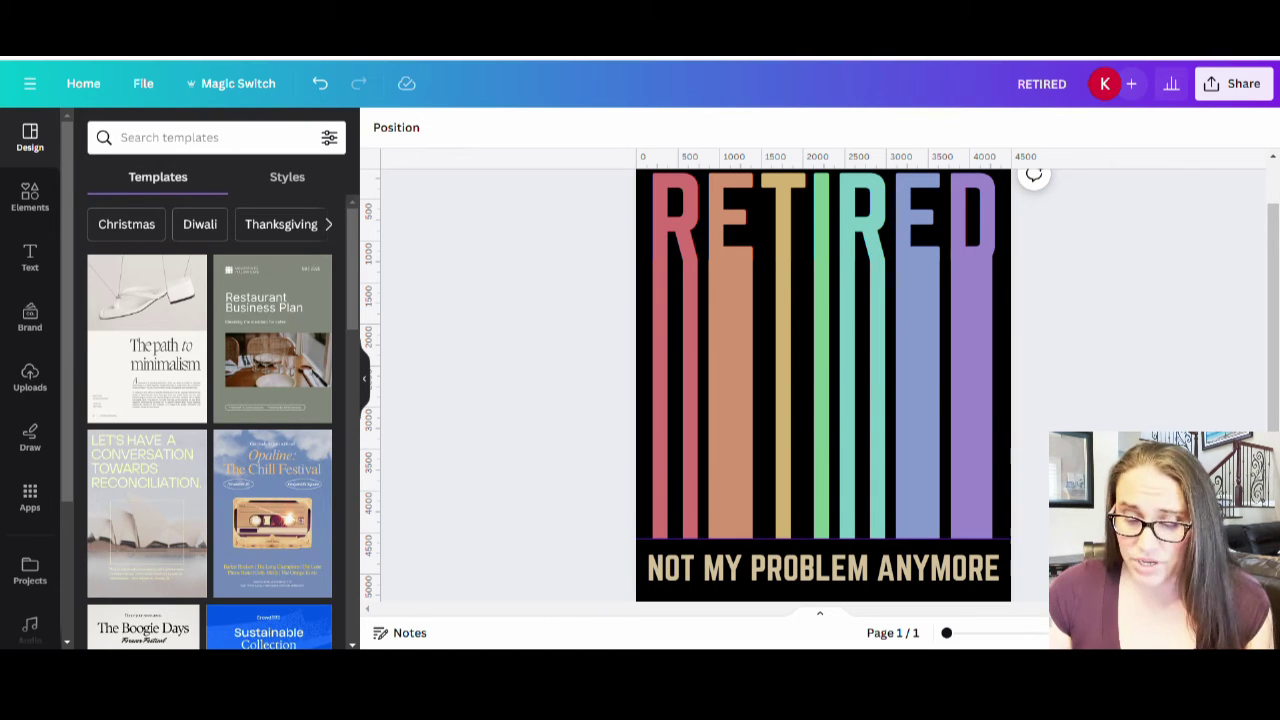
- Add a '2024' text at size 502 in pale cream and drag it right over the bars
key(t)
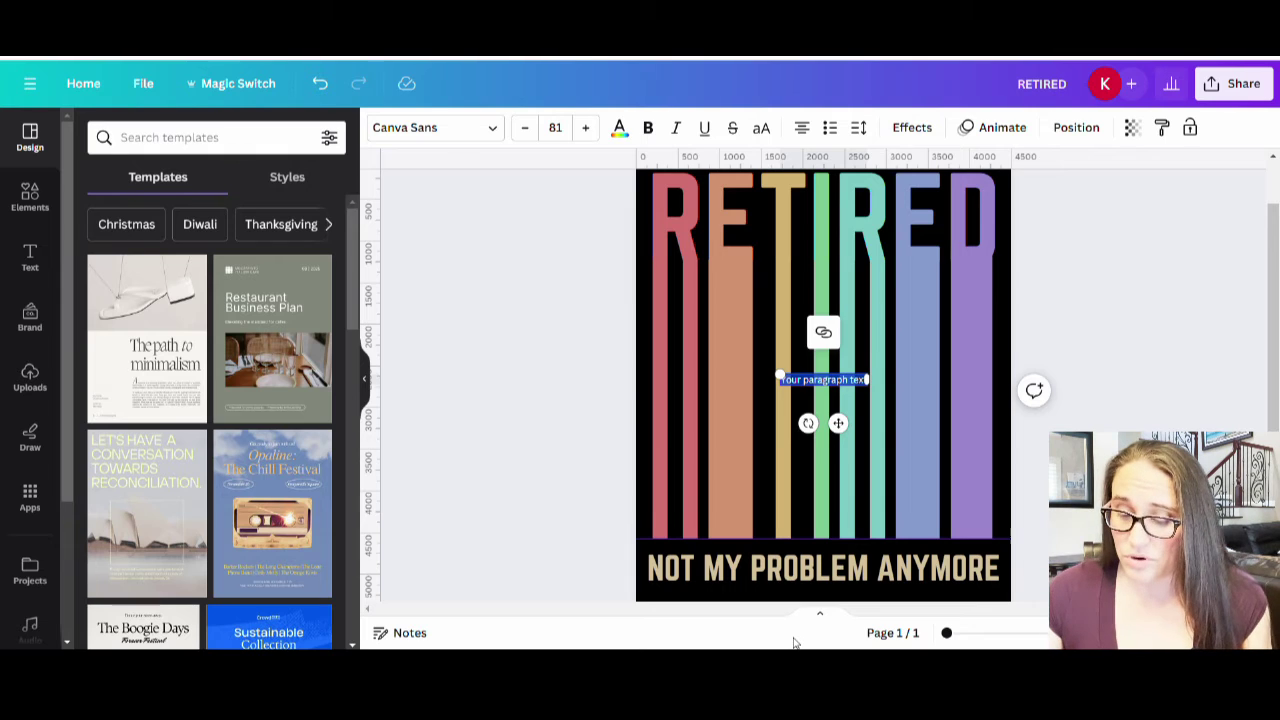
text(2023)
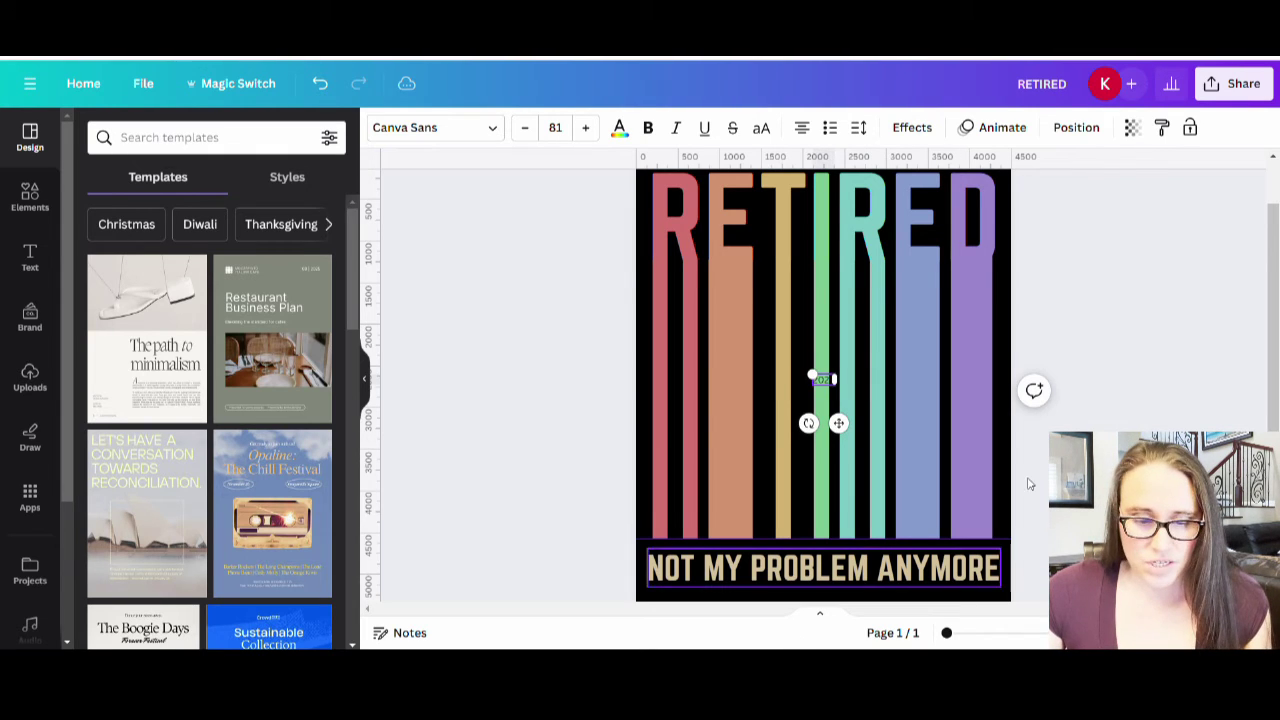
click(619, 129)
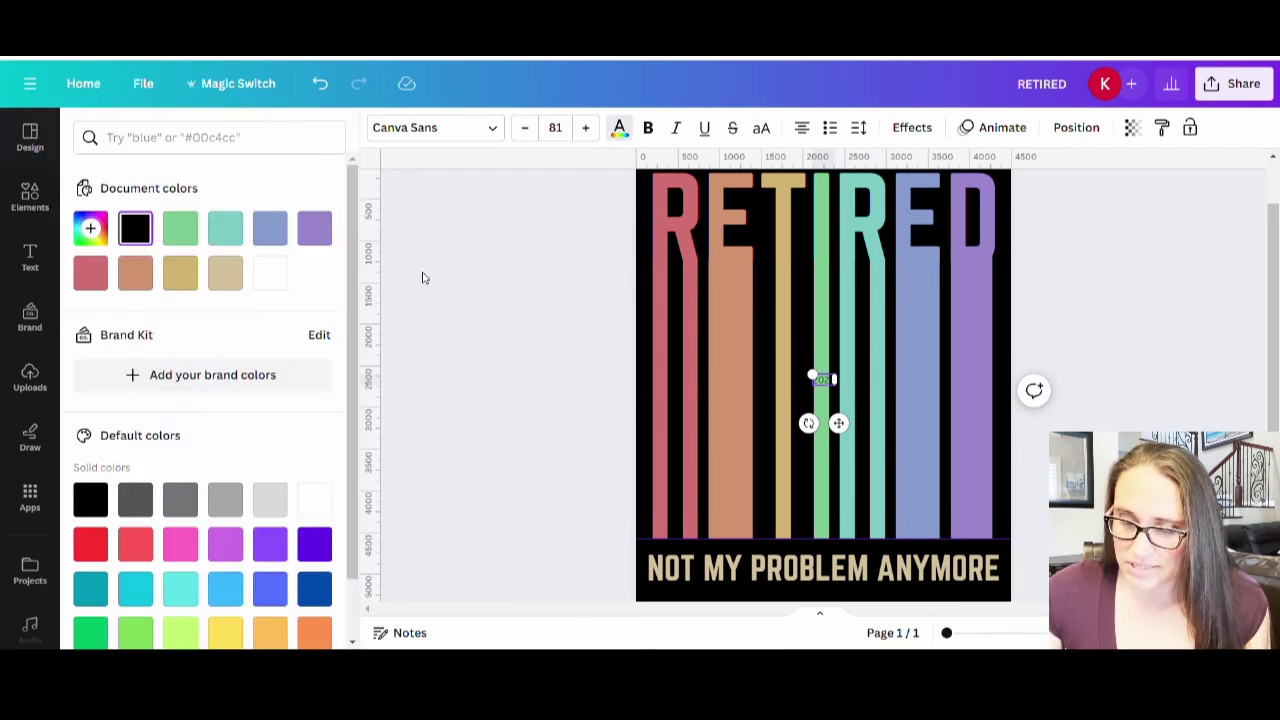
click(225, 272)
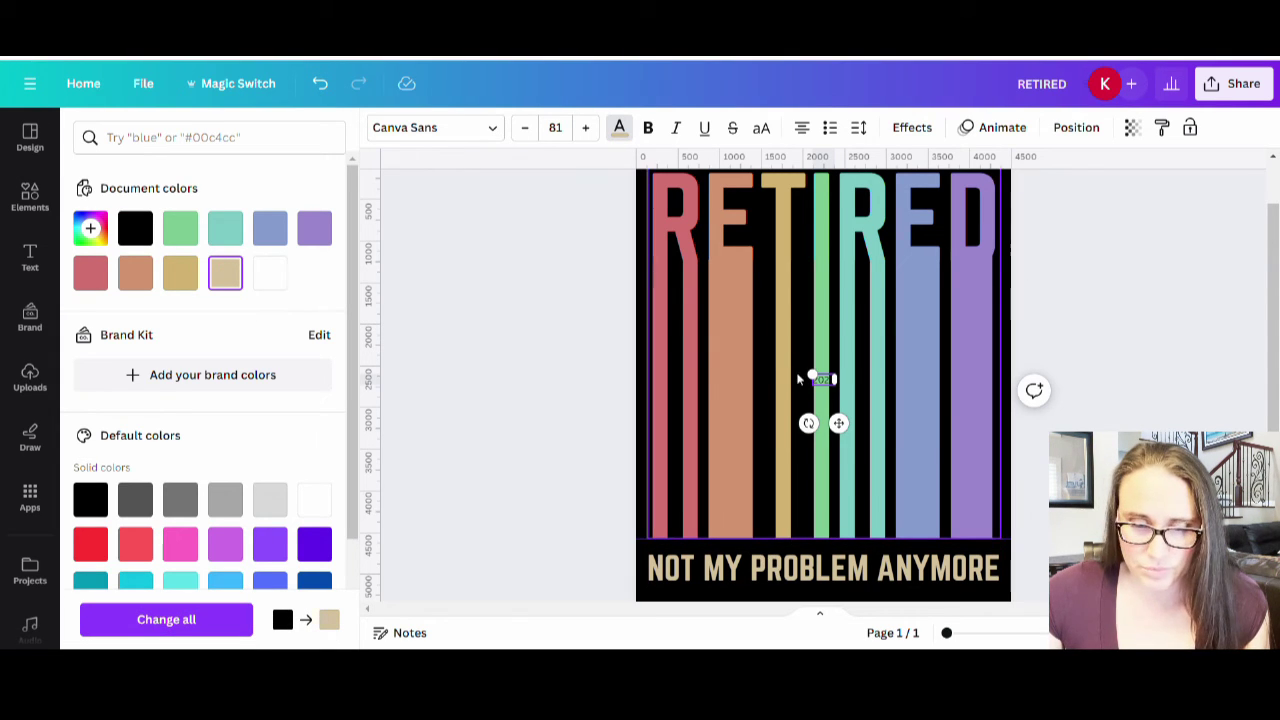
drag(813, 375, 693, 328)
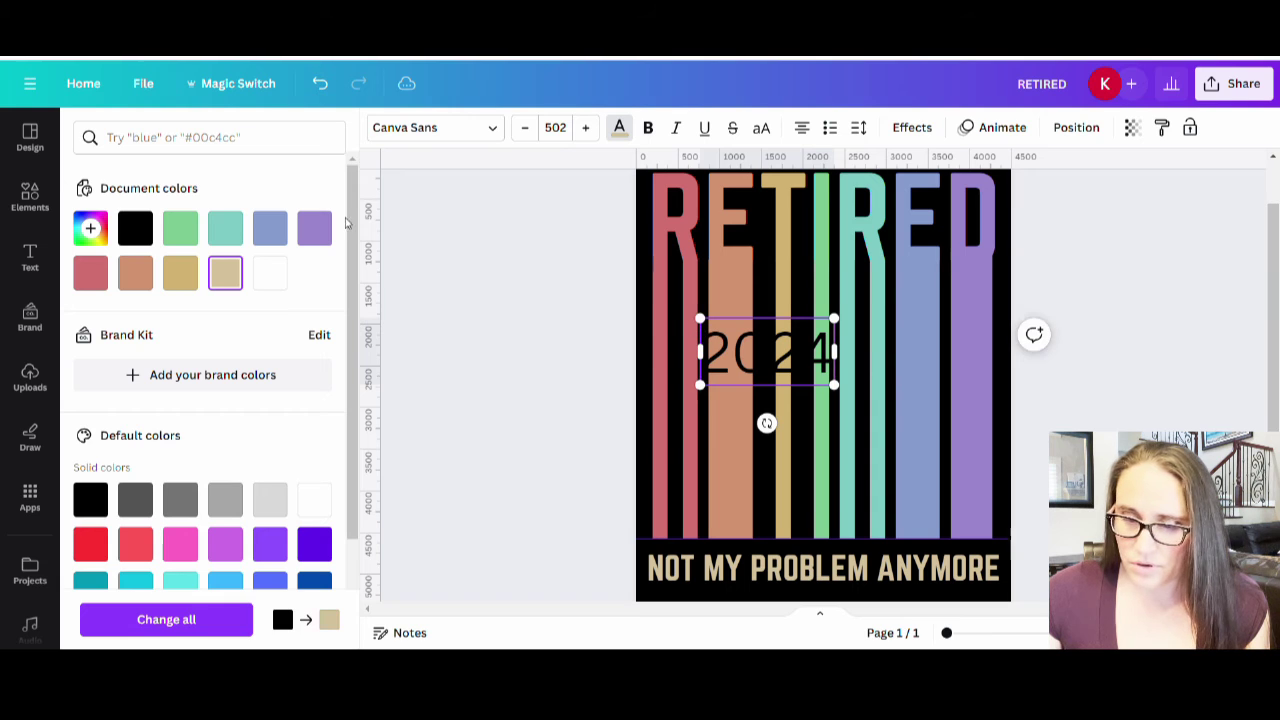
click(393, 310)
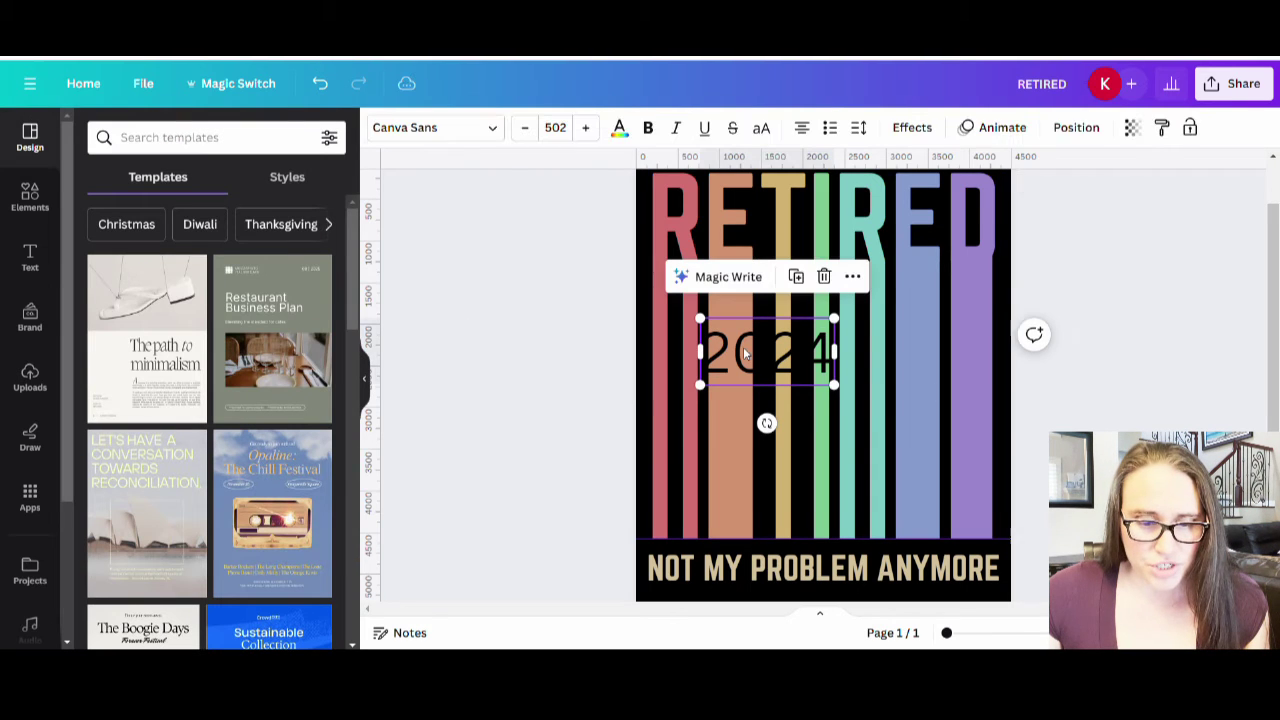
click(619, 127)
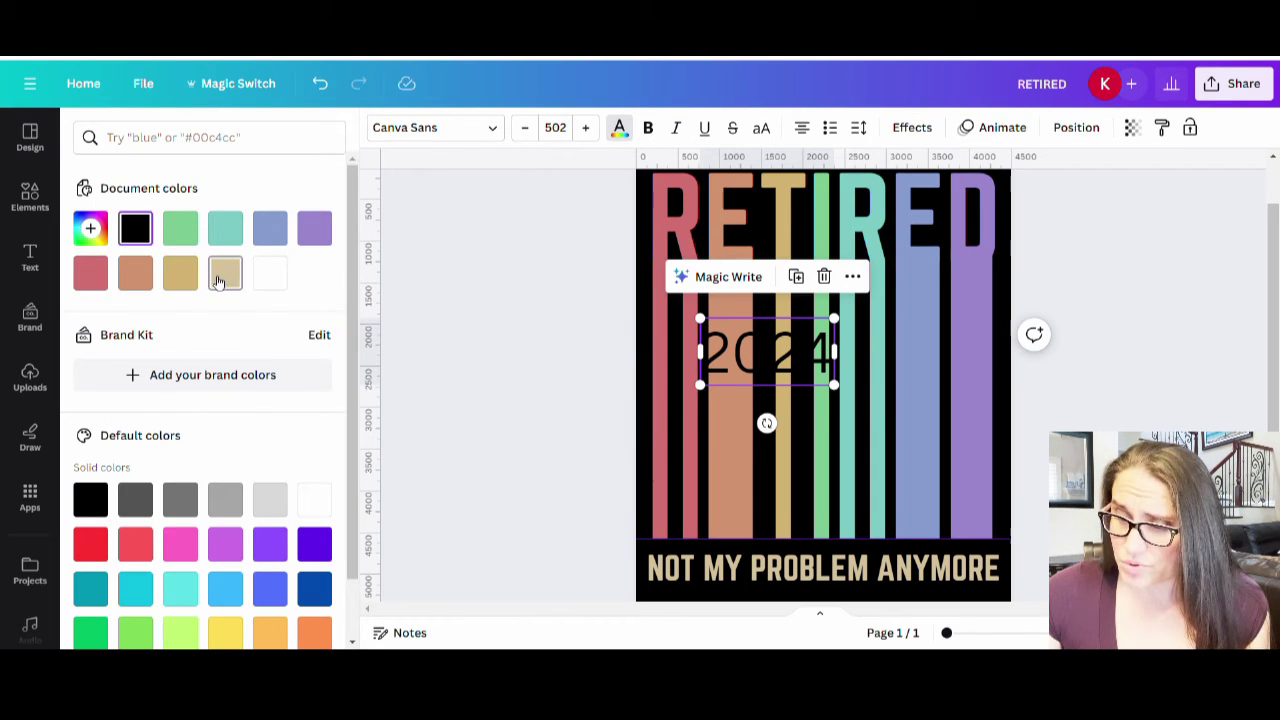
click(218, 282)
click(483, 340)
drag(787, 340, 935, 340)
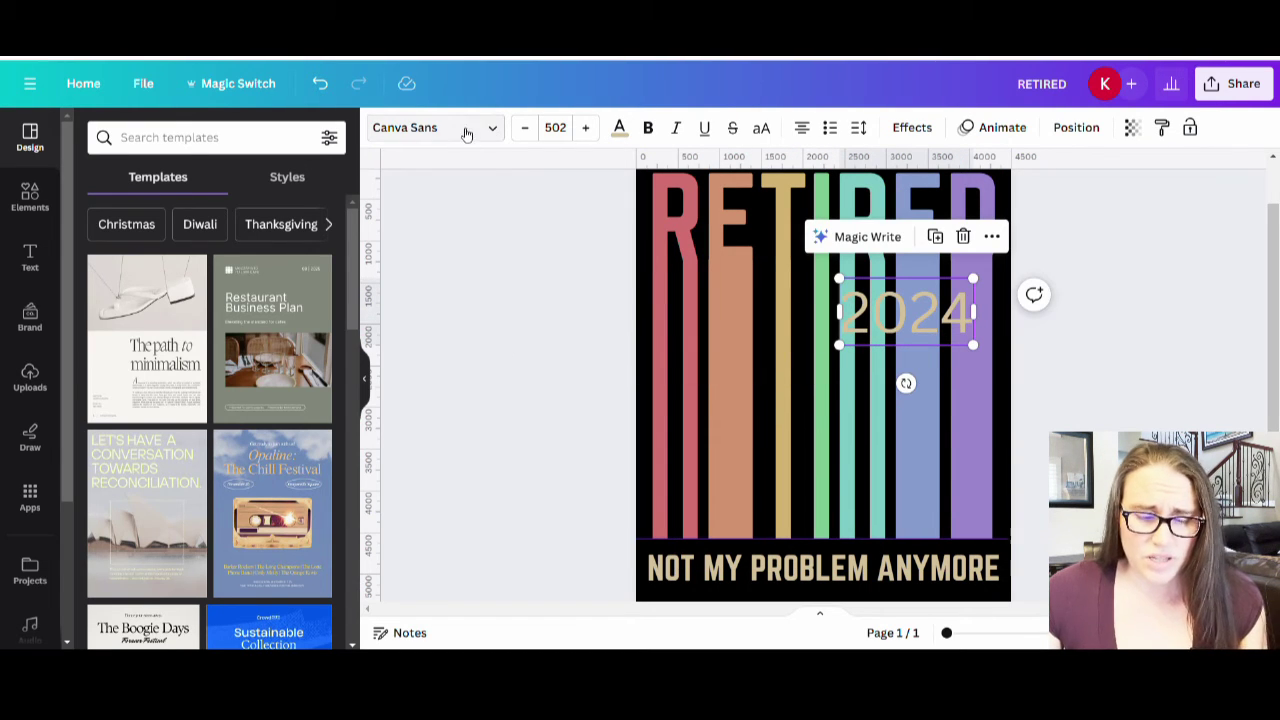
- Set the 2024 text in the Groovy Script Regular font
click(466, 128)
drag(243, 200, 97, 184)
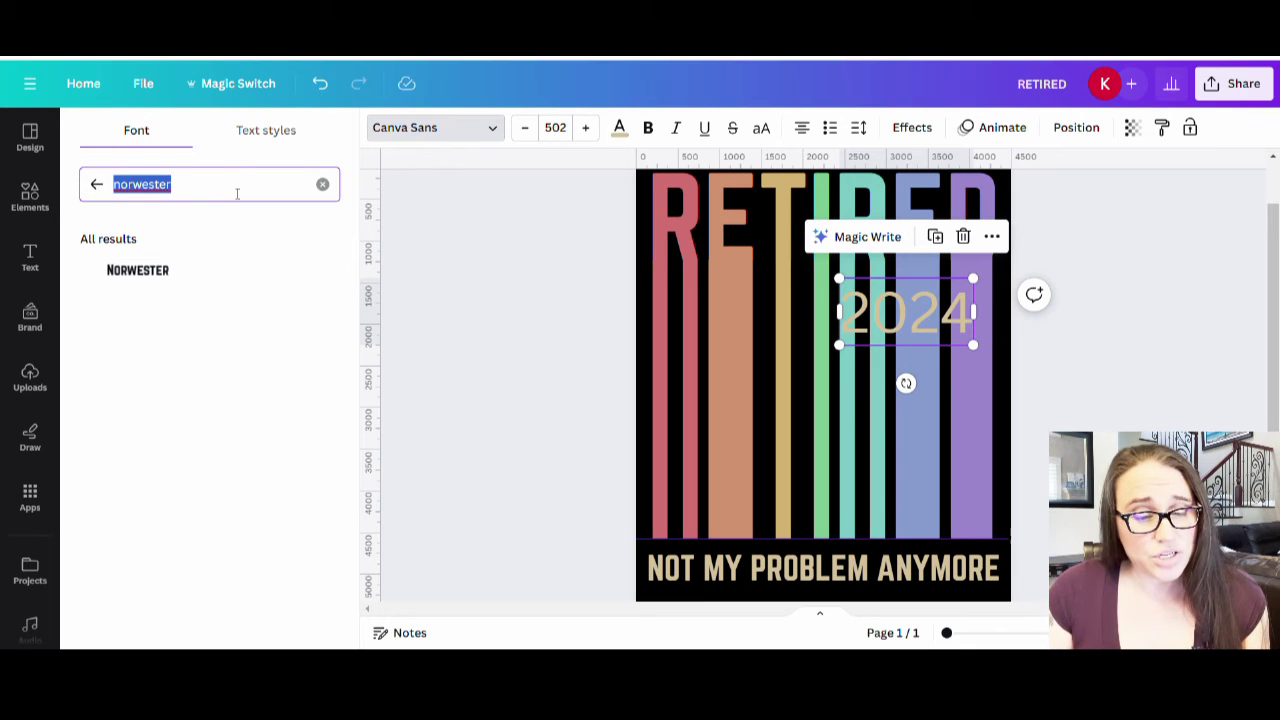
text(g)
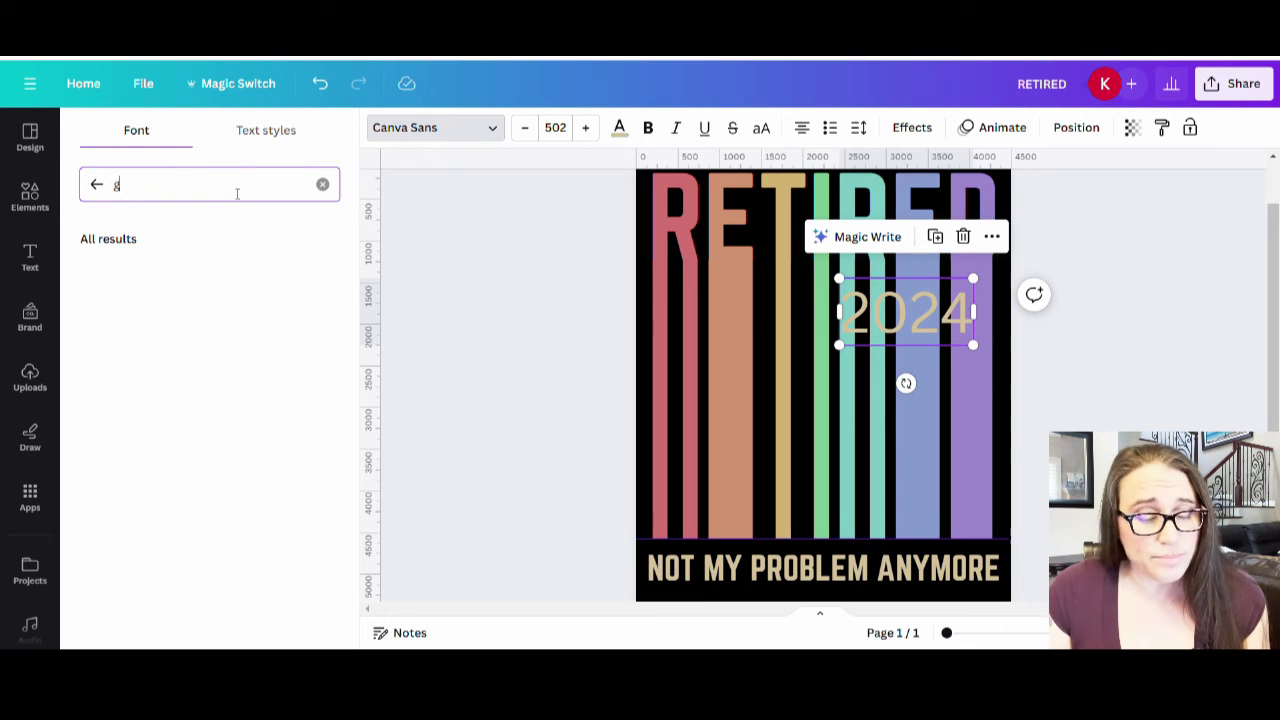
text(roovy s)
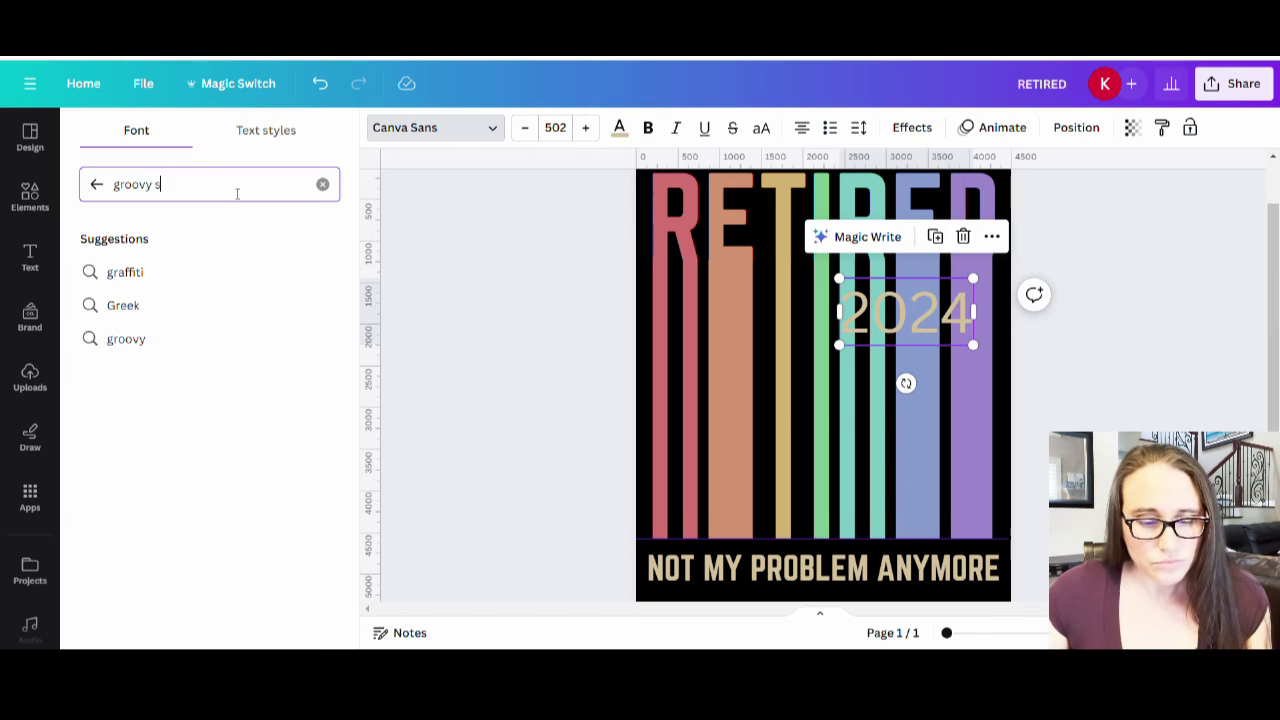
text(cript)
key(Return)
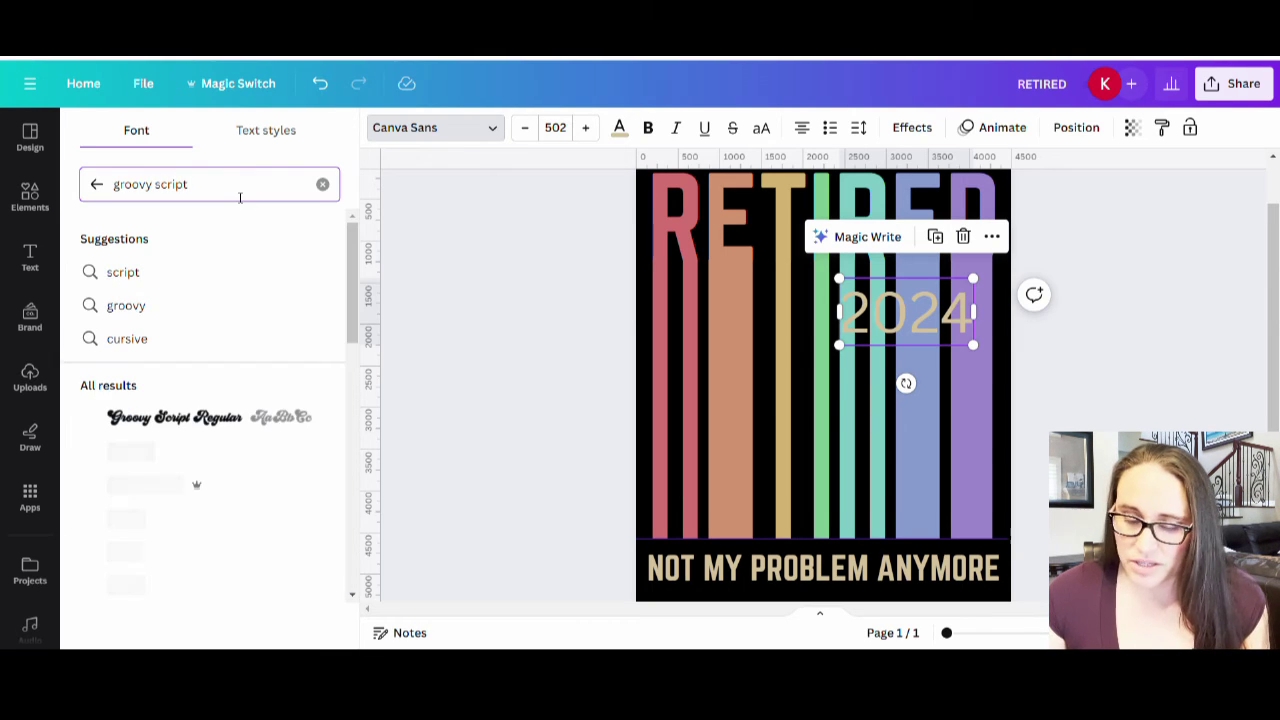
click(200, 420)
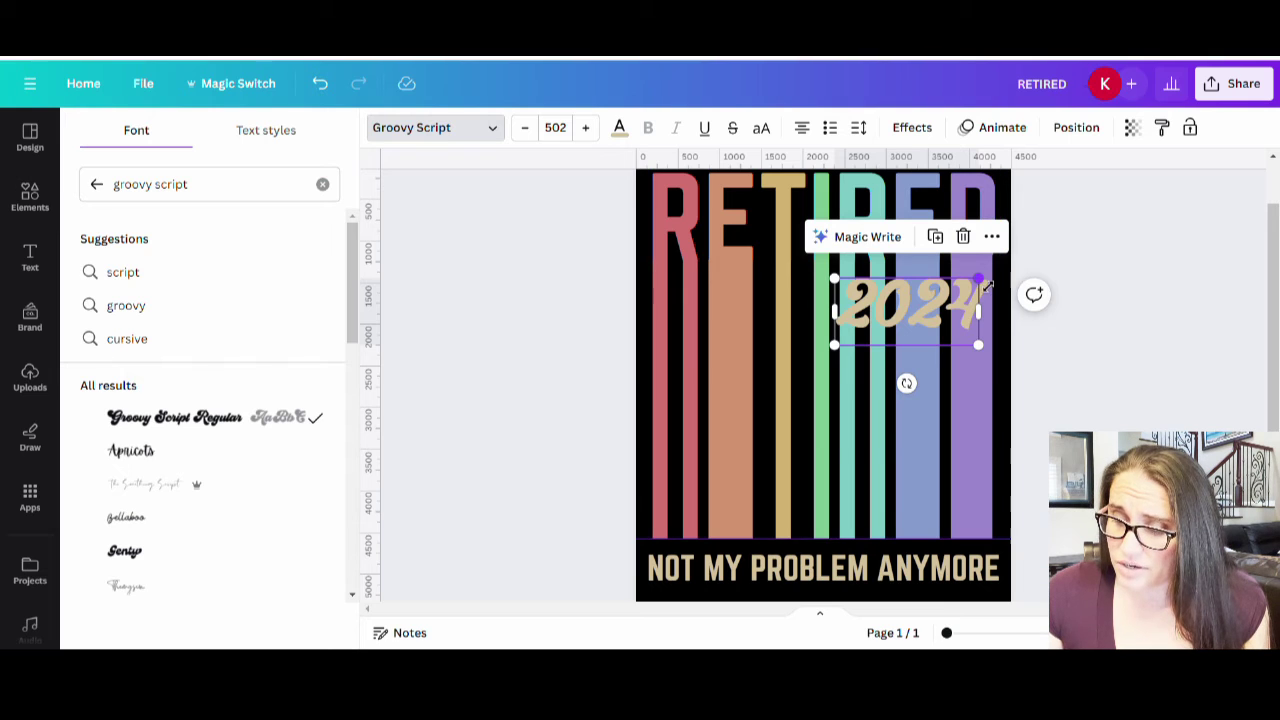
- Enlarge 2024 to size 630 and tilt it about 6° upward
drag(978, 279, 1005, 272)
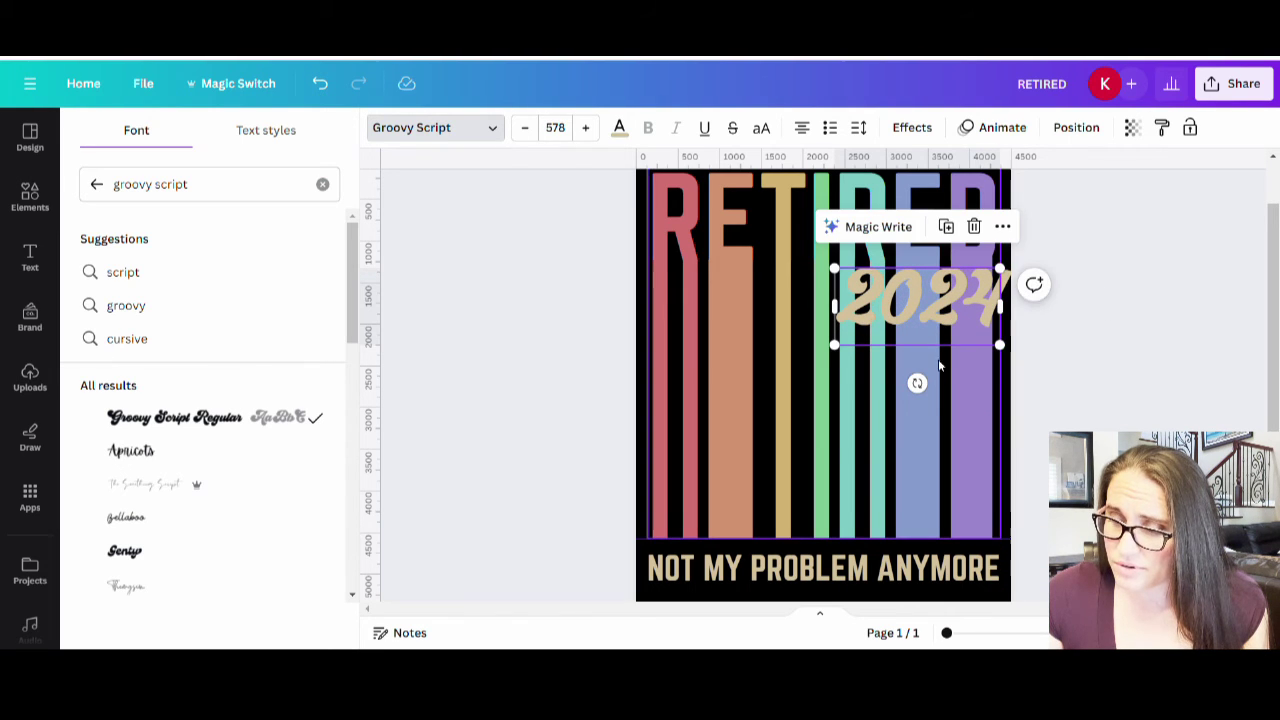
mouse_move(918, 380)
mouse_down()
mouse_move(942, 398)
mouse_move(925, 383)
mouse_up()
drag(938, 328, 906, 324)
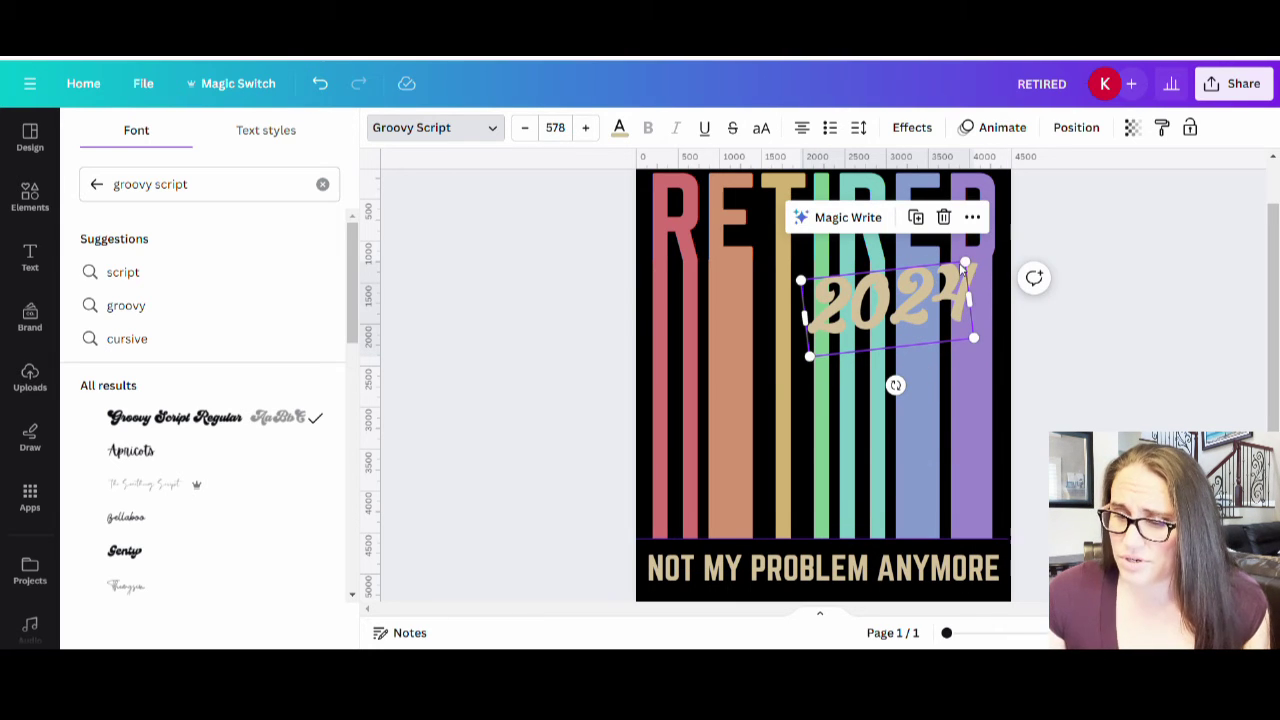
drag(981, 272, 1002, 267)
click(1081, 371)
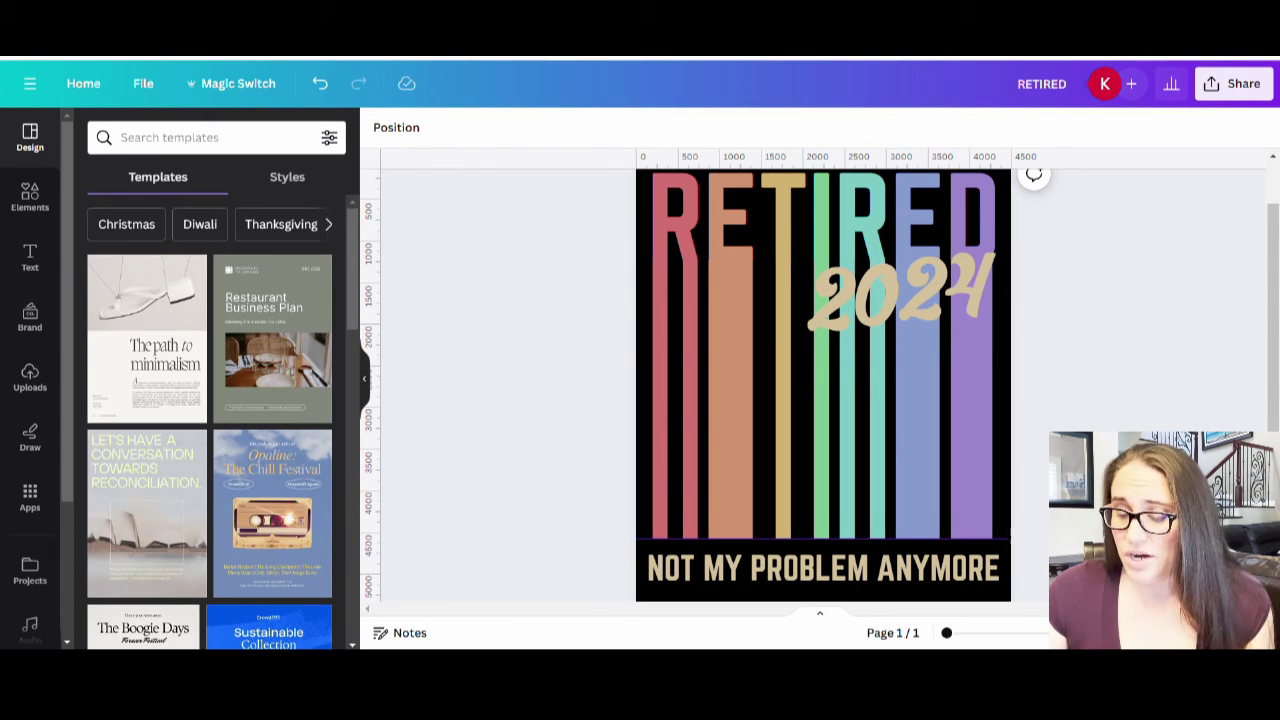
- Lower 2024 slightly and add a circle over the orange bar on the left
drag(901, 284, 899, 301)
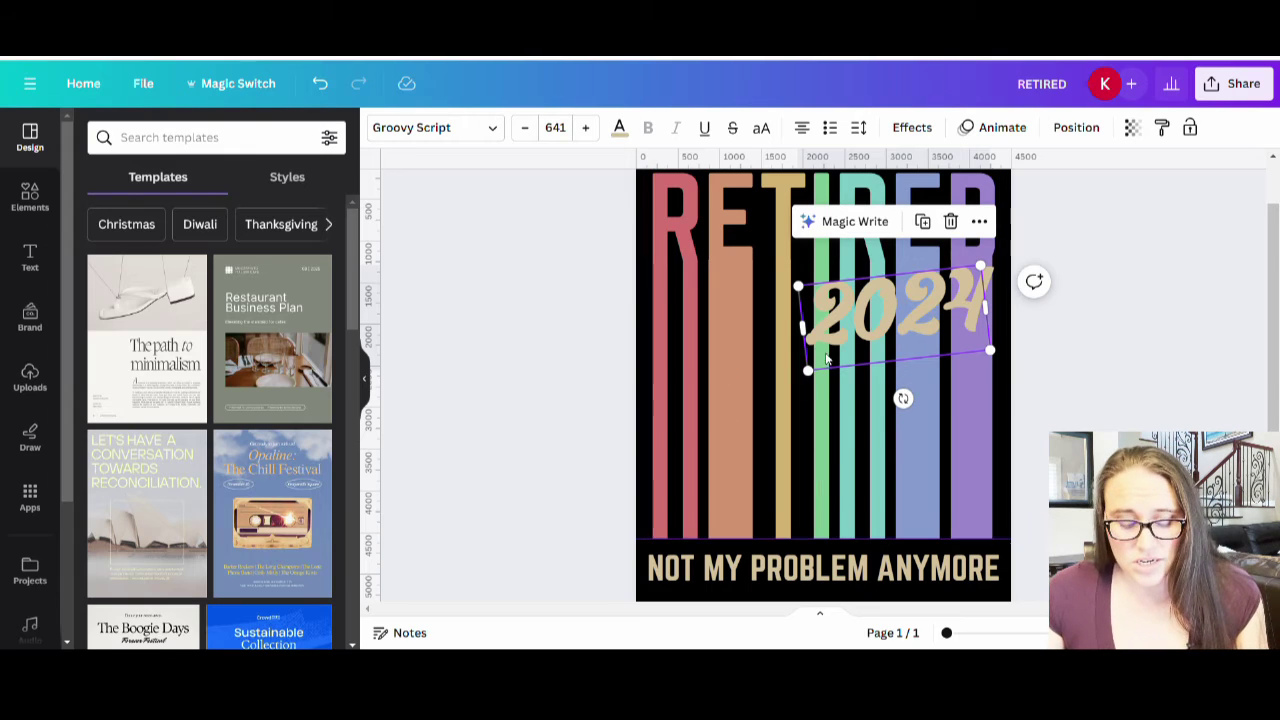
click(572, 422)
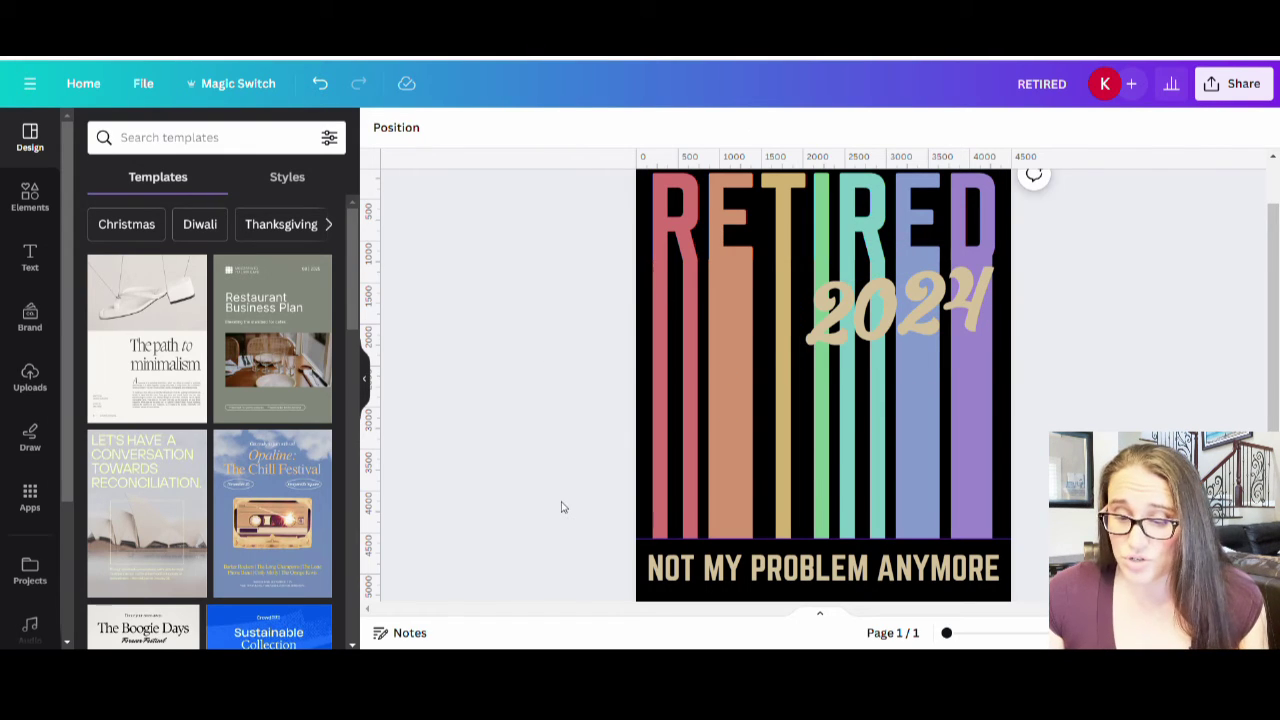
key(c)
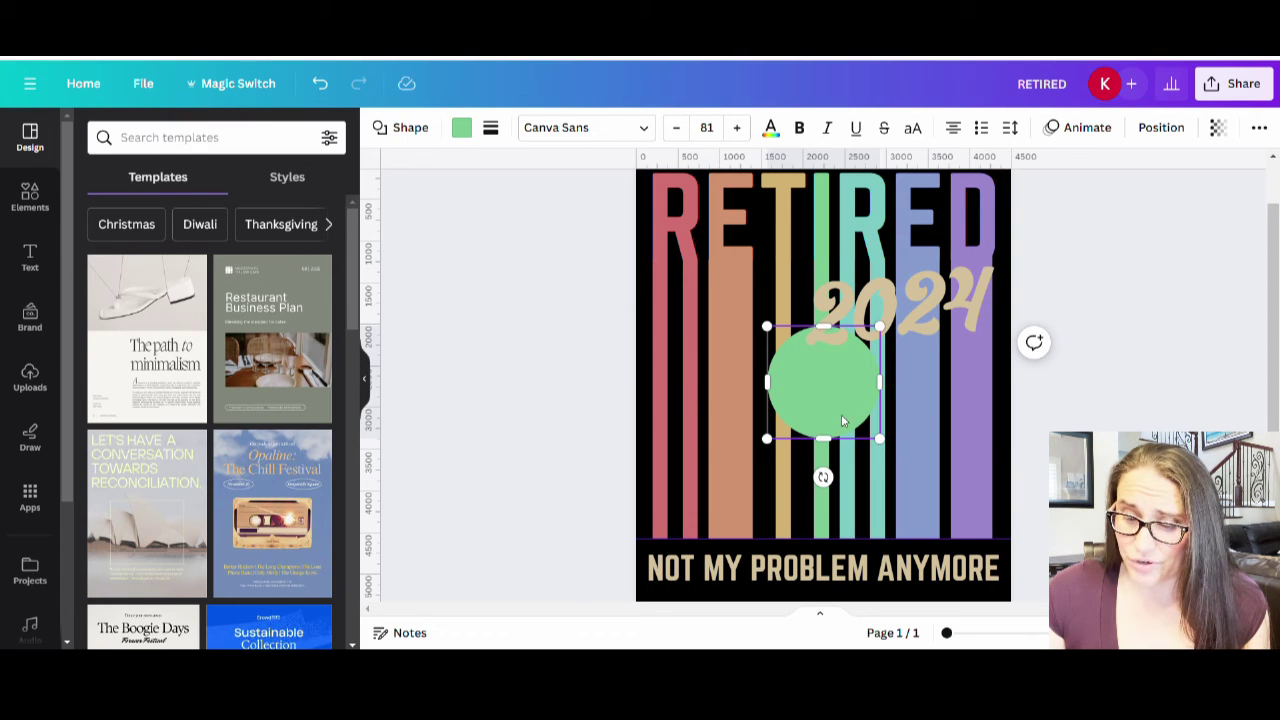
click(572, 372)
drag(865, 417, 755, 435)
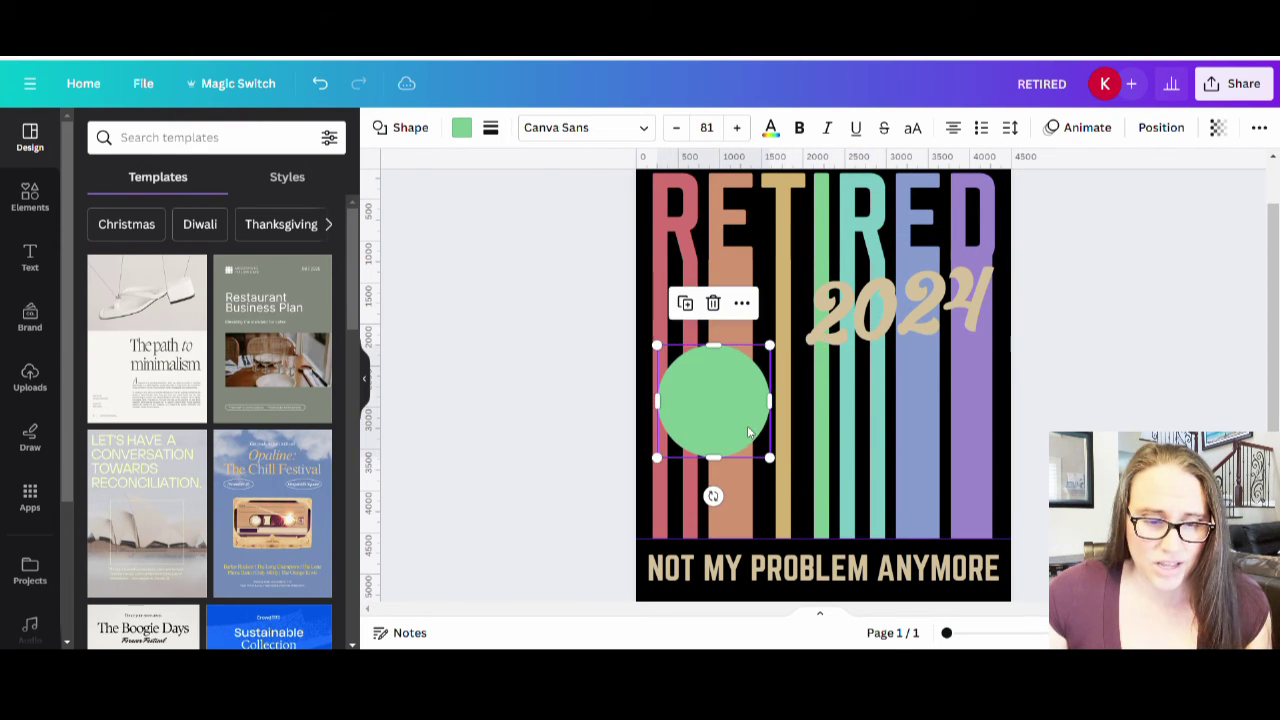
- Fill the circle with a dark rusty orange, #A64A31
click(461, 127)
click(135, 273)
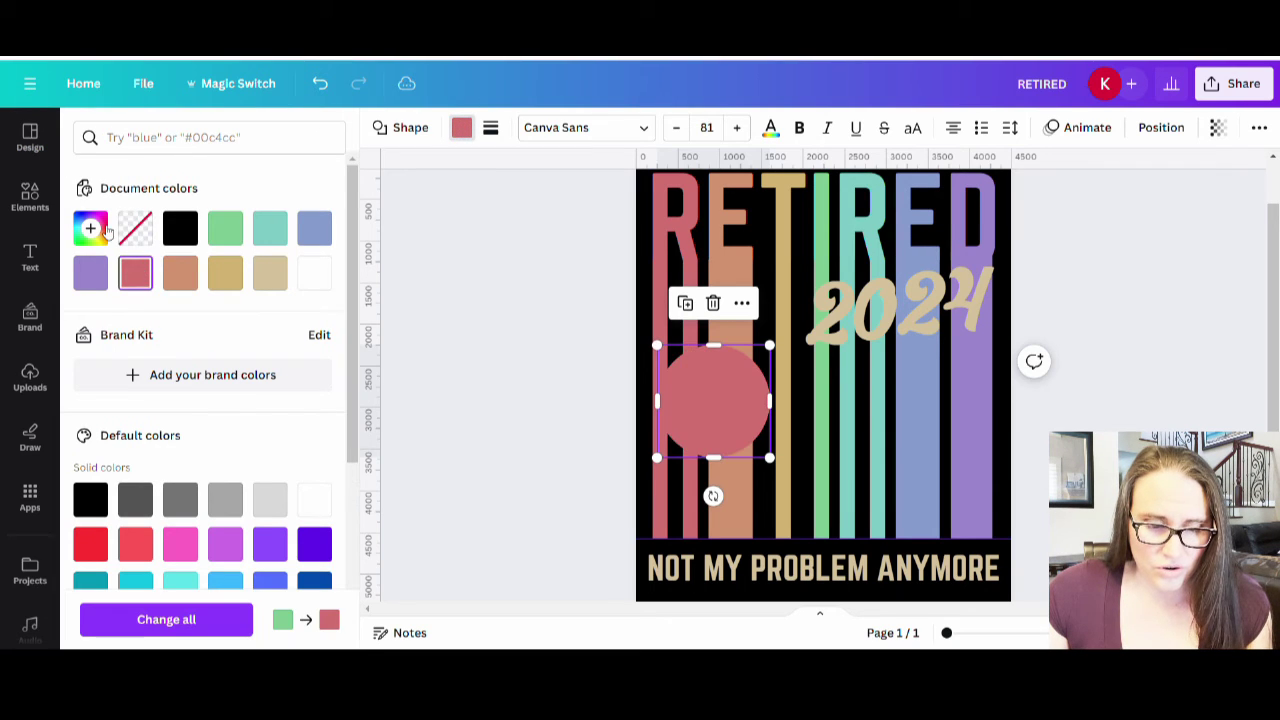
click(104, 230)
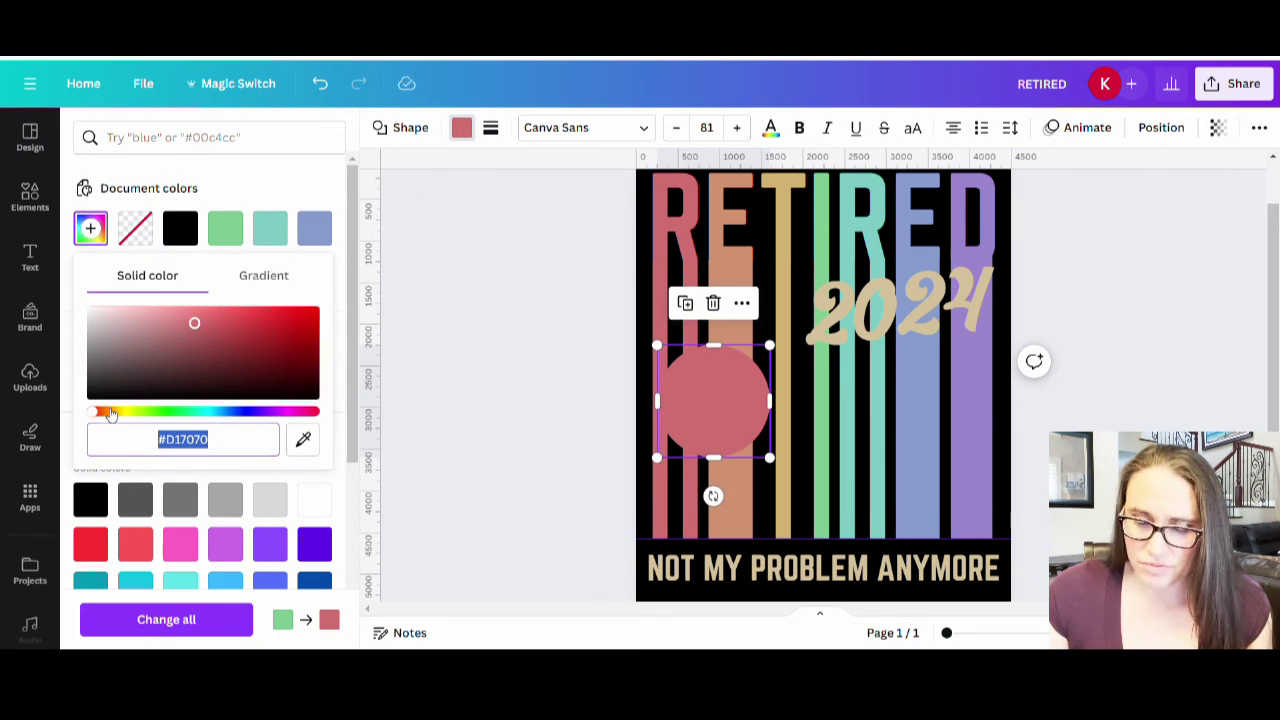
drag(110, 413, 105, 416)
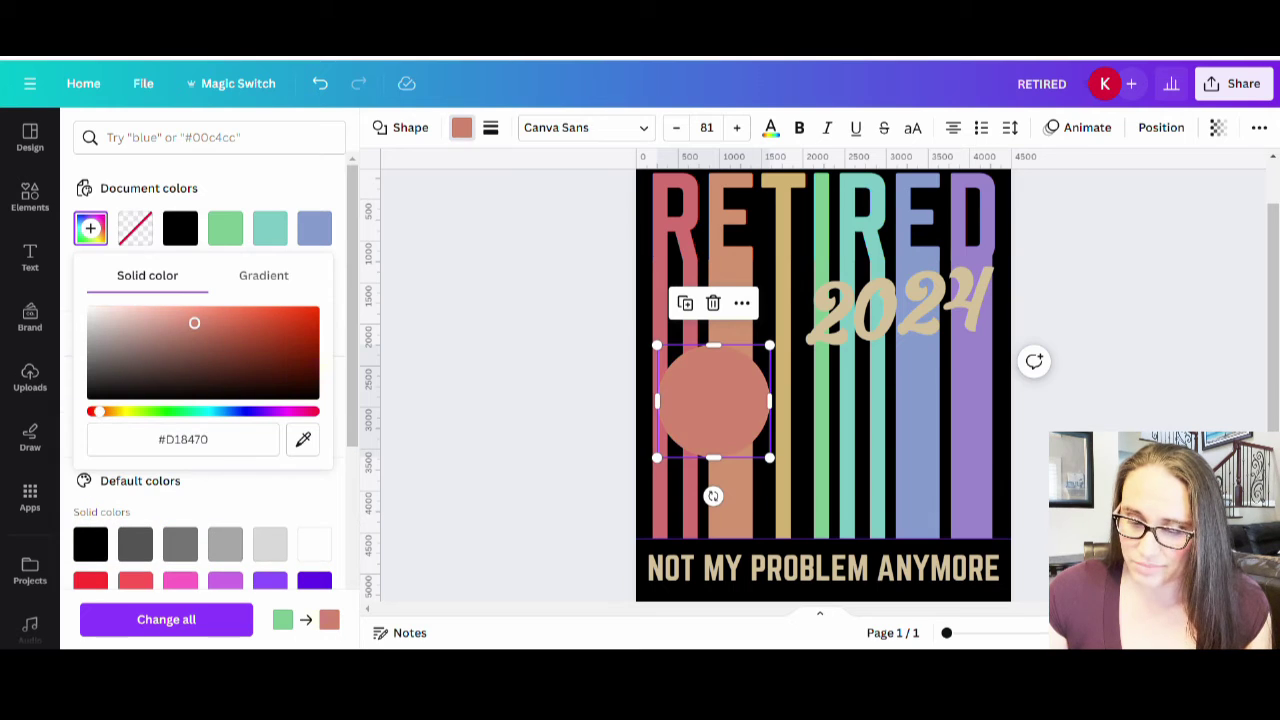
click(221, 347)
click(262, 343)
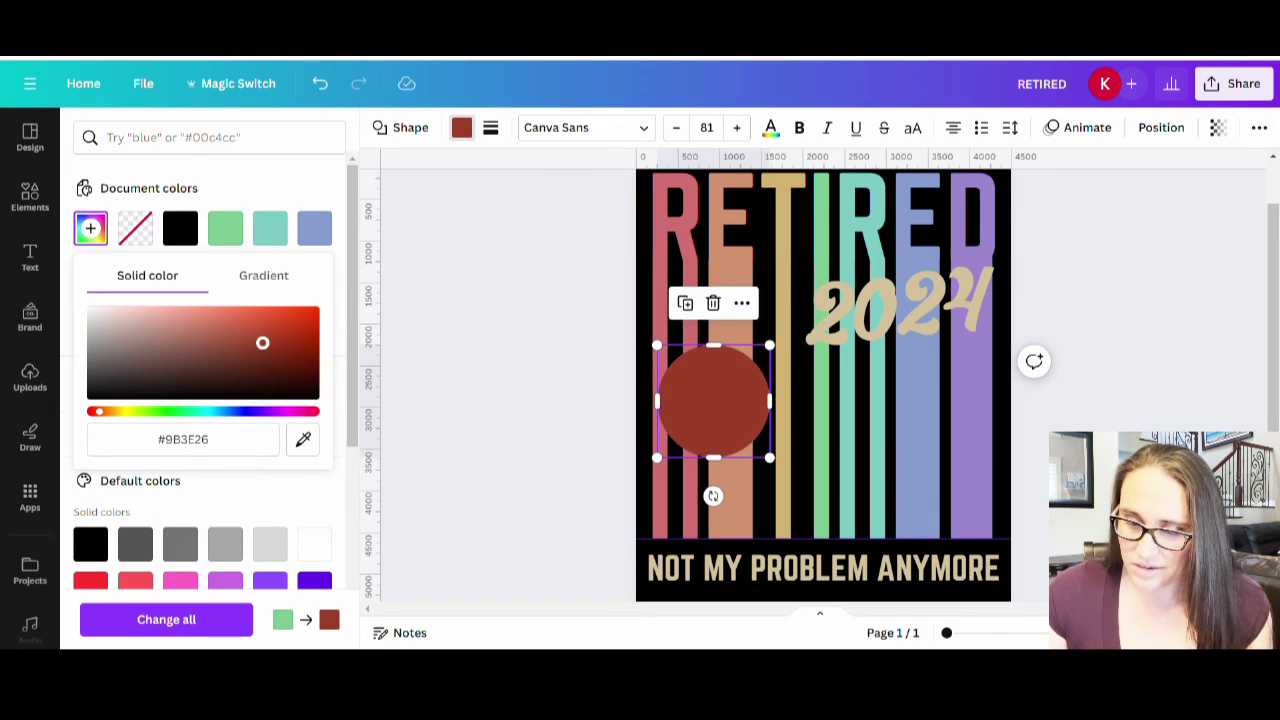
click(263, 356)
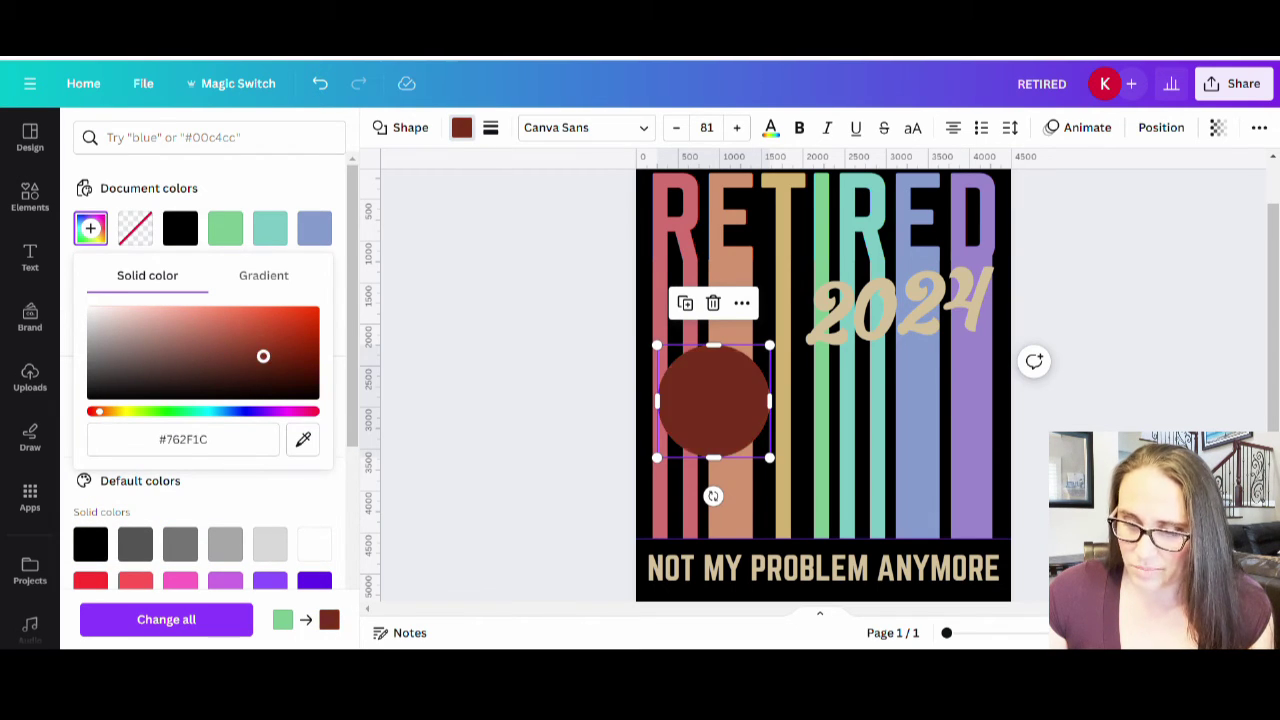
click(252, 343)
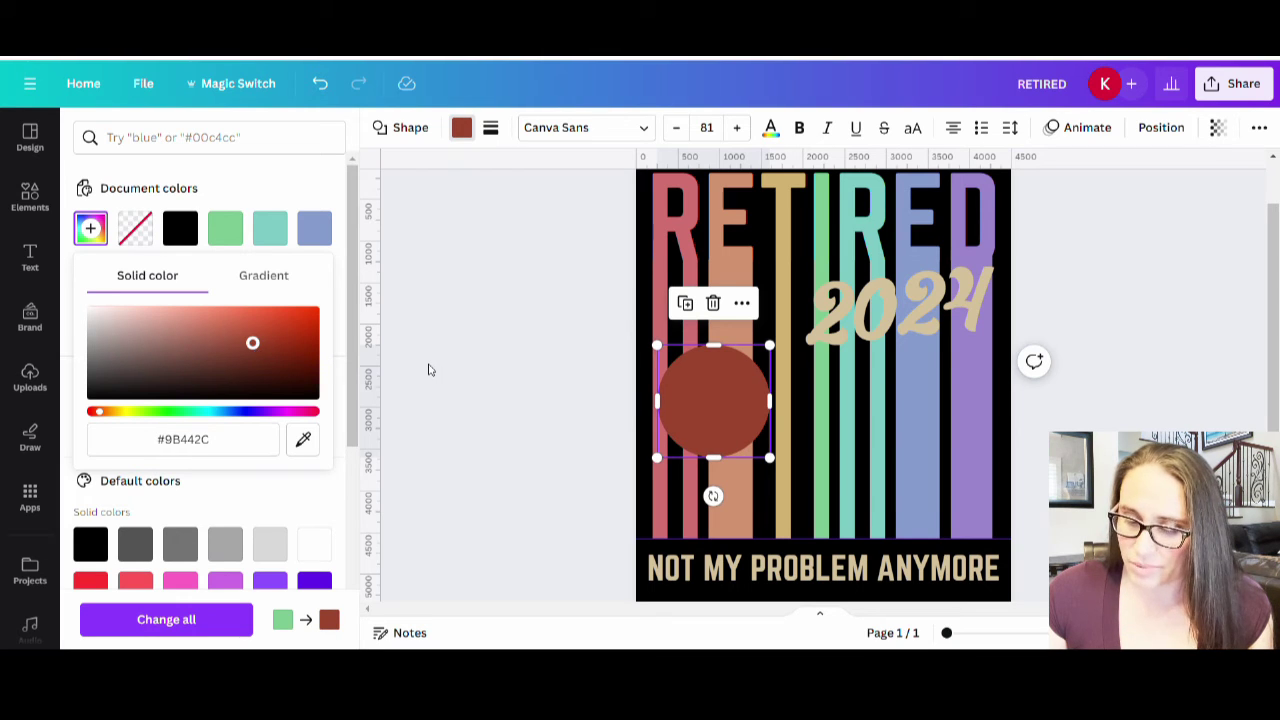
click(244, 336)
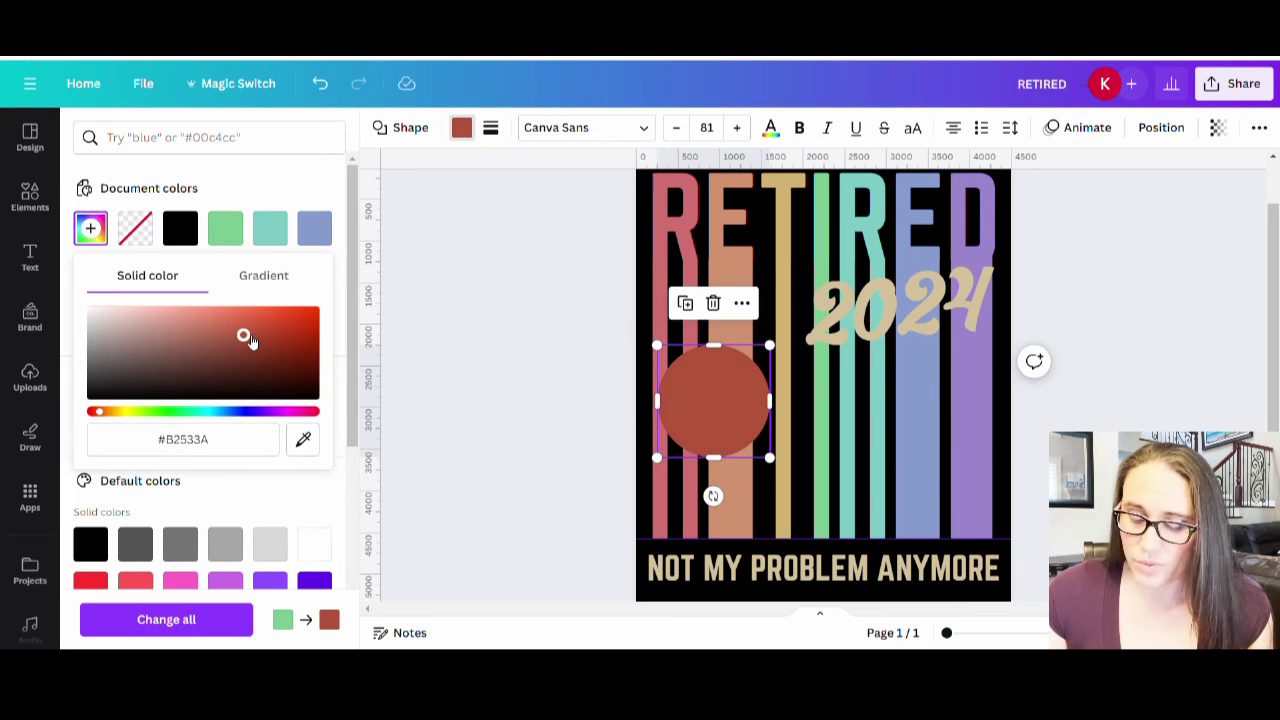
click(250, 339)
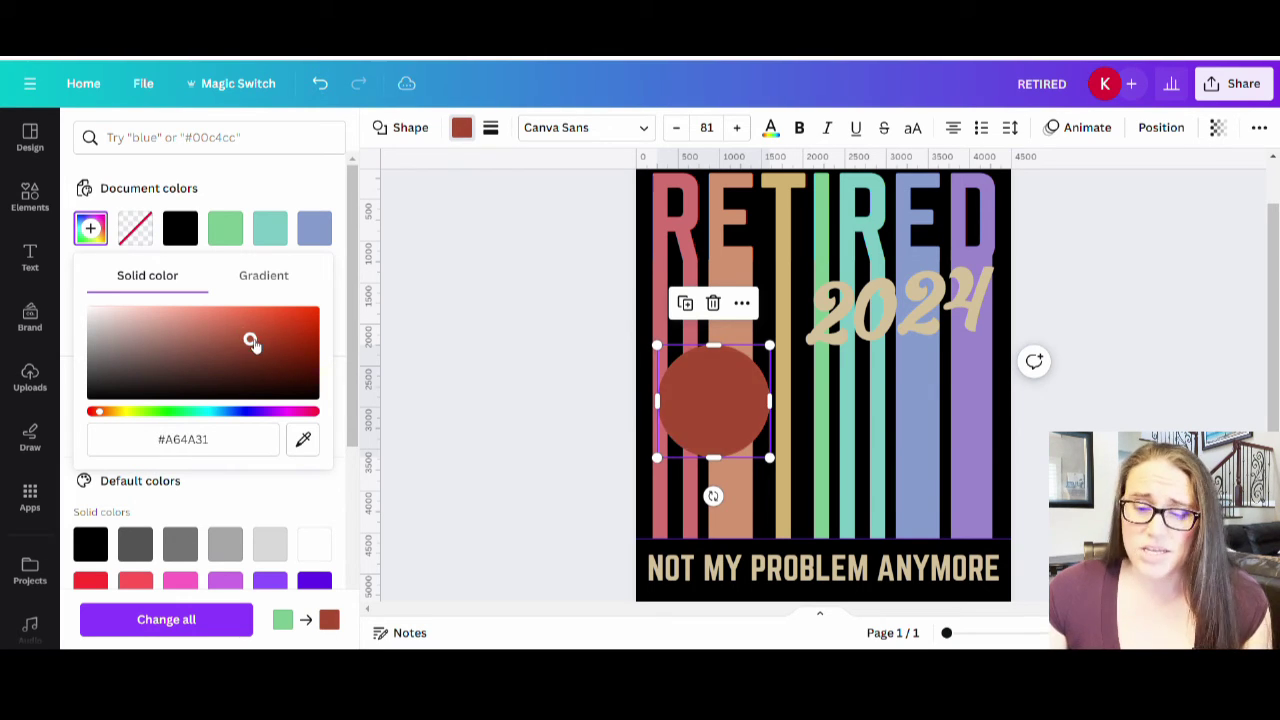
click(555, 375)
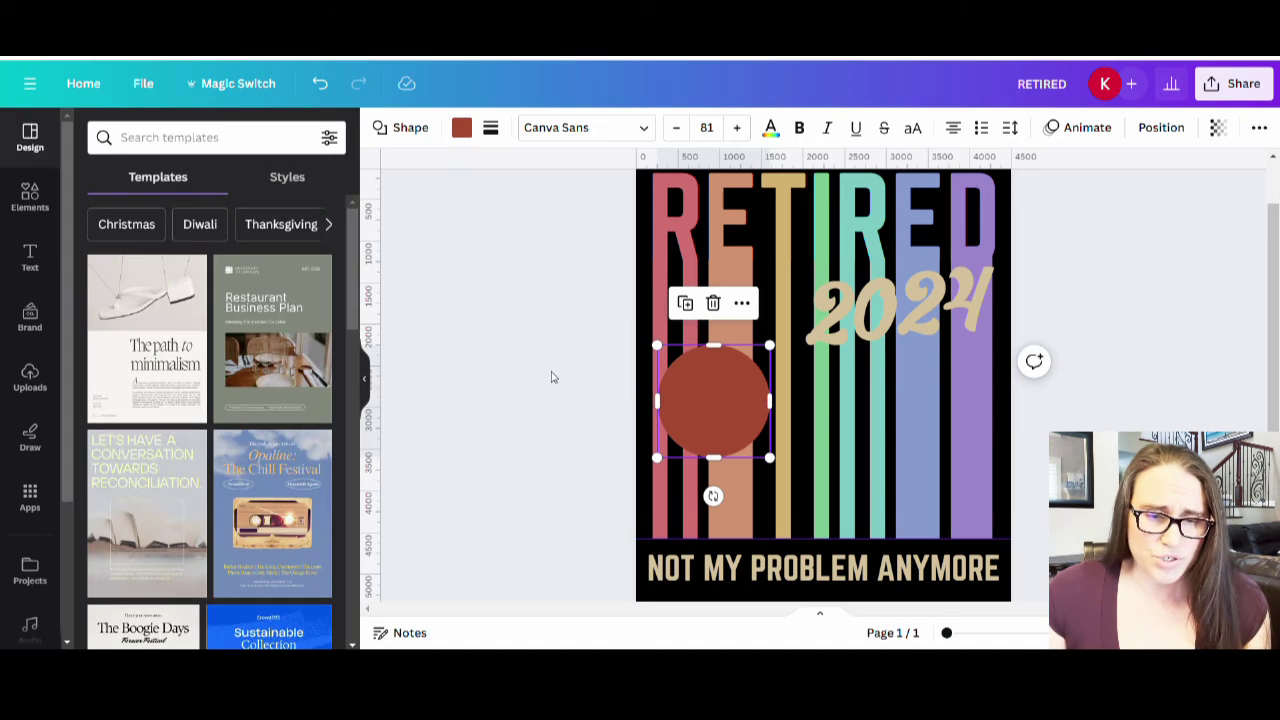
- Search Elements for 'palm trees' and browse the full set of palm tree graphics
click(53, 202)
click(227, 138)
text(p)
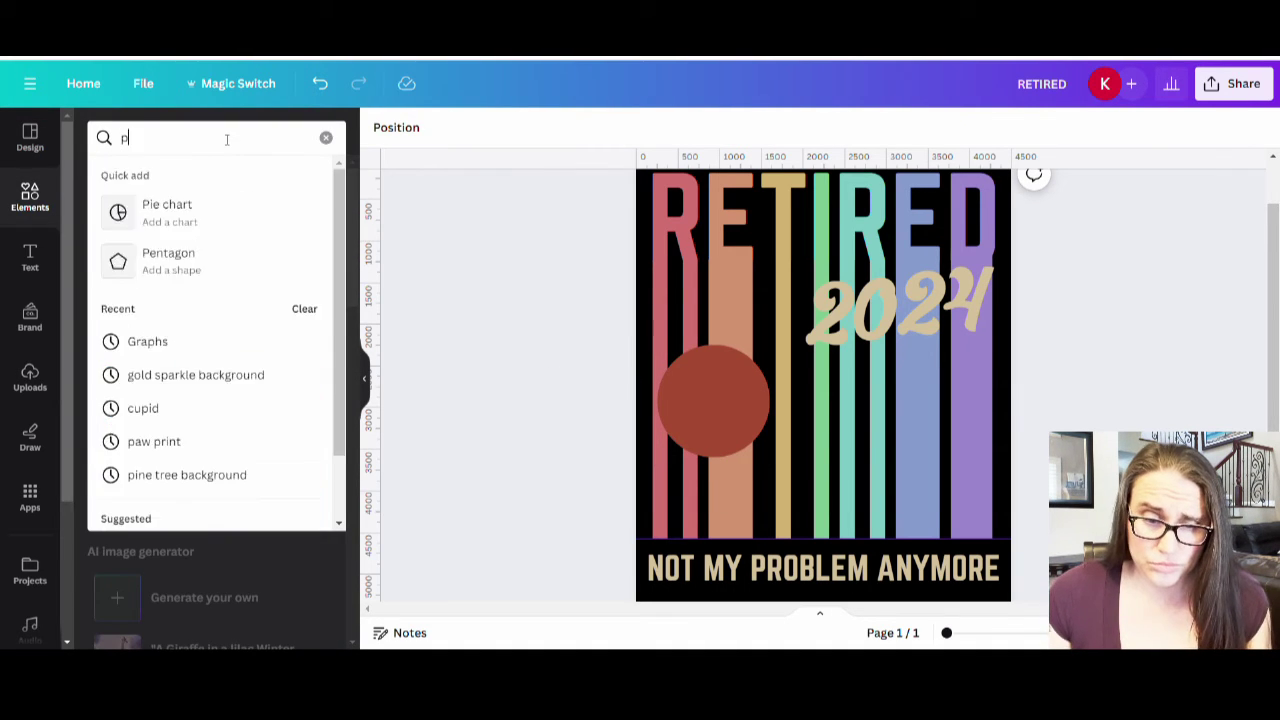
text(alm trees)
key(Return)
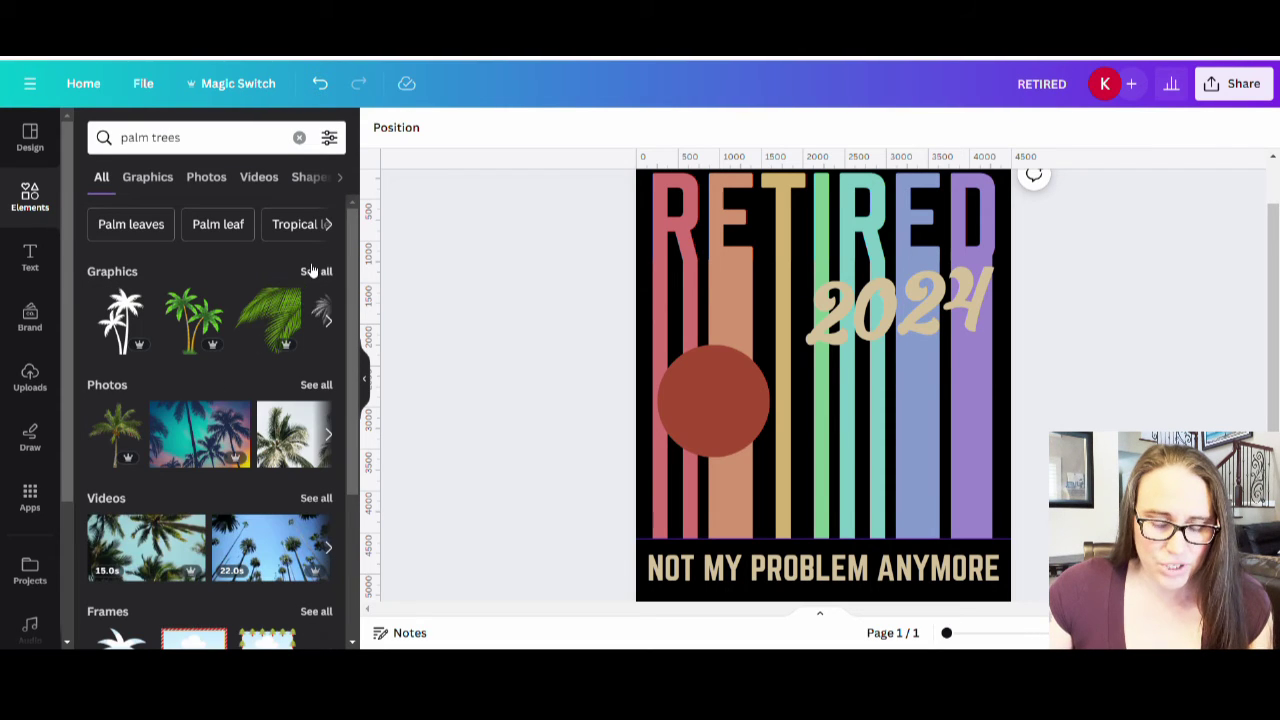
click(312, 271)
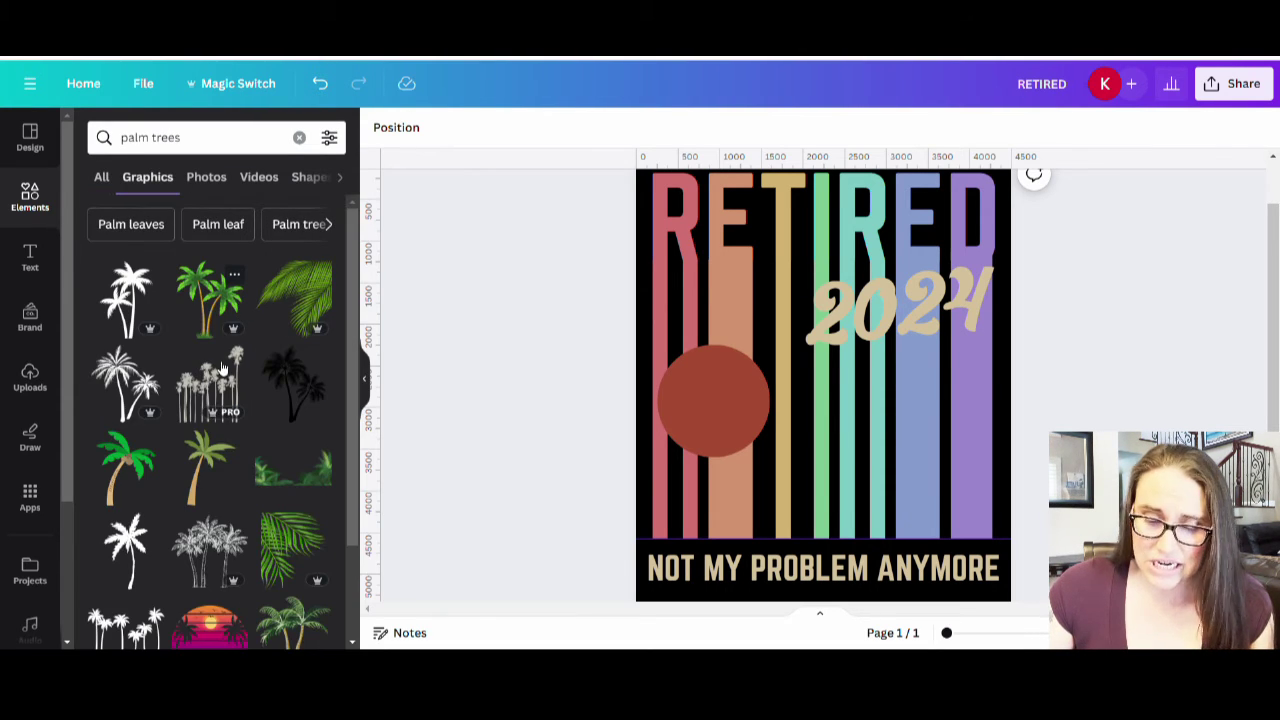
scroll(218, 400, down, 1)
scroll(215, 450, down, 2)
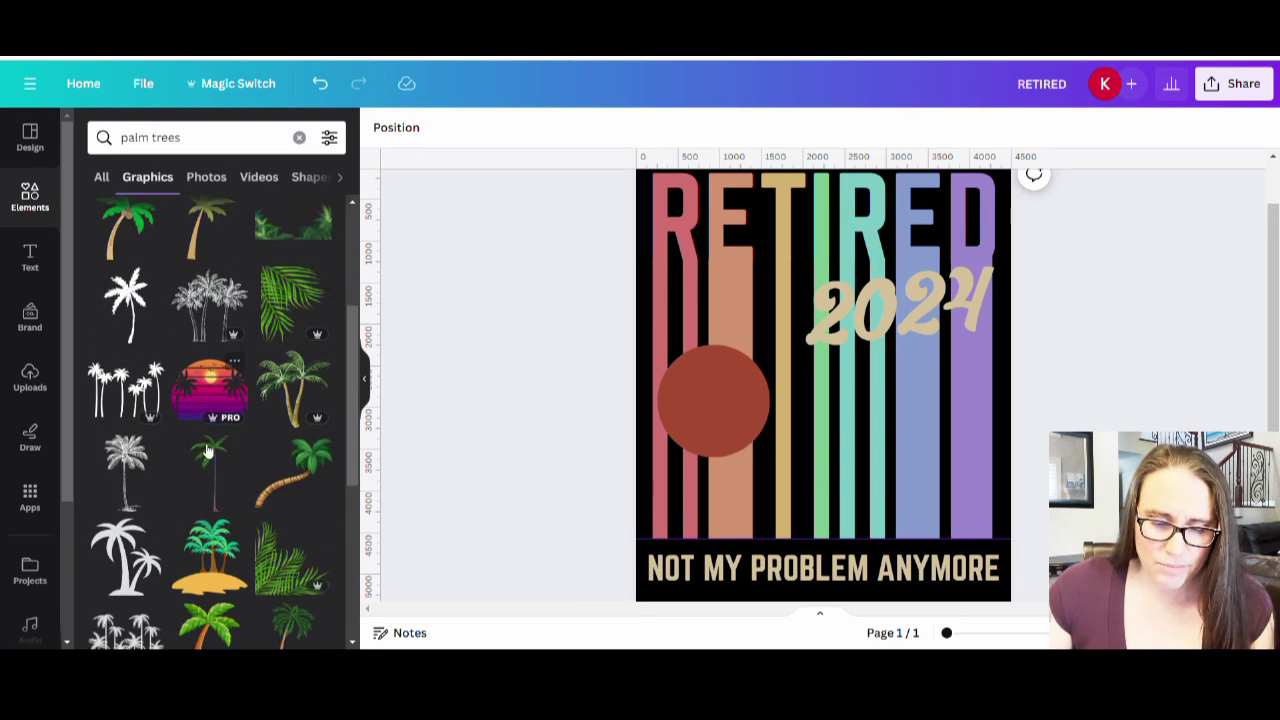
scroll(216, 453, down, 1)
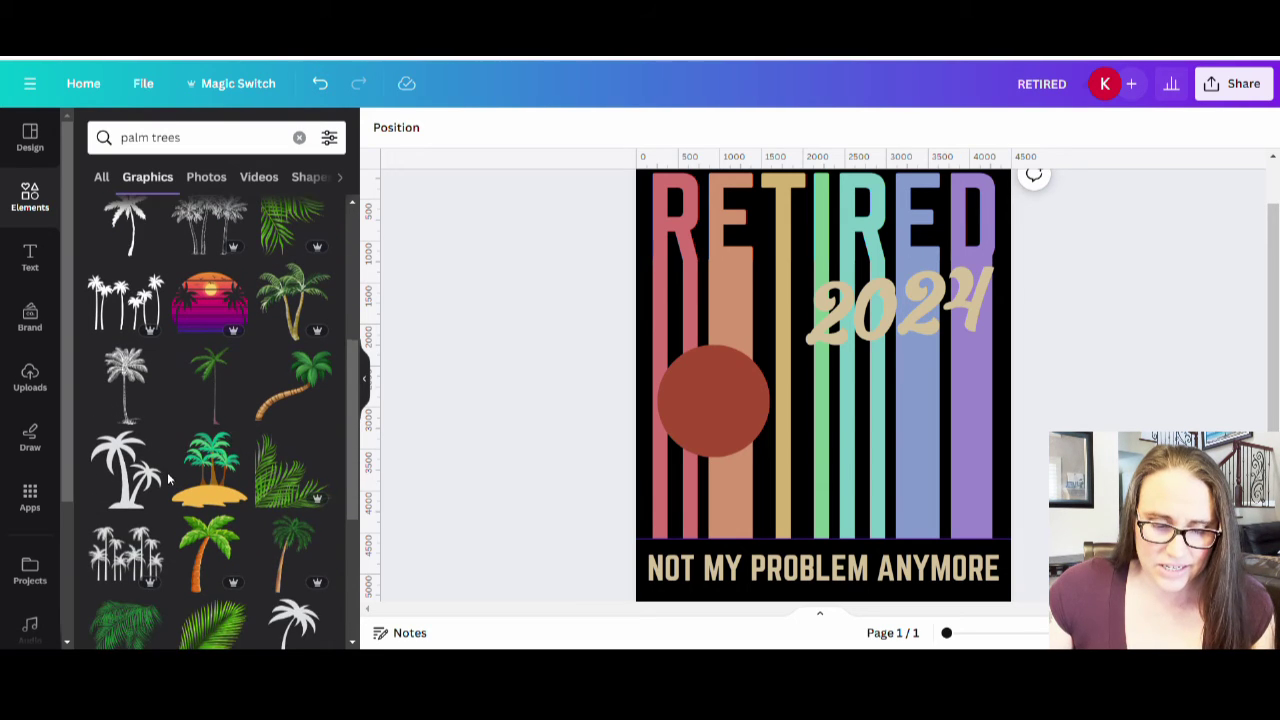
scroll(170, 478, down, 3)
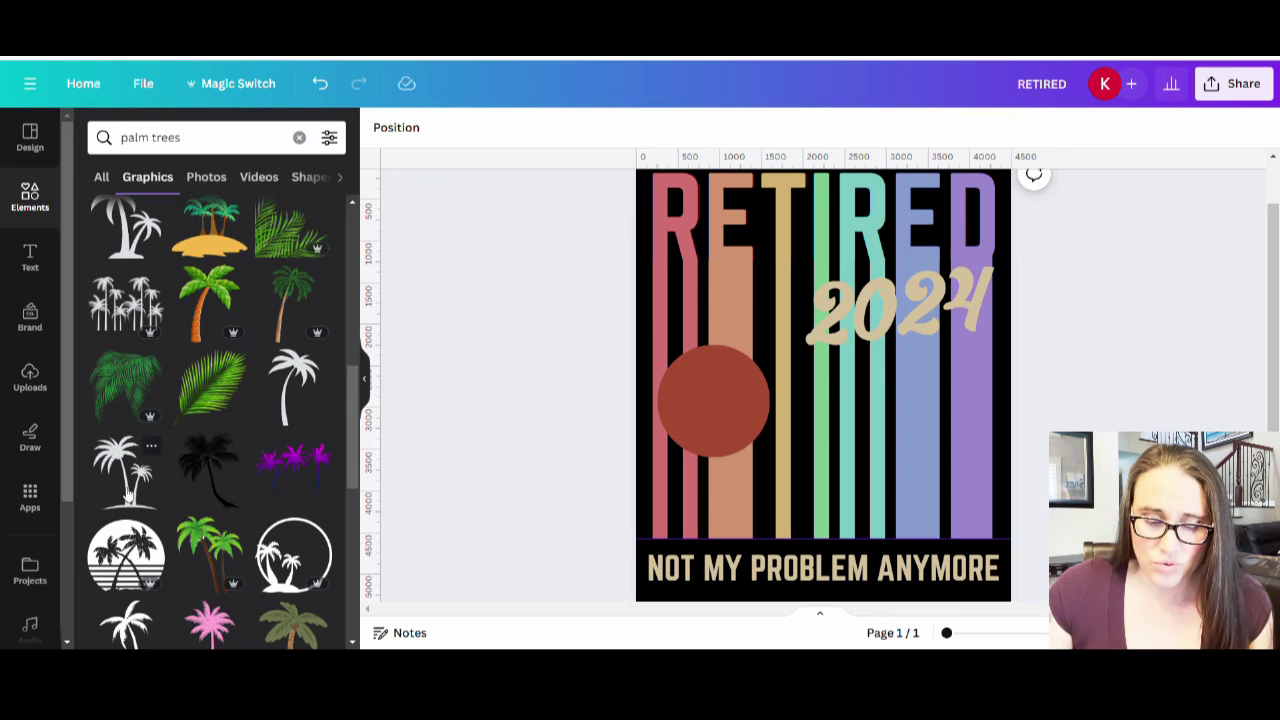
scroll(117, 503, down, 4)
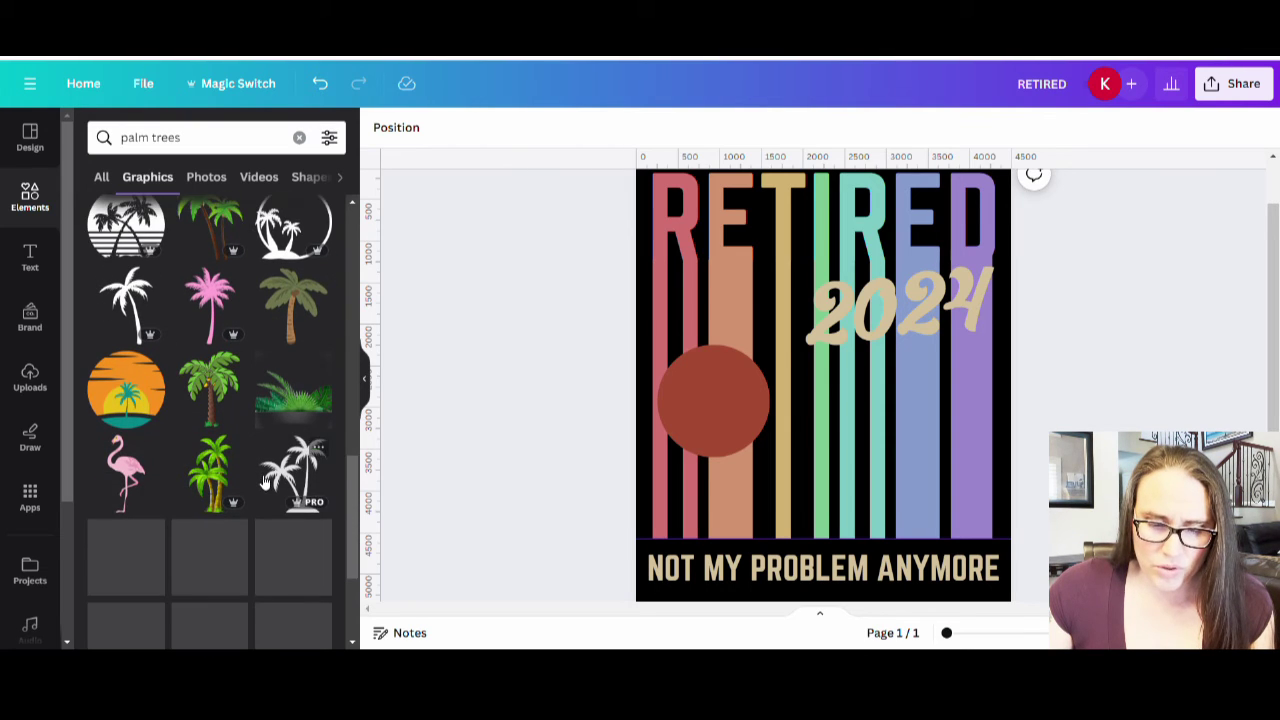
scroll(265, 483, down, 1)
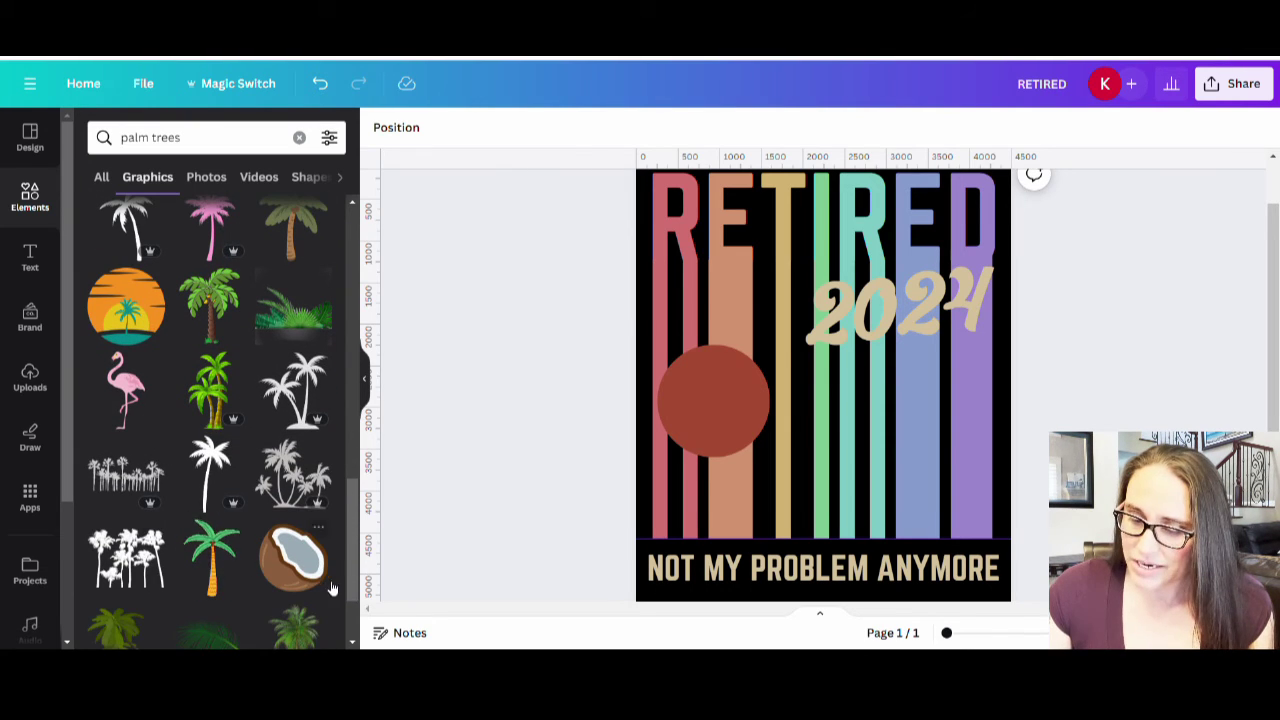
- Add the palm tree cluster graphic and recolour it dark green #2B6B3D
click(294, 472)
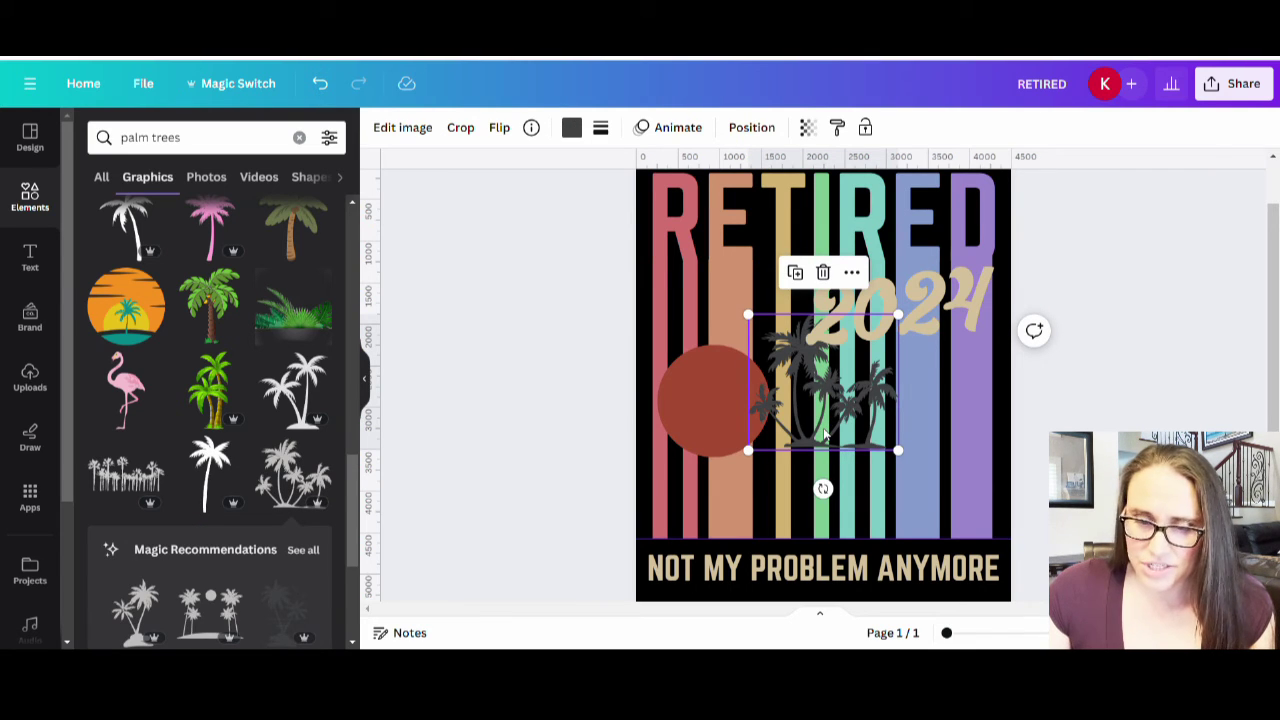
click(571, 127)
click(225, 228)
click(102, 241)
click(226, 320)
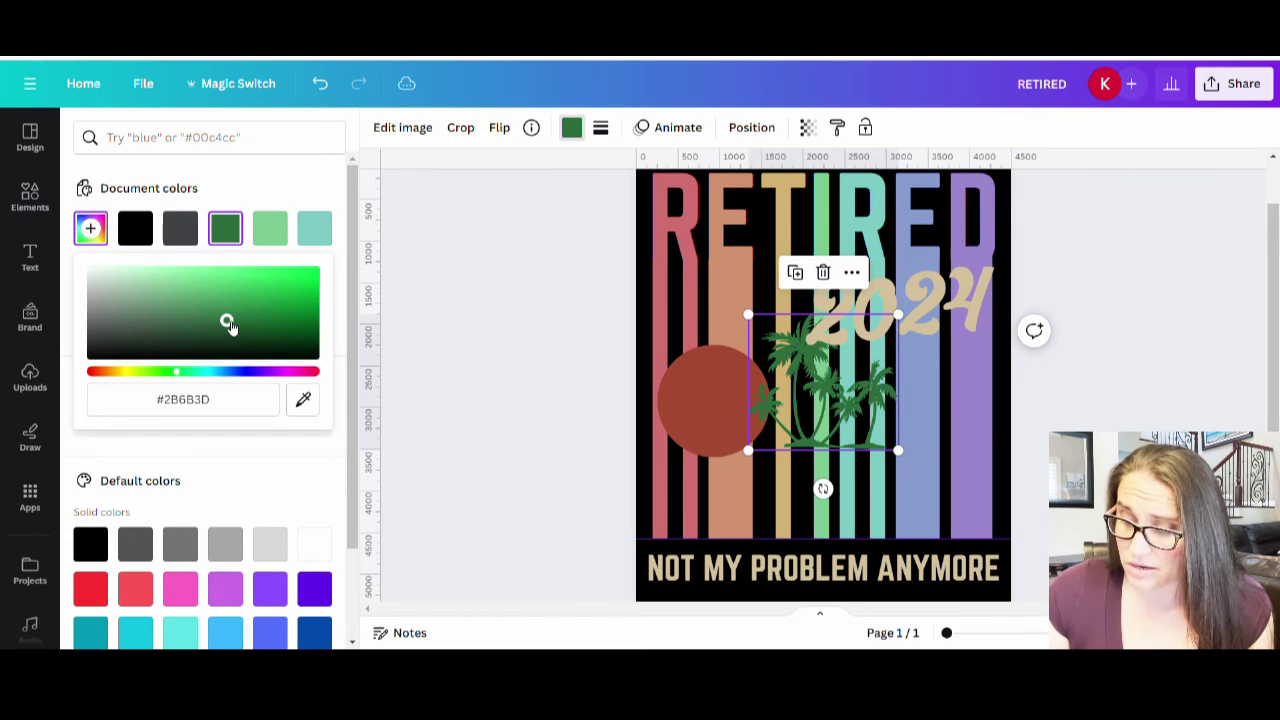
- Enlarge the palms to stretch across the stripes, overlapping the rust circle
drag(903, 457, 950, 608)
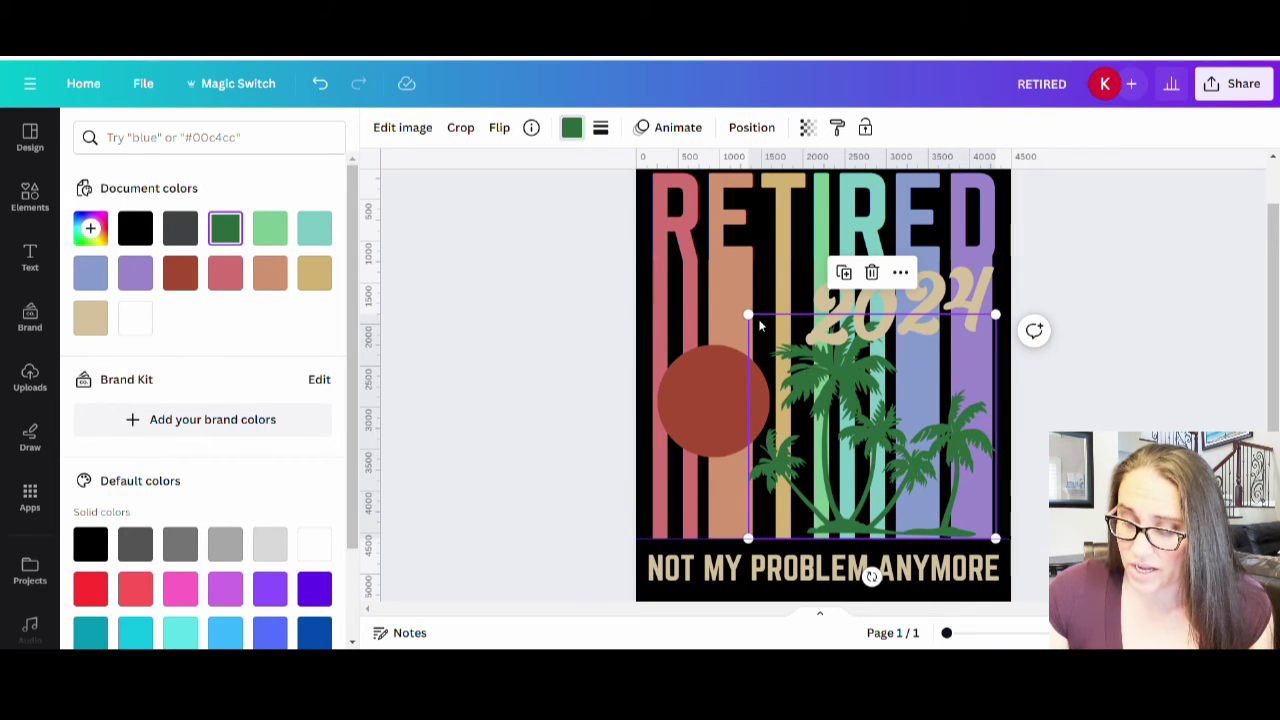
drag(749, 316, 682, 262)
drag(893, 483, 895, 483)
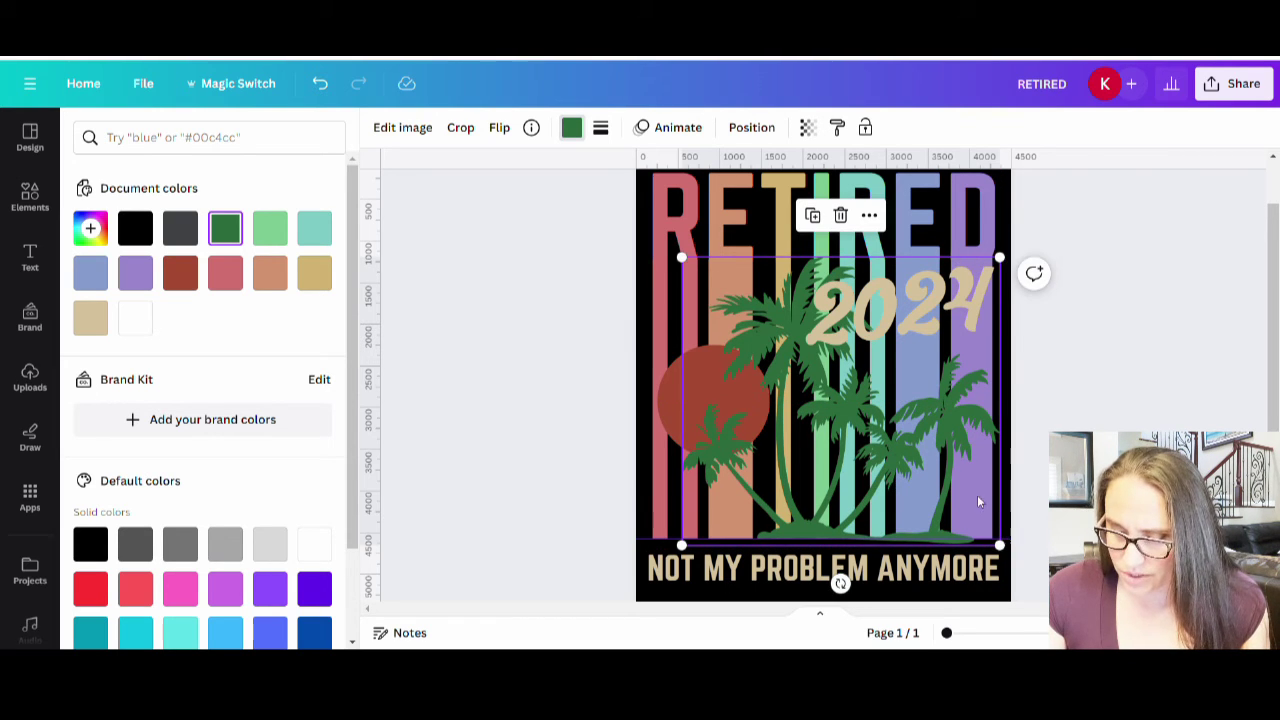
key(Escape)
key(Escape)
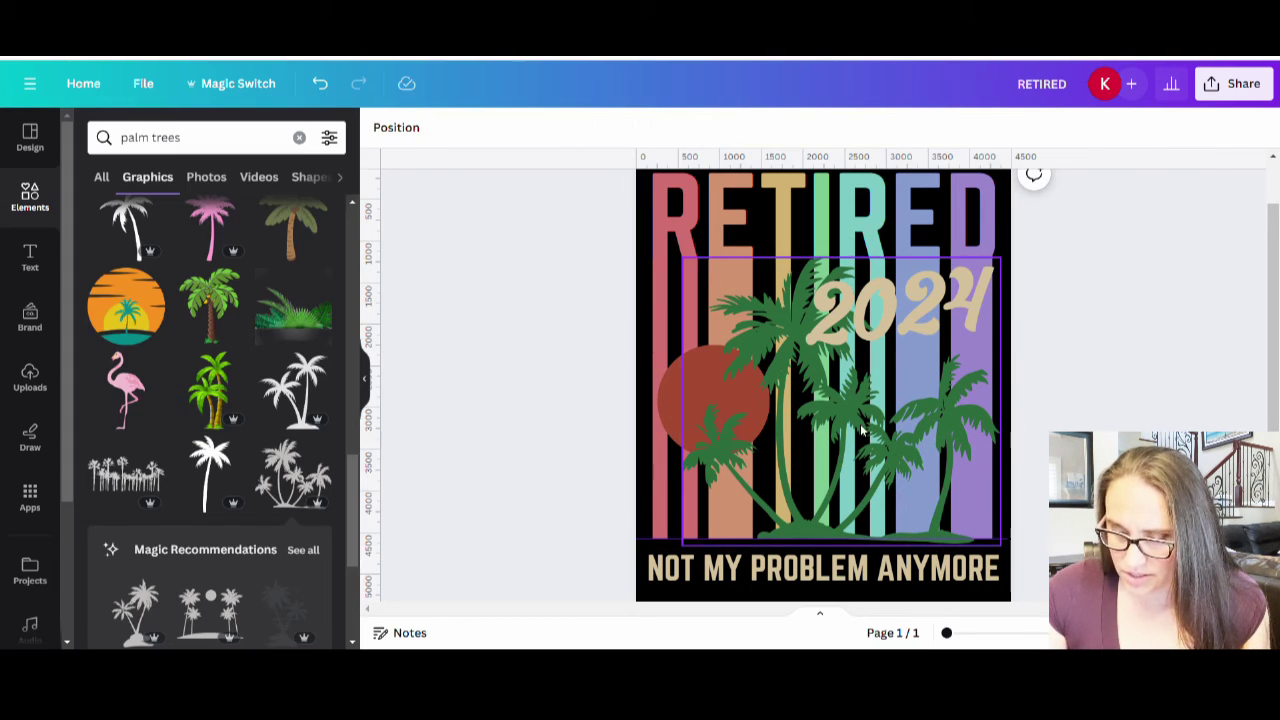
click(862, 430)
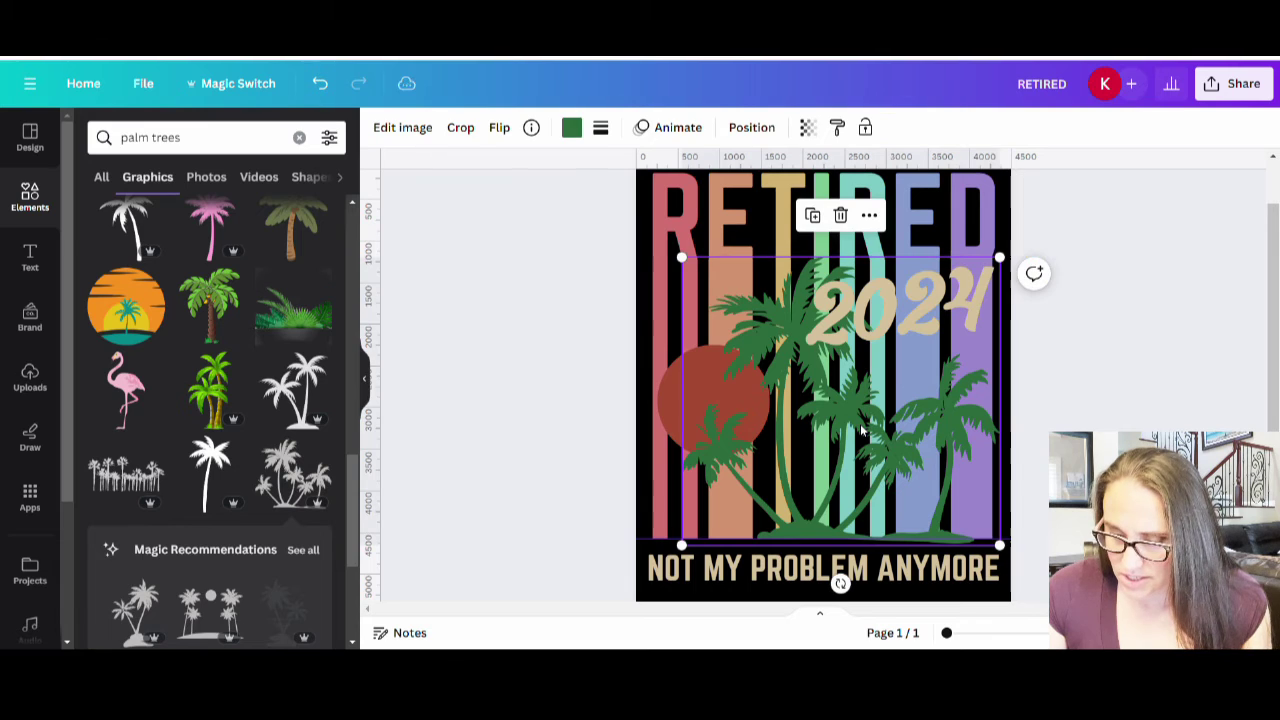
- Crop the palm graphic's bottom edge up slightly so it ends above the slogan
double_click(905, 452)
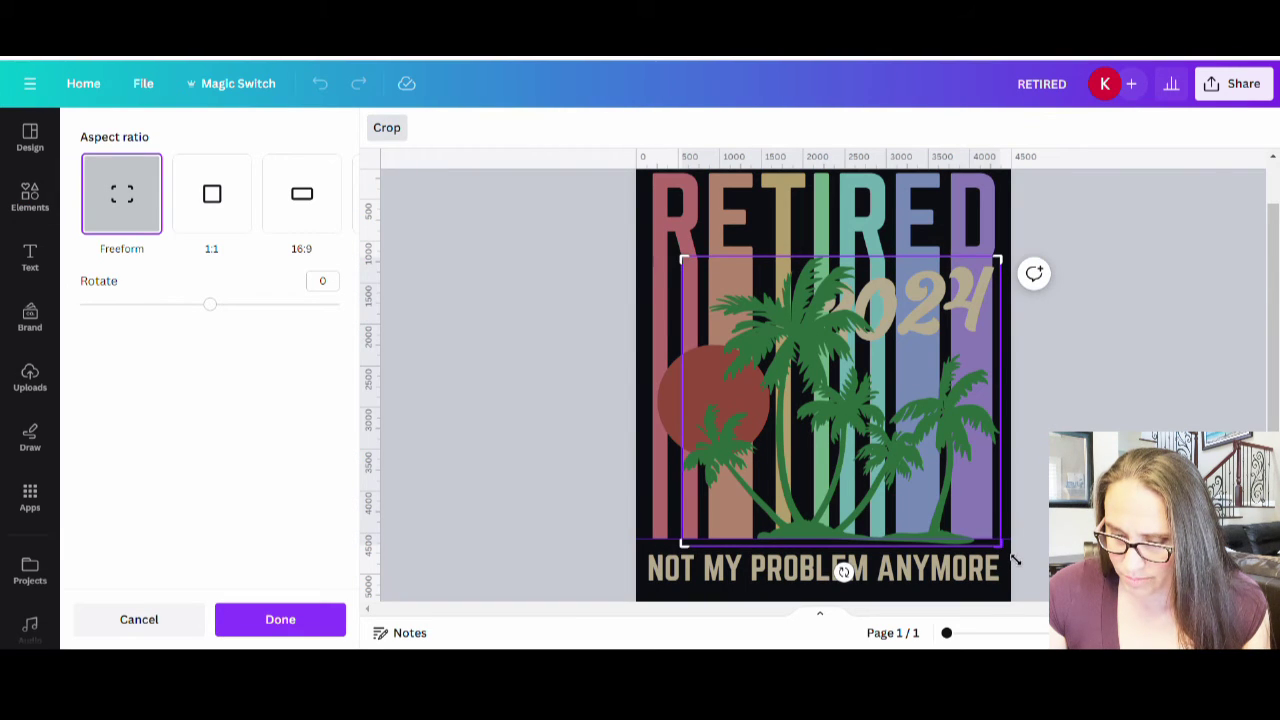
drag(1014, 551, 1023, 544)
click(1023, 544)
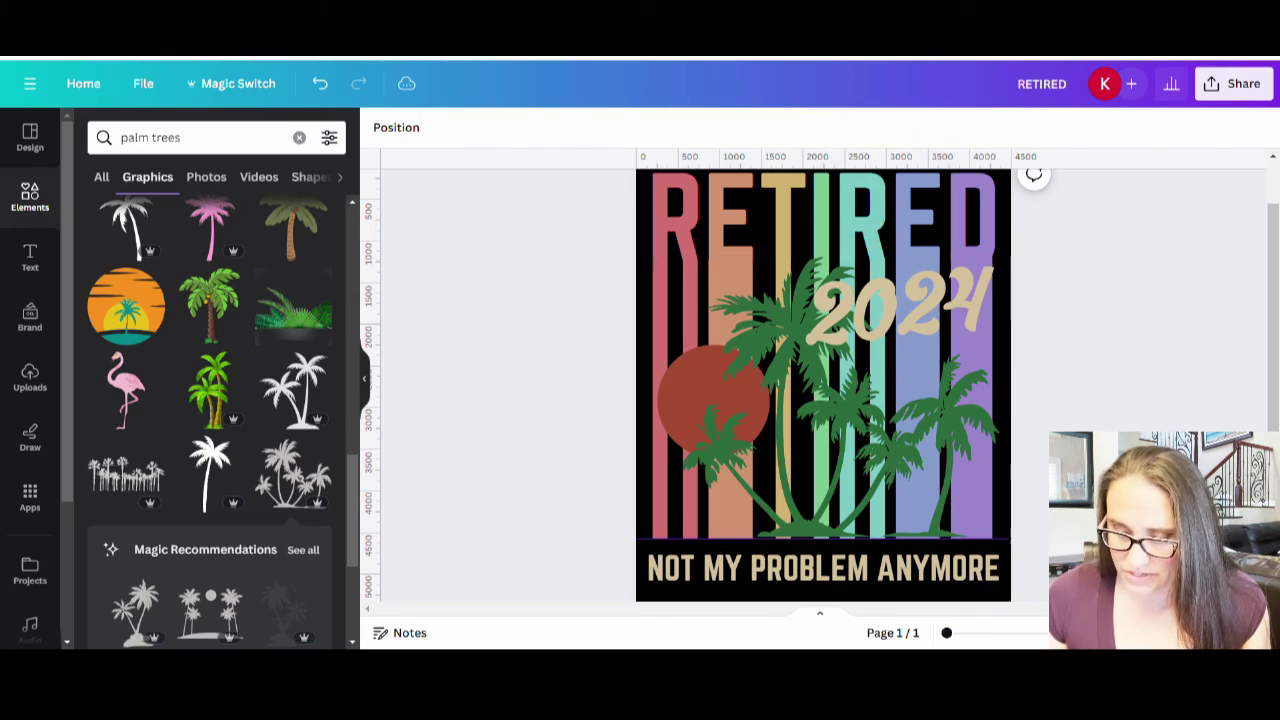
click(958, 467)
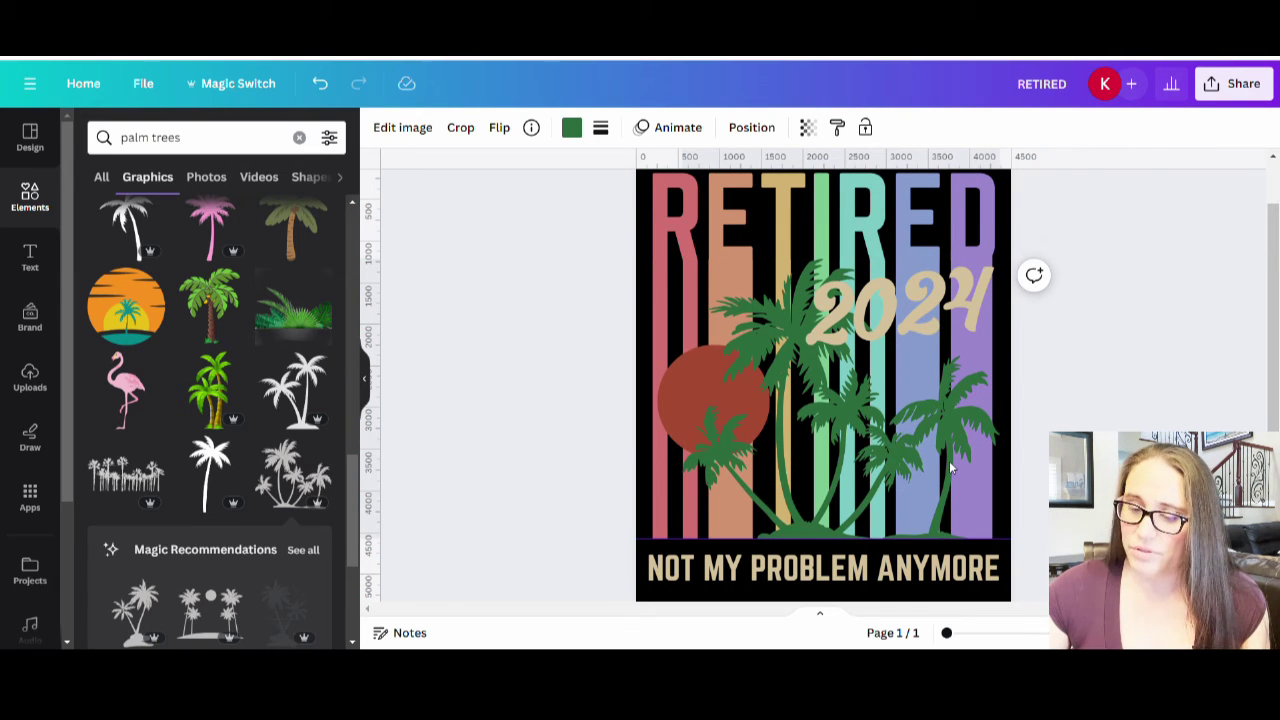
key(Escape)
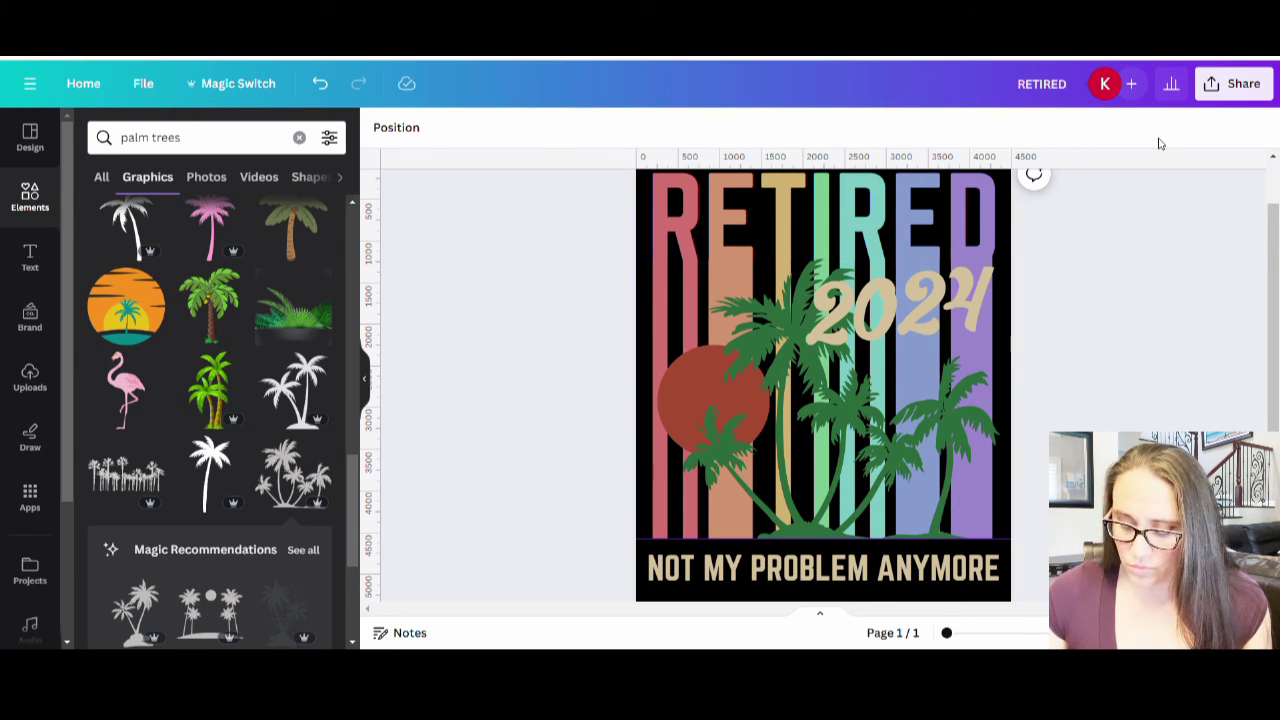
click(964, 468)
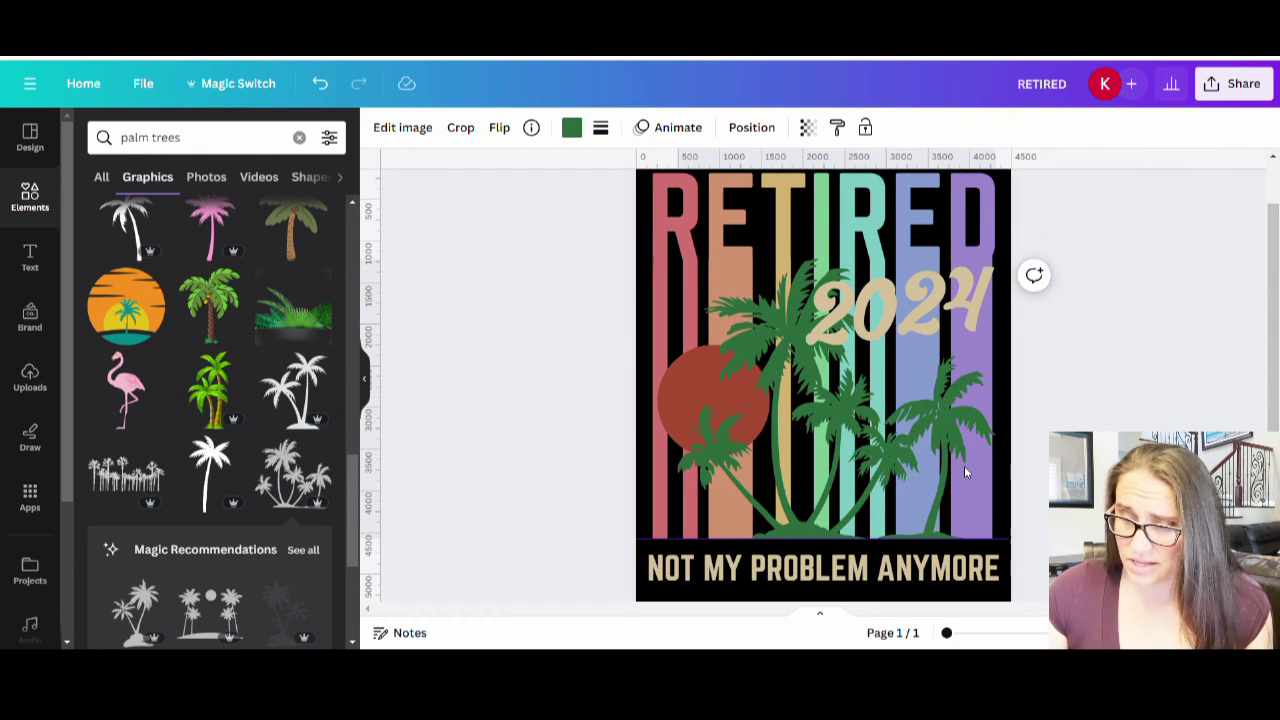
click(1073, 397)
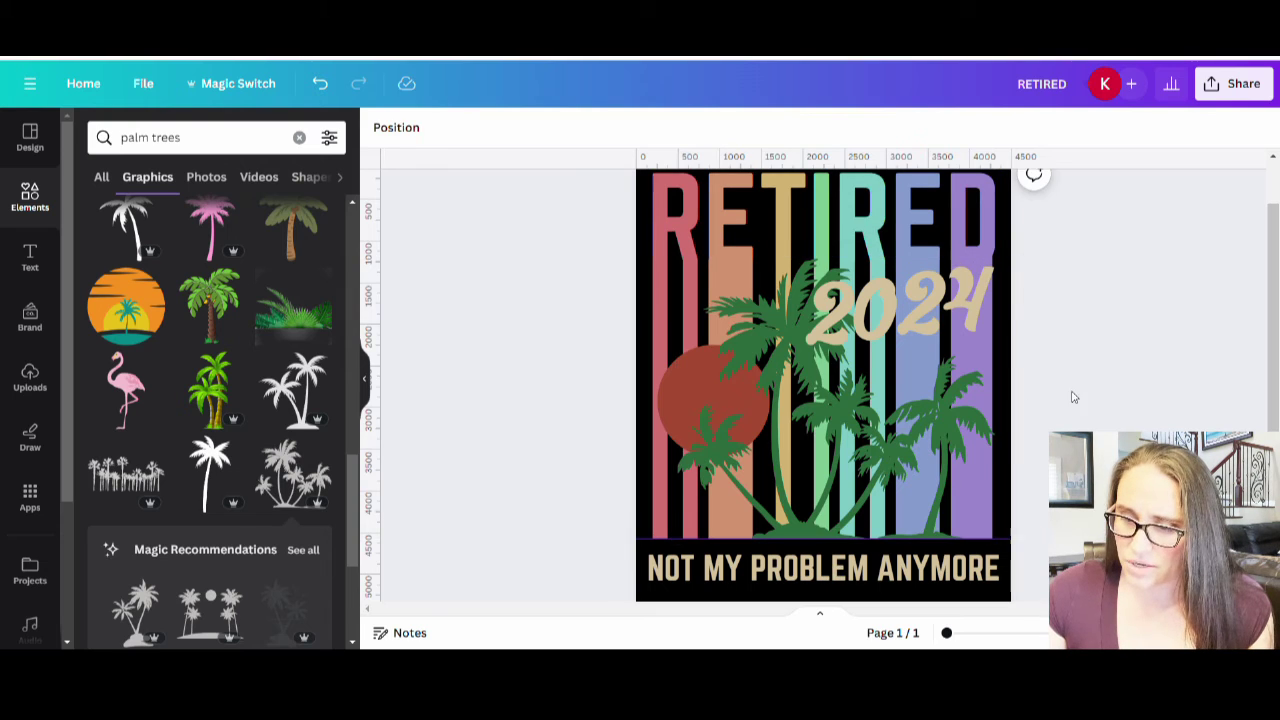
click(830, 366)
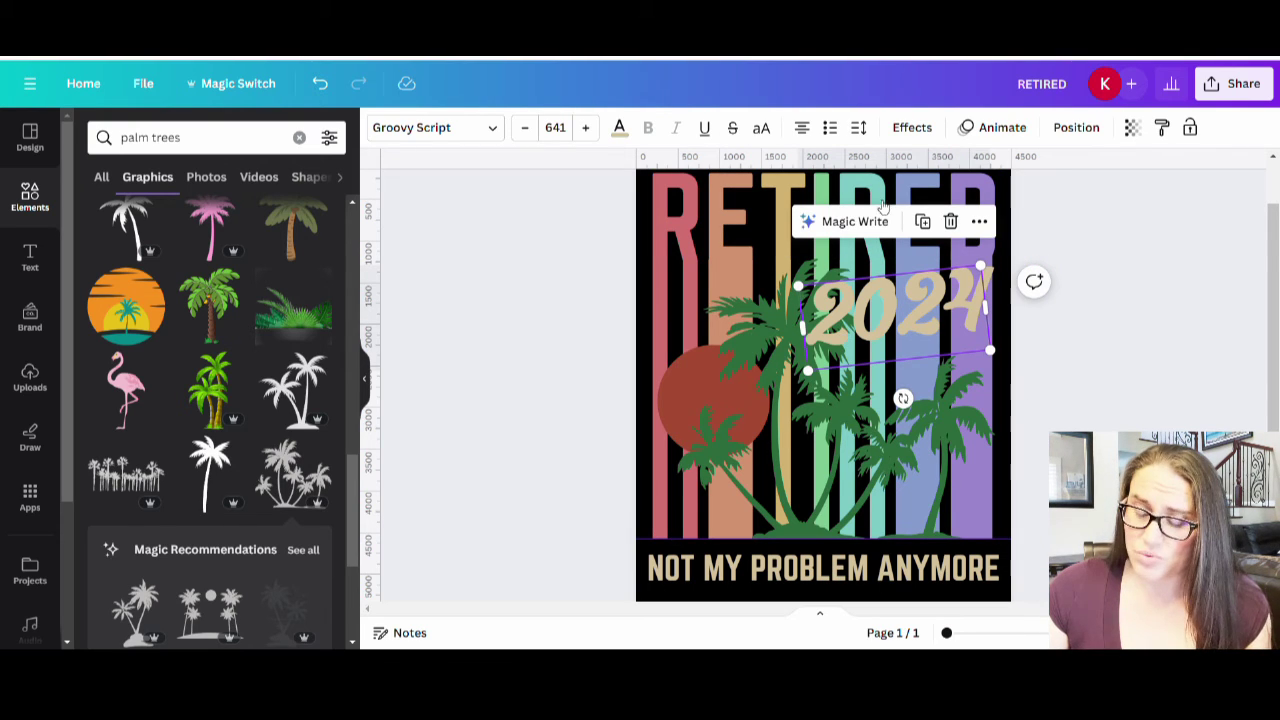
- Add a black Outline effect to the 2024 text at thickness 55
click(926, 130)
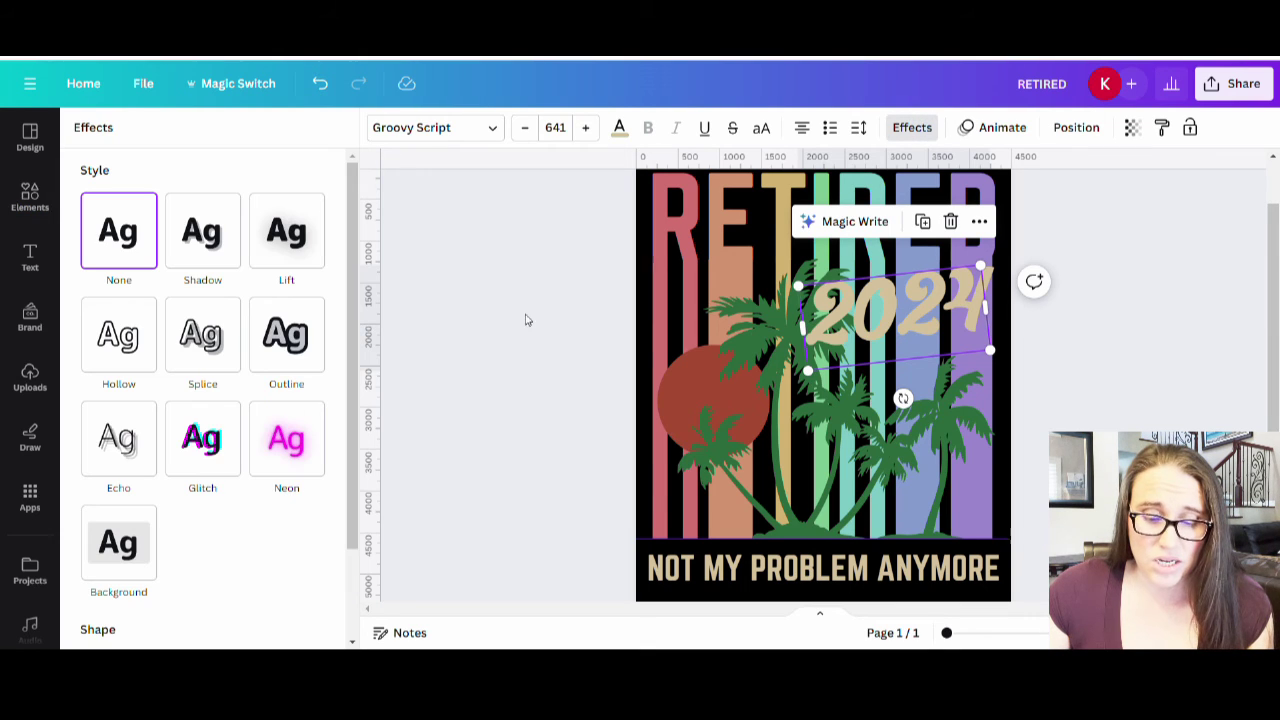
click(280, 350)
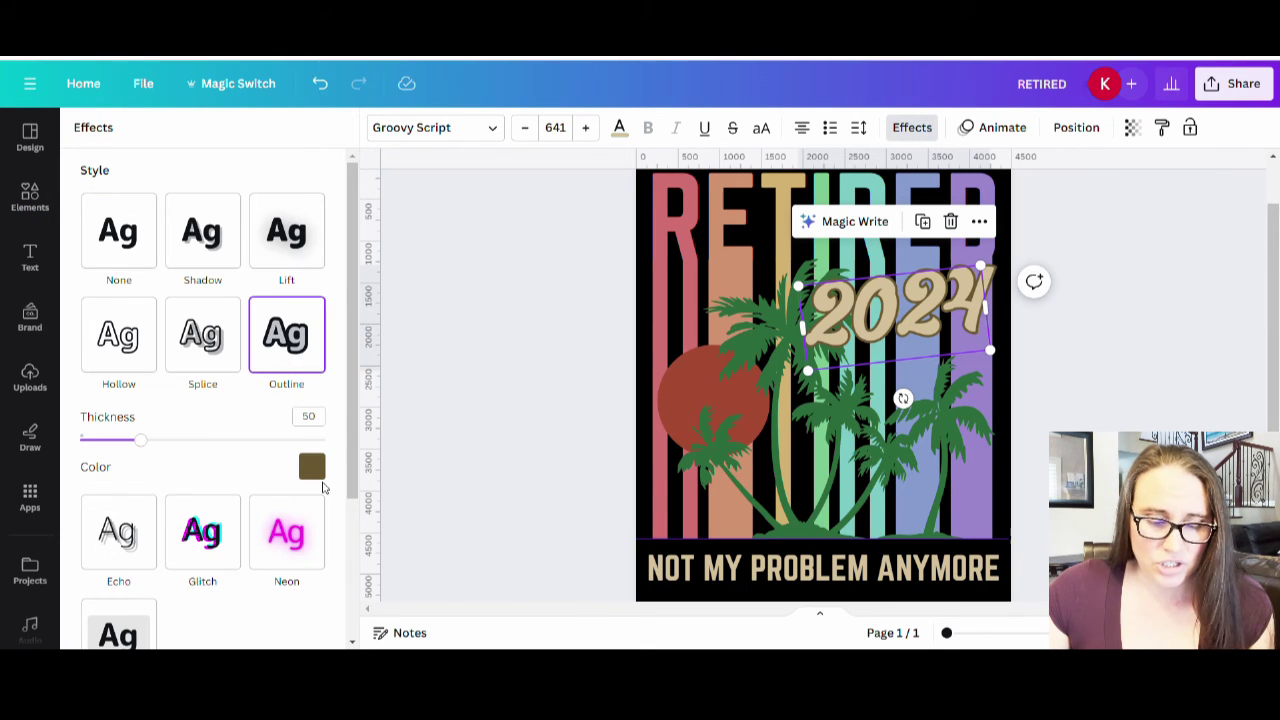
click(312, 468)
click(133, 280)
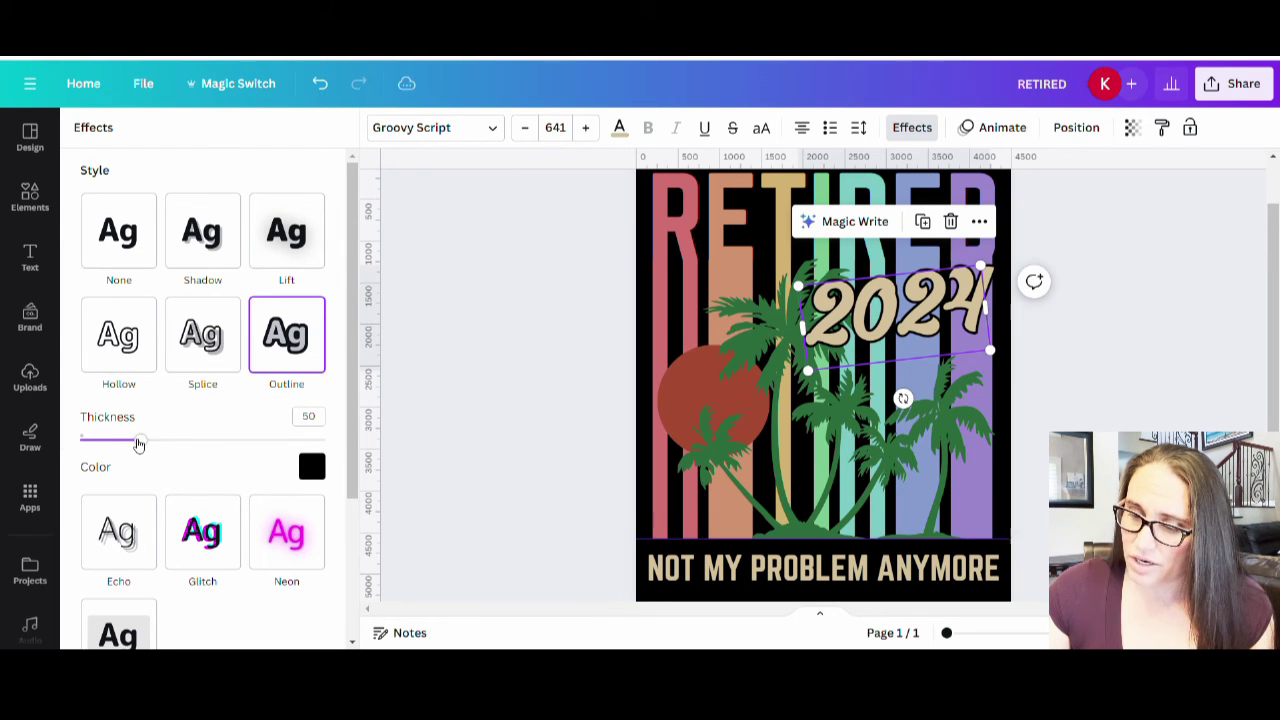
mouse_move(139, 445)
mouse_down()
mouse_move(151, 440)
mouse_move(83, 440)
mouse_move(151, 444)
mouse_up()
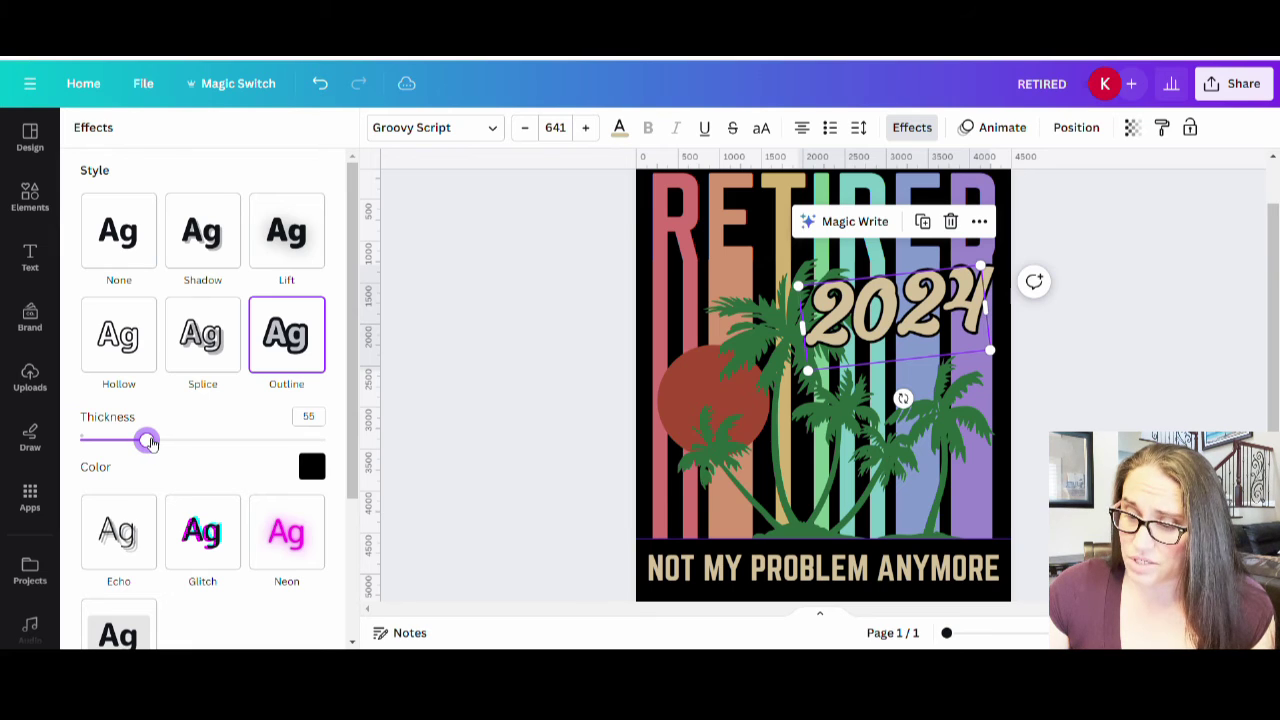
- Enlarge the 2024 text and reposition it over the palms
click(1052, 402)
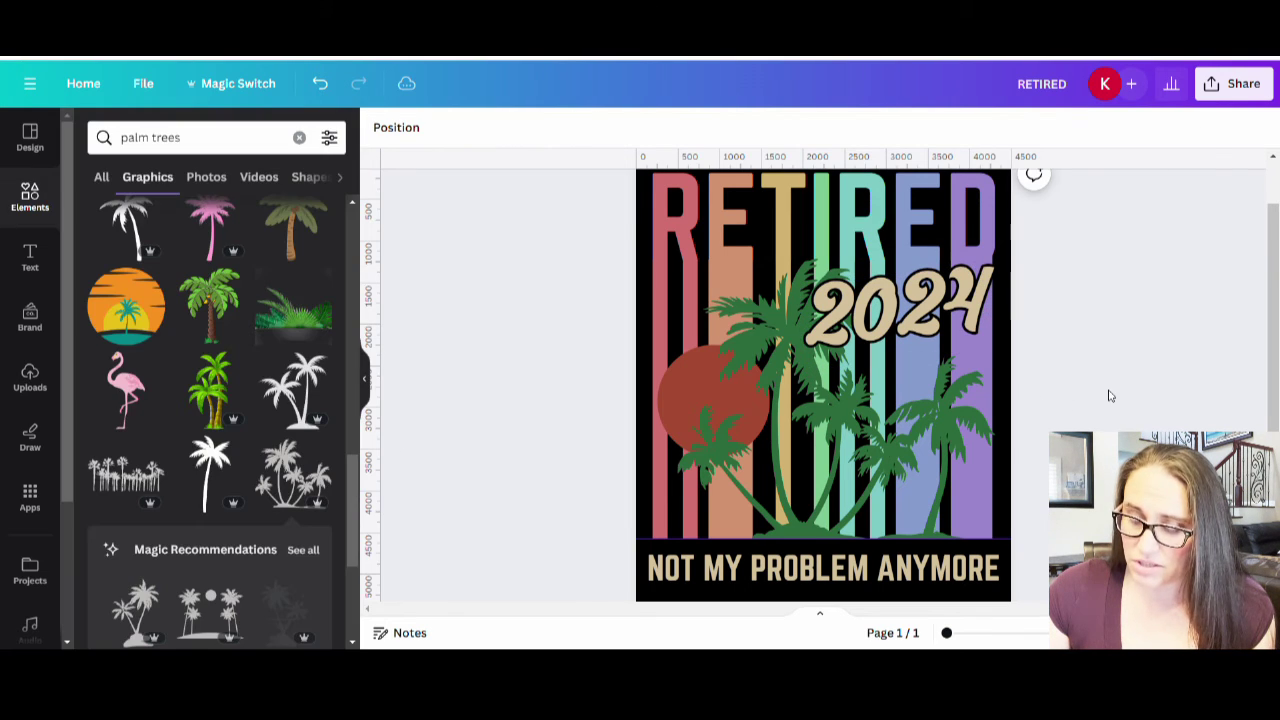
click(900, 315)
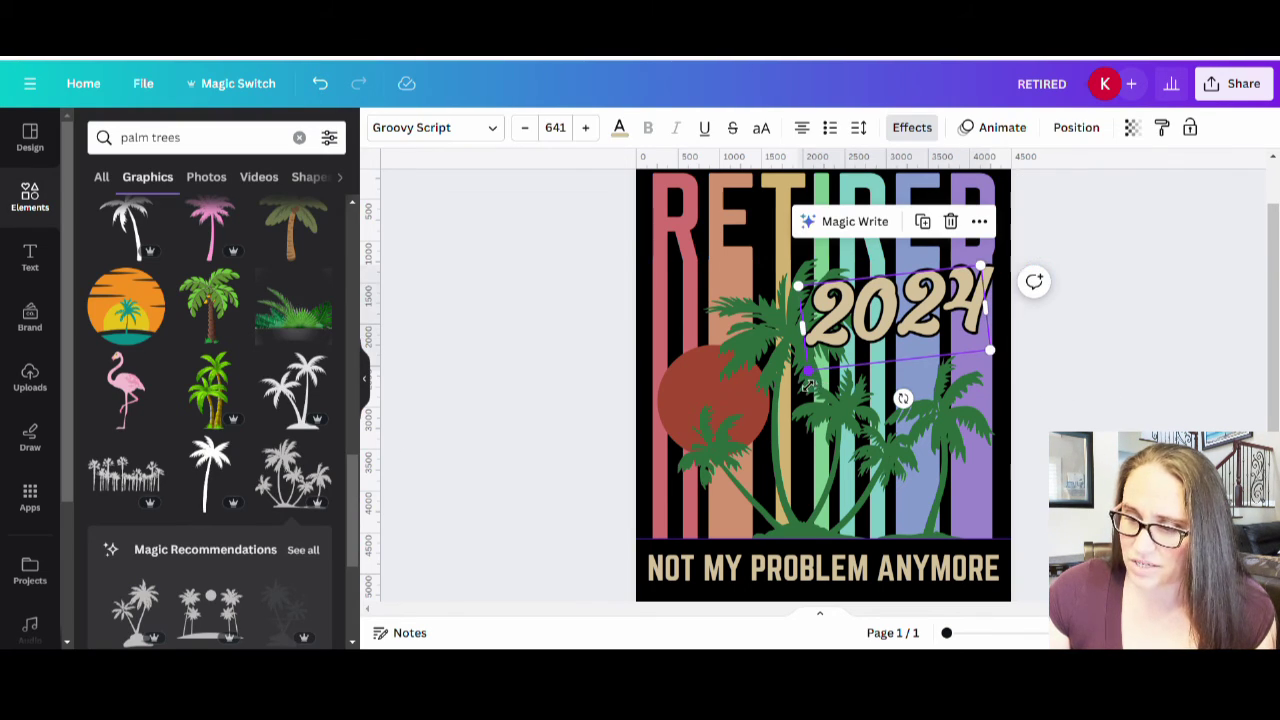
drag(807, 385, 758, 392)
drag(936, 338, 940, 335)
click(1143, 374)
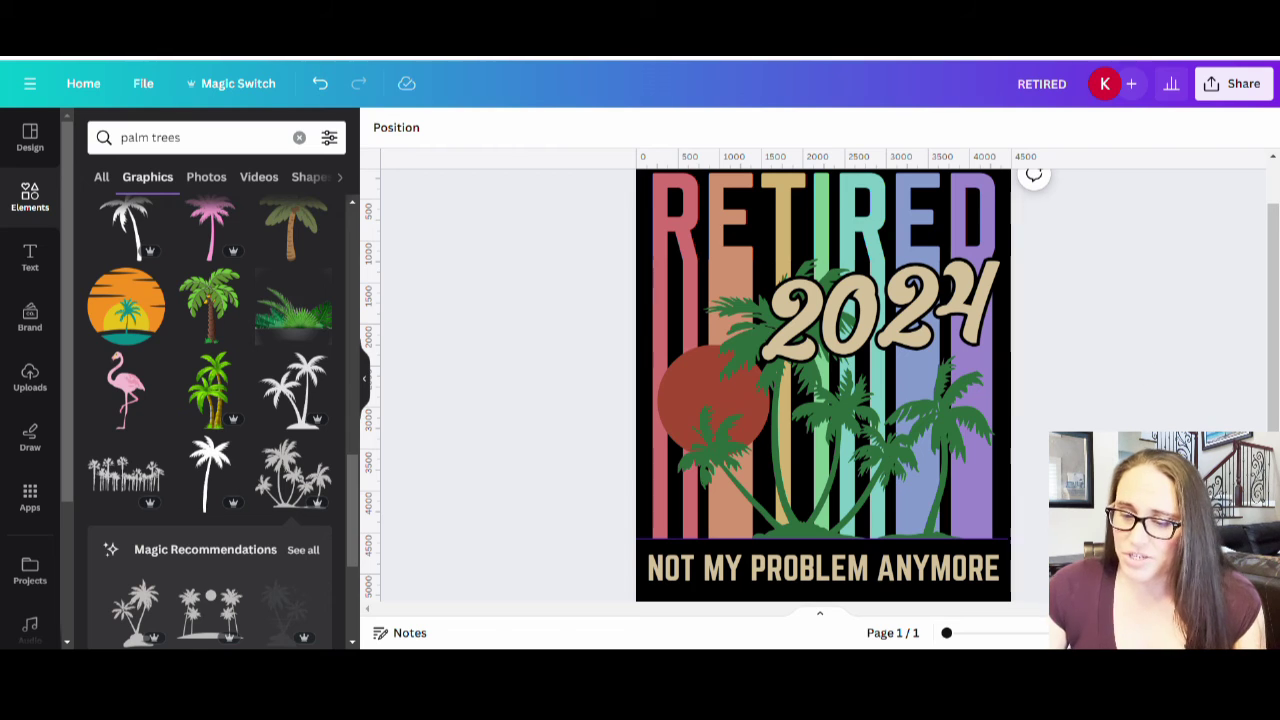
- Recolour the 2024 text a pale cream #F1E6CD
click(896, 310)
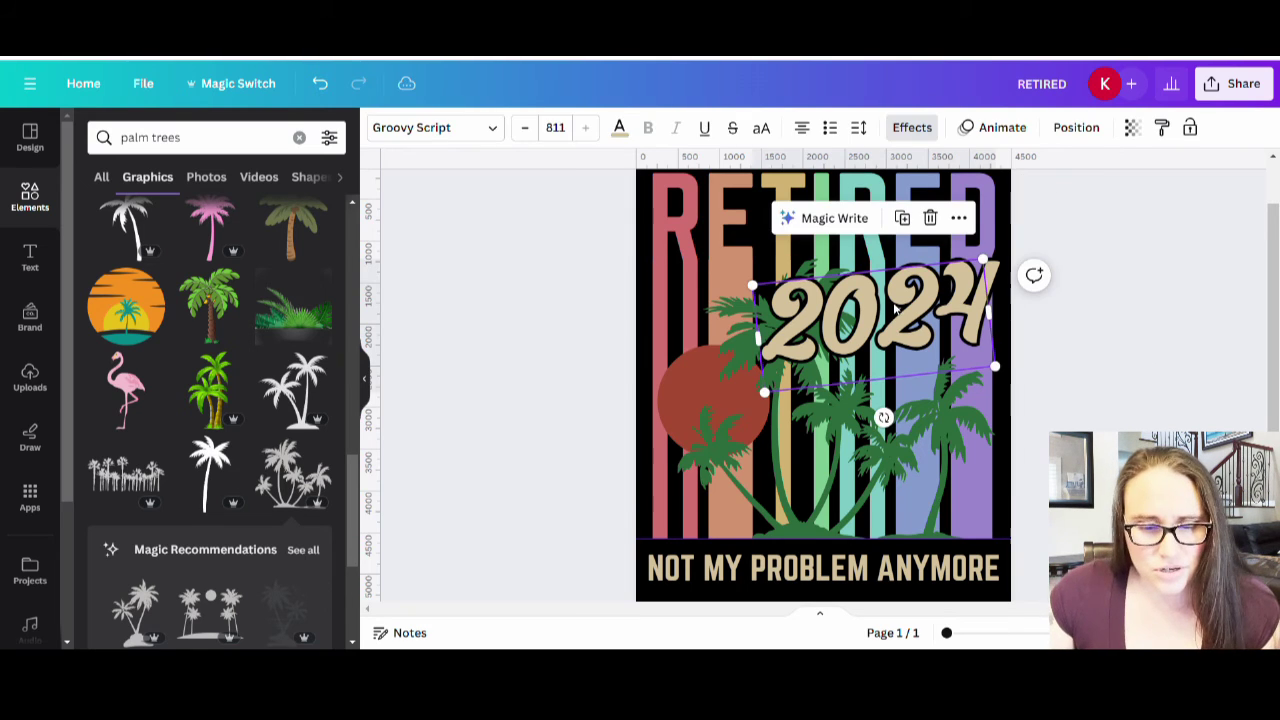
click(619, 130)
click(90, 228)
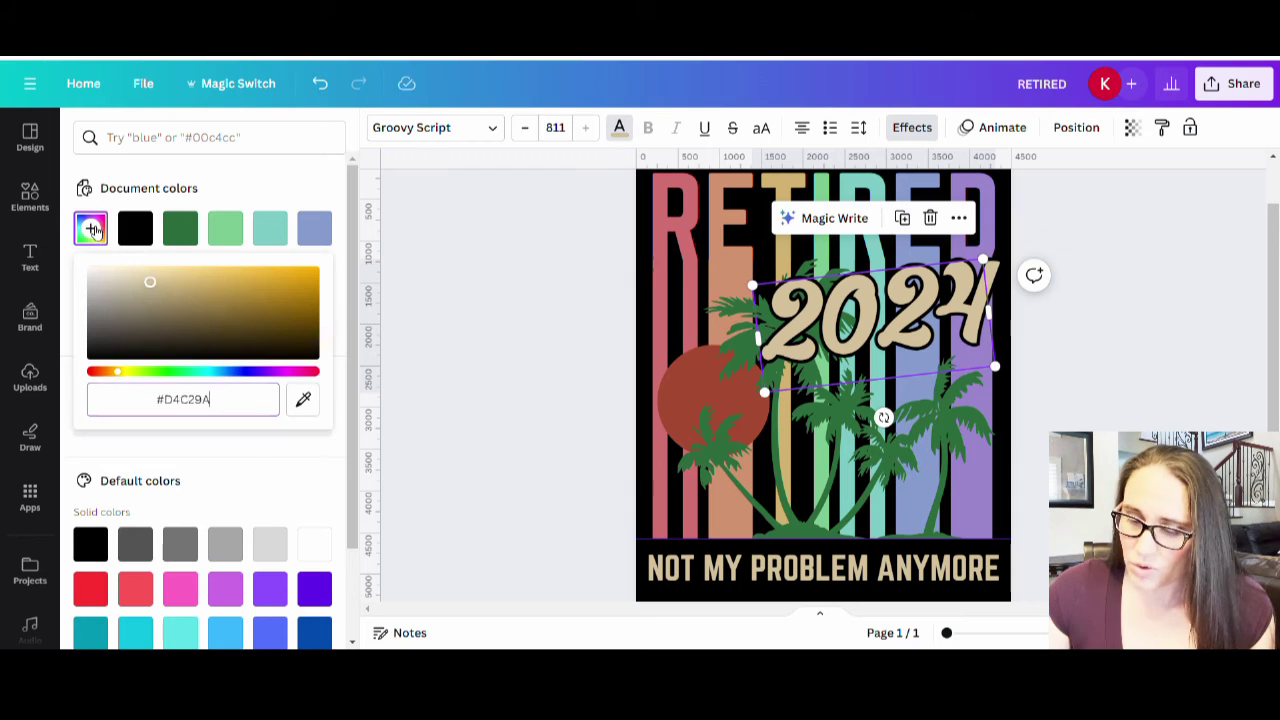
click(134, 276)
drag(133, 281, 123, 274)
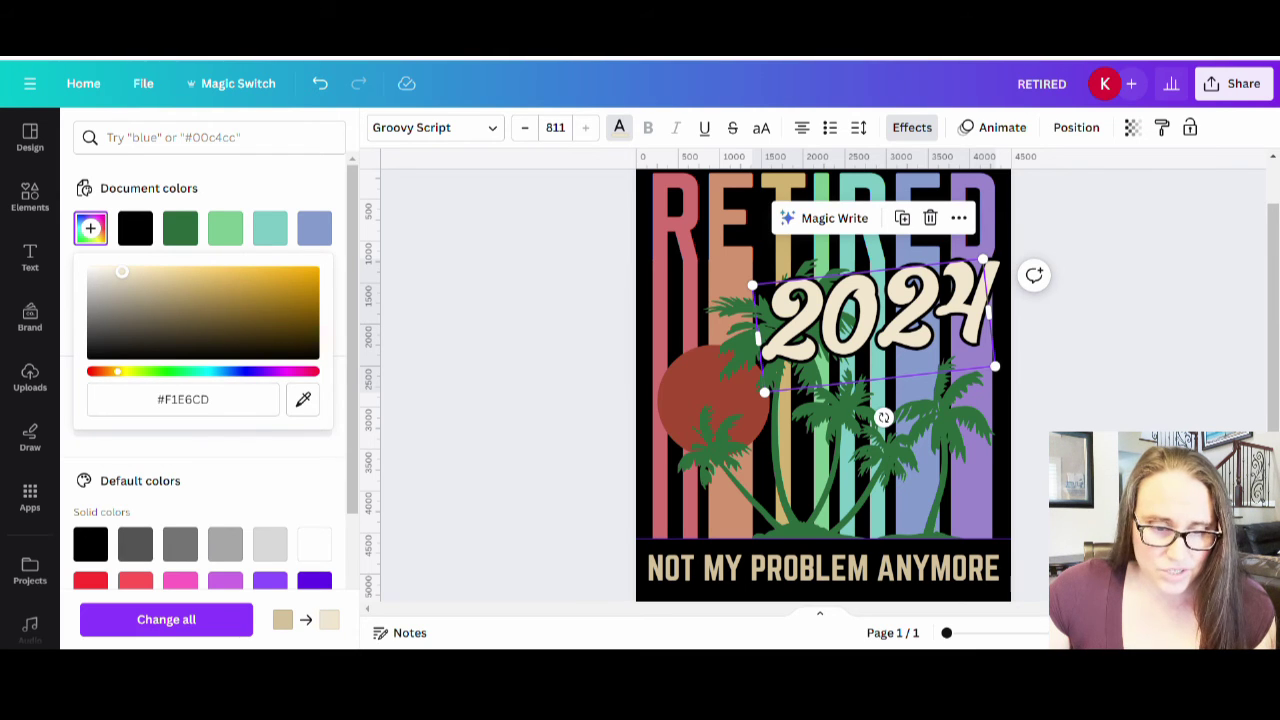
click(914, 578)
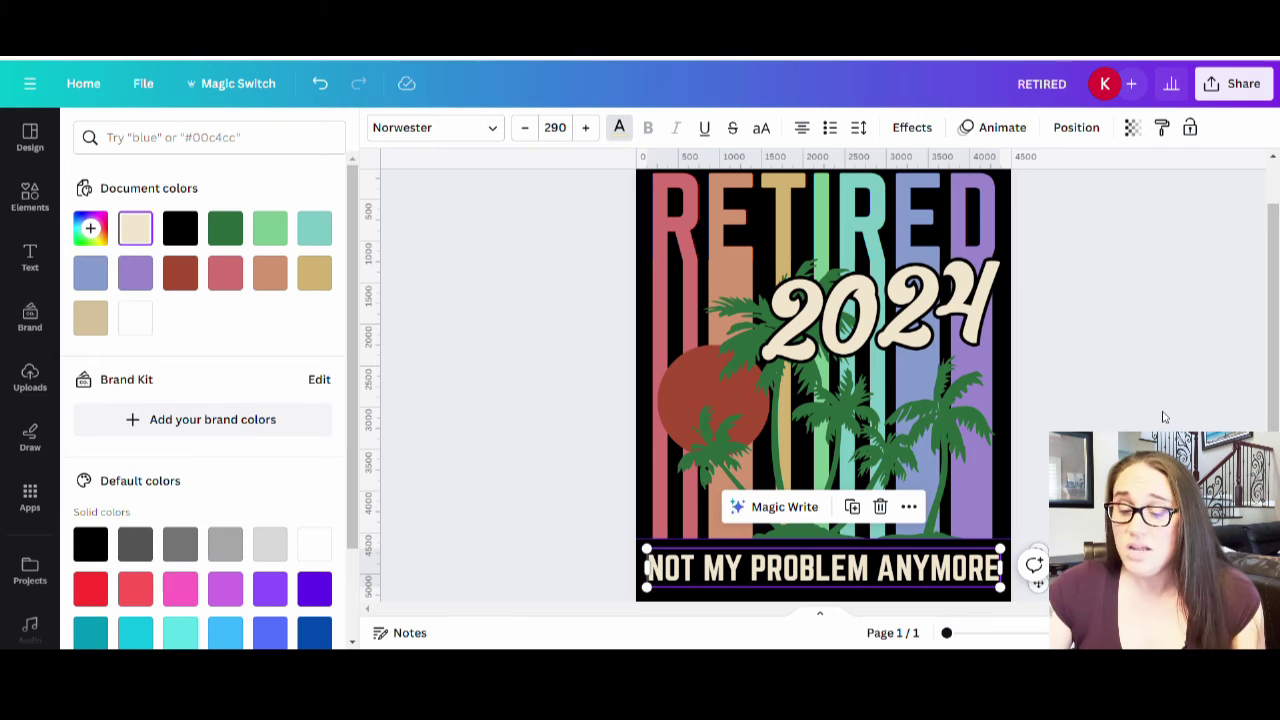
- Give NOT MY PROBLEM ANYMORE a black Outline effect at thickness 18
key(Escape)
key(Escape)
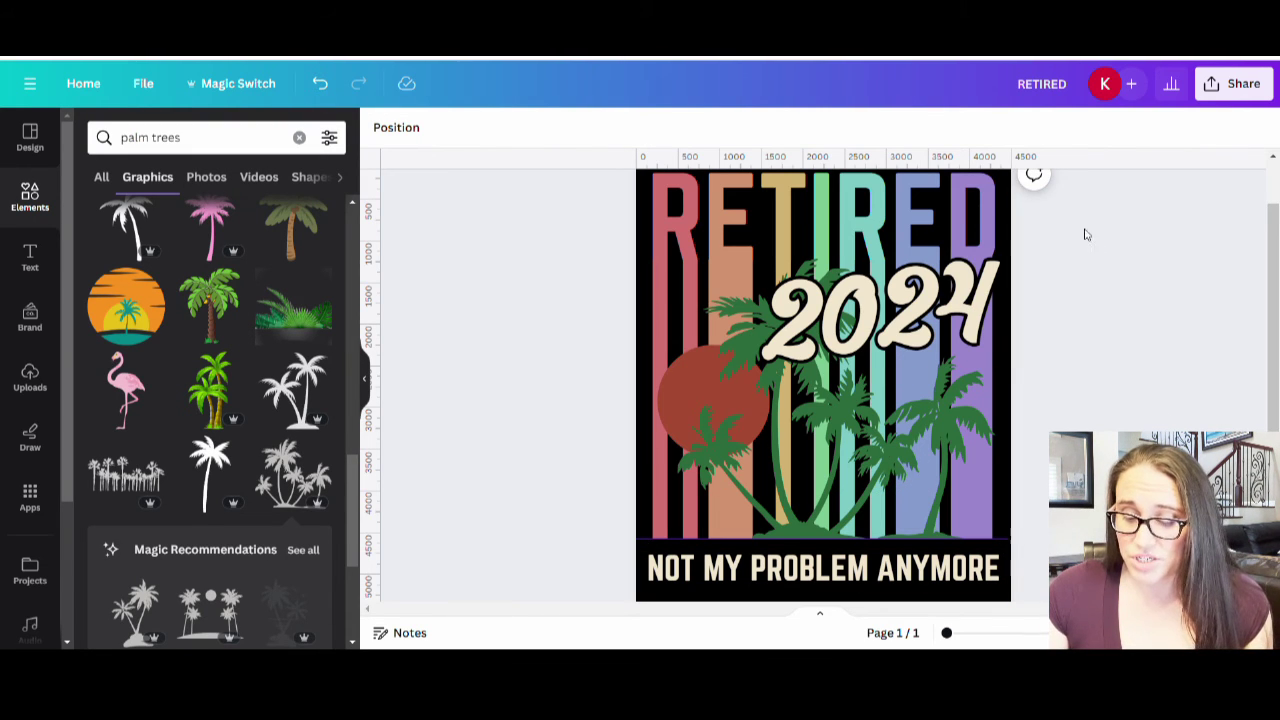
click(757, 573)
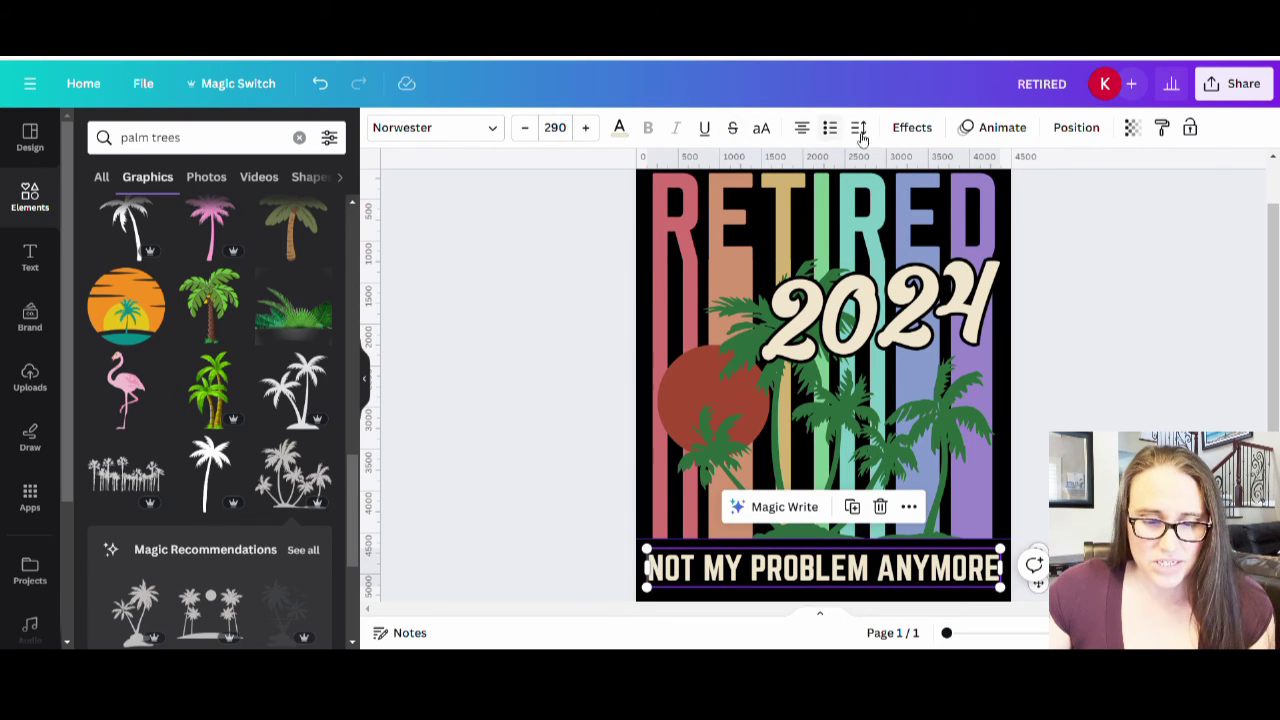
click(909, 127)
click(300, 338)
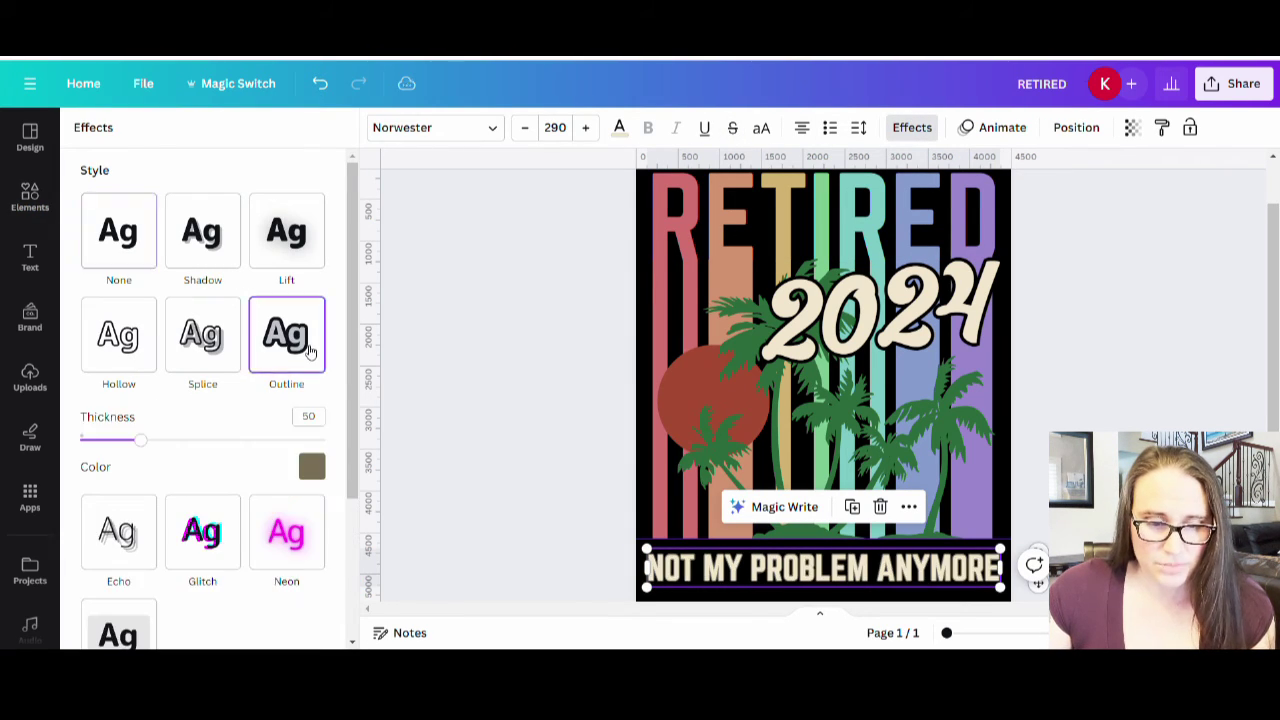
click(311, 466)
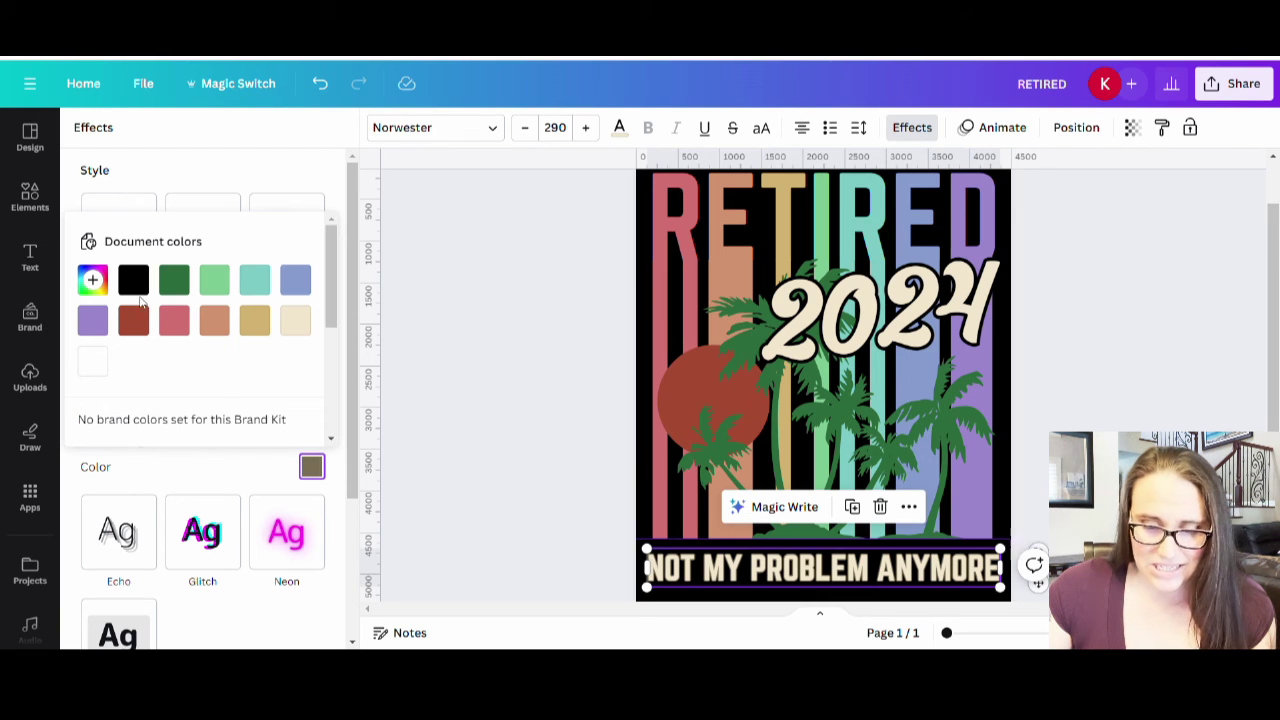
click(133, 280)
drag(142, 441, 106, 444)
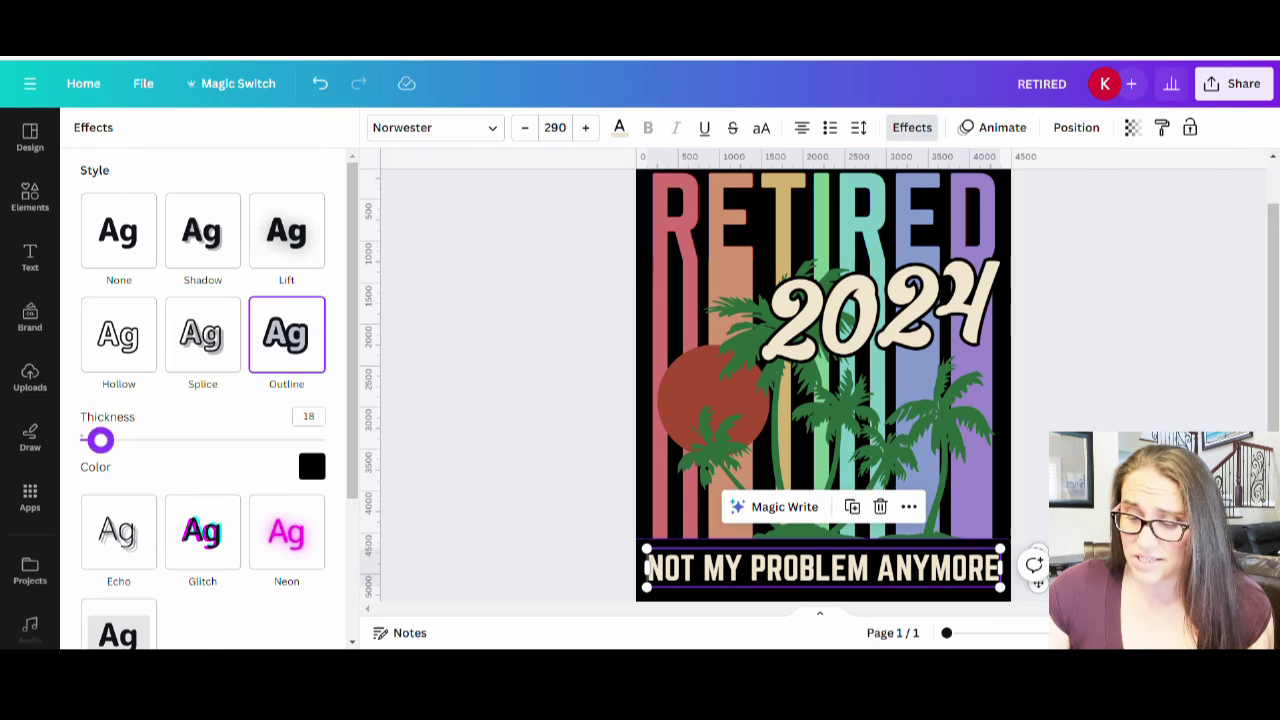
key(Escape)
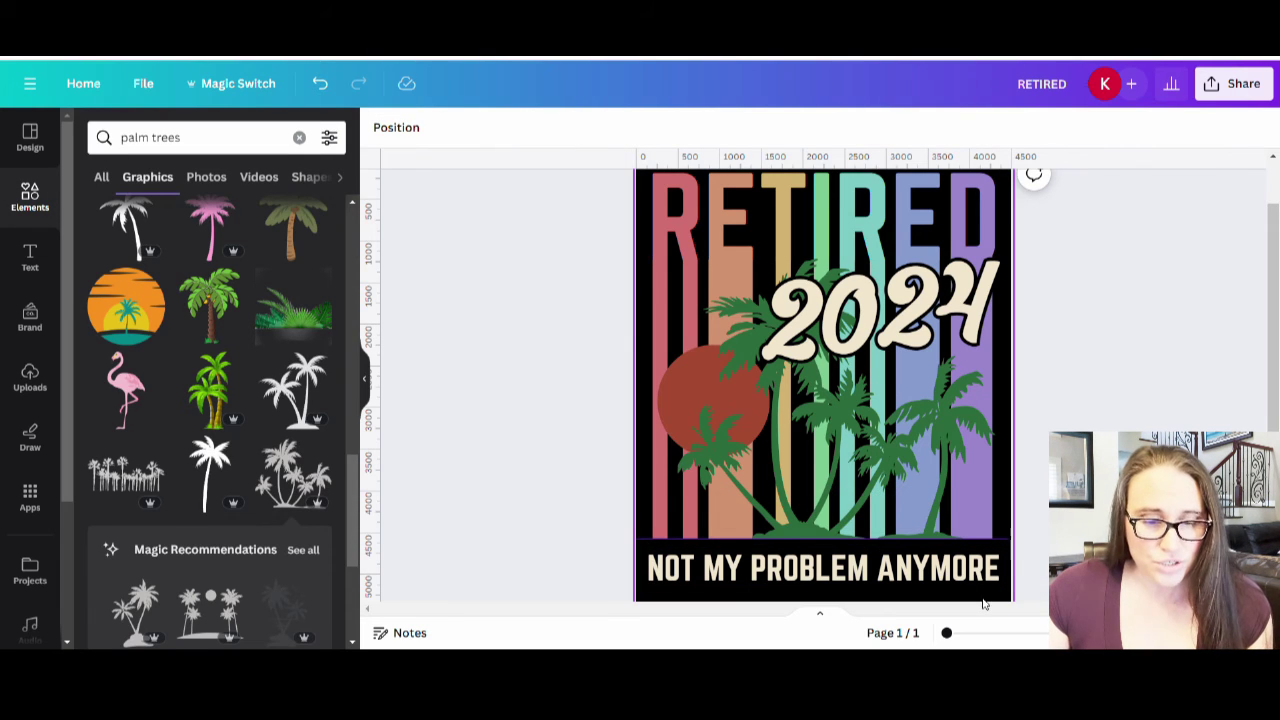
- Temporarily make the page background white and thicken the slogan's outline
click(984, 598)
click(380, 127)
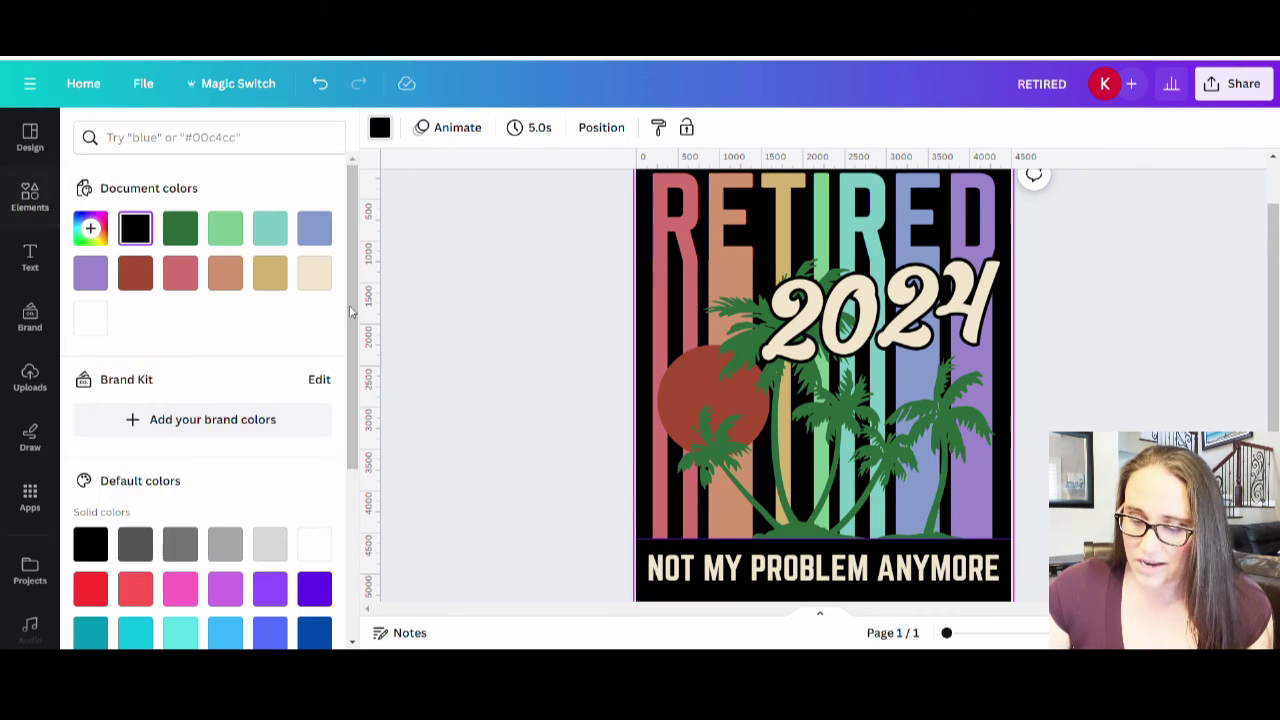
click(88, 322)
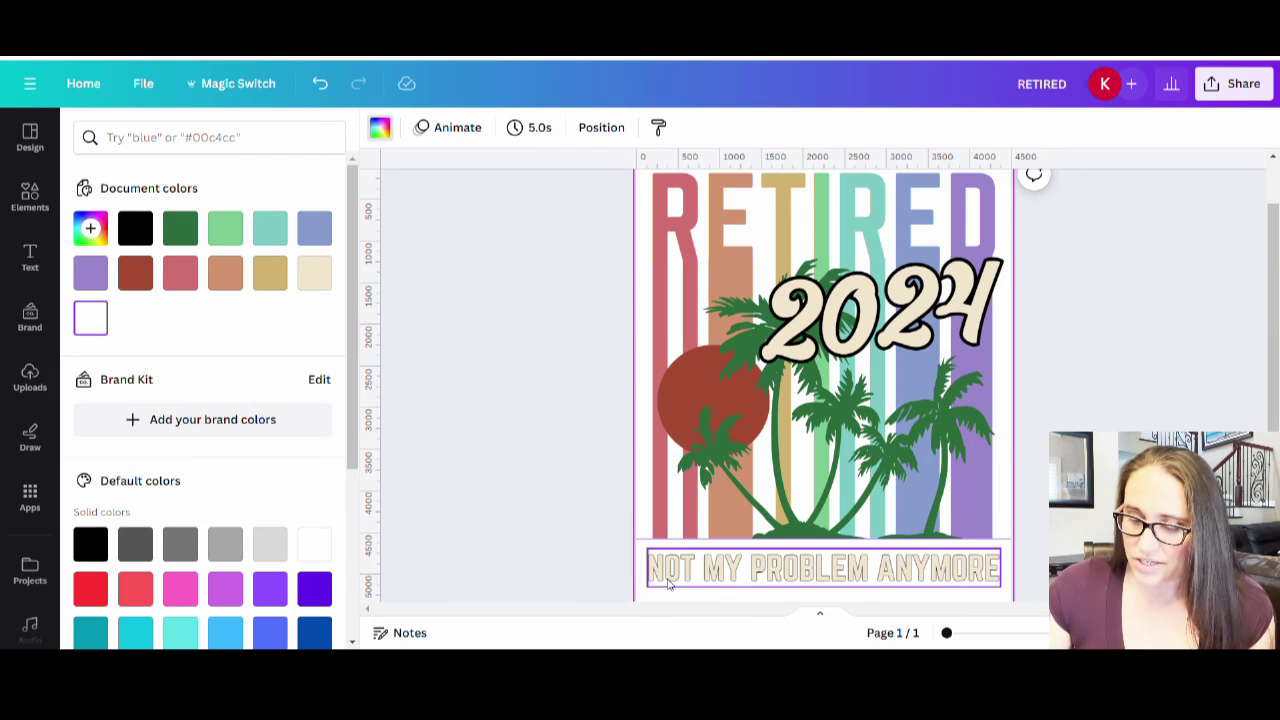
click(940, 569)
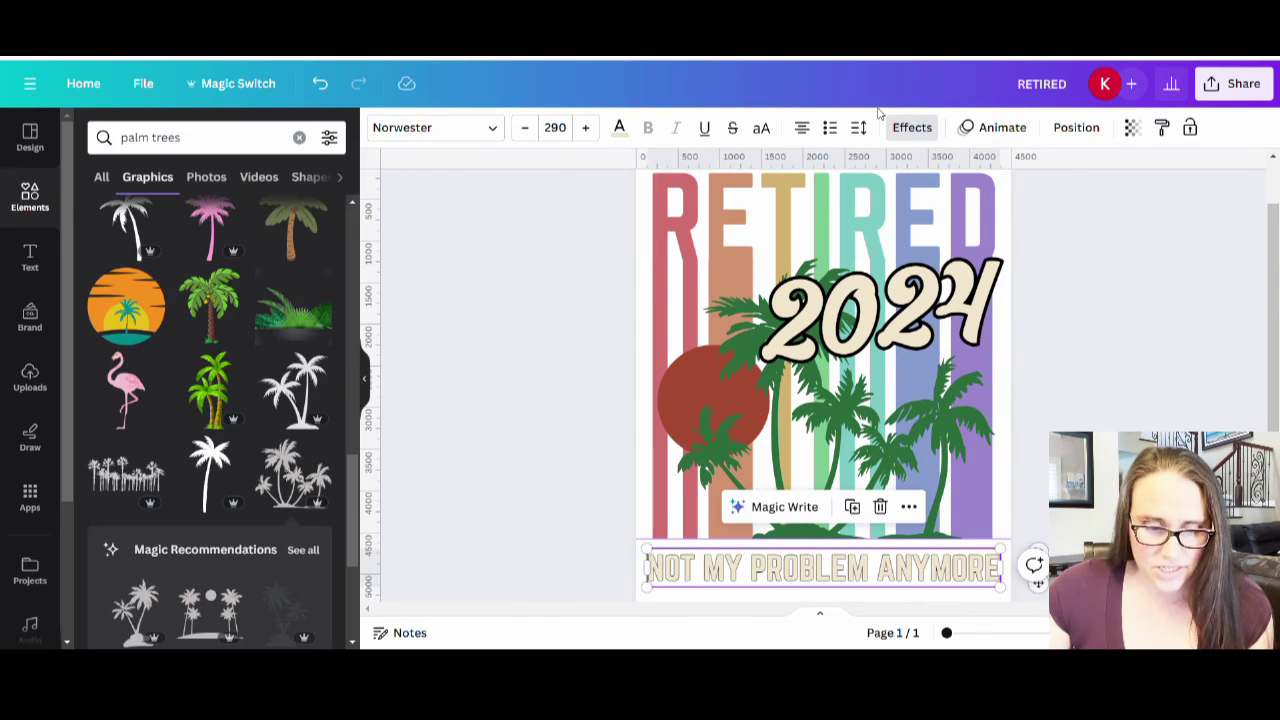
click(899, 128)
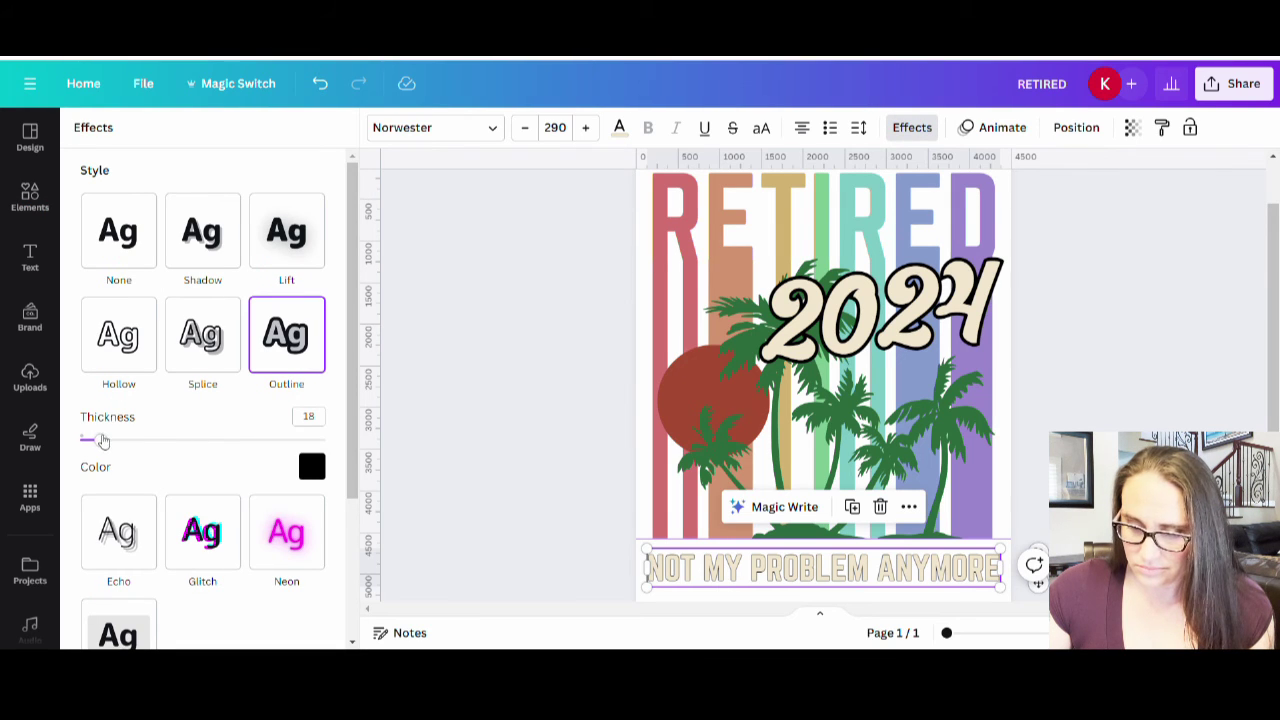
drag(102, 441, 123, 444)
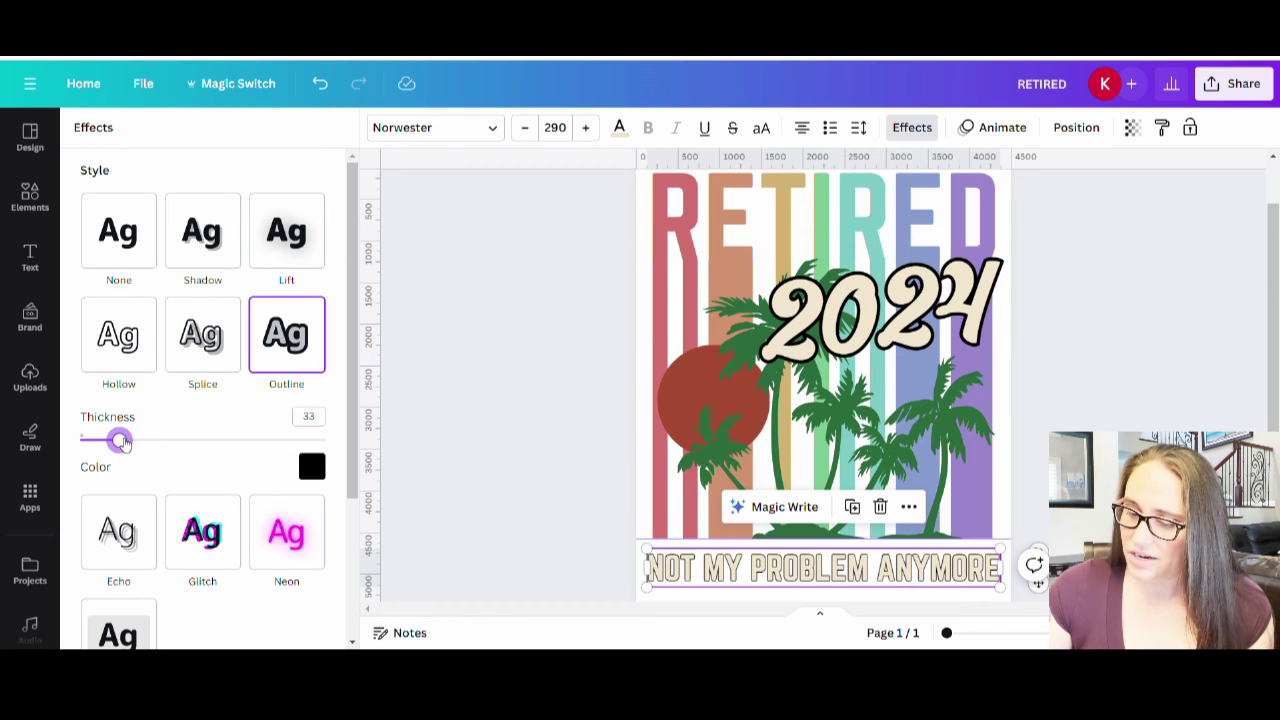
click(30, 197)
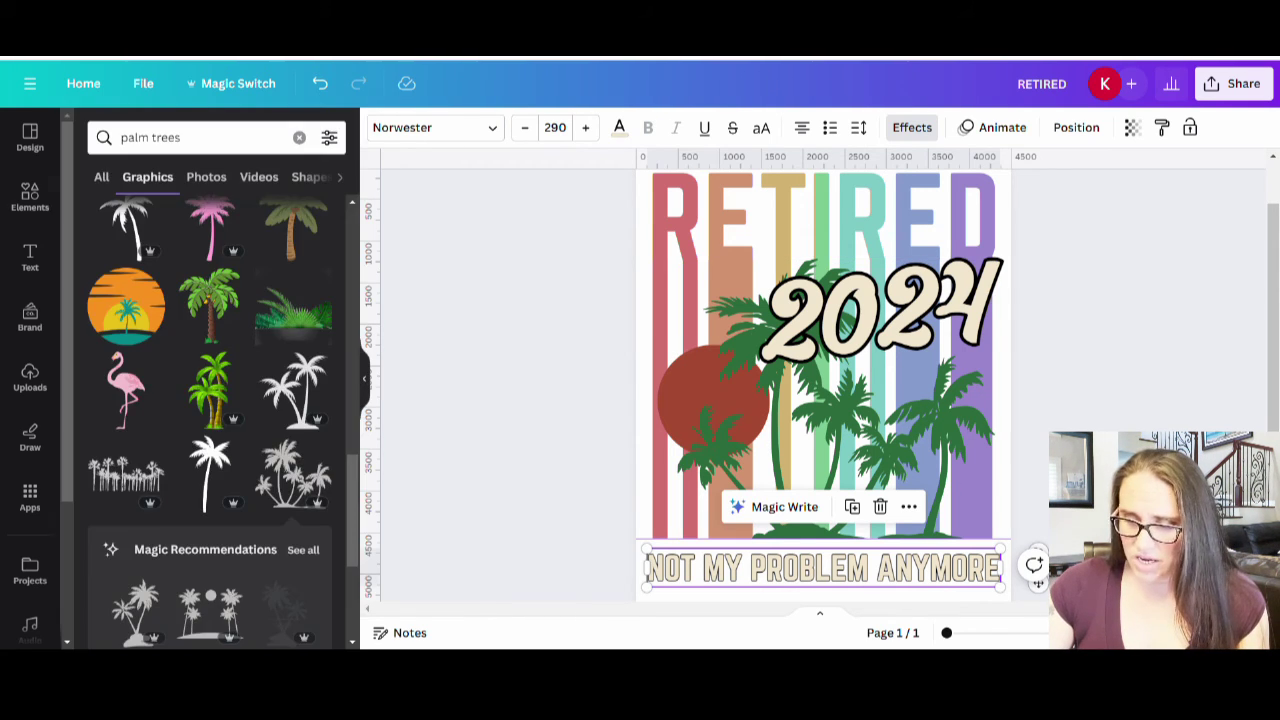
key(Escape)
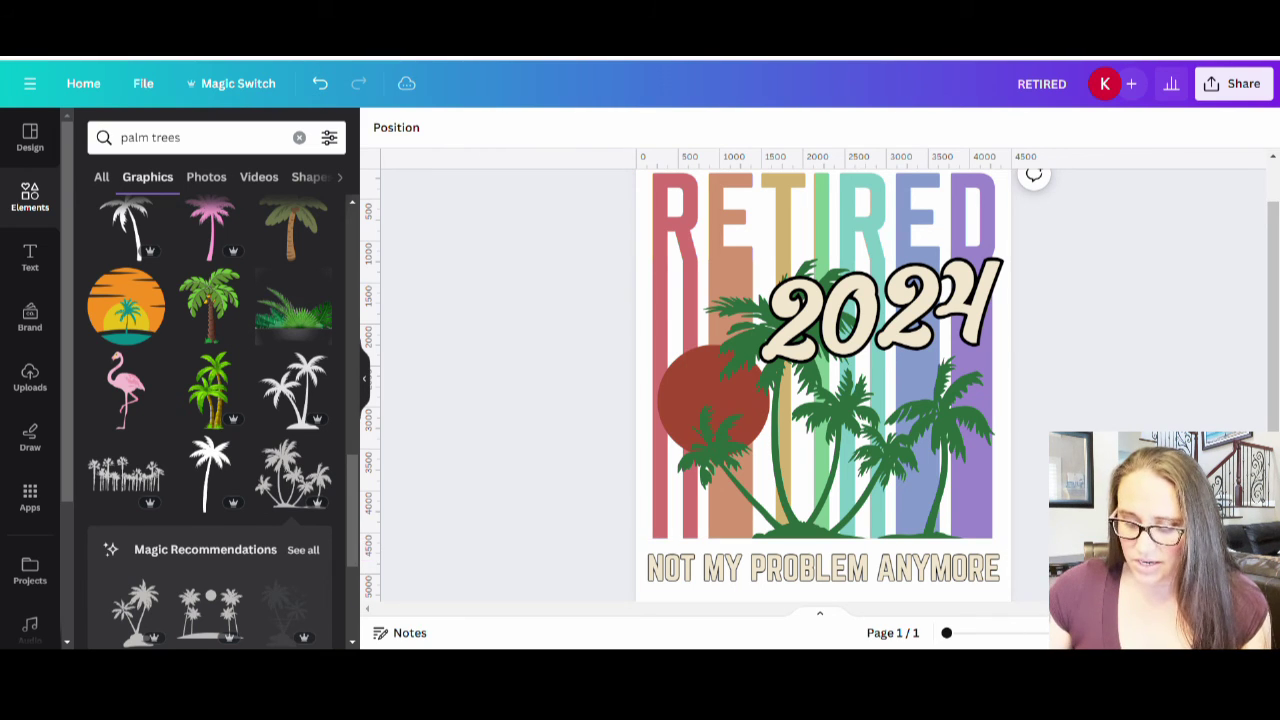
- Nudge the slogan up and shrink it slightly to size 286, re-centred at the bottom
click(933, 585)
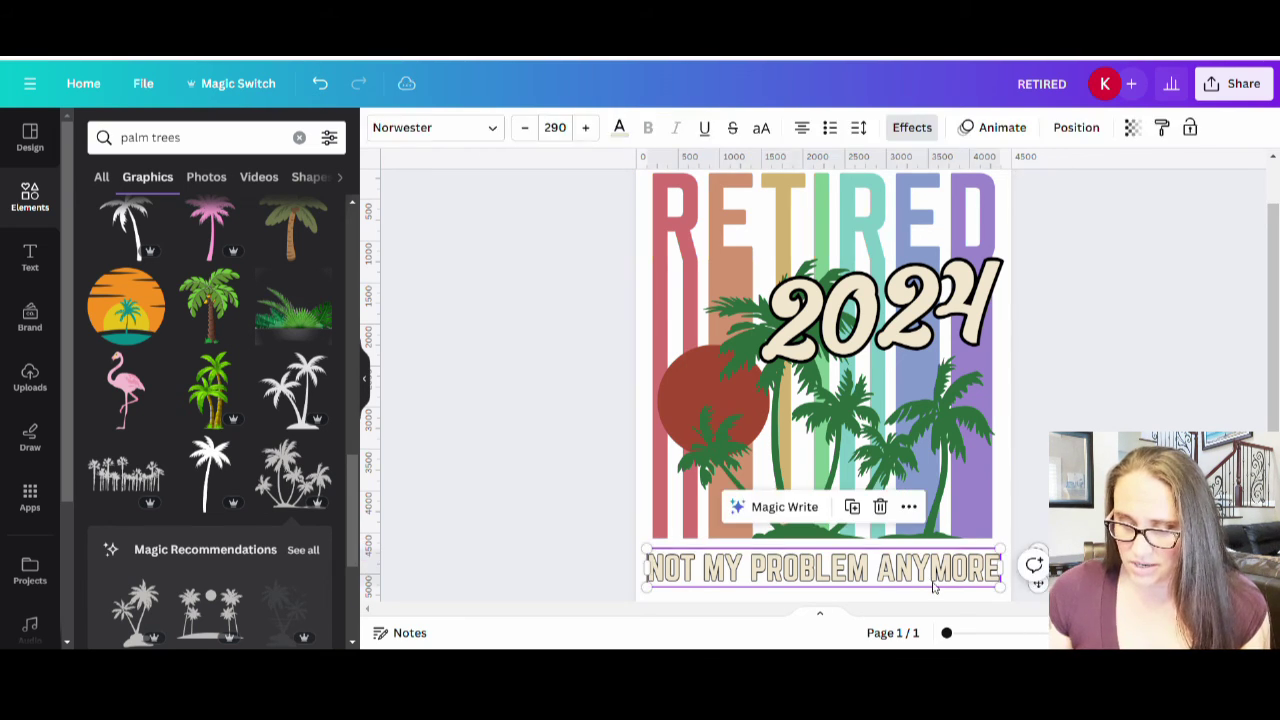
key(Up)
key(Up)
key(Up)
key(Up)
key(Up)
key(Up)
key(Up)
key(Up)
key(Up)
key(Up)
key(Up)
key(Up)
key(Up)
key(Up)
key(Up)
key(Up)
key(Up)
key(Up)
key(Up)
key(Up)
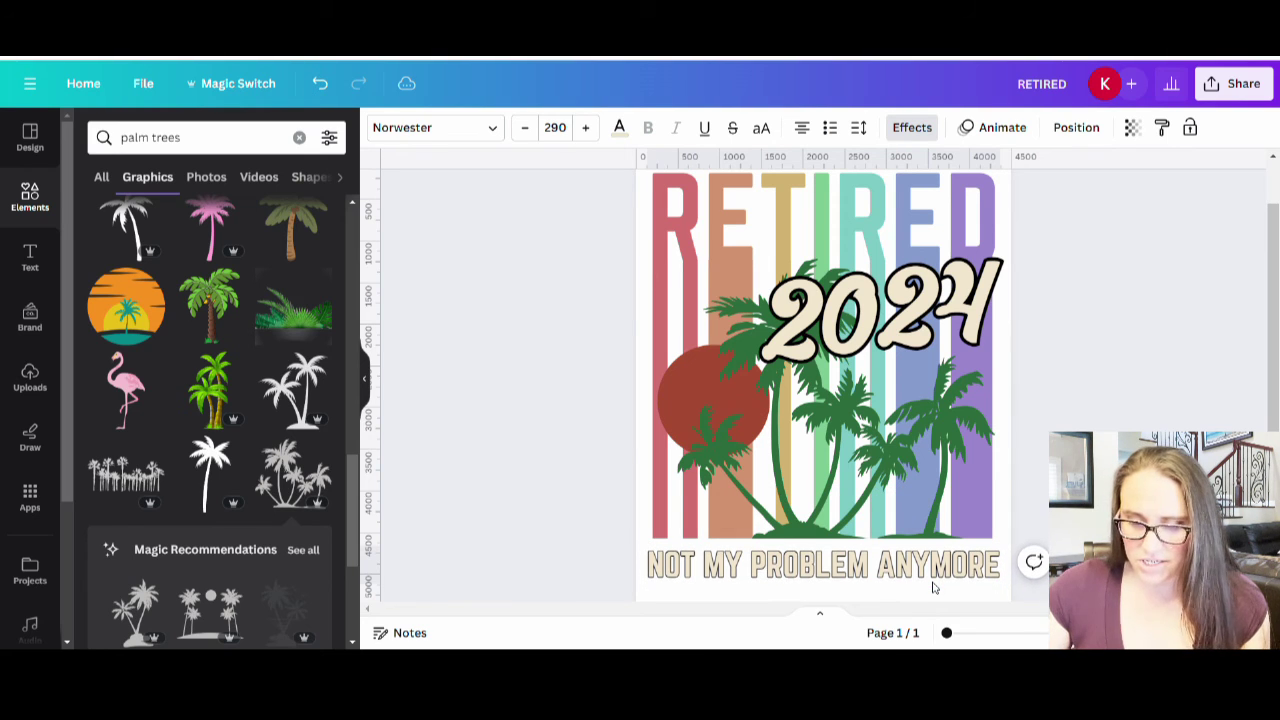
key(Up)
key(Up)
key(Up)
key(Up)
key(Up)
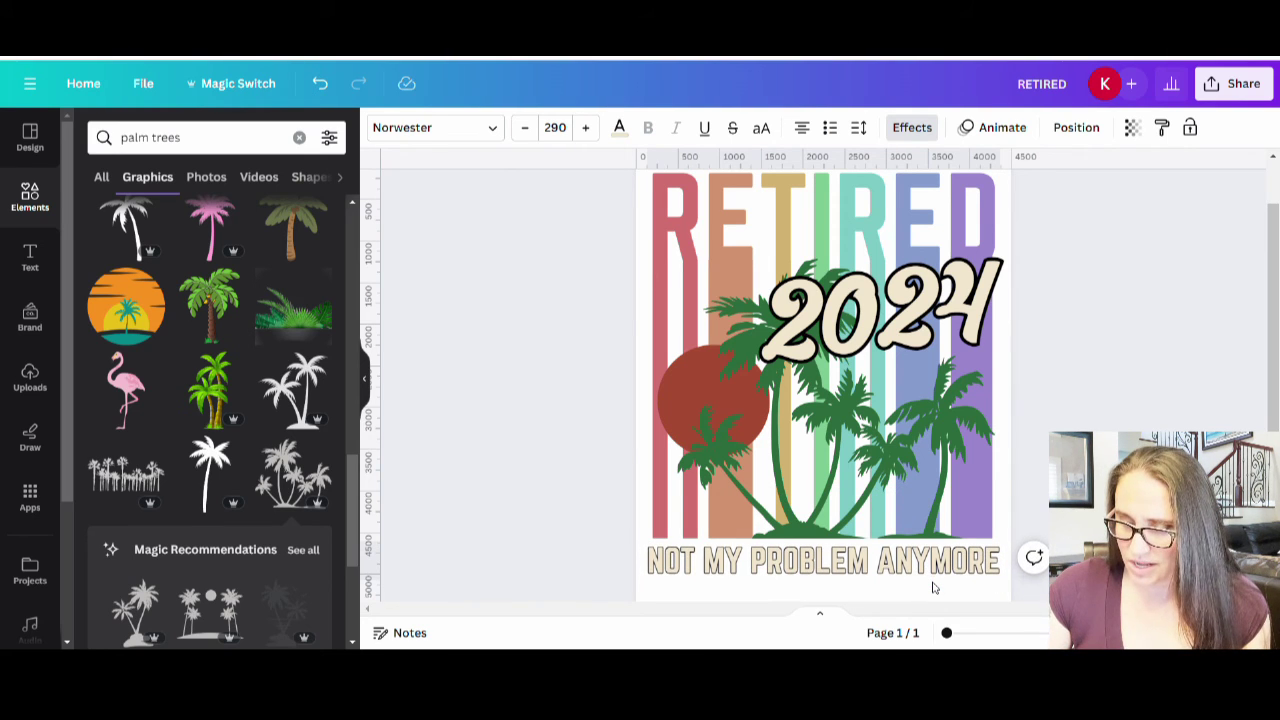
drag(1004, 582, 997, 579)
drag(648, 579, 654, 586)
click(566, 574)
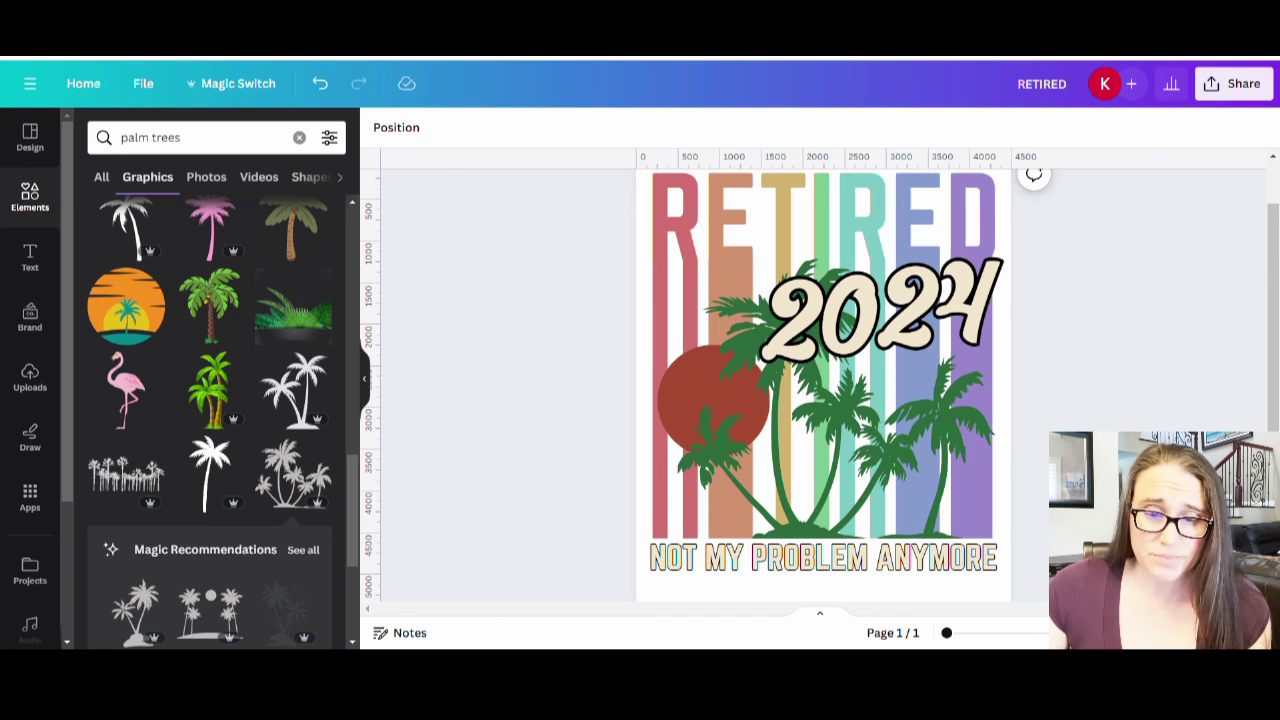
- Set the page background back to black
click(1007, 600)
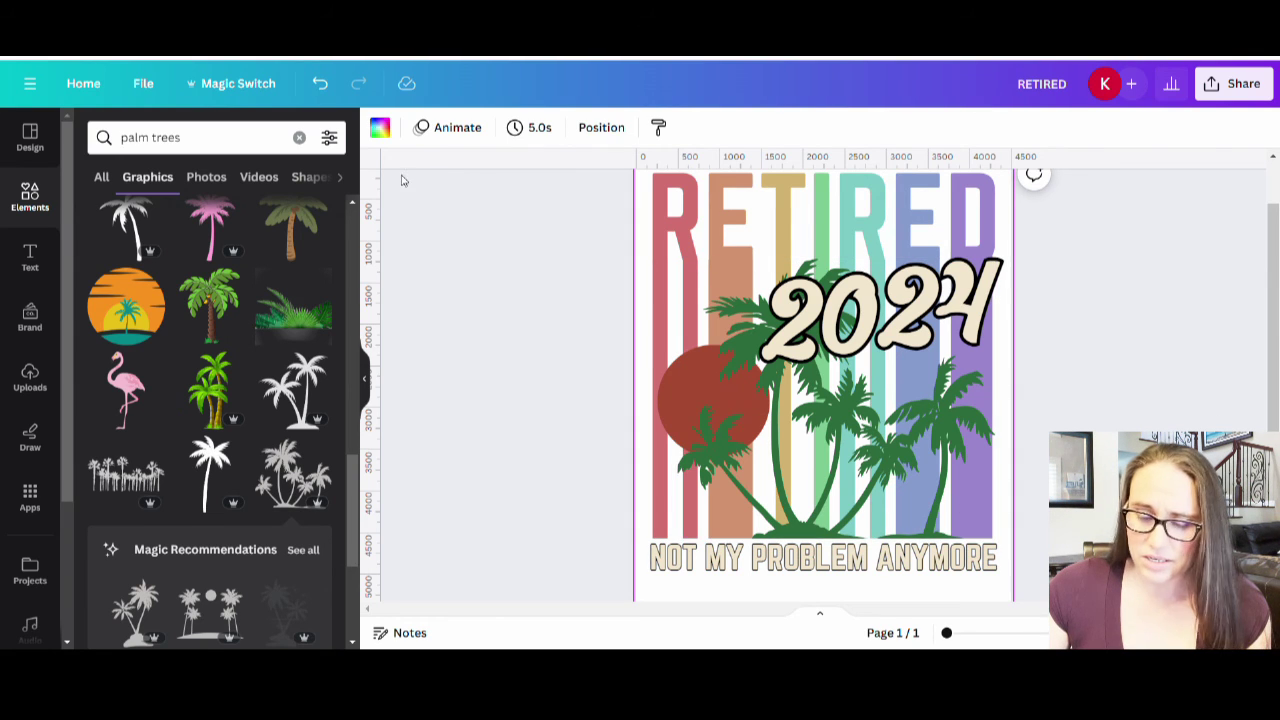
click(380, 127)
click(135, 228)
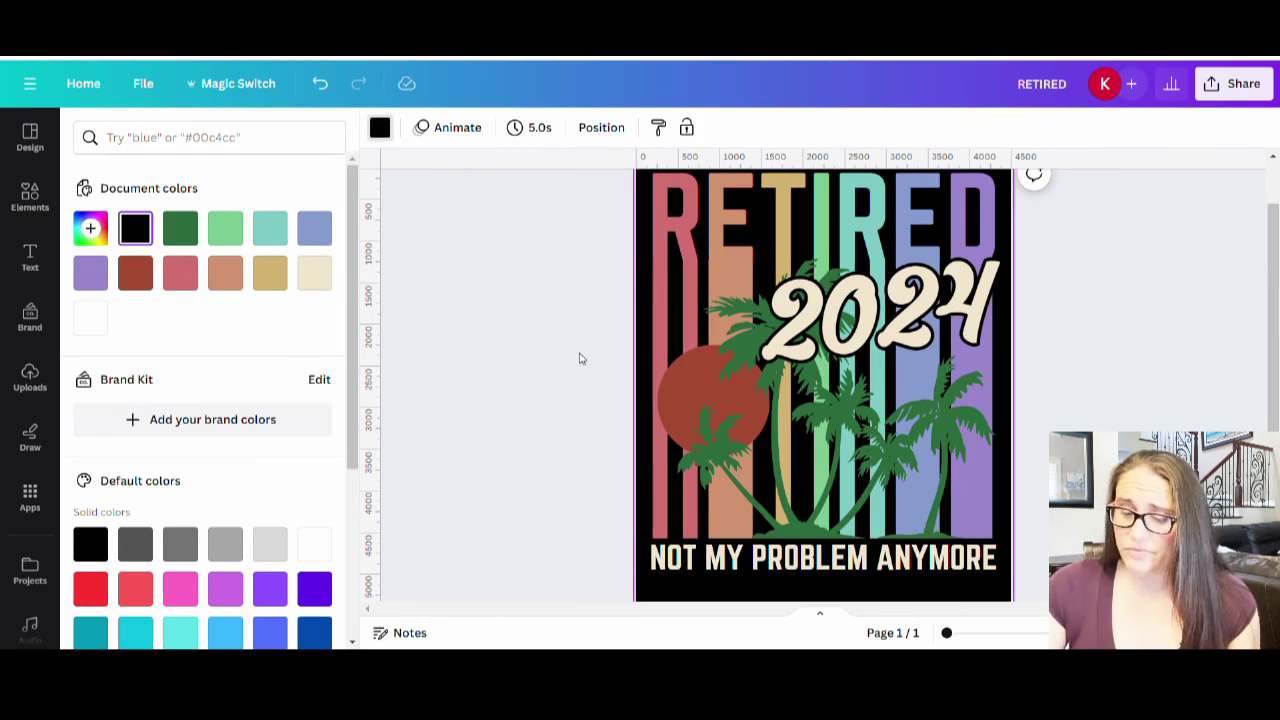
click(580, 357)
scroll(1148, 422, up, 2)
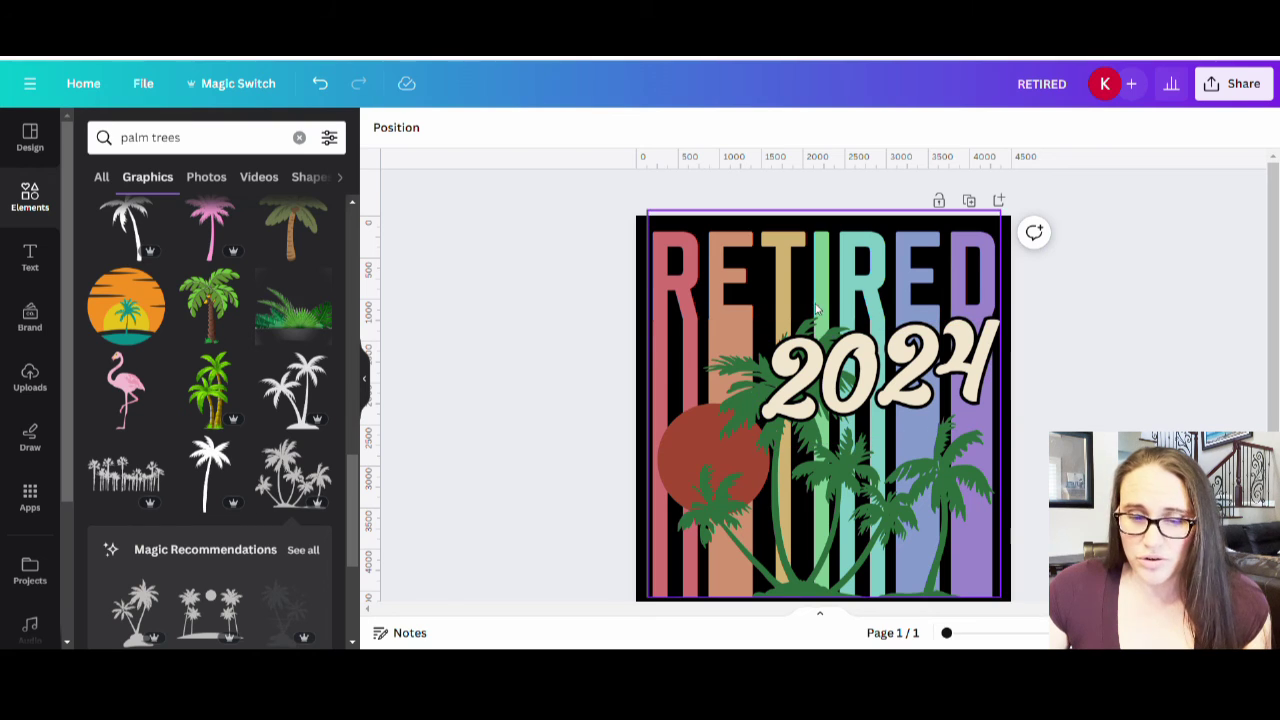
- Recolour the sun circle a brighter orange-red #D65B3A
click(673, 446)
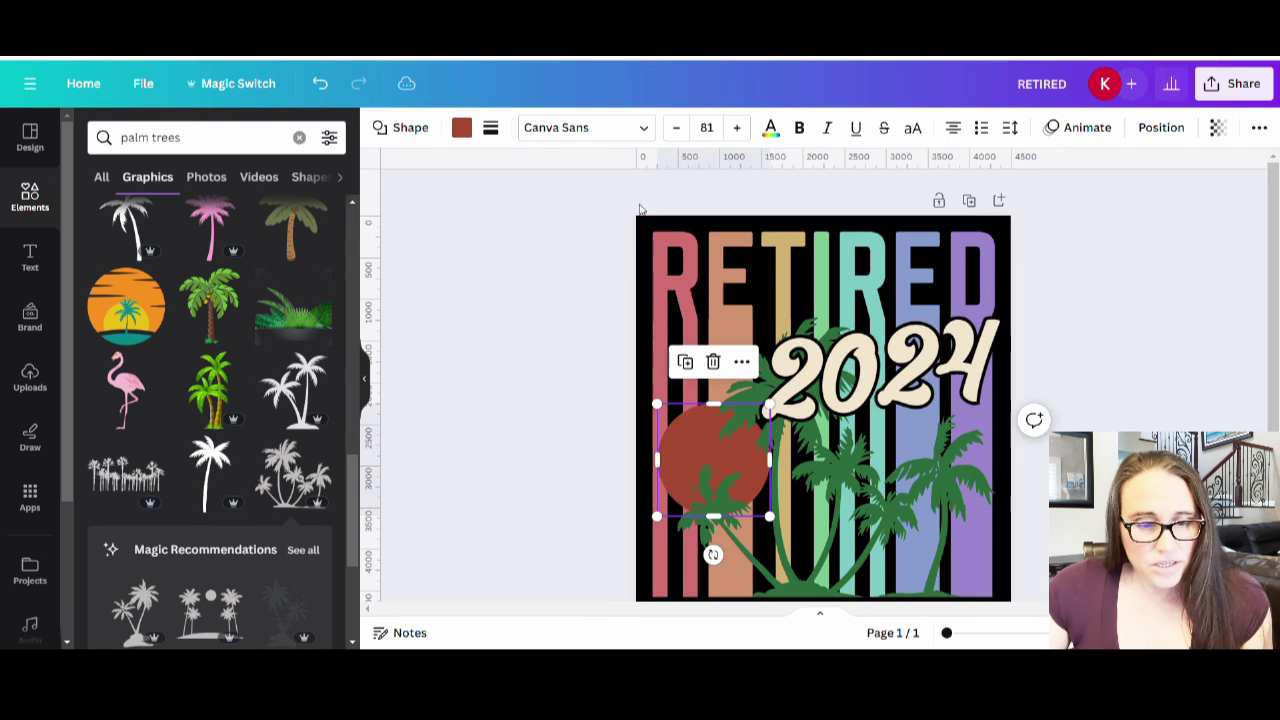
click(461, 127)
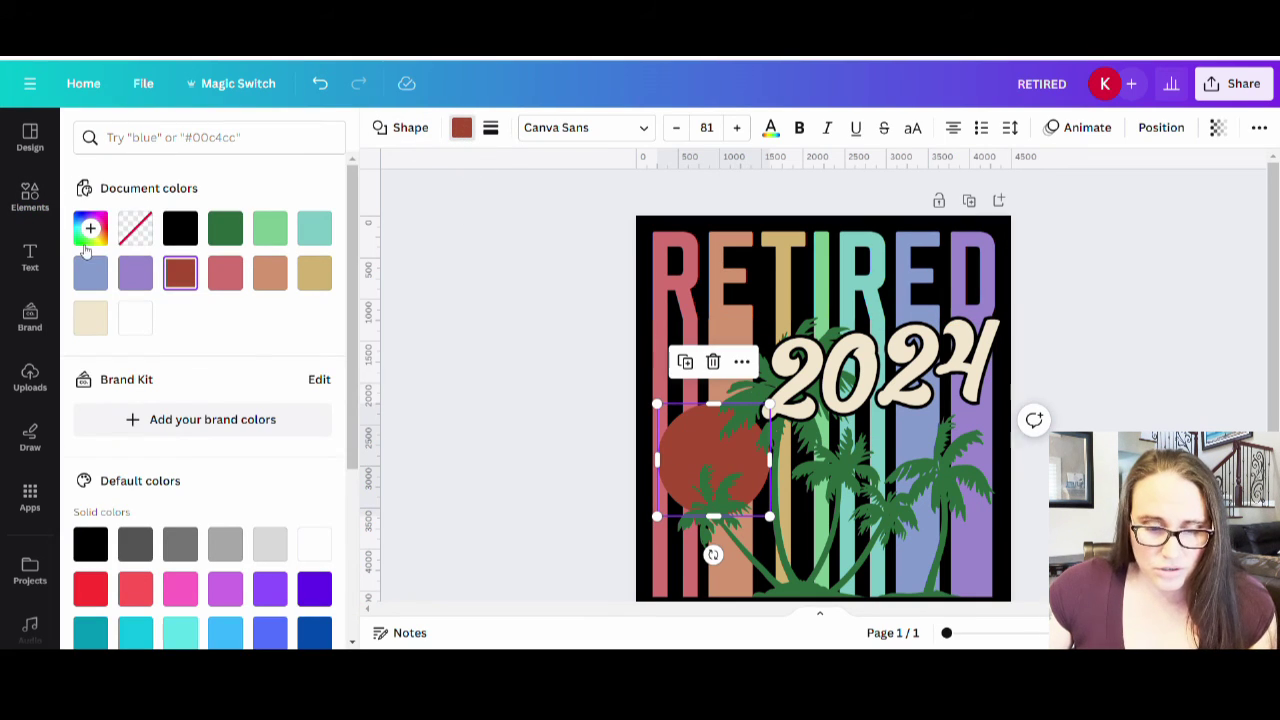
click(86, 240)
click(260, 326)
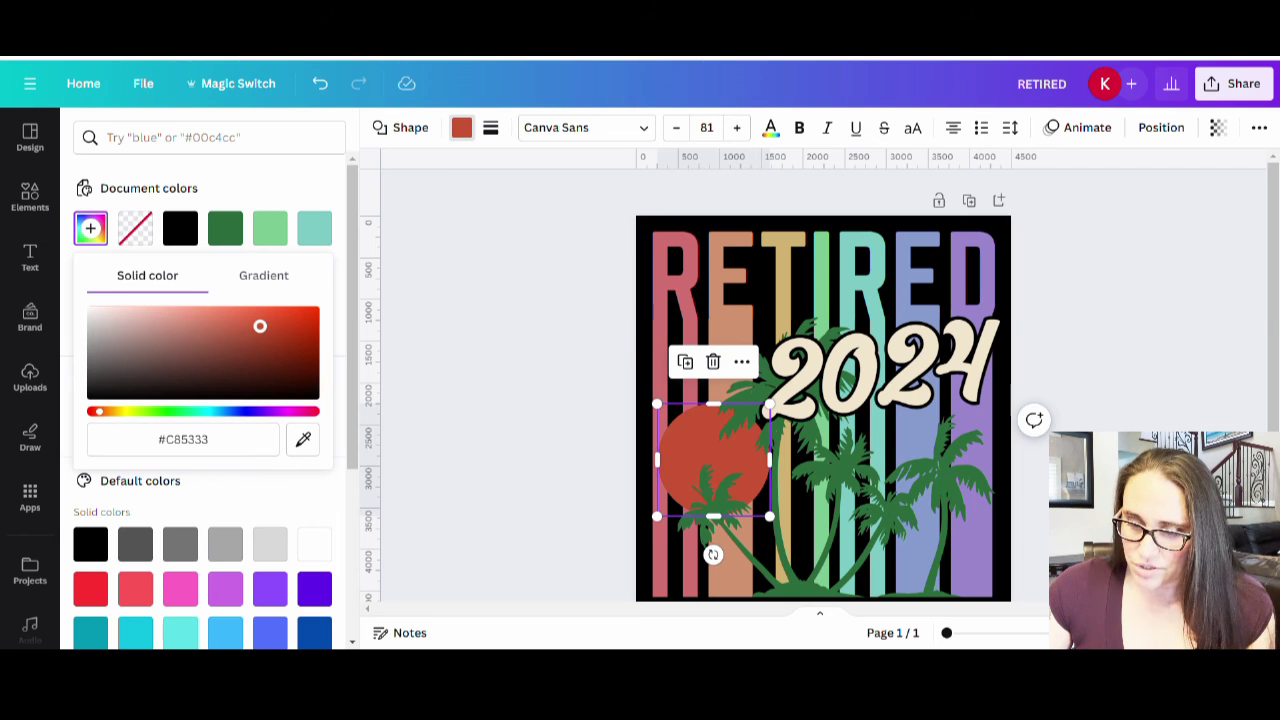
drag(260, 328, 246, 325)
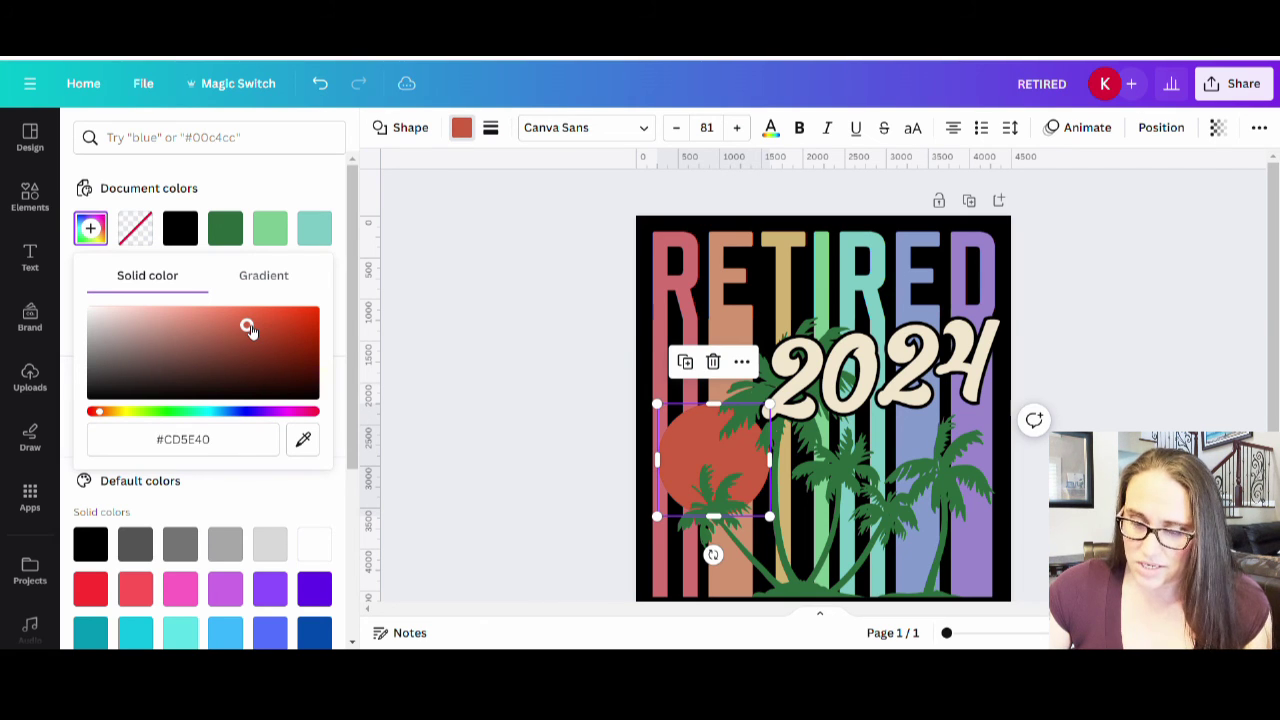
click(257, 324)
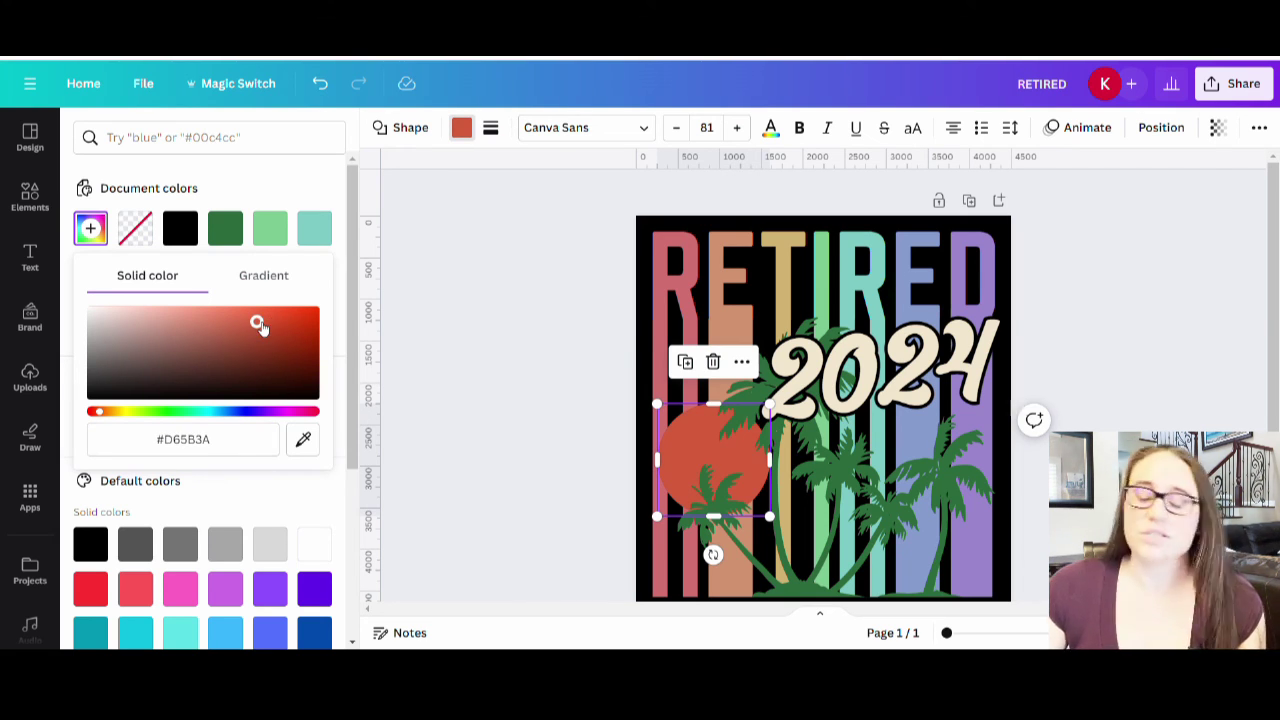
click(30, 196)
- Append 2024 to the design title so it reads 'RETIRED 2024'
click(1099, 428)
scroll(1099, 428, down, 3)
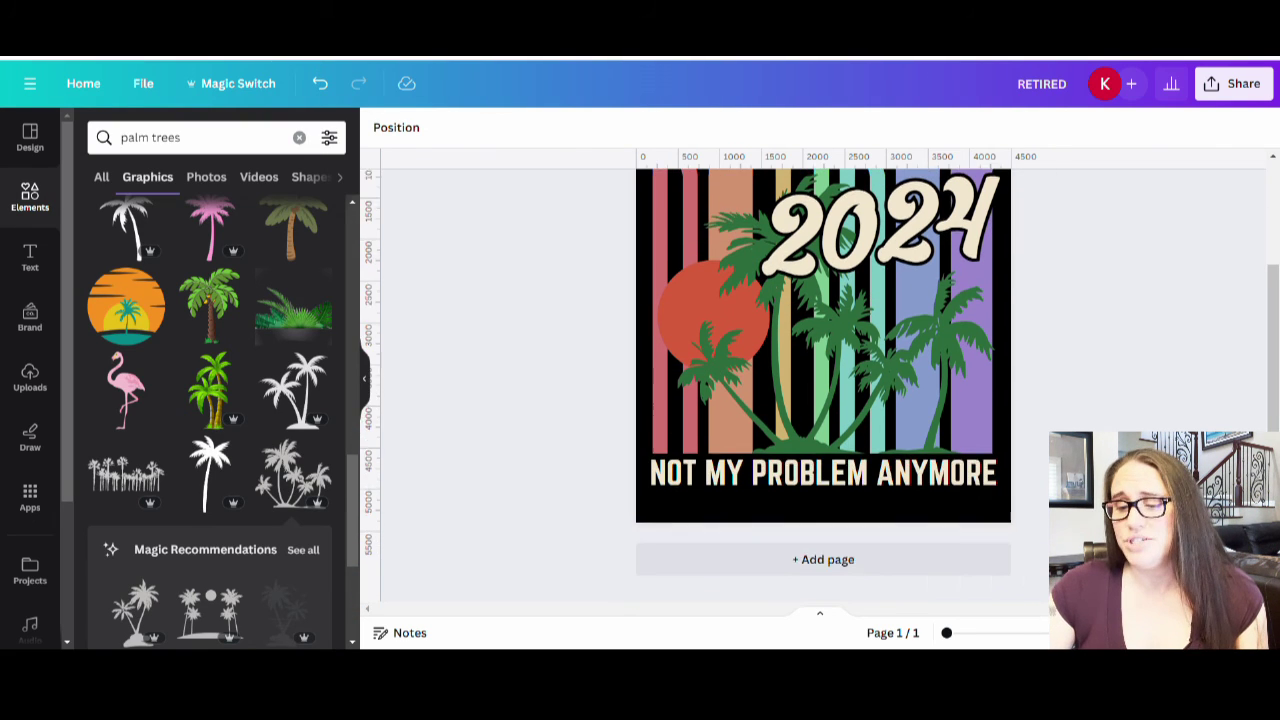
scroll(1099, 428, up, 2)
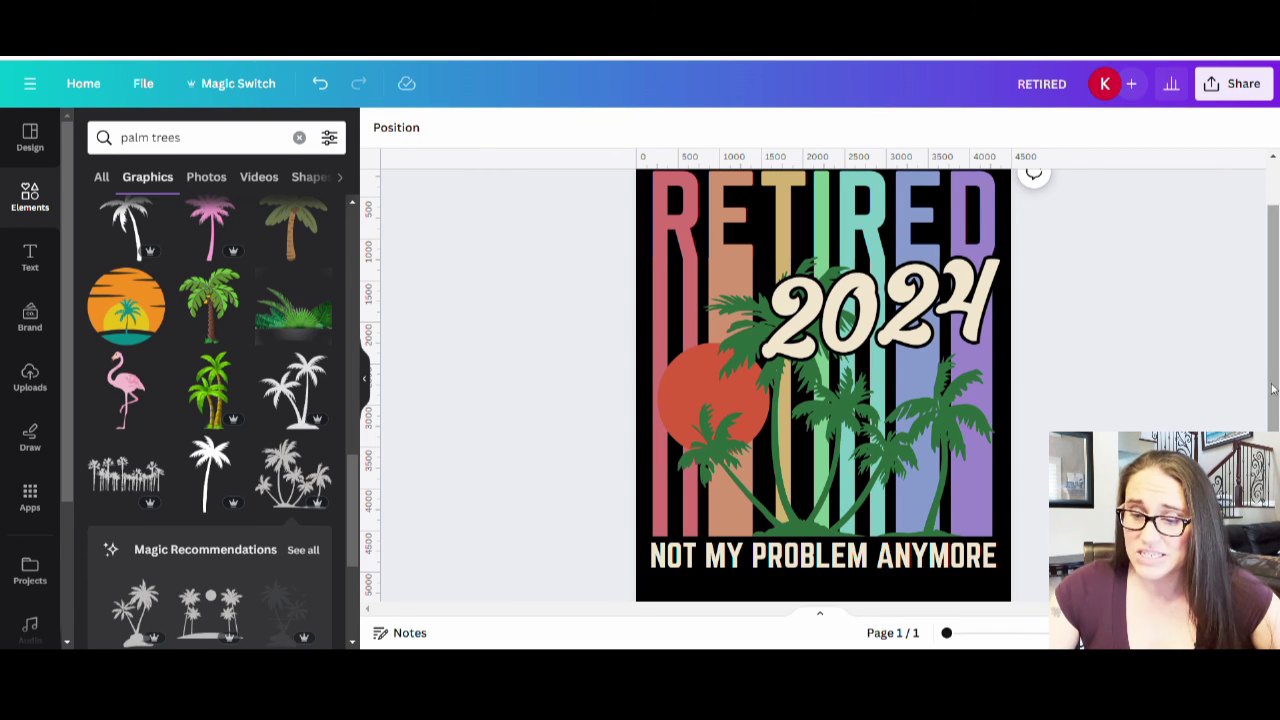
scroll(1147, 350, up, 1)
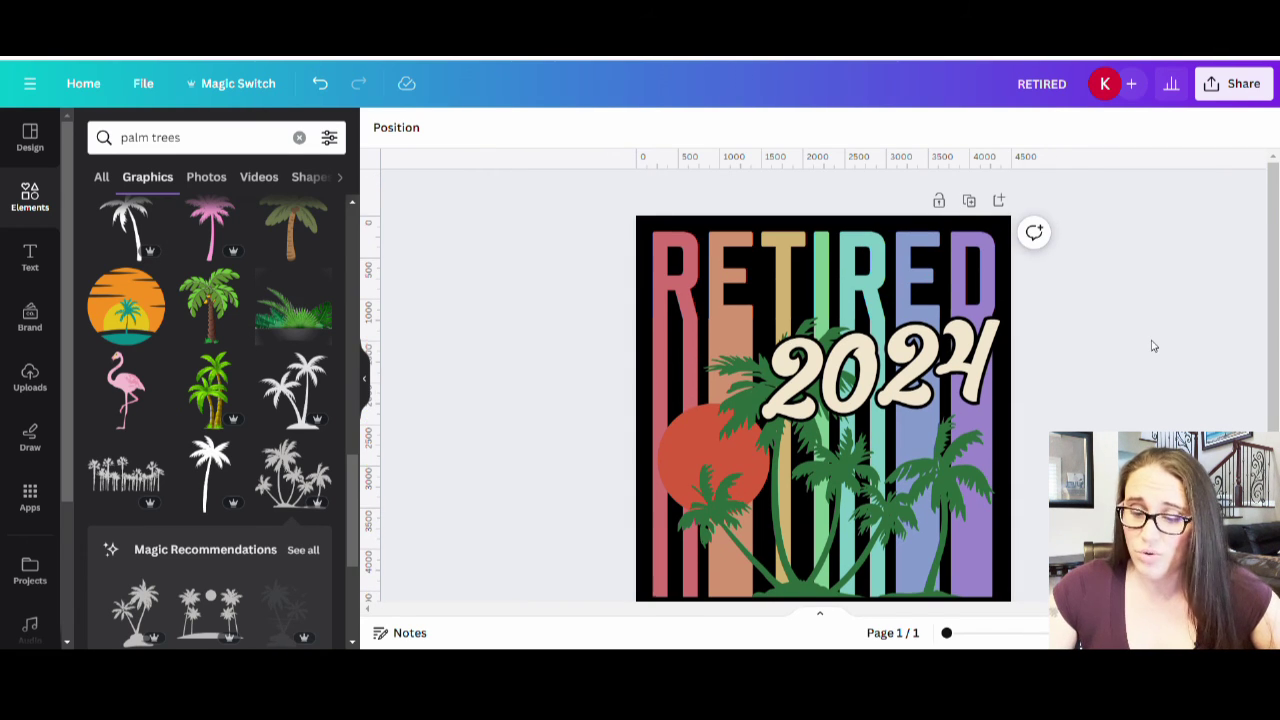
scroll(1152, 340, down, 2)
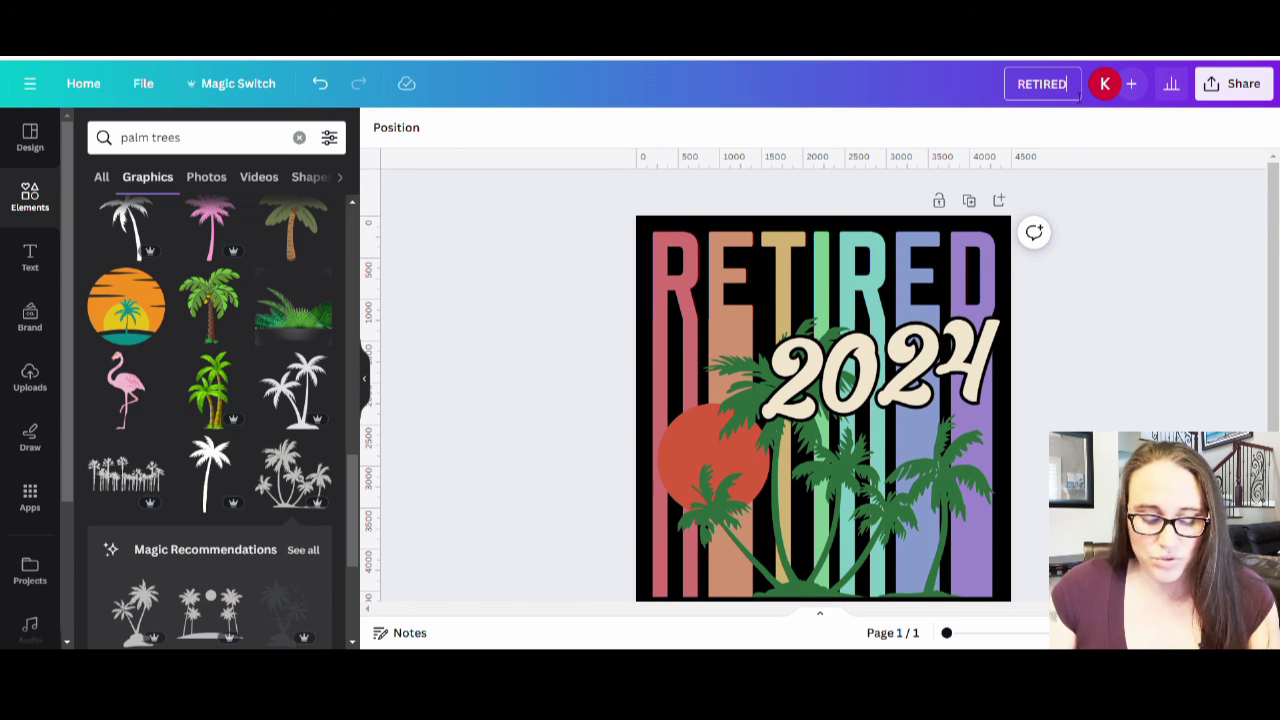
text(2024)
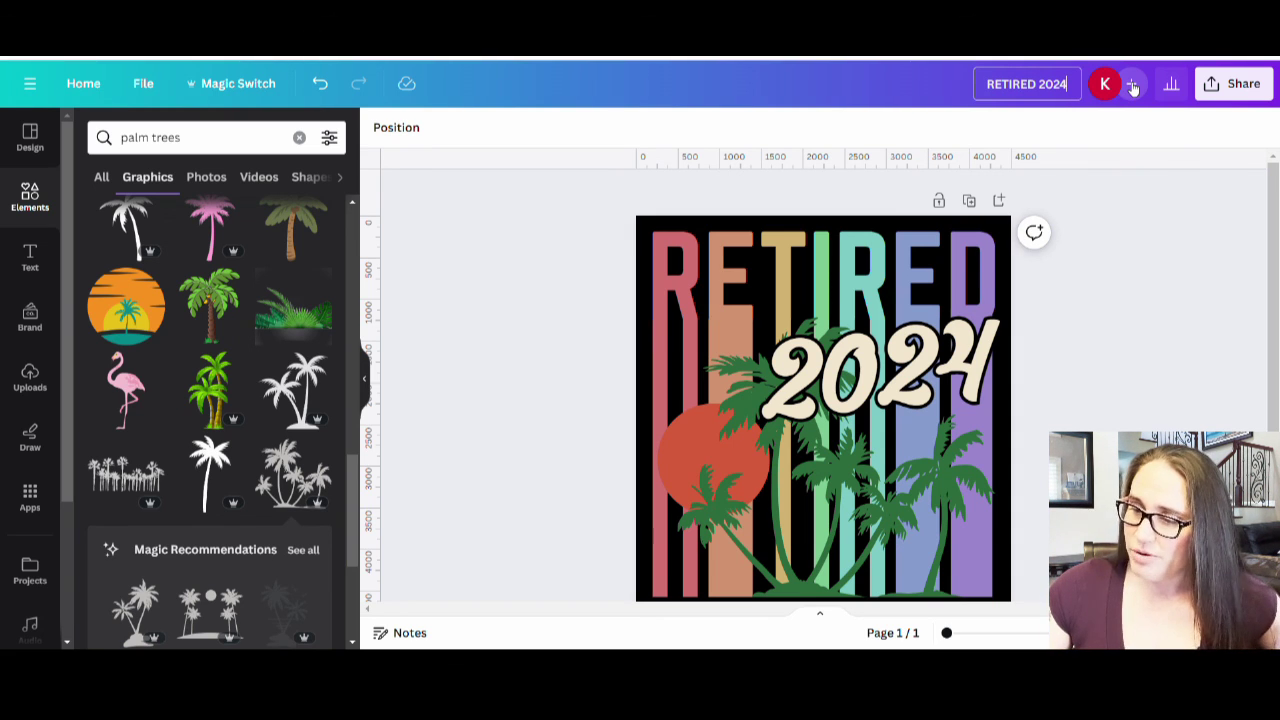
- Download the design as a PNG with a transparent background
click(1238, 92)
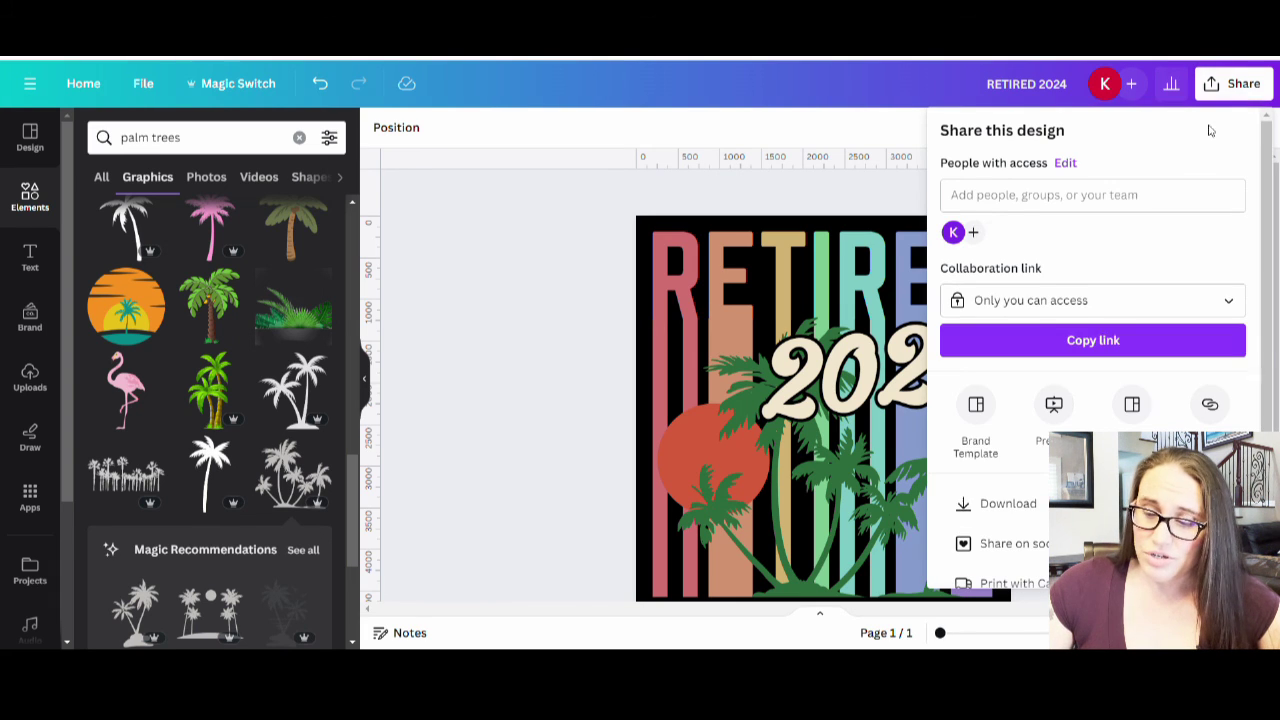
click(1015, 505)
click(1034, 300)
click(1096, 398)
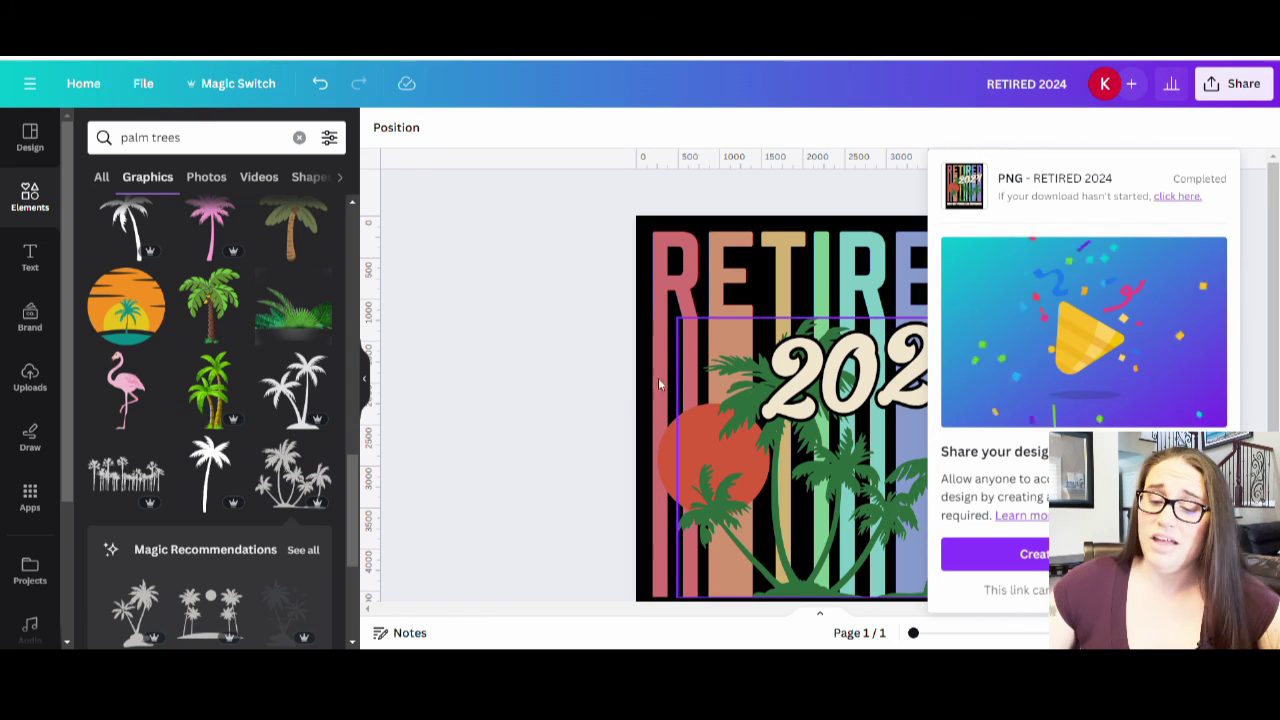
click(562, 403)
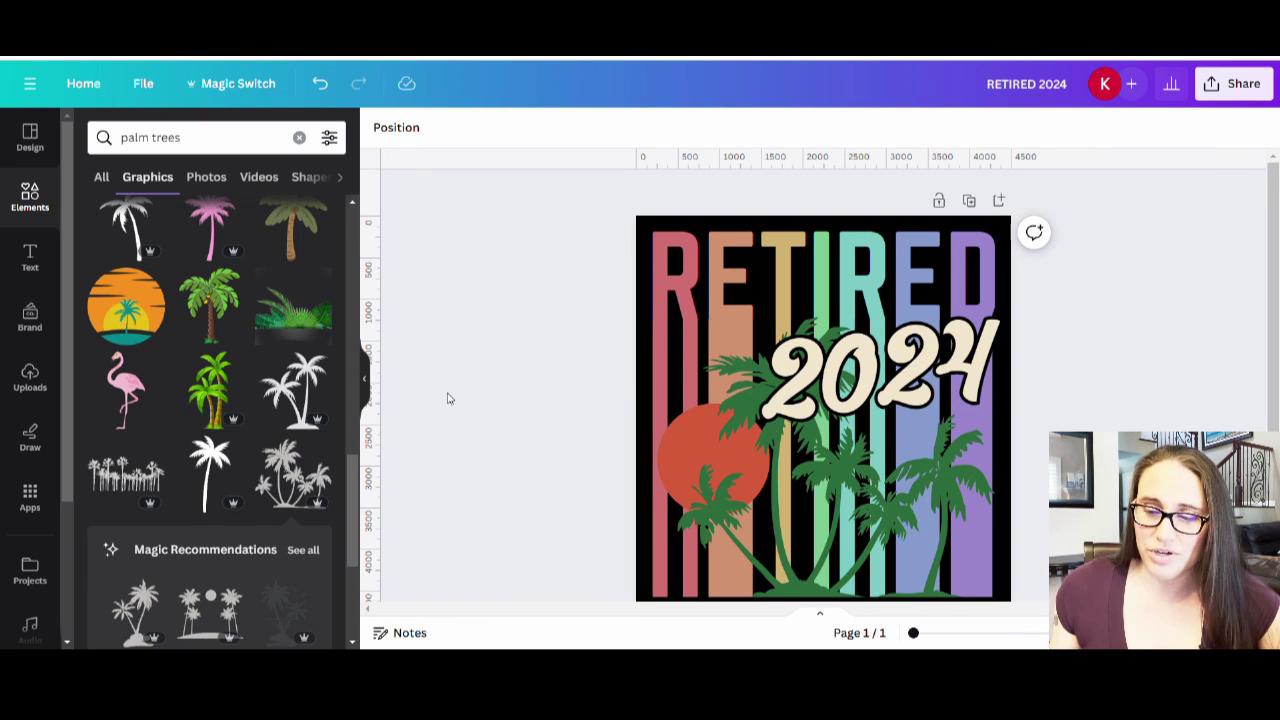